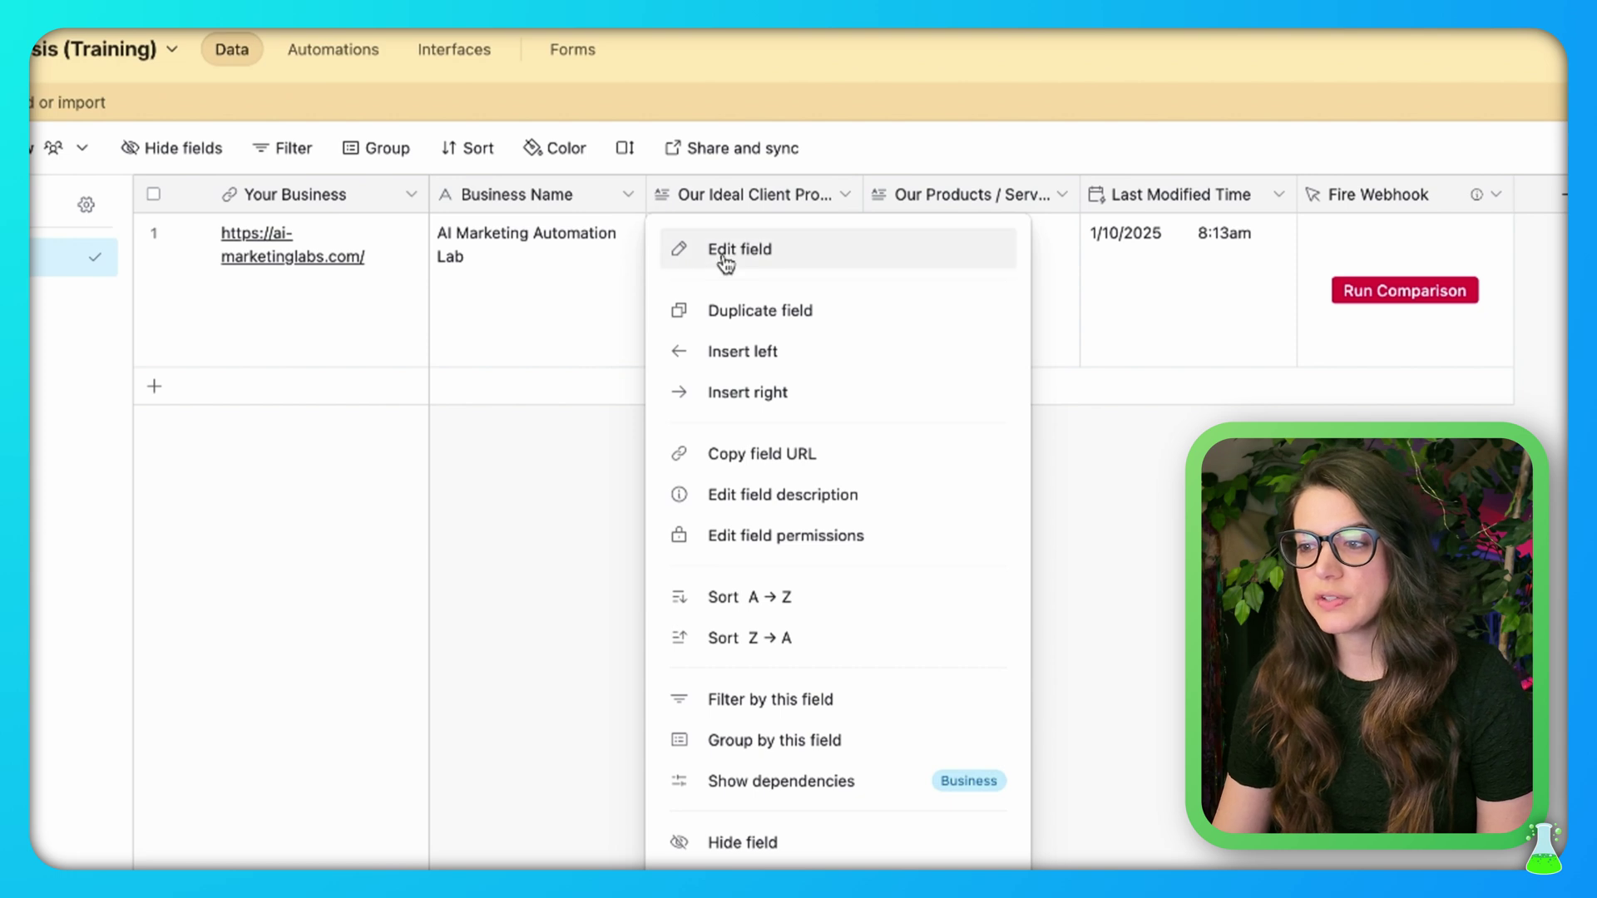
Confirm that Our Ideal Client Profile and Our Products / Services are long text fields
{"action": "left_click", "coordinate": [717, 254]}
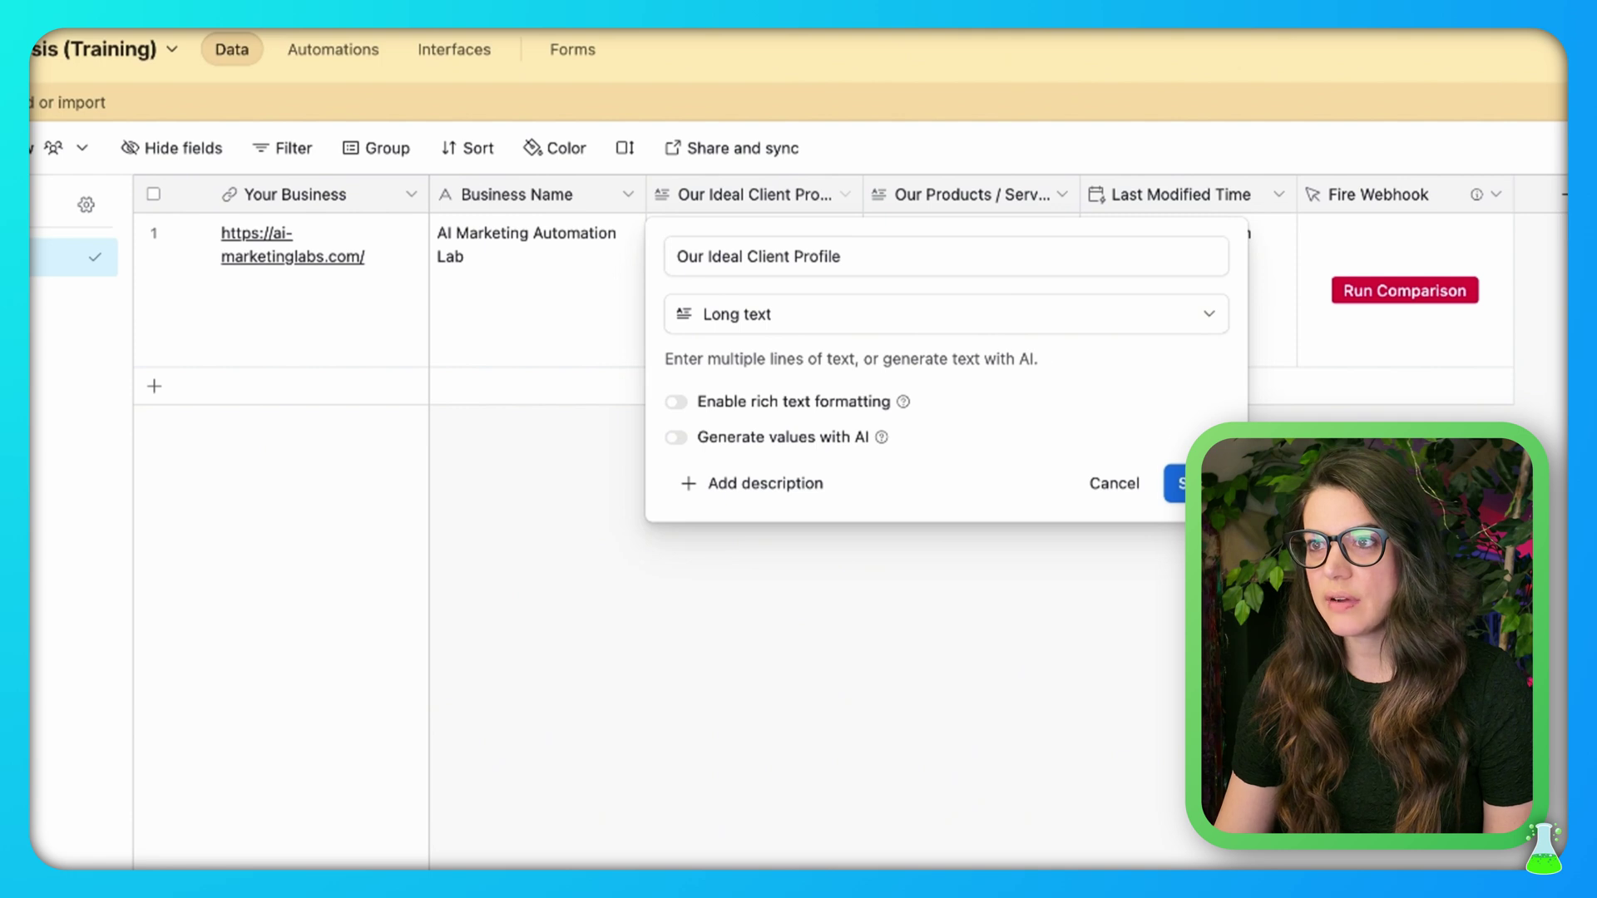
{"action": "left_click", "coordinate": [1181, 483]}
{"action": "left_click", "coordinate": [1060, 196]}
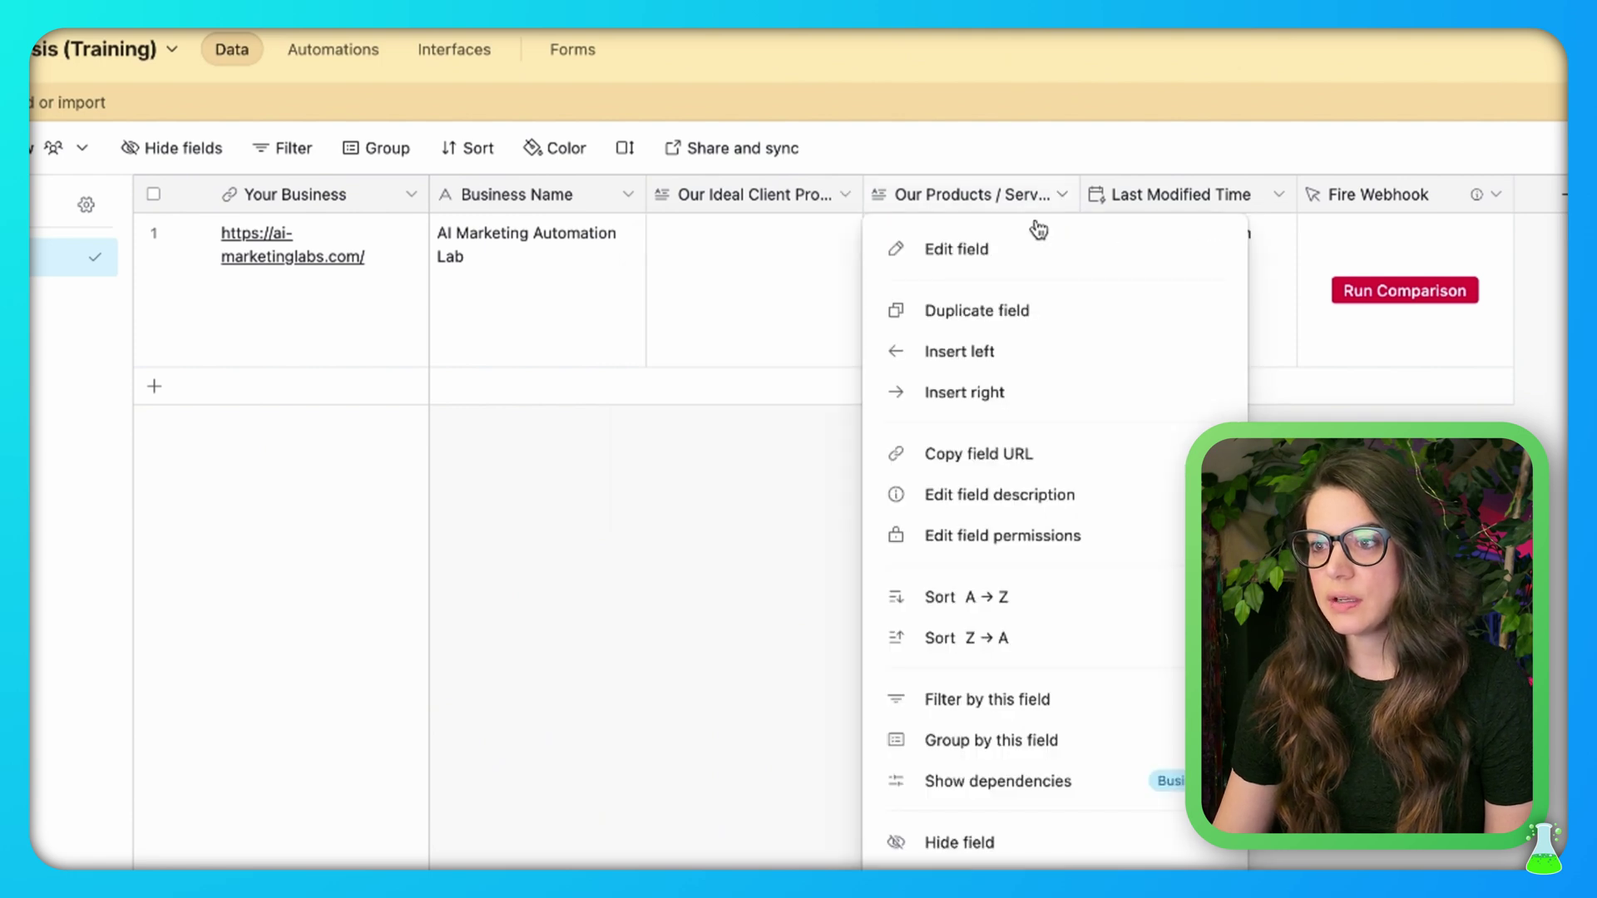
{"action": "left_click", "coordinate": [988, 248]}
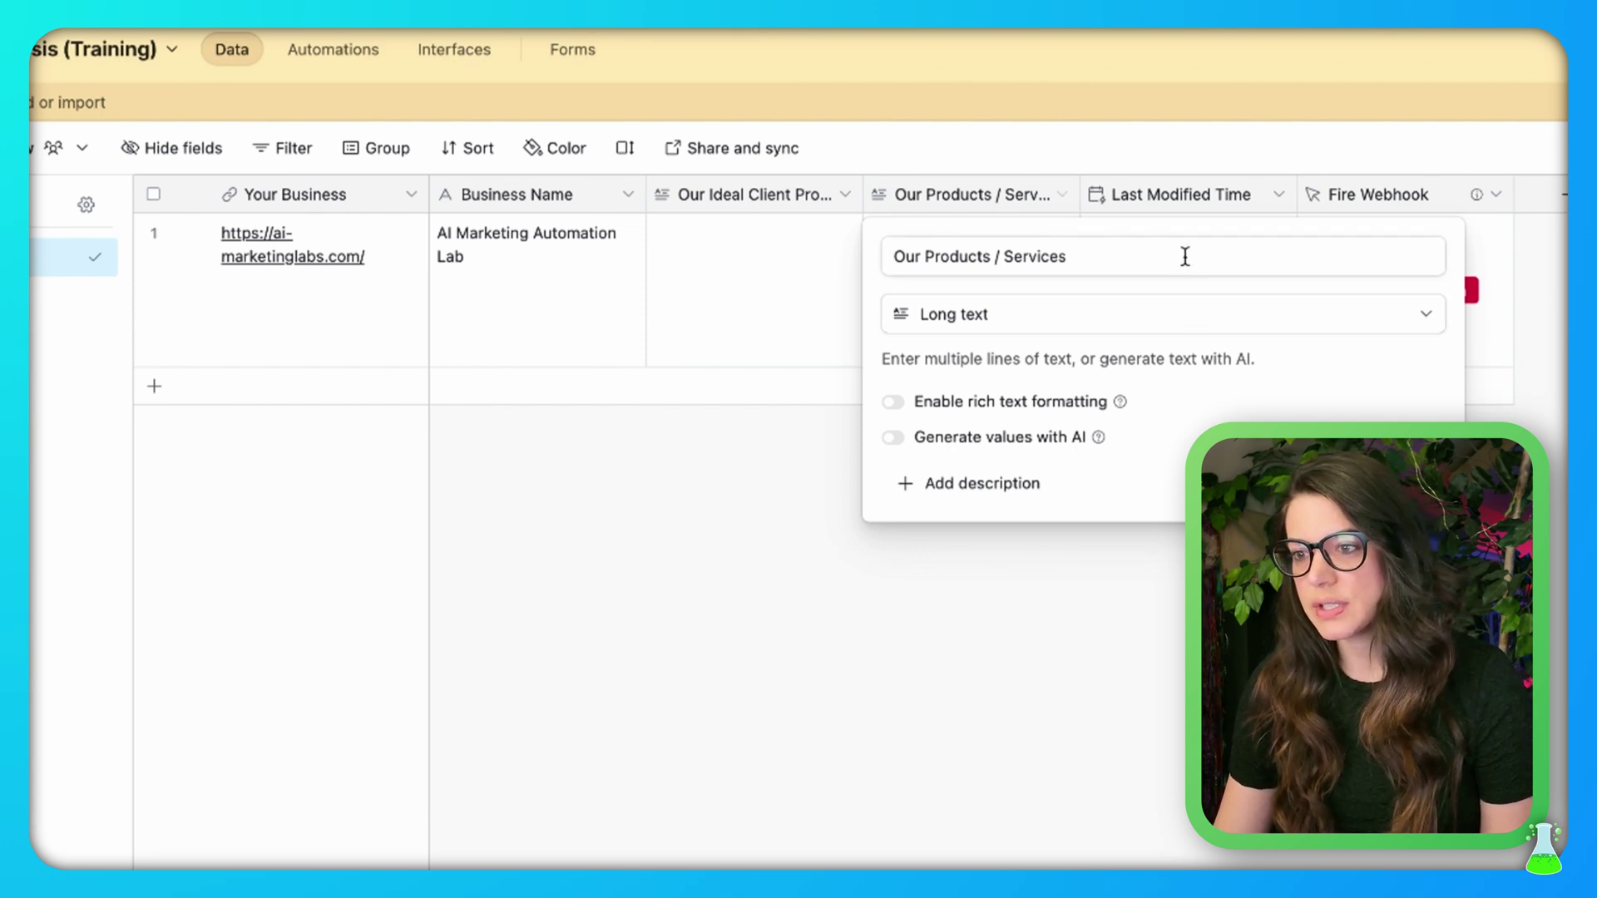
{"action": "left_click", "coordinate": [1325, 484]}
Save the Last Modified Time field set to track all editable fields
{"action": "left_click", "coordinate": [1279, 200]}
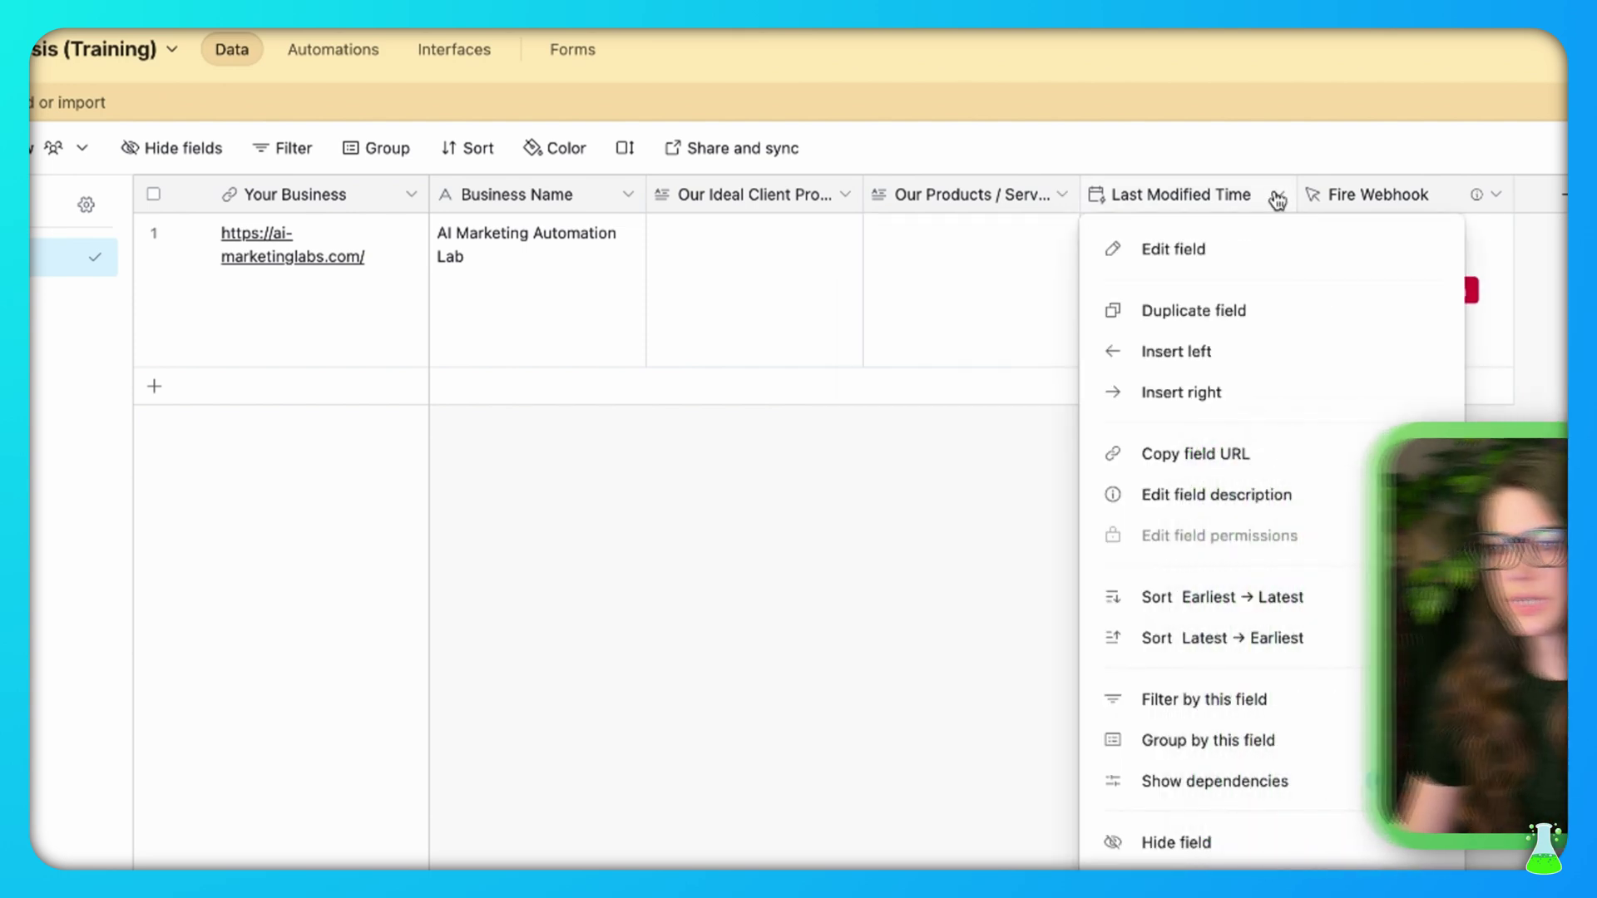
{"action": "left_click", "coordinate": [1183, 261]}
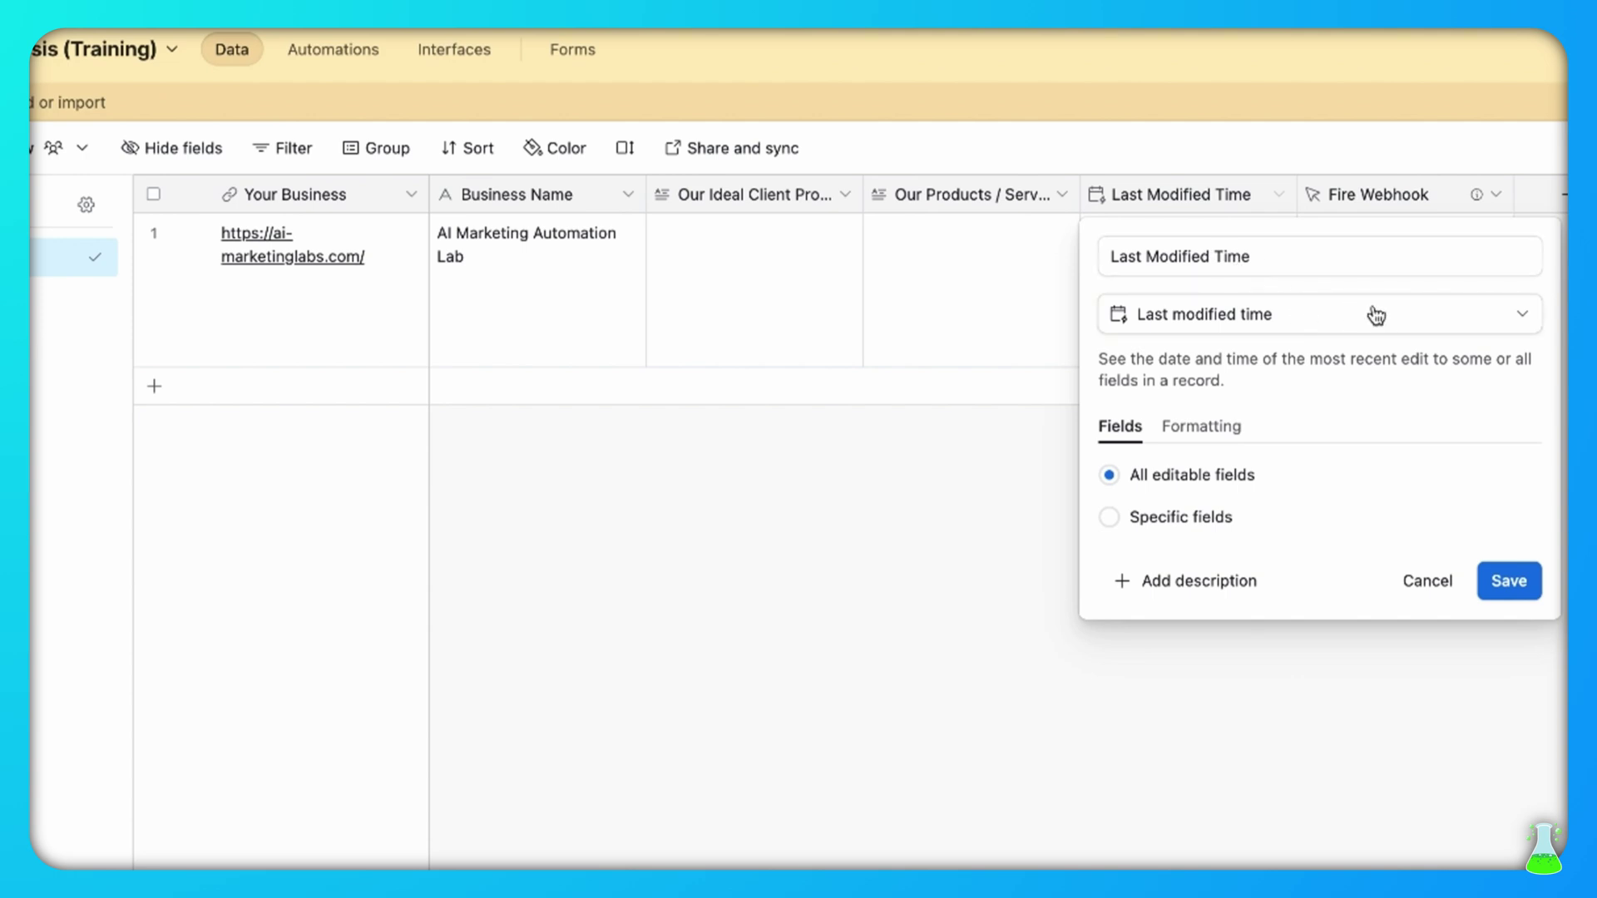
{"action": "left_click", "coordinate": [1521, 583]}
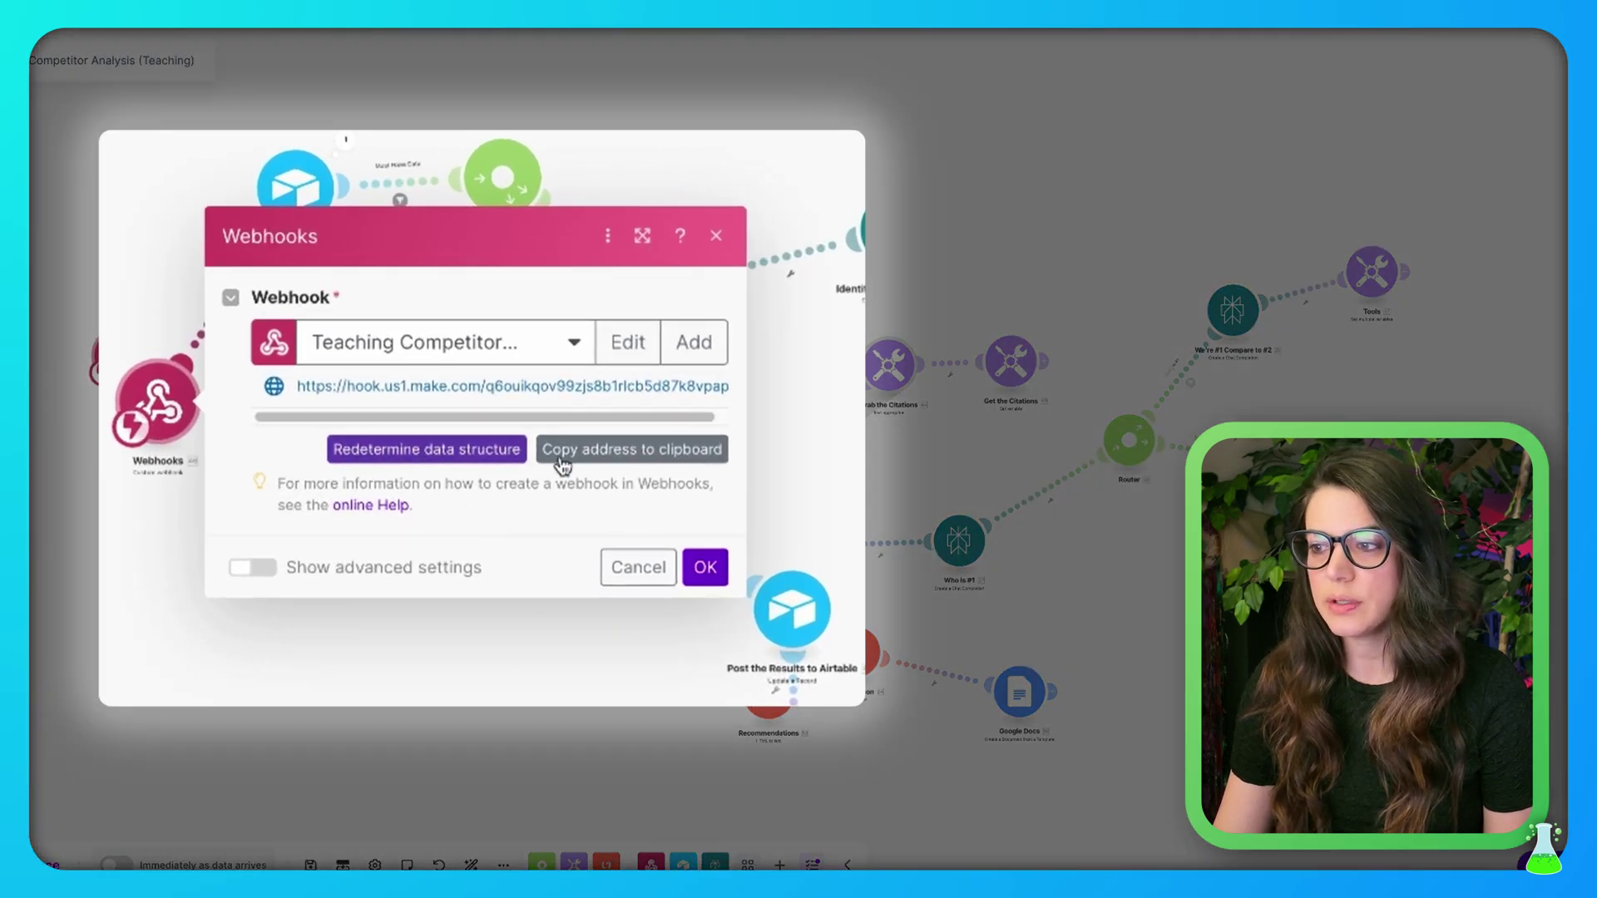
Copy the Webhooks trigger's address and close its settings unchanged
{"action": "left_click", "coordinate": [601, 458]}
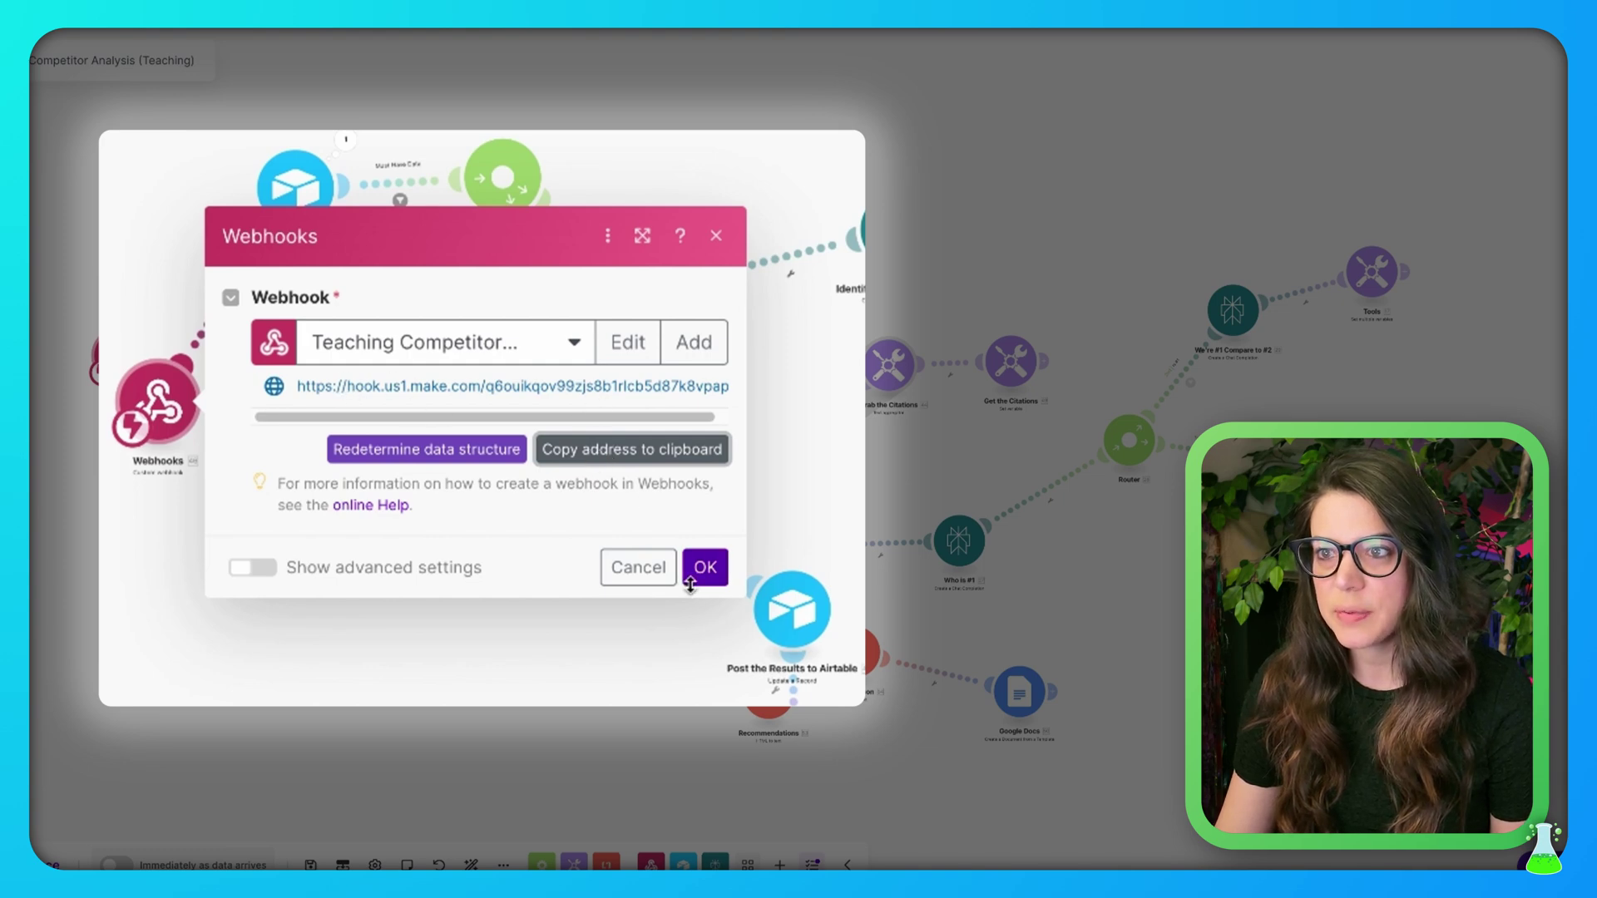
{"action": "left_click", "coordinate": [629, 574]}
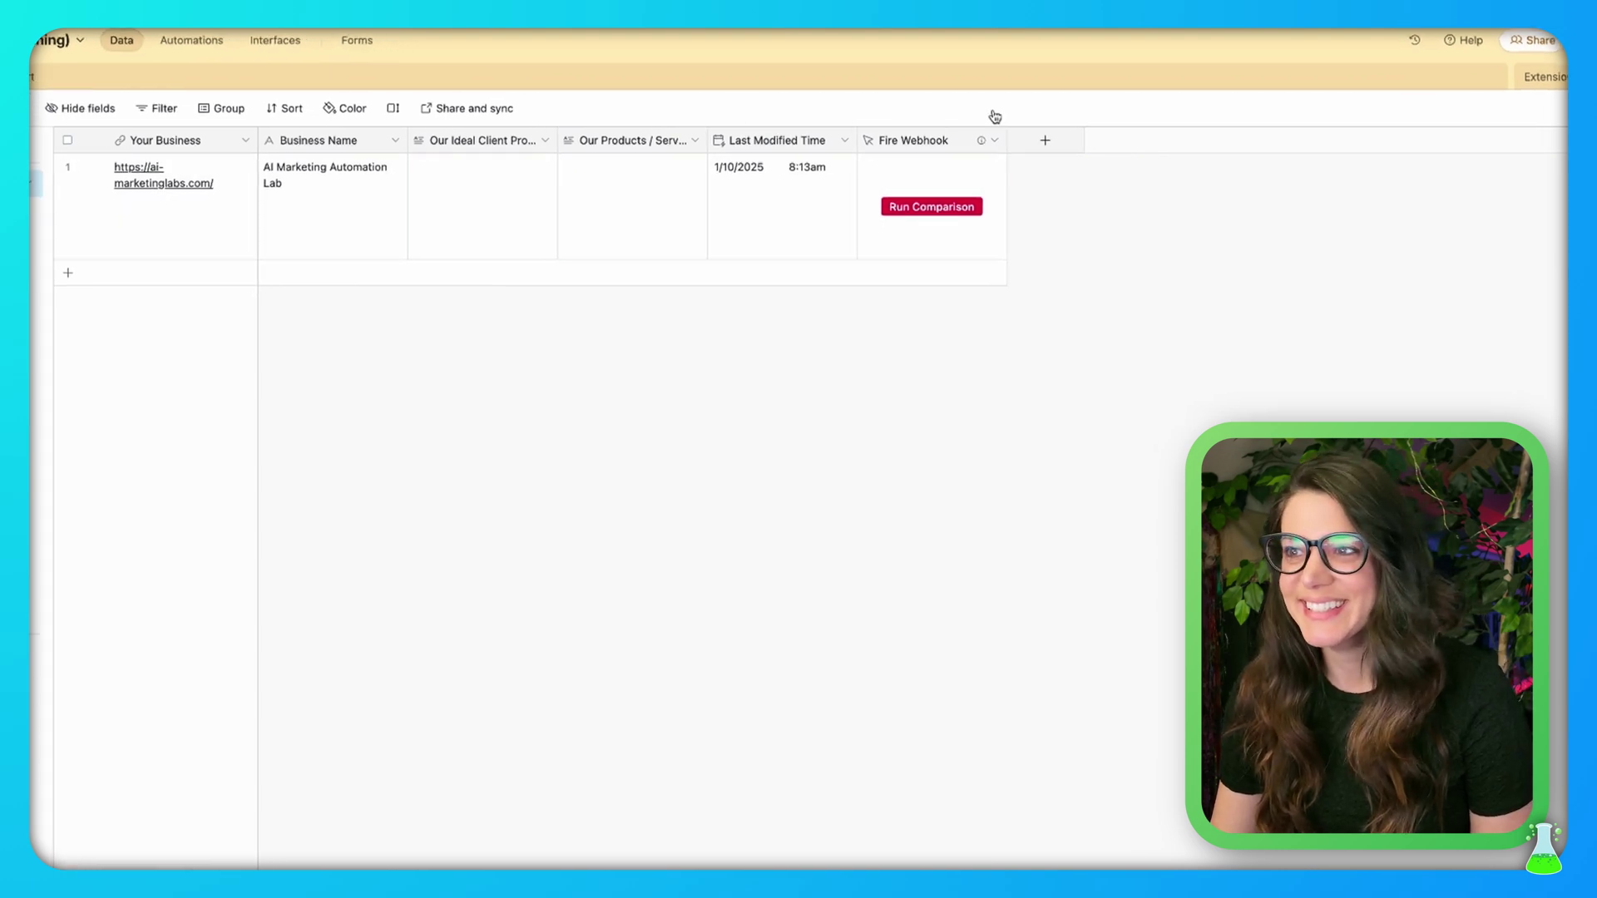
Clear the existing URL formula in the Fire Webhook button field
{"action": "right_click", "coordinate": [928, 143]}
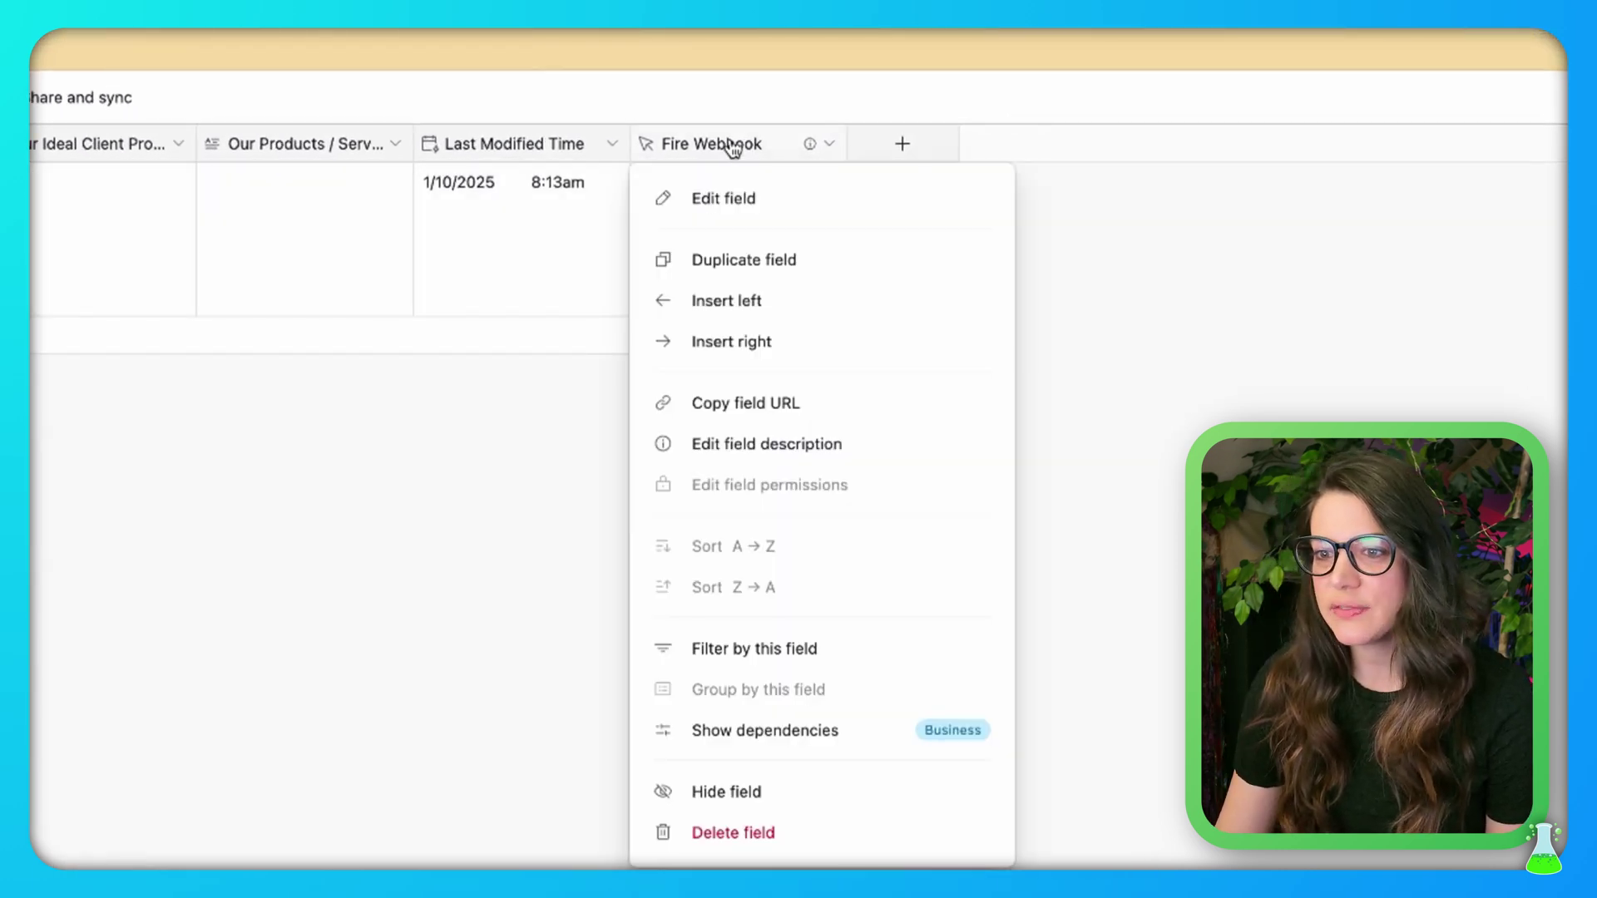
{"action": "left_click", "coordinate": [726, 197]}
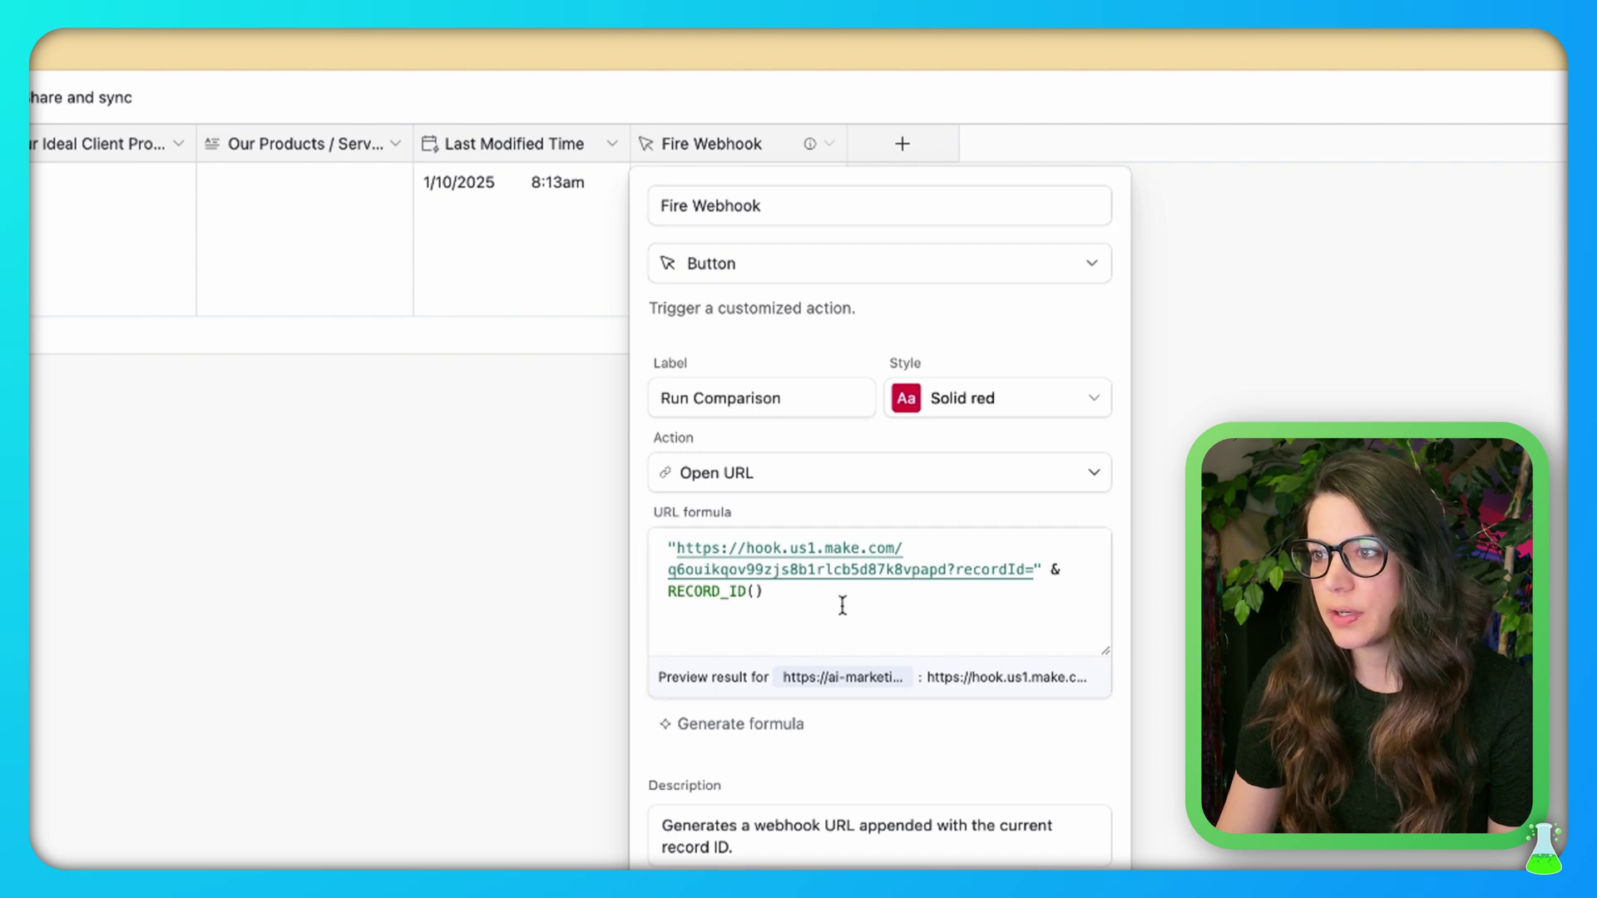
{"action": "left_click_drag", "start_coordinate": [839, 601], "coordinate": [661, 529]}
{"action": "key", "text": "BackSpace"}
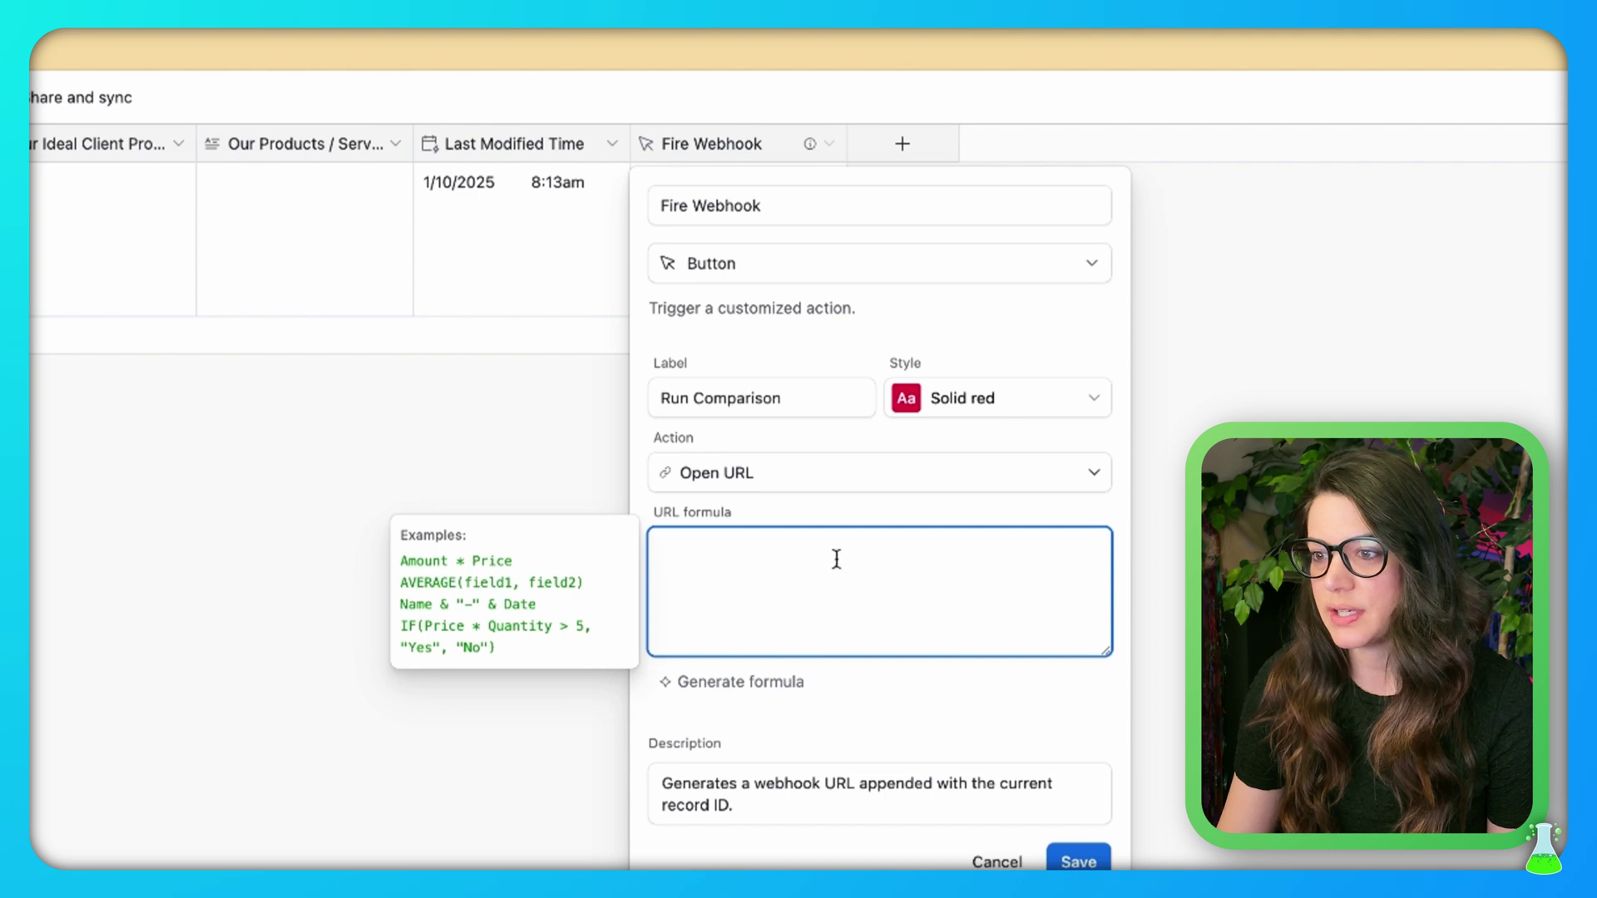
Generate the URL formula from 'Fire off this webhook with the record ID' plus the webhook address, and save
{"action": "left_click", "coordinate": [719, 686]}
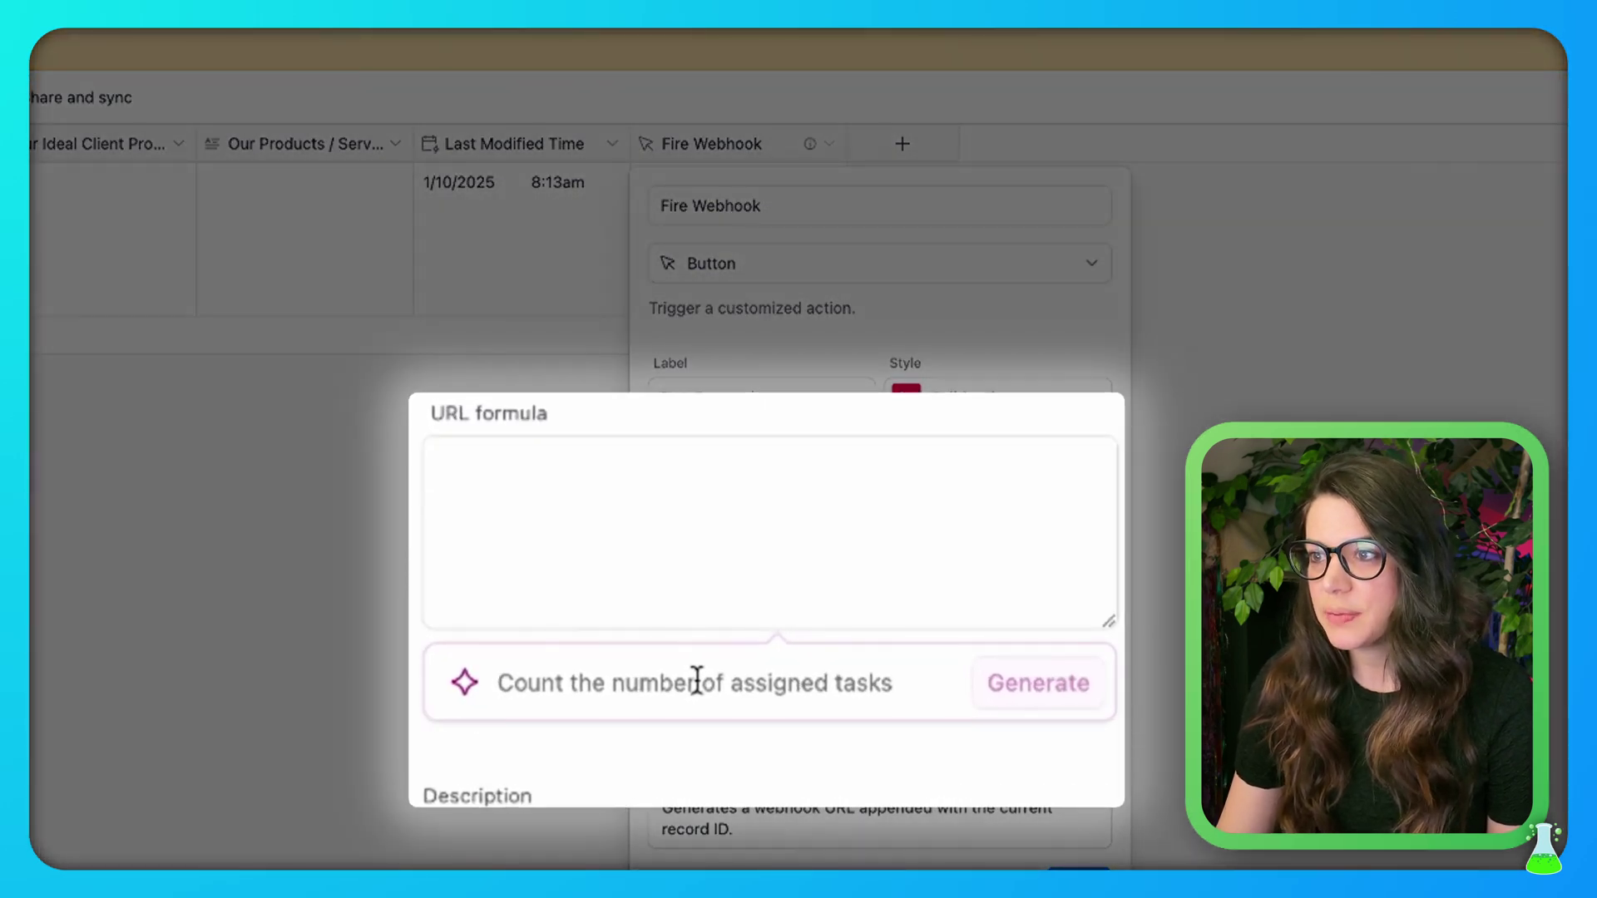
{"action": "type", "text": "Fire "}
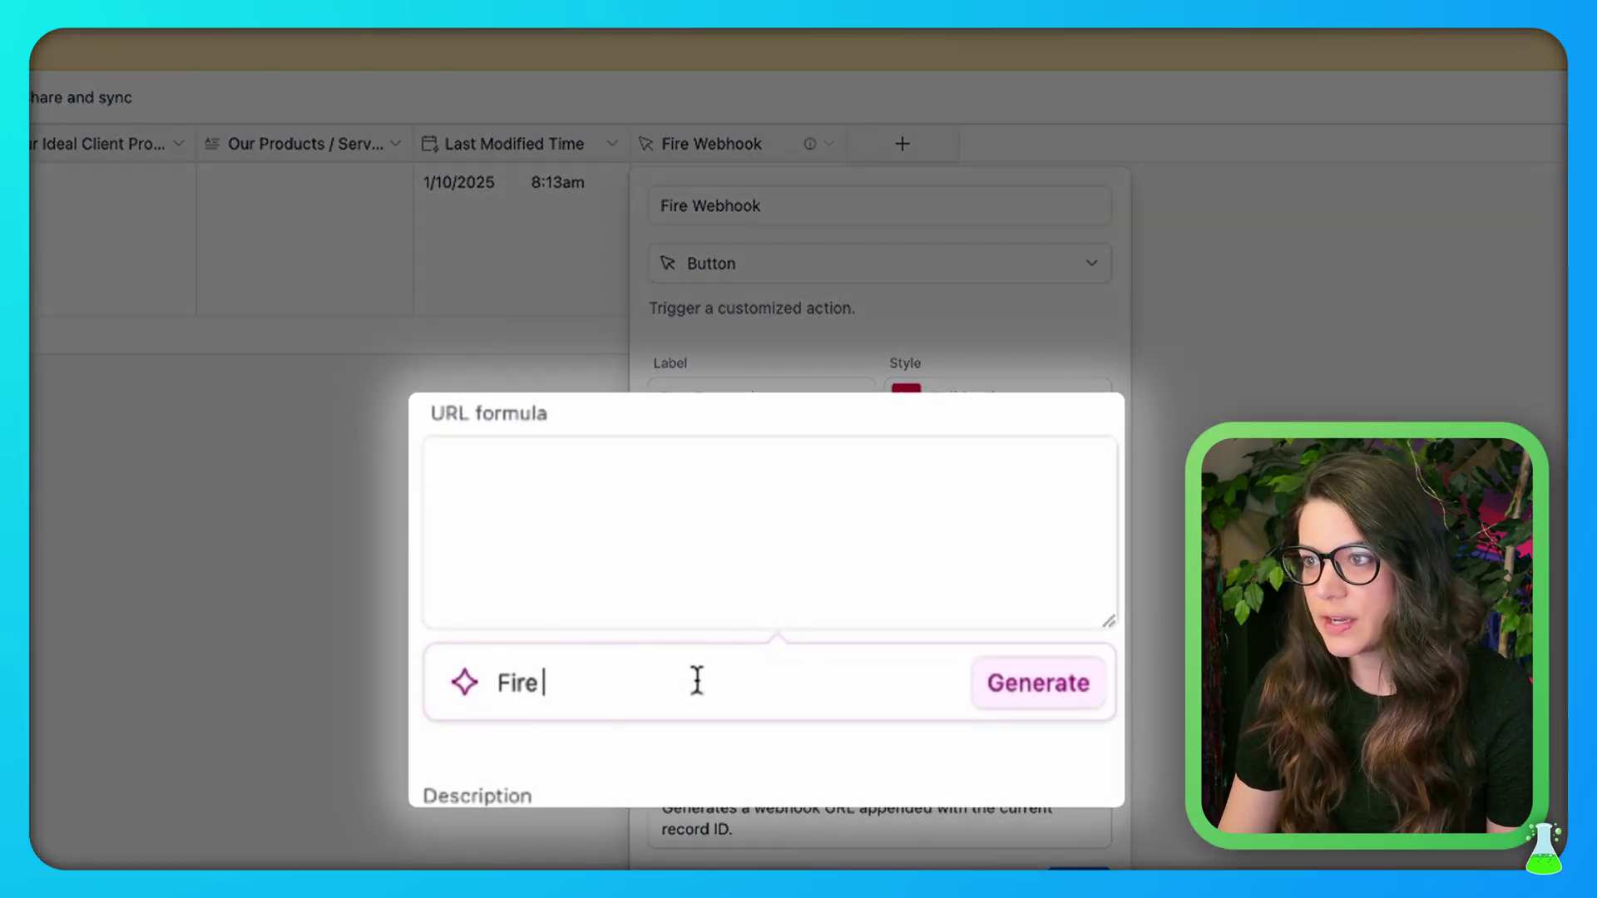
{"action": "type", "text": "off this w"}
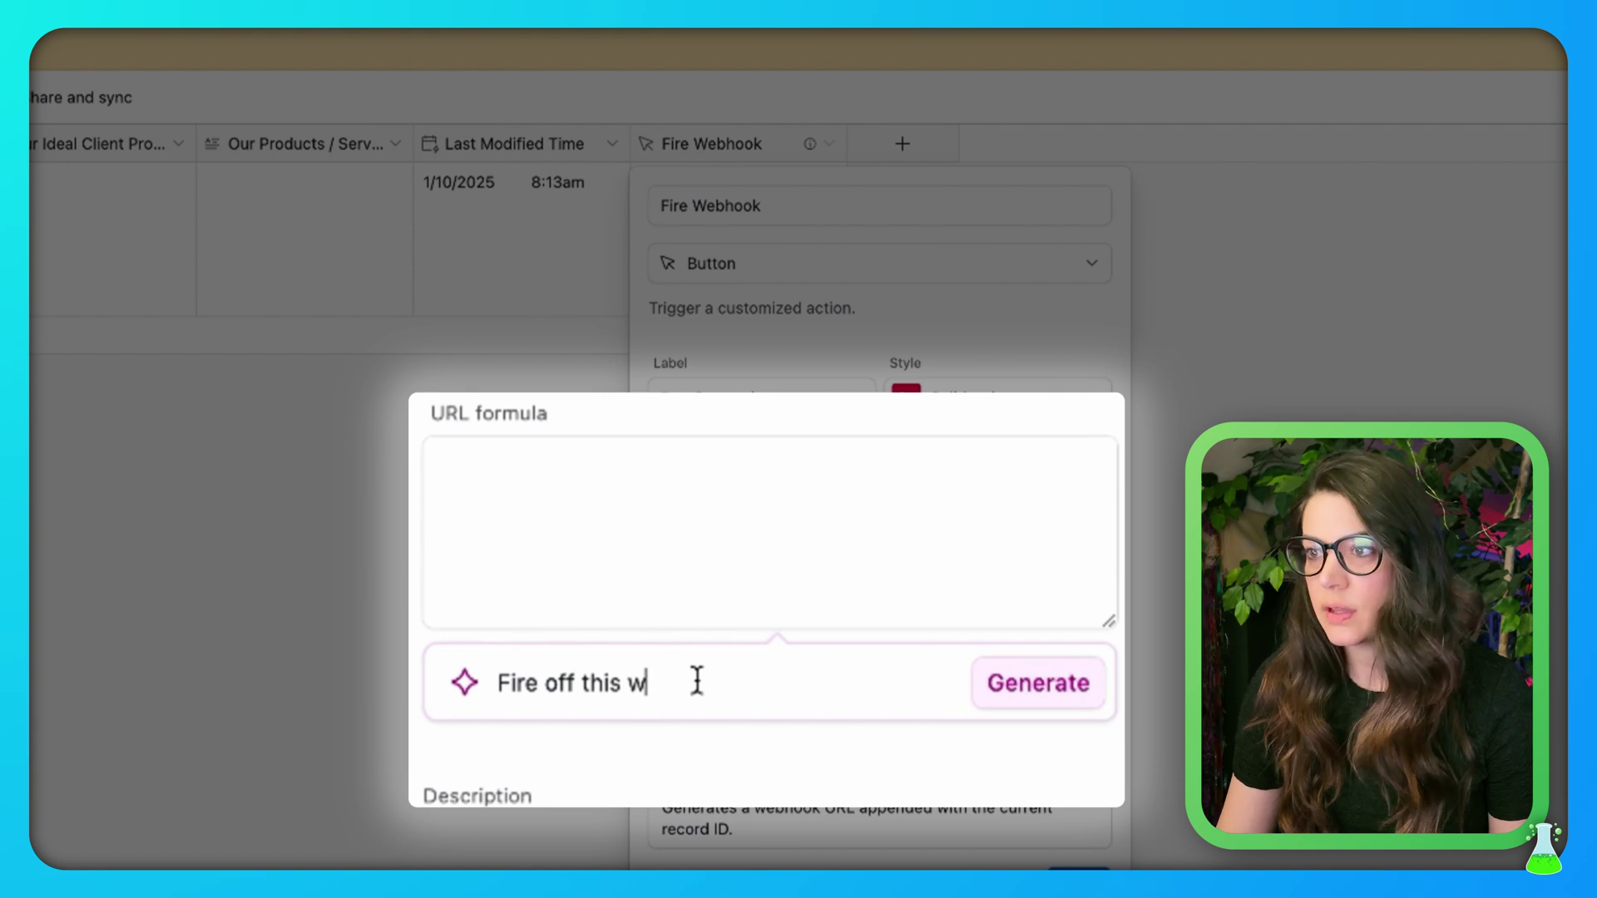
{"action": "type", "text": "ebhook "}
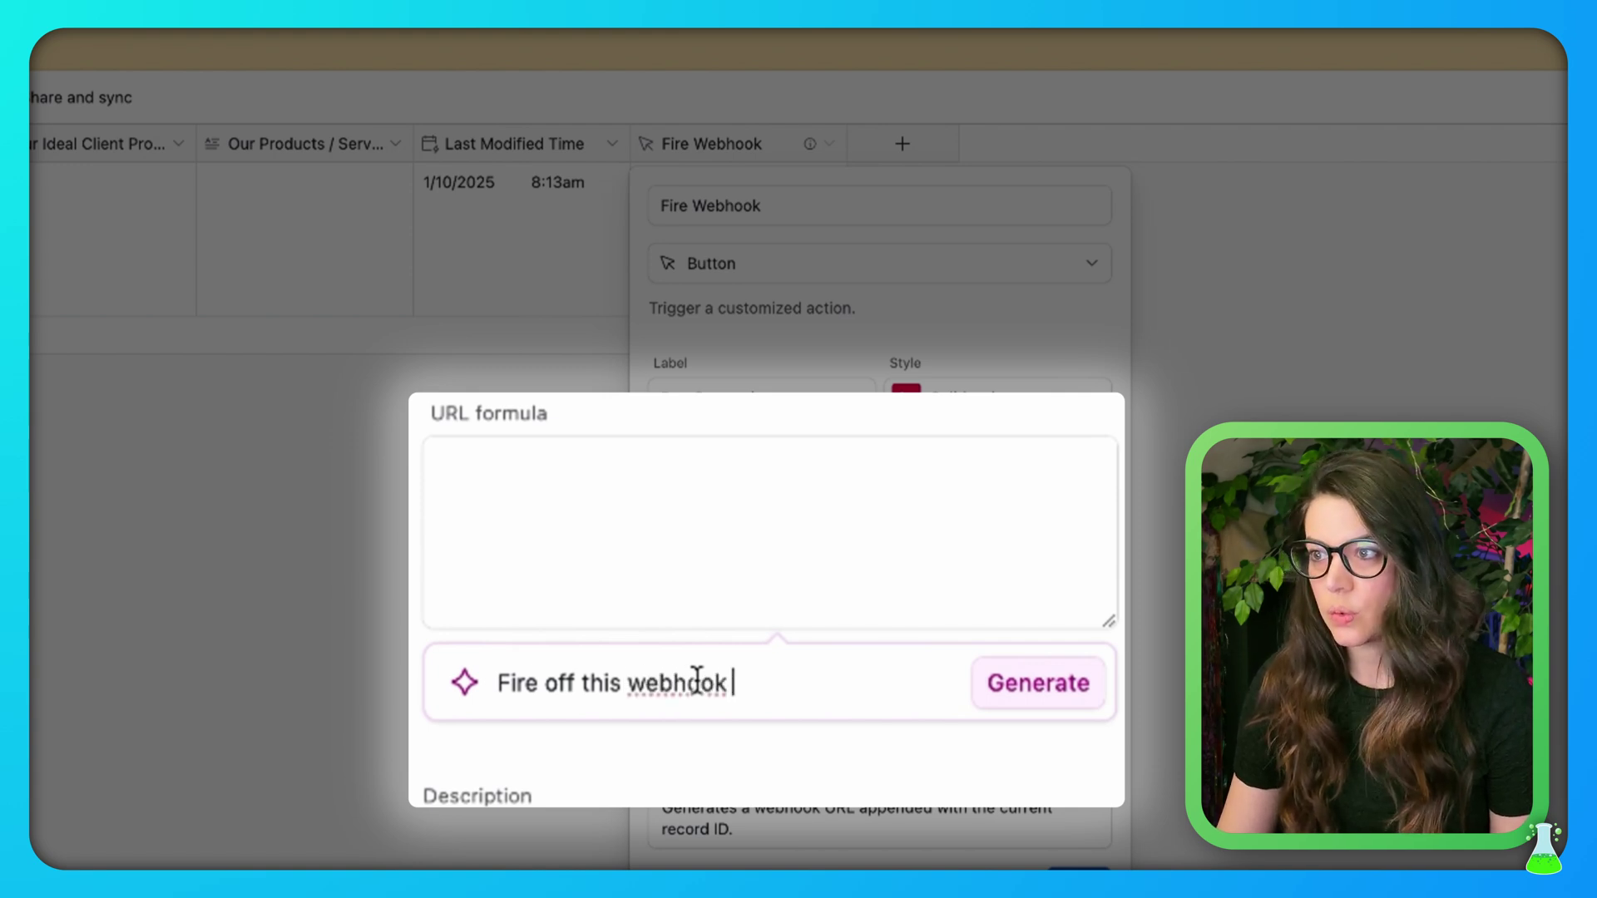
{"action": "type", "text": "with "}
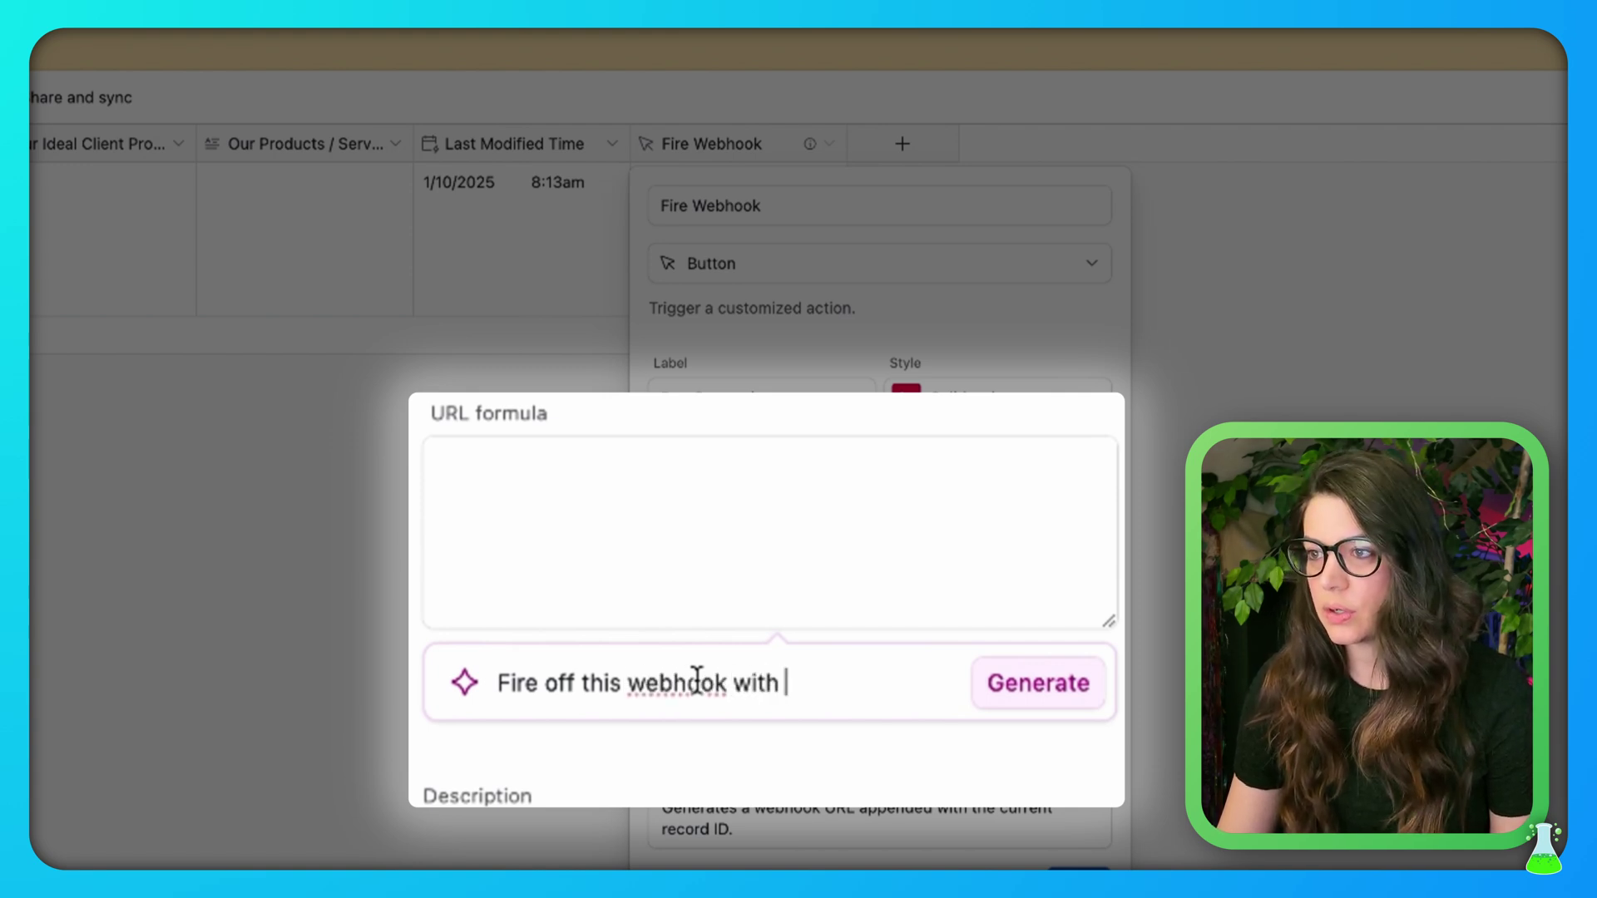
{"action": "type", "text": "the record I"}
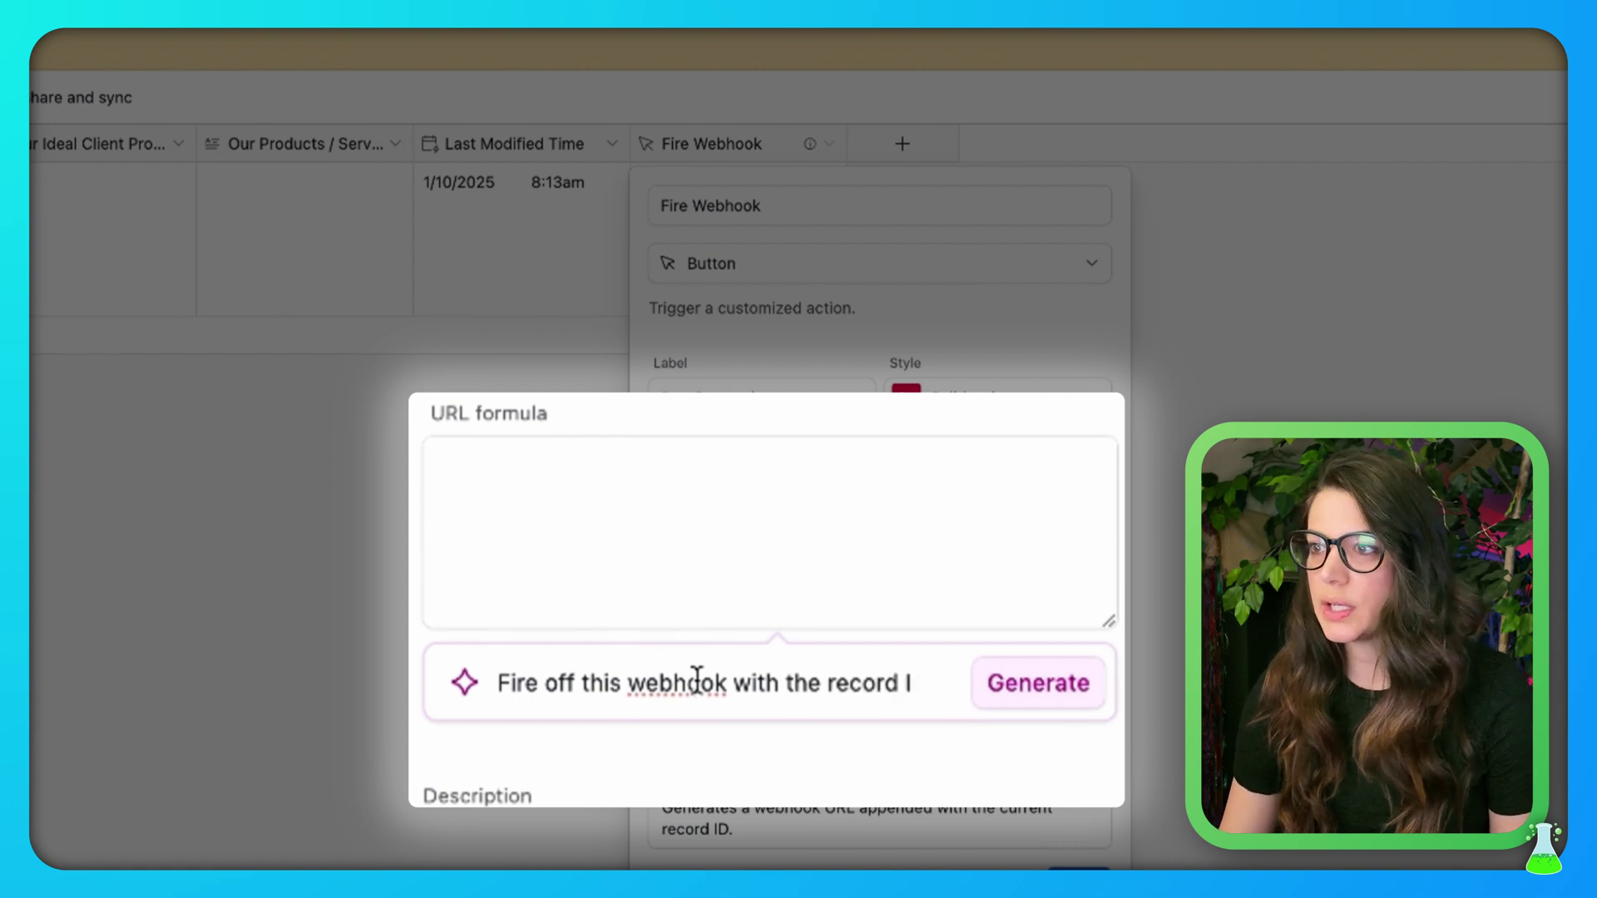
{"action": "type", "text": "D"}
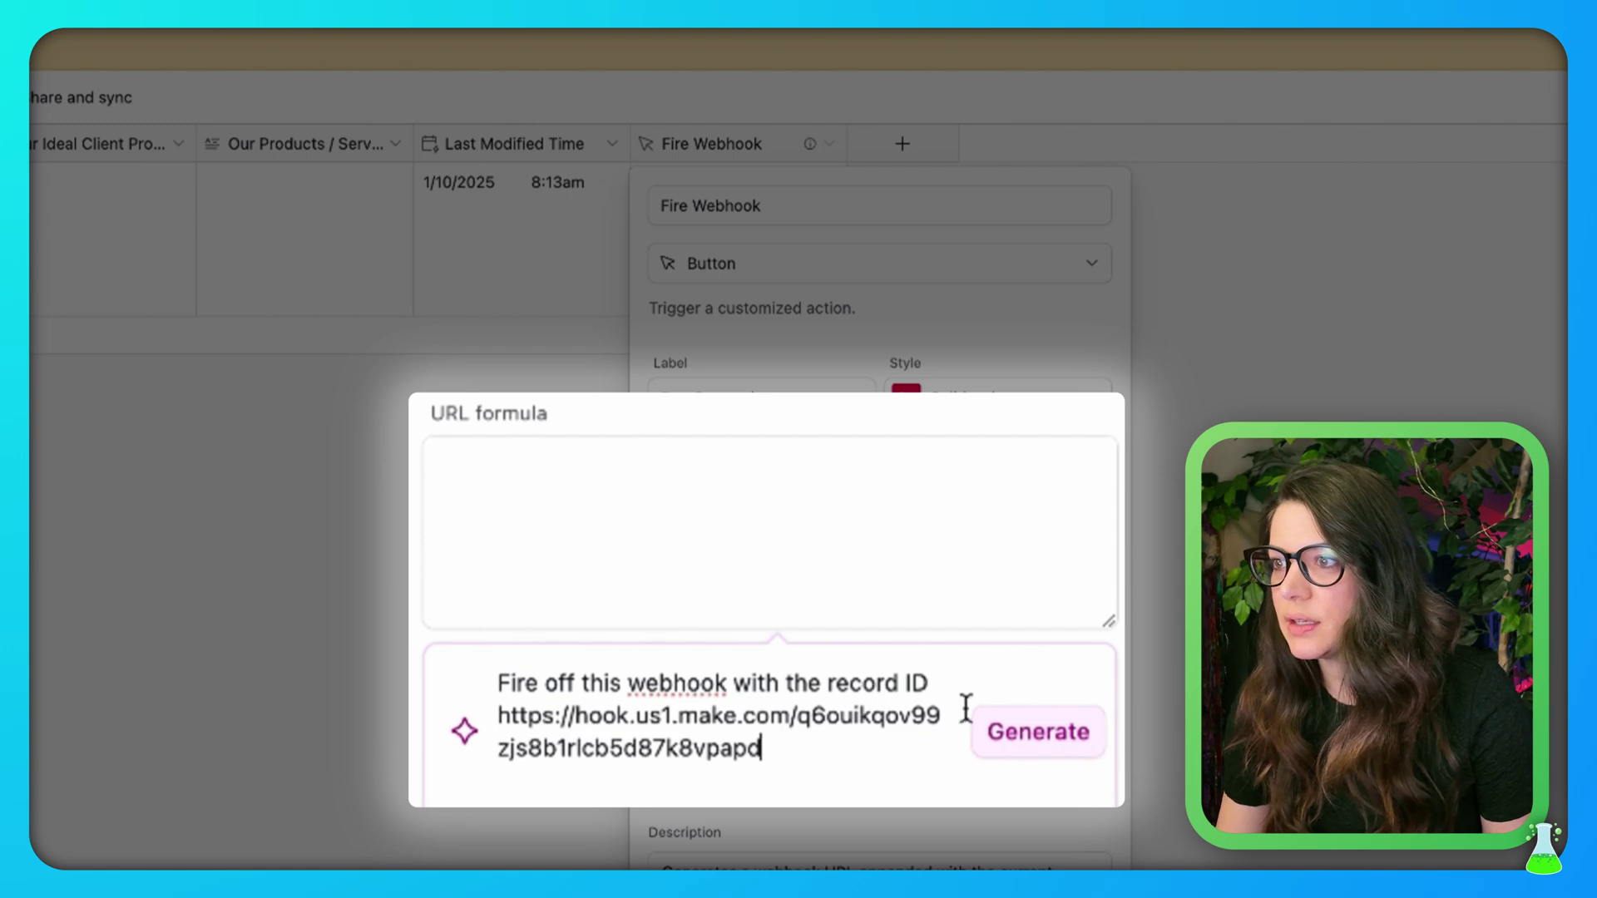
{"action": "left_click", "coordinate": [1081, 732]}
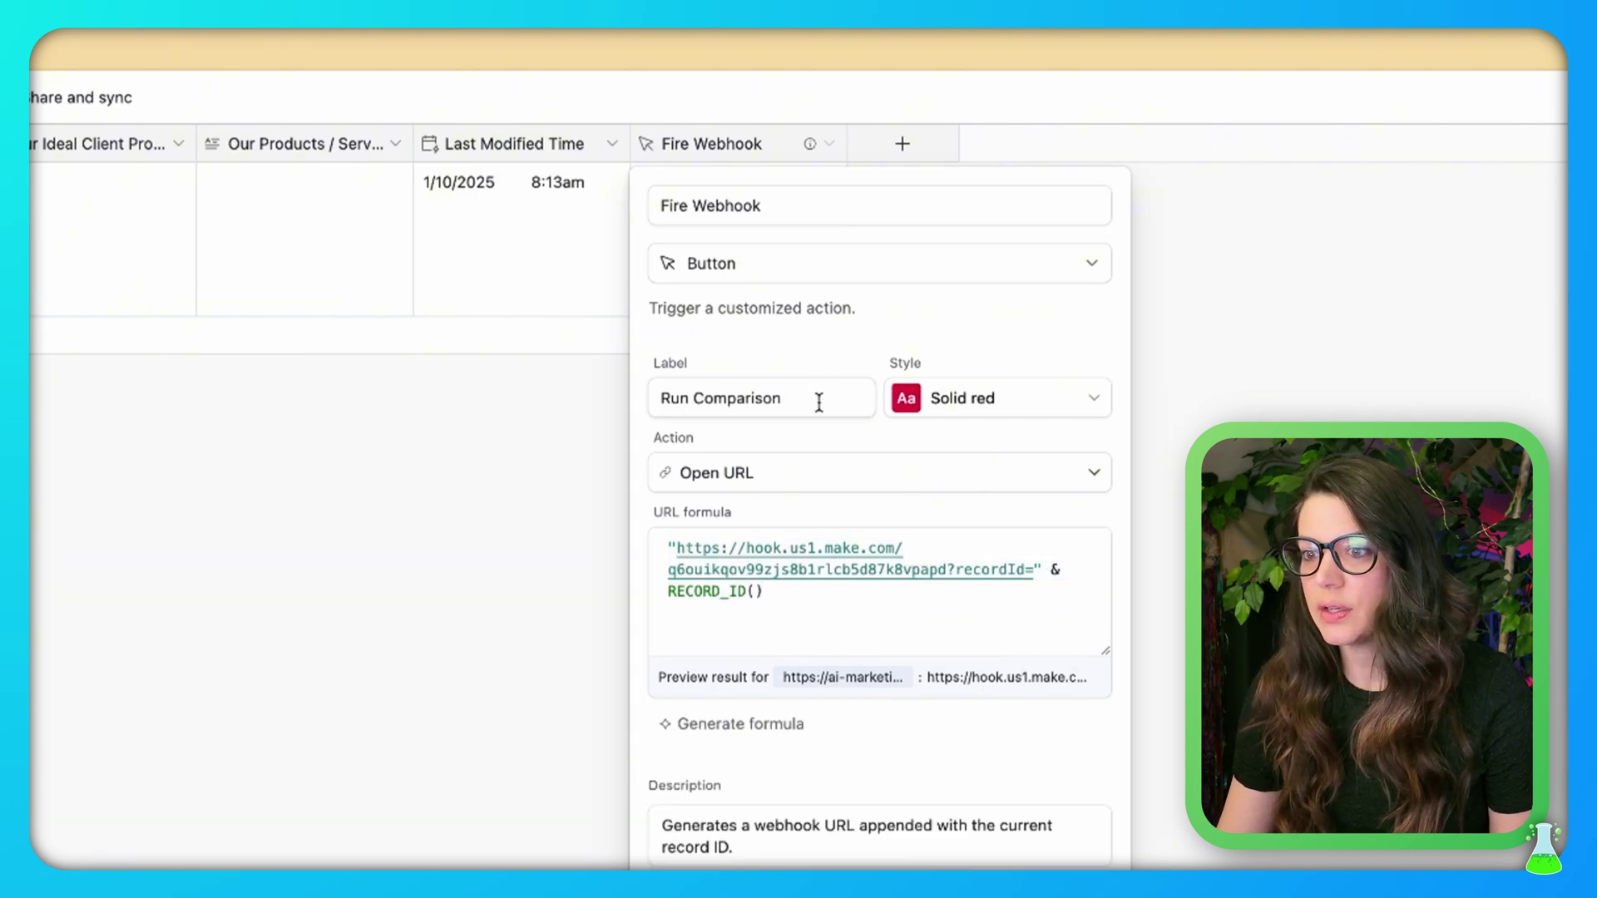
{"action": "left_click", "coordinate": [820, 402]}
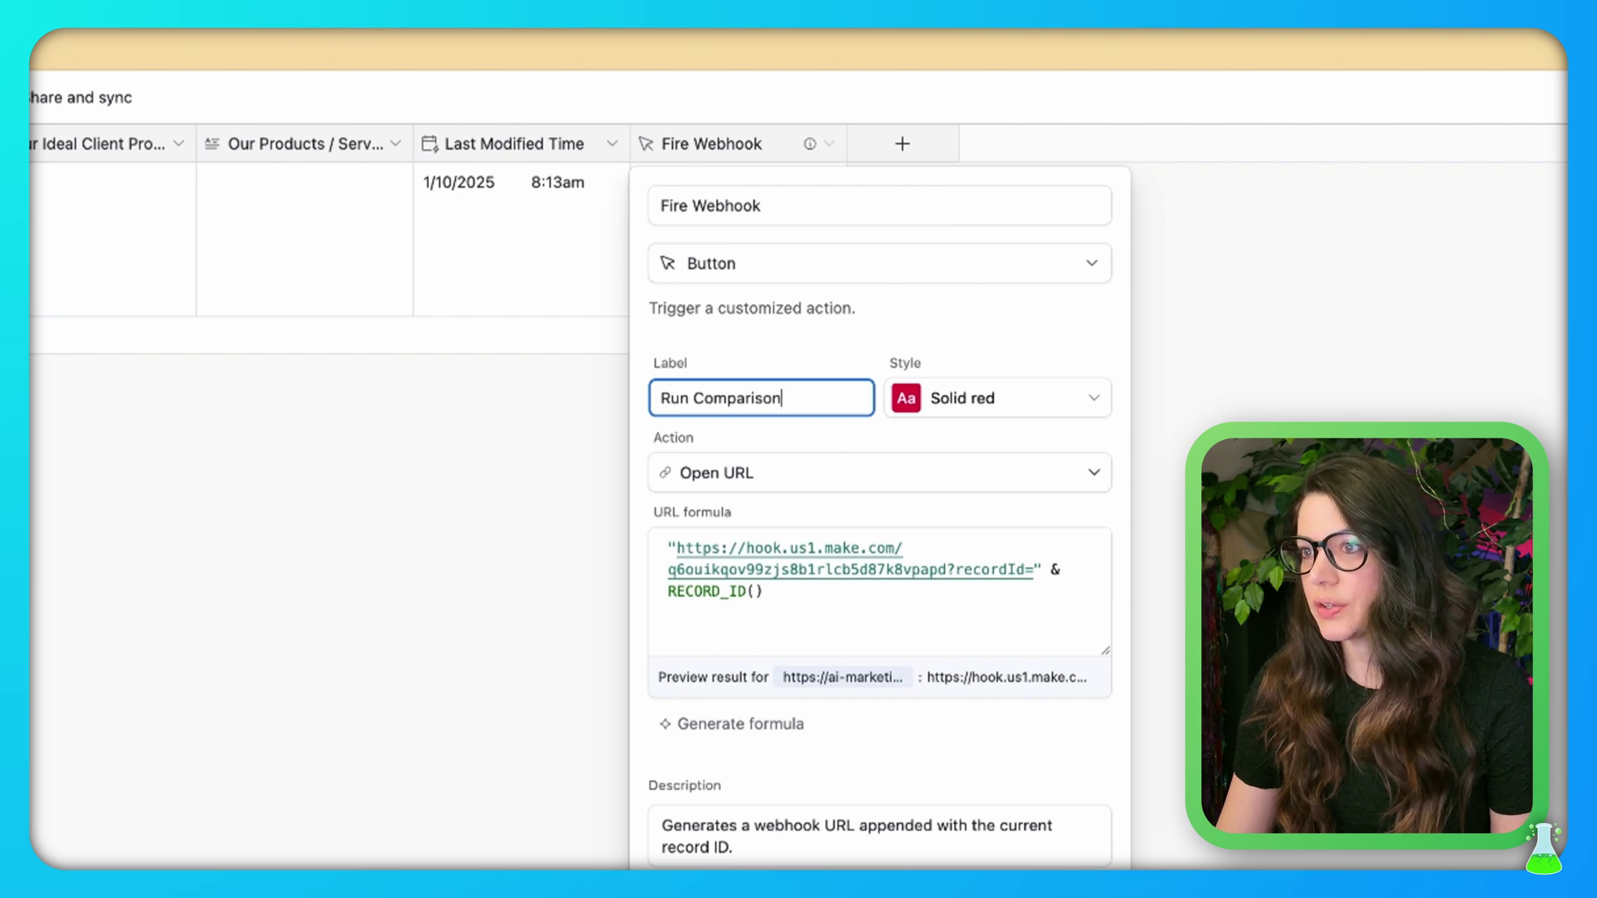
{"action": "key", "text": "Return"}
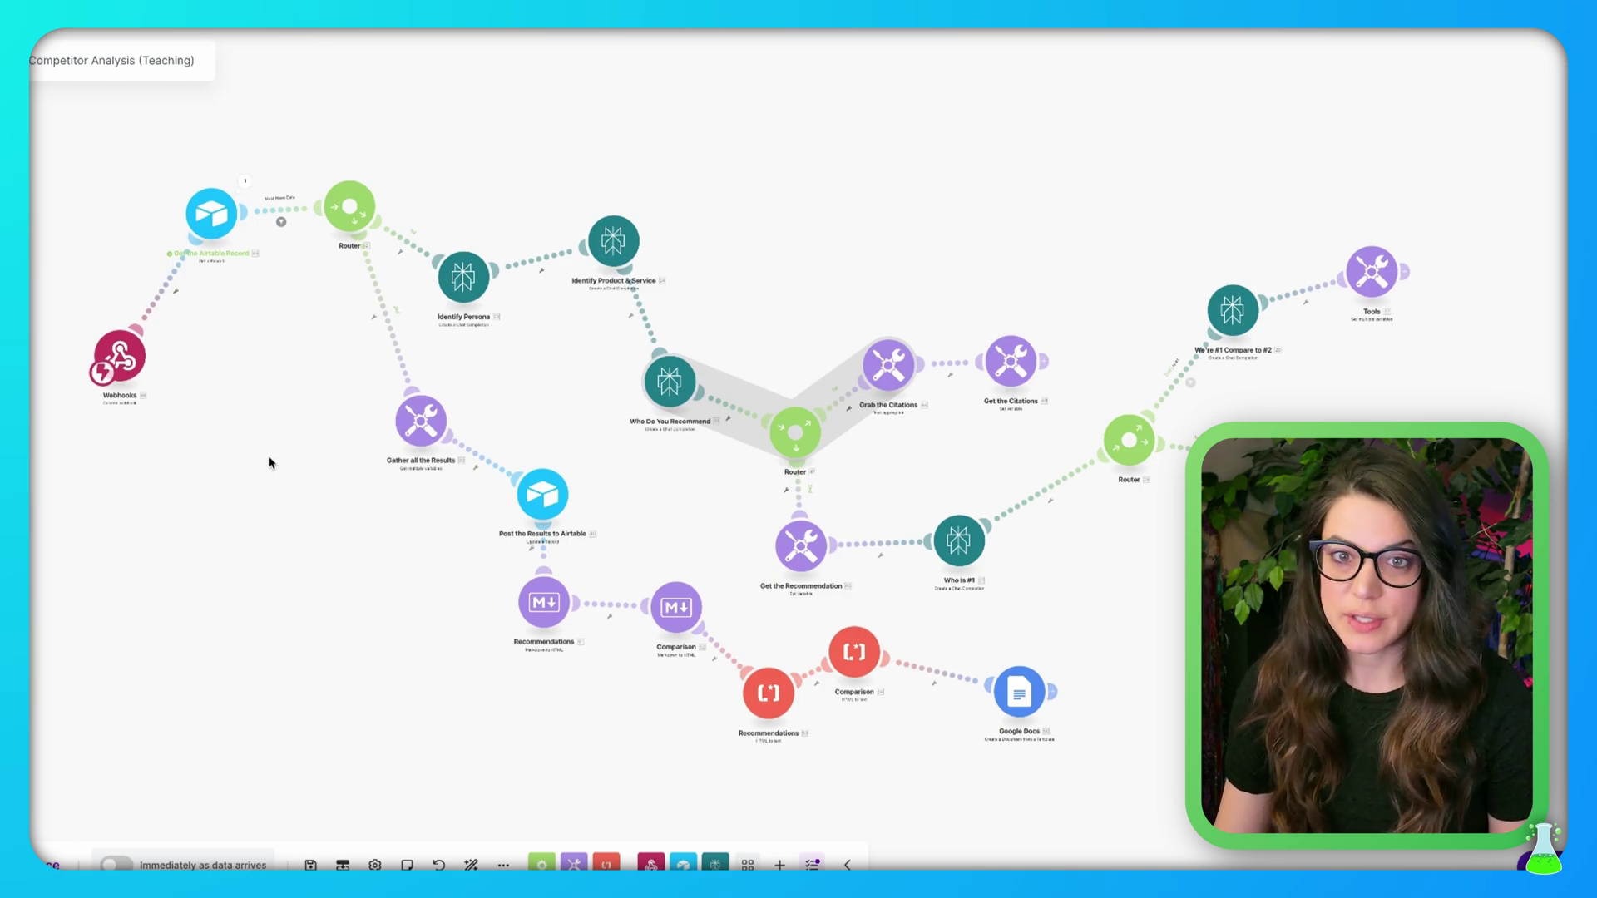
Run only the Webhooks module so it listens for data from Airtable
{"action": "scroll", "coordinate": [260, 412], "scroll_direction": "up", "scroll_amount": 3}
{"action": "left_click_drag", "start_coordinate": [346, 417], "coordinate": [848, 532]}
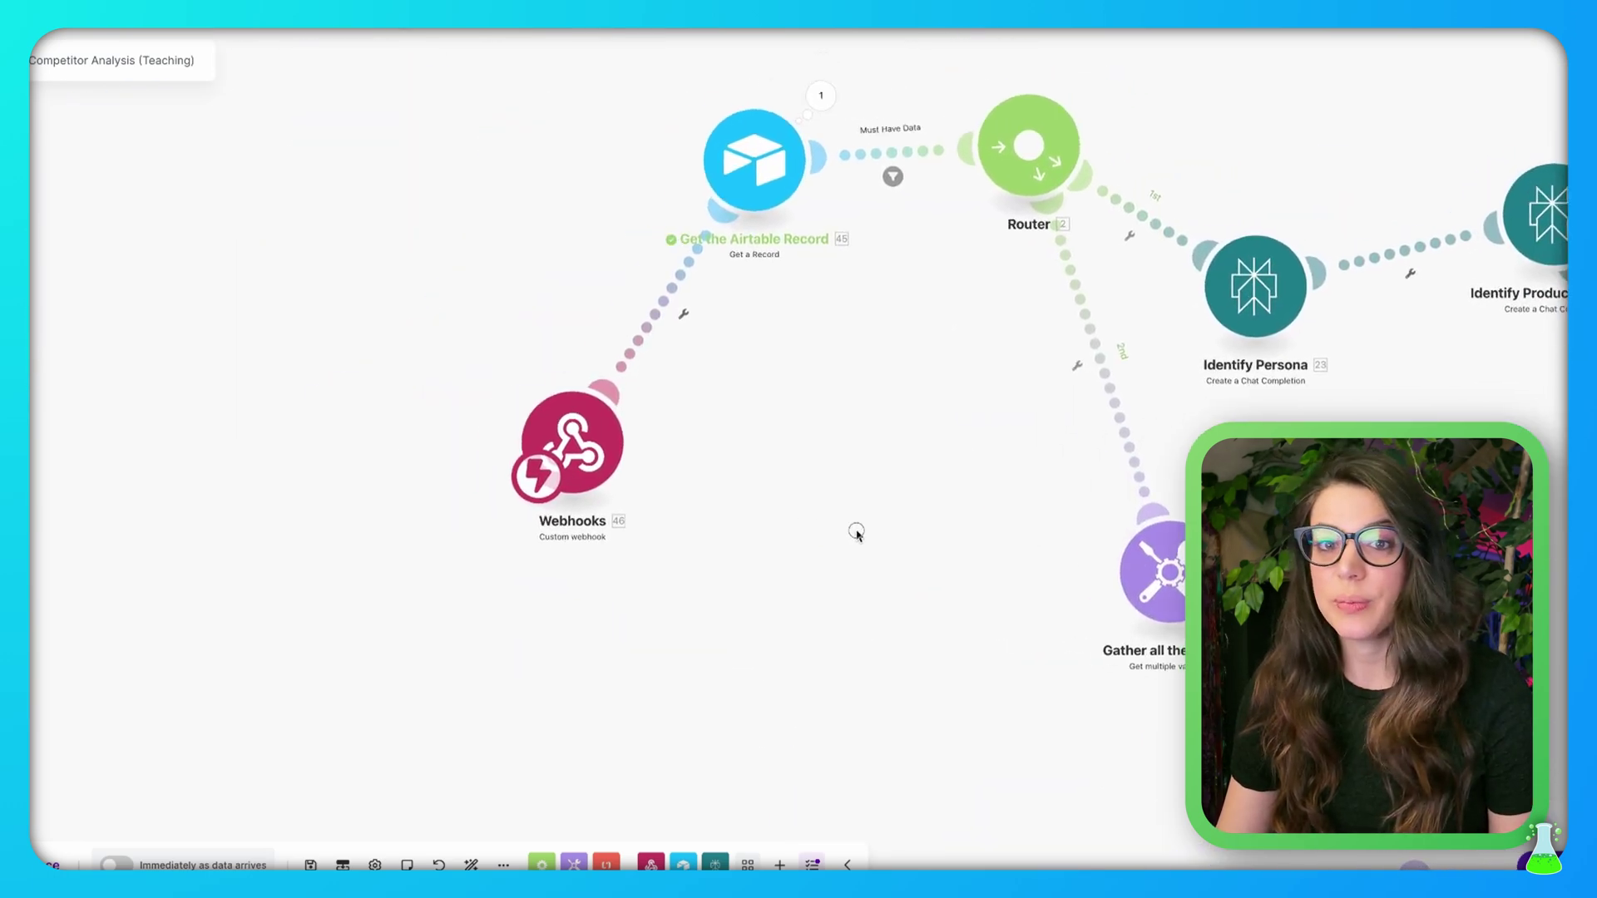
{"action": "right_click", "coordinate": [575, 432]}
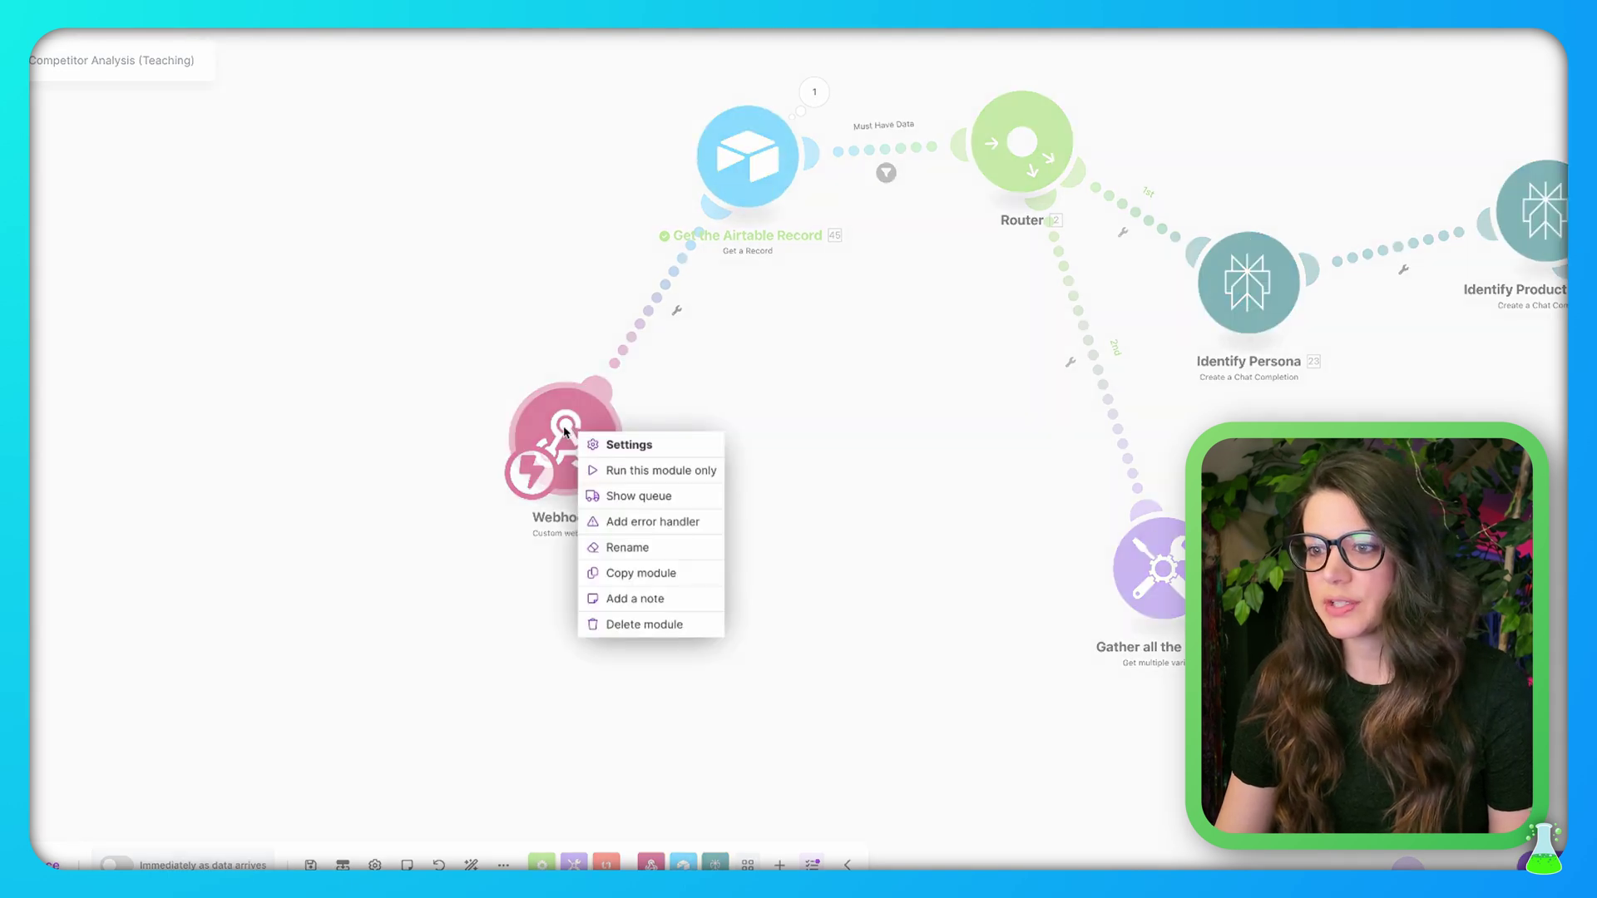
{"action": "left_click", "coordinate": [624, 472]}
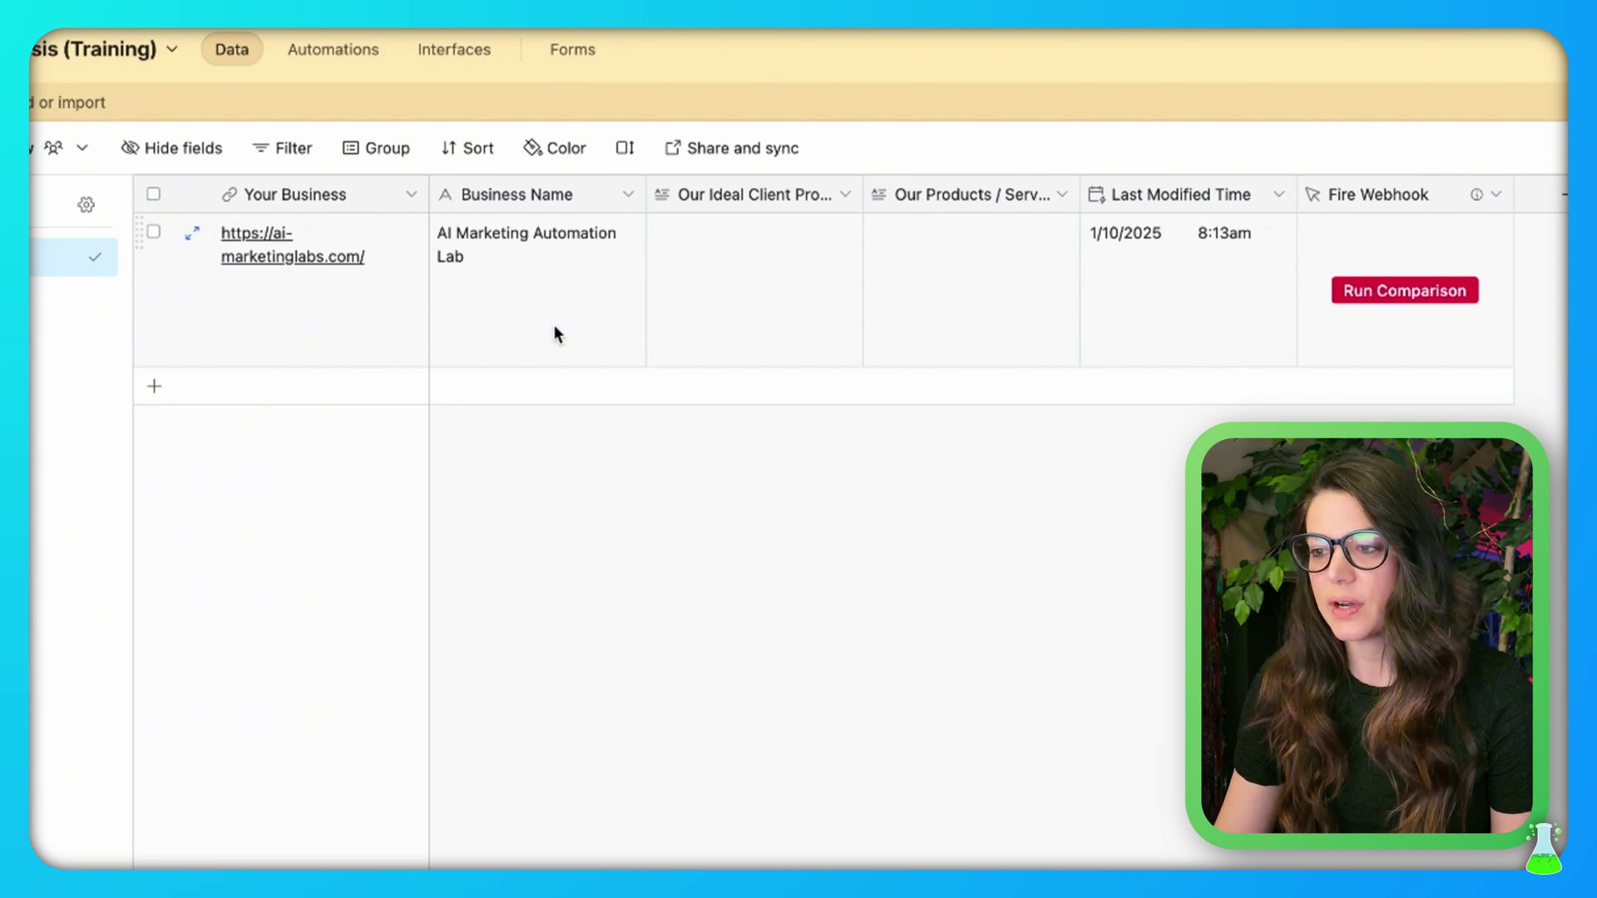
Press Run Comparison on the AI Marketing Automation Lab record to send it to Make
{"action": "left_click", "coordinate": [1406, 292]}
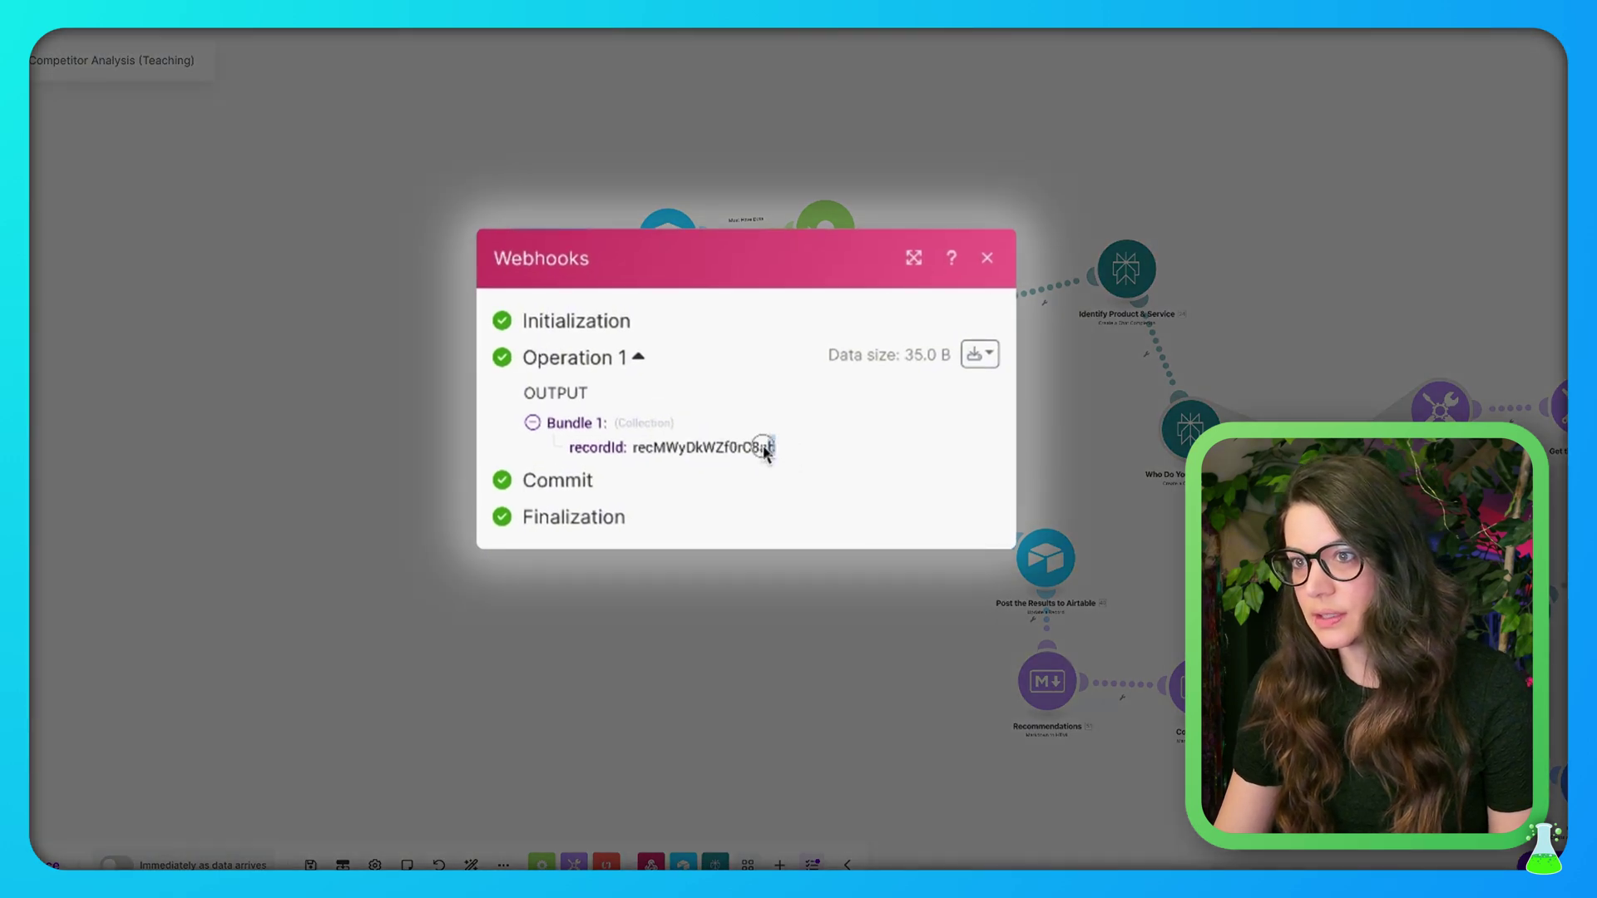
Check the webhook's received recordId, then open the Get the Airtable Record module settings
{"action": "left_click_drag", "start_coordinate": [762, 446], "coordinate": [634, 444]}
{"action": "key", "text": "super+c"}
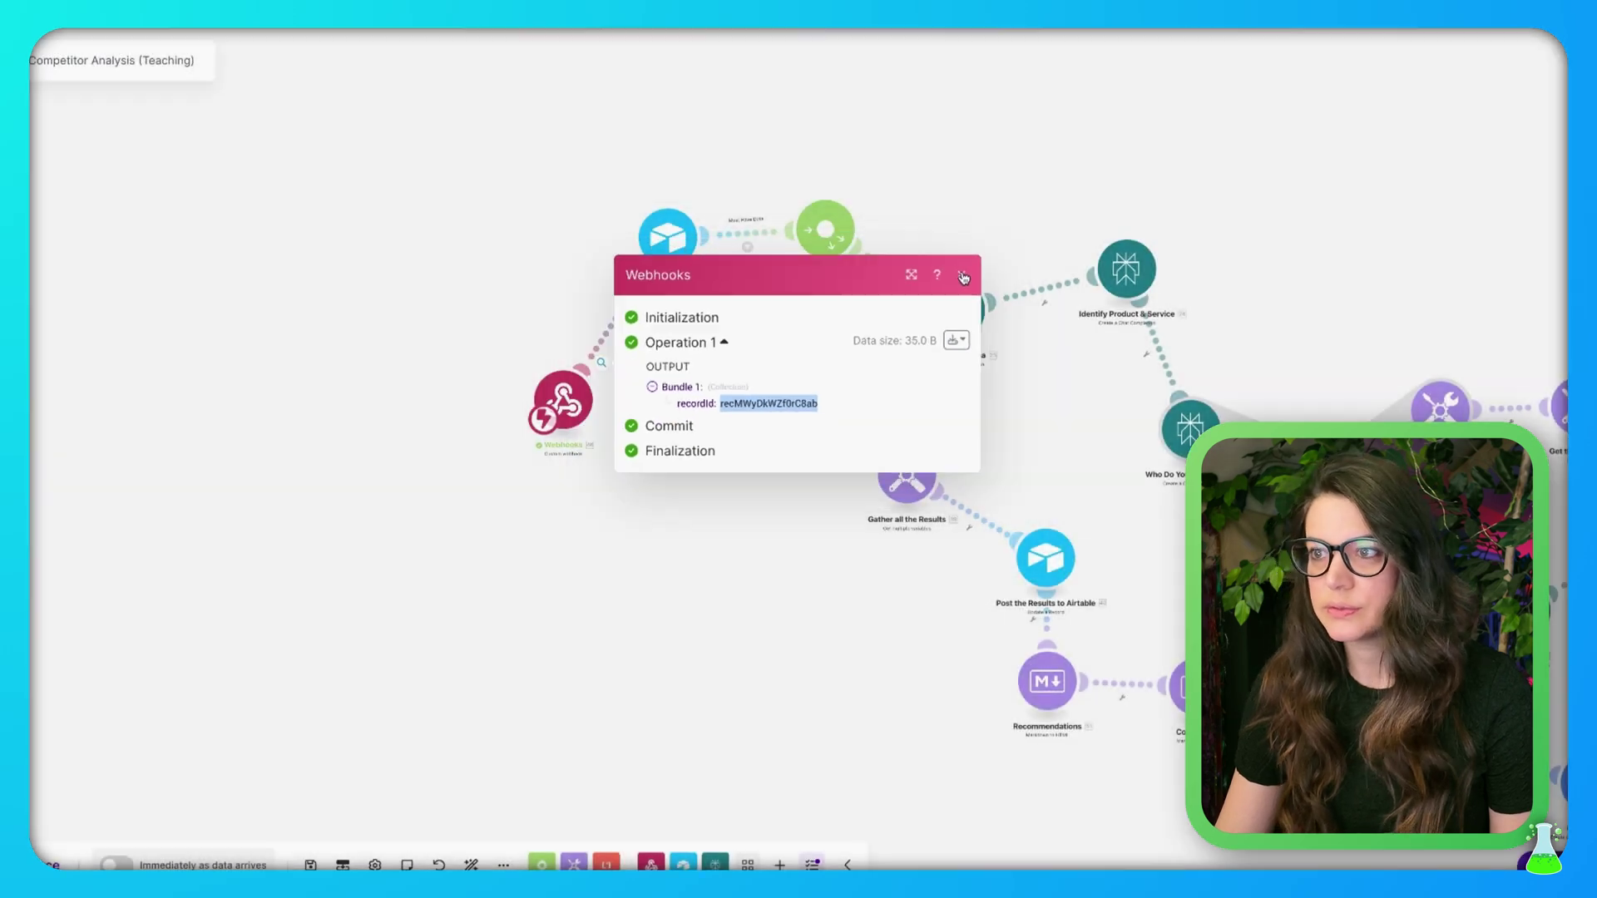
{"action": "left_click", "coordinate": [962, 274]}
{"action": "scroll", "coordinate": [706, 351], "scroll_direction": "up", "scroll_amount": 5}
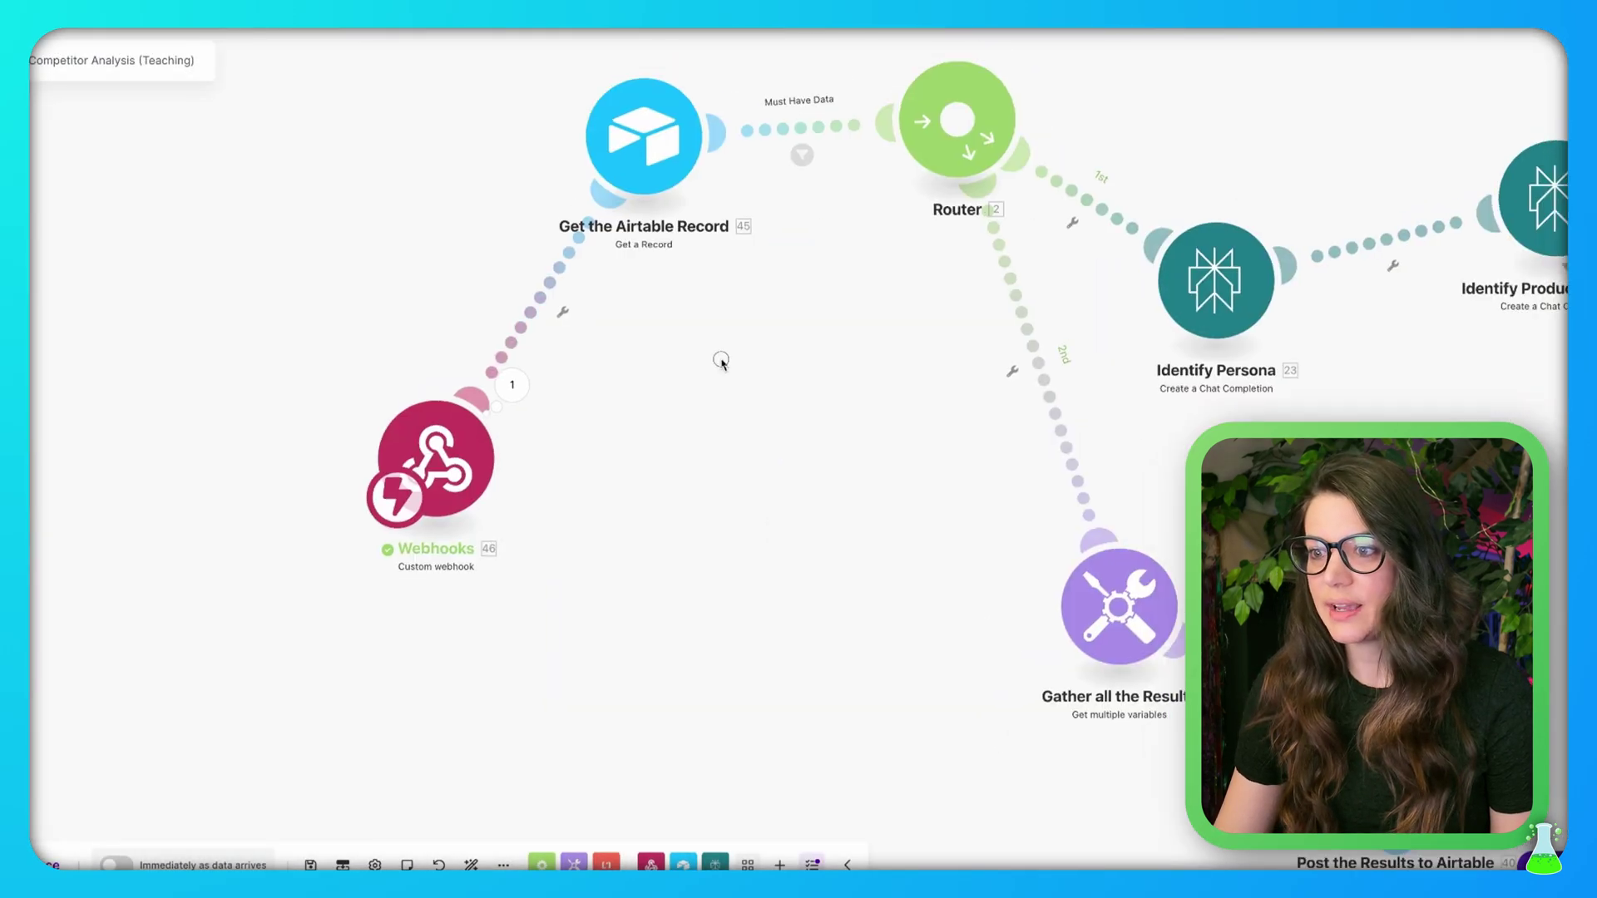
{"action": "left_click_drag", "start_coordinate": [720, 361], "coordinate": [635, 524]}
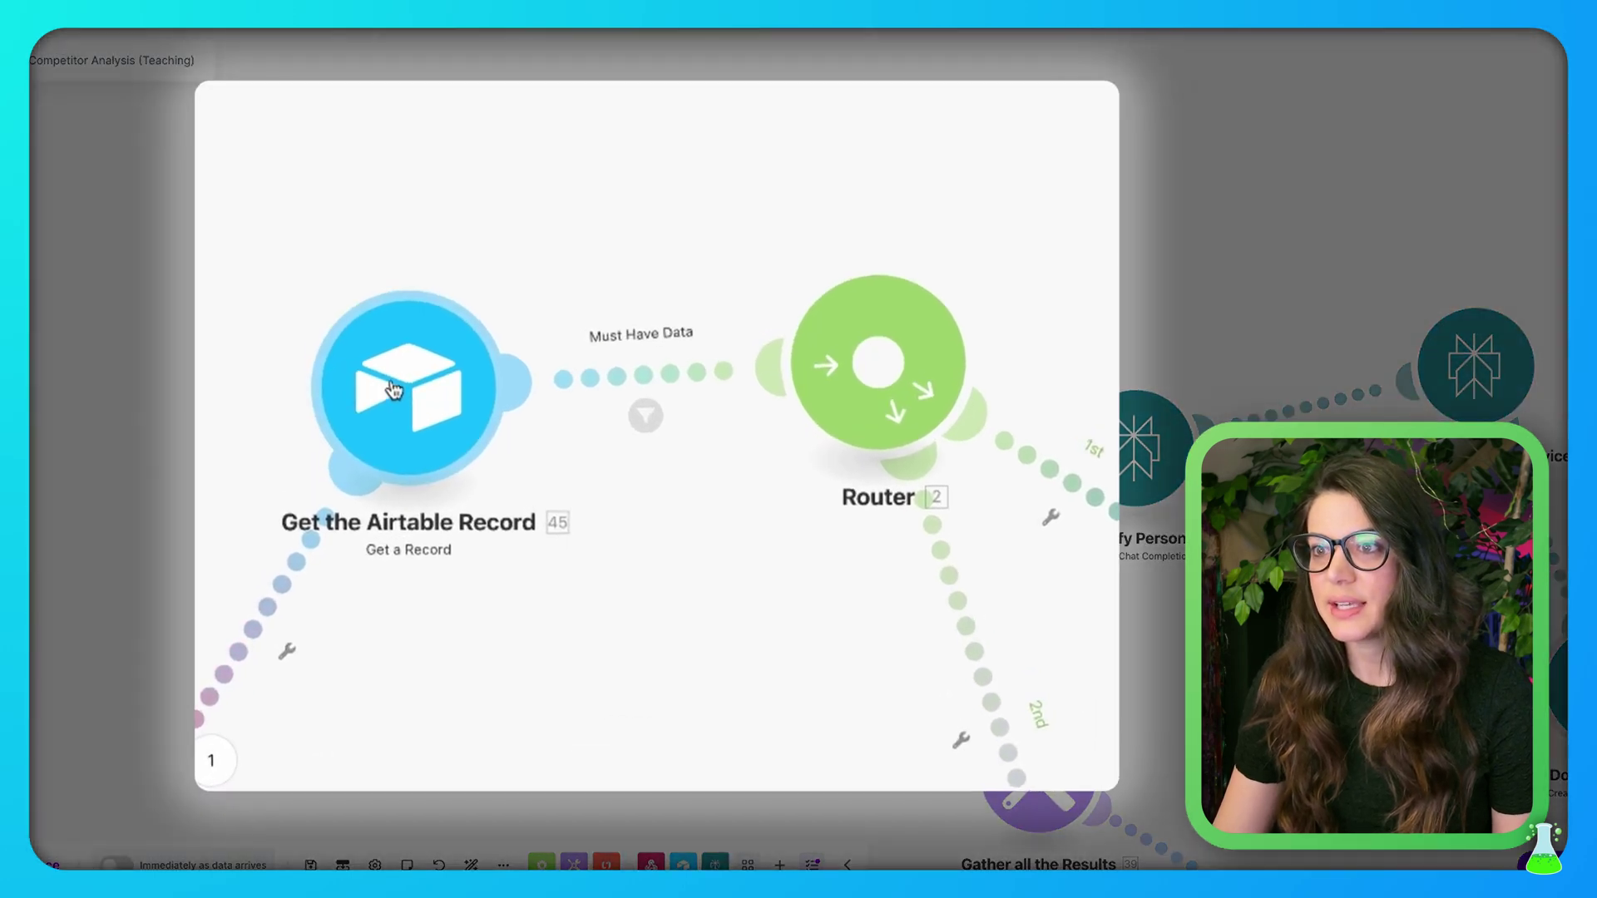
{"action": "left_click", "coordinate": [398, 383]}
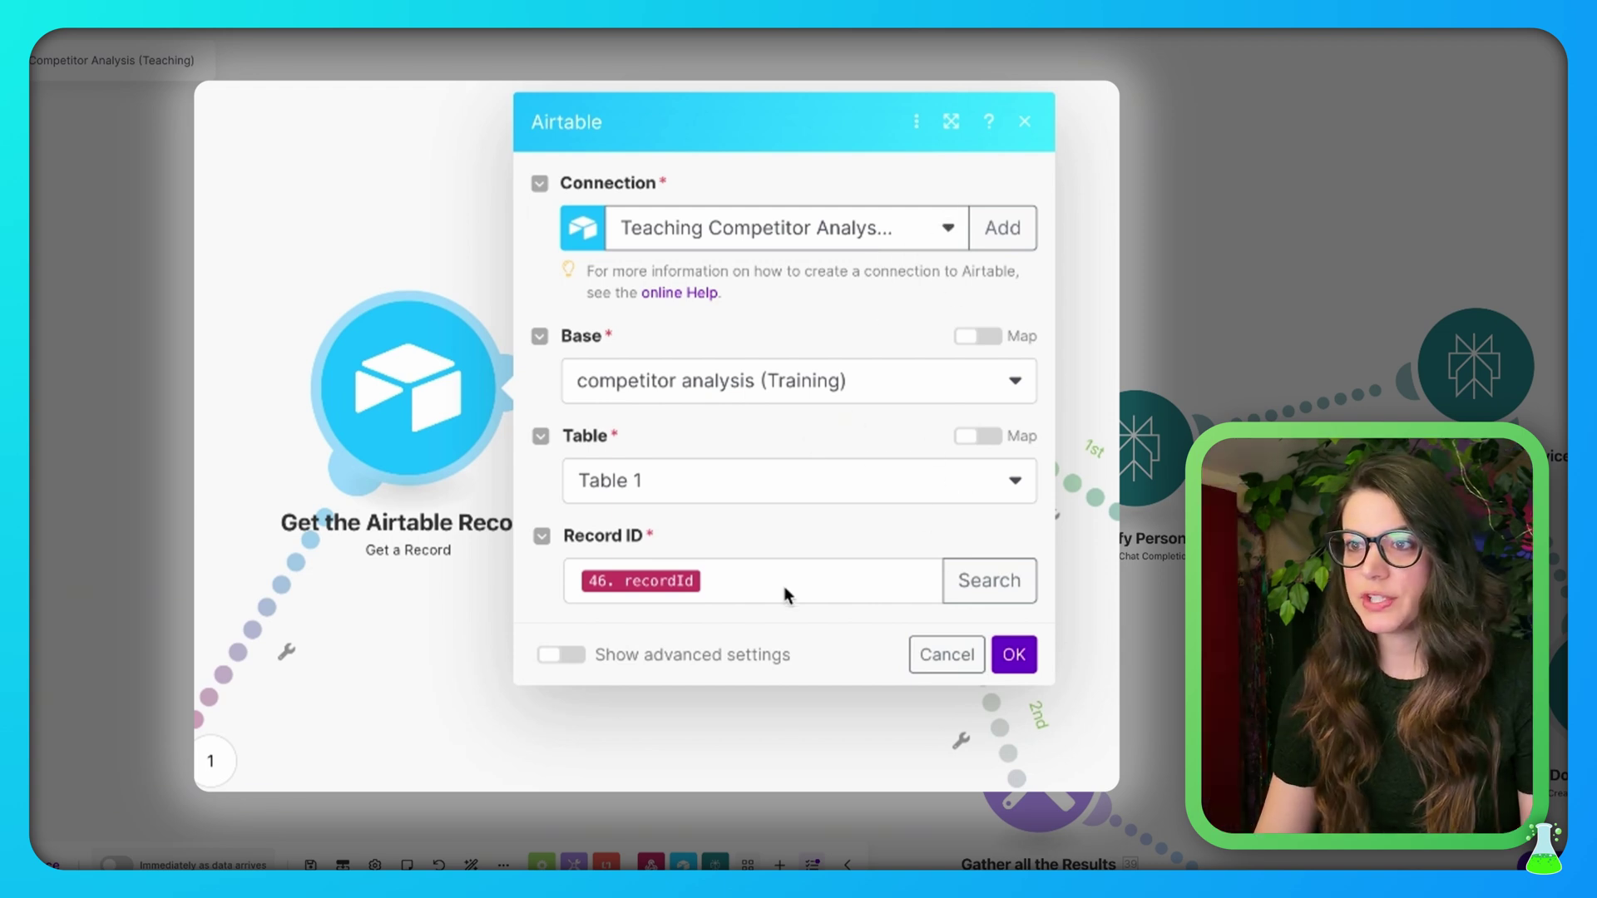
Run Get the Airtable Record alone on the pasted record ID, returning AI Marketing Automation Lab
{"action": "right_click", "coordinate": [420, 403]}
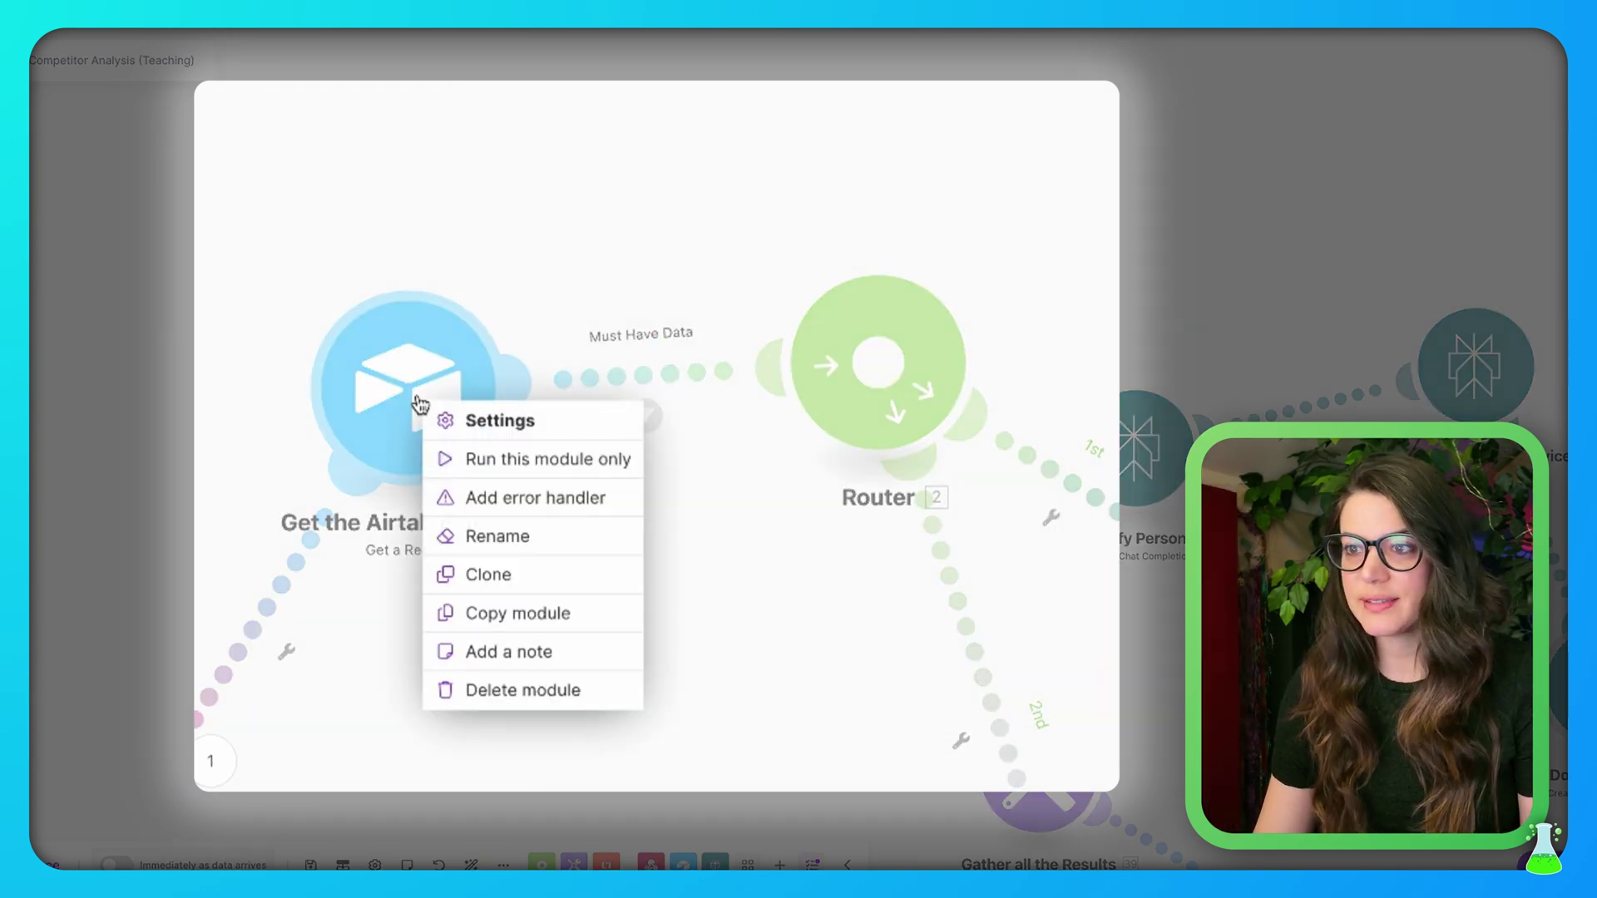
{"action": "left_click", "coordinate": [557, 462]}
{"action": "left_click", "coordinate": [695, 498]}
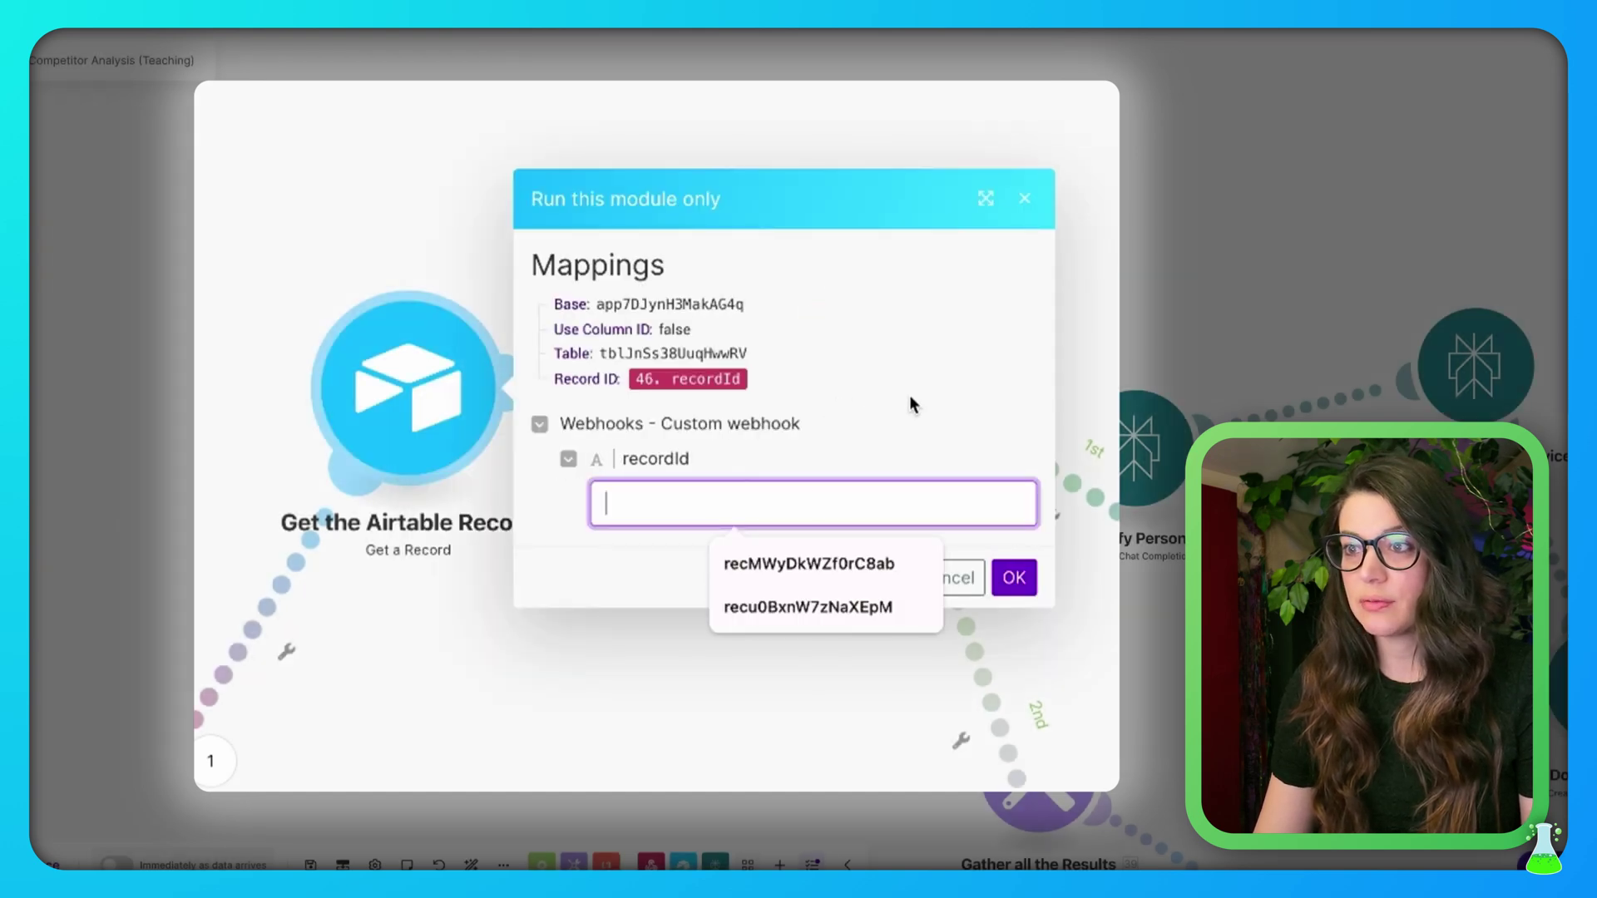
{"action": "key", "text": "super+v"}
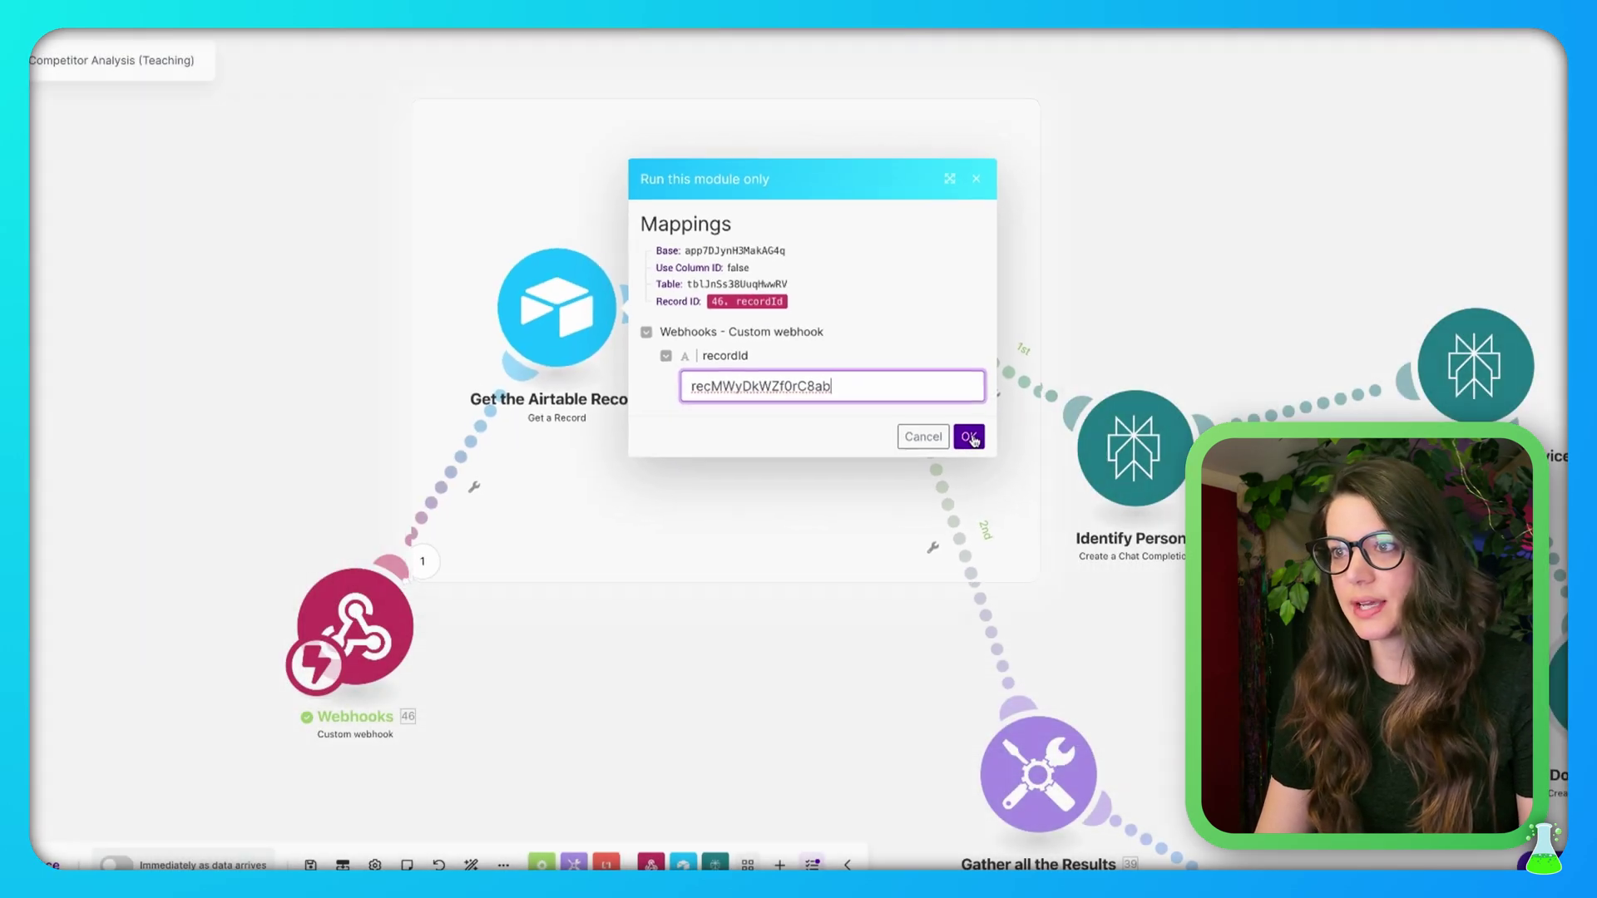
{"action": "left_click", "coordinate": [969, 437]}
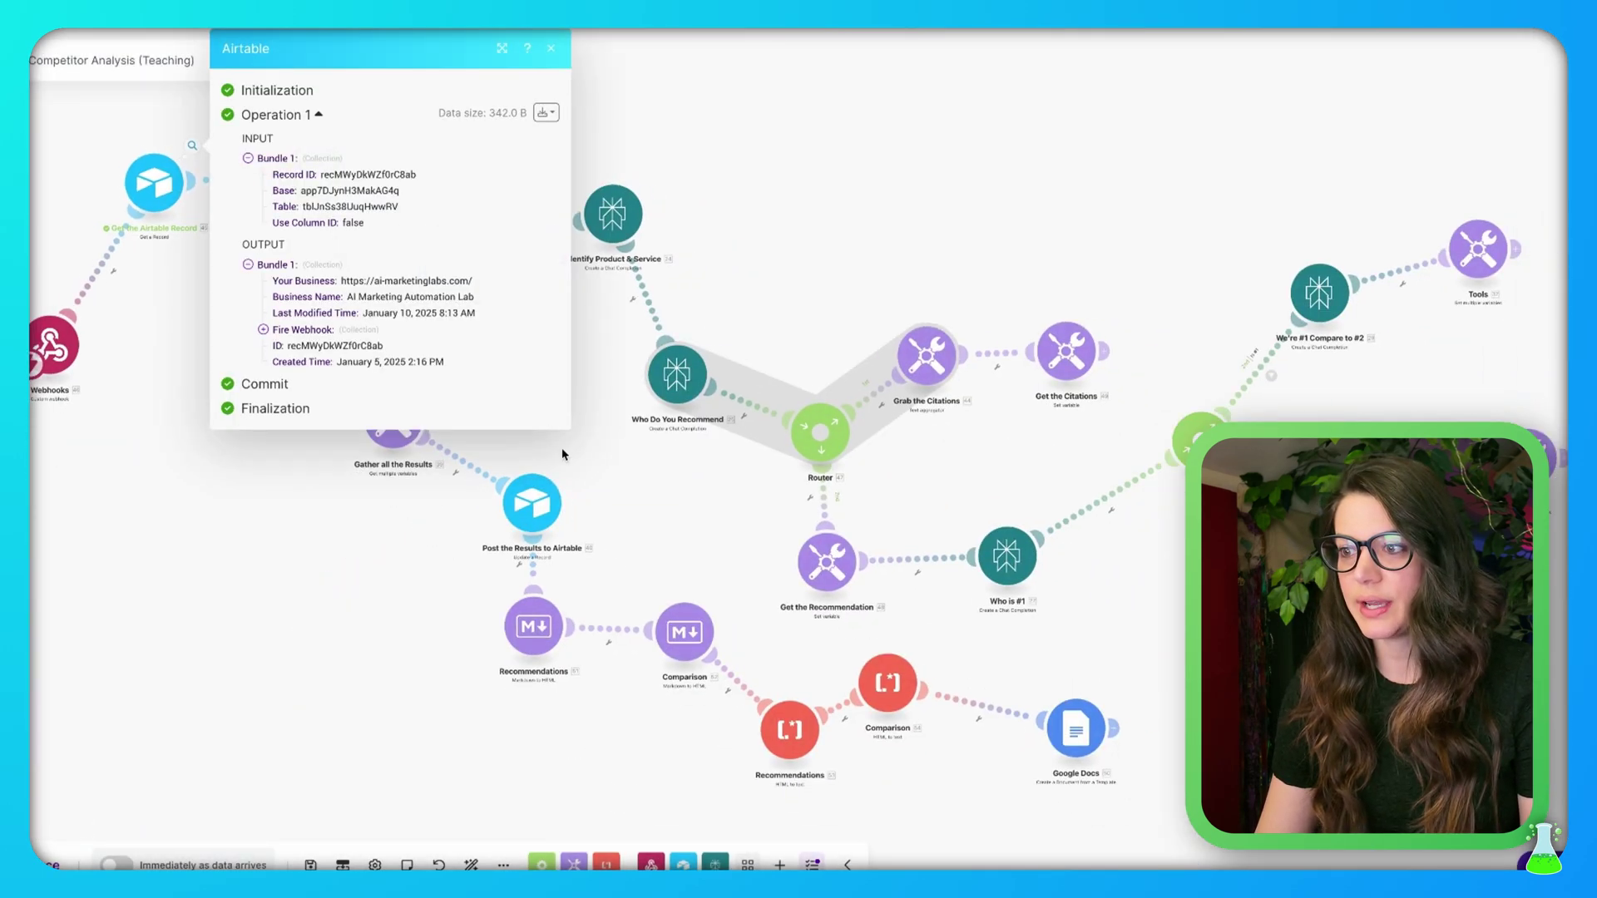
{"action": "left_click_drag", "start_coordinate": [138, 499], "coordinate": [482, 660]}
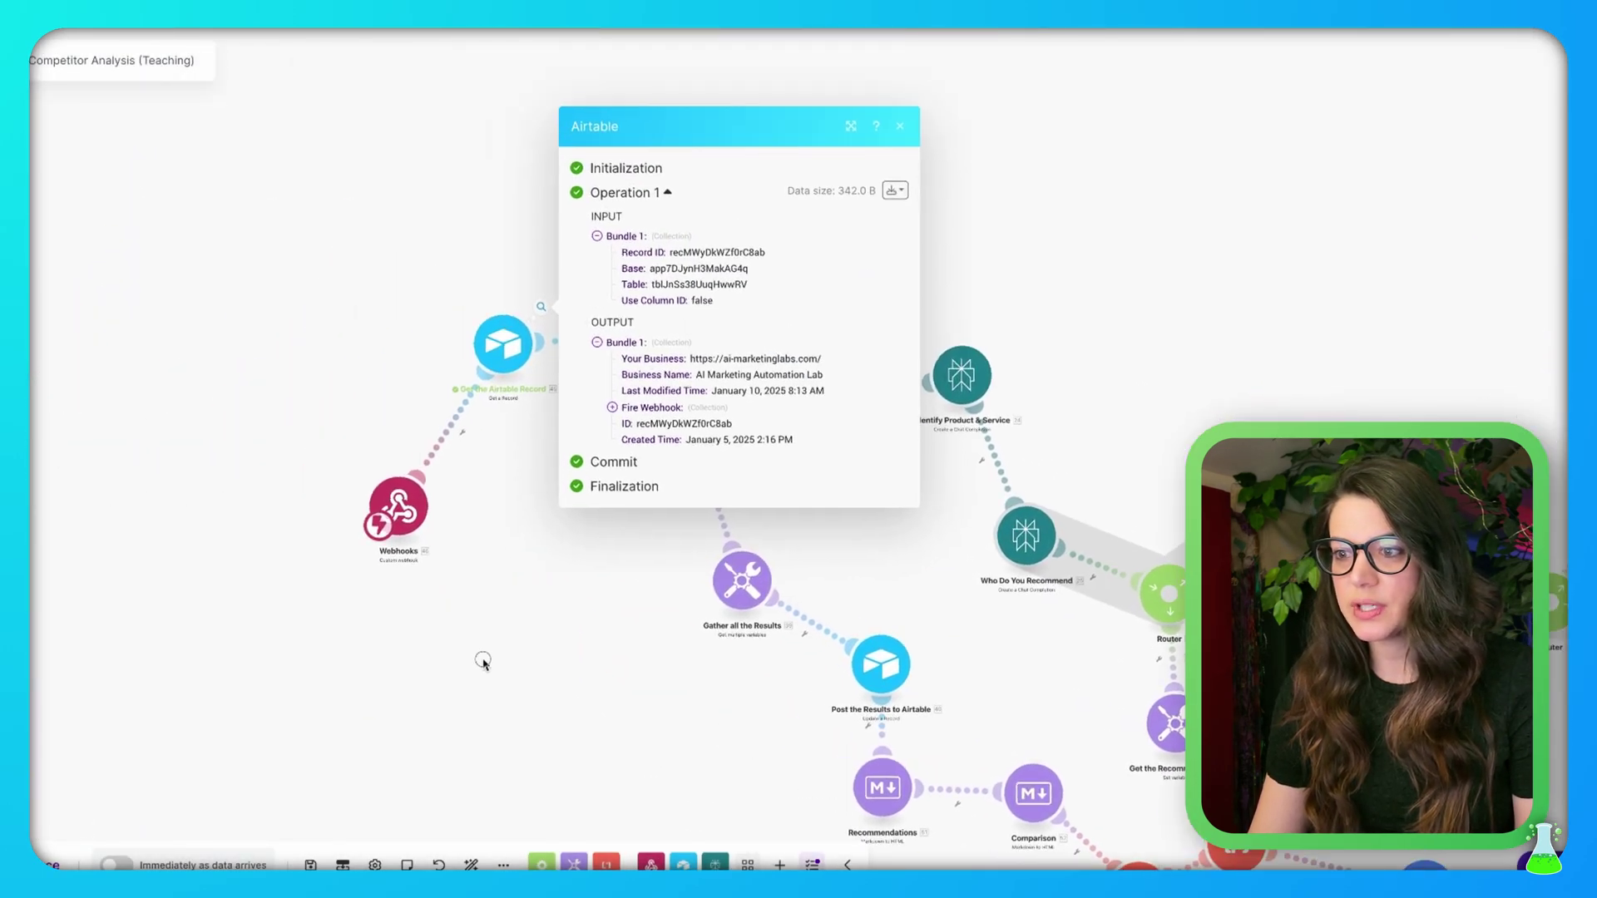
{"action": "scroll", "coordinate": [505, 360], "scroll_direction": "up", "scroll_amount": 3}
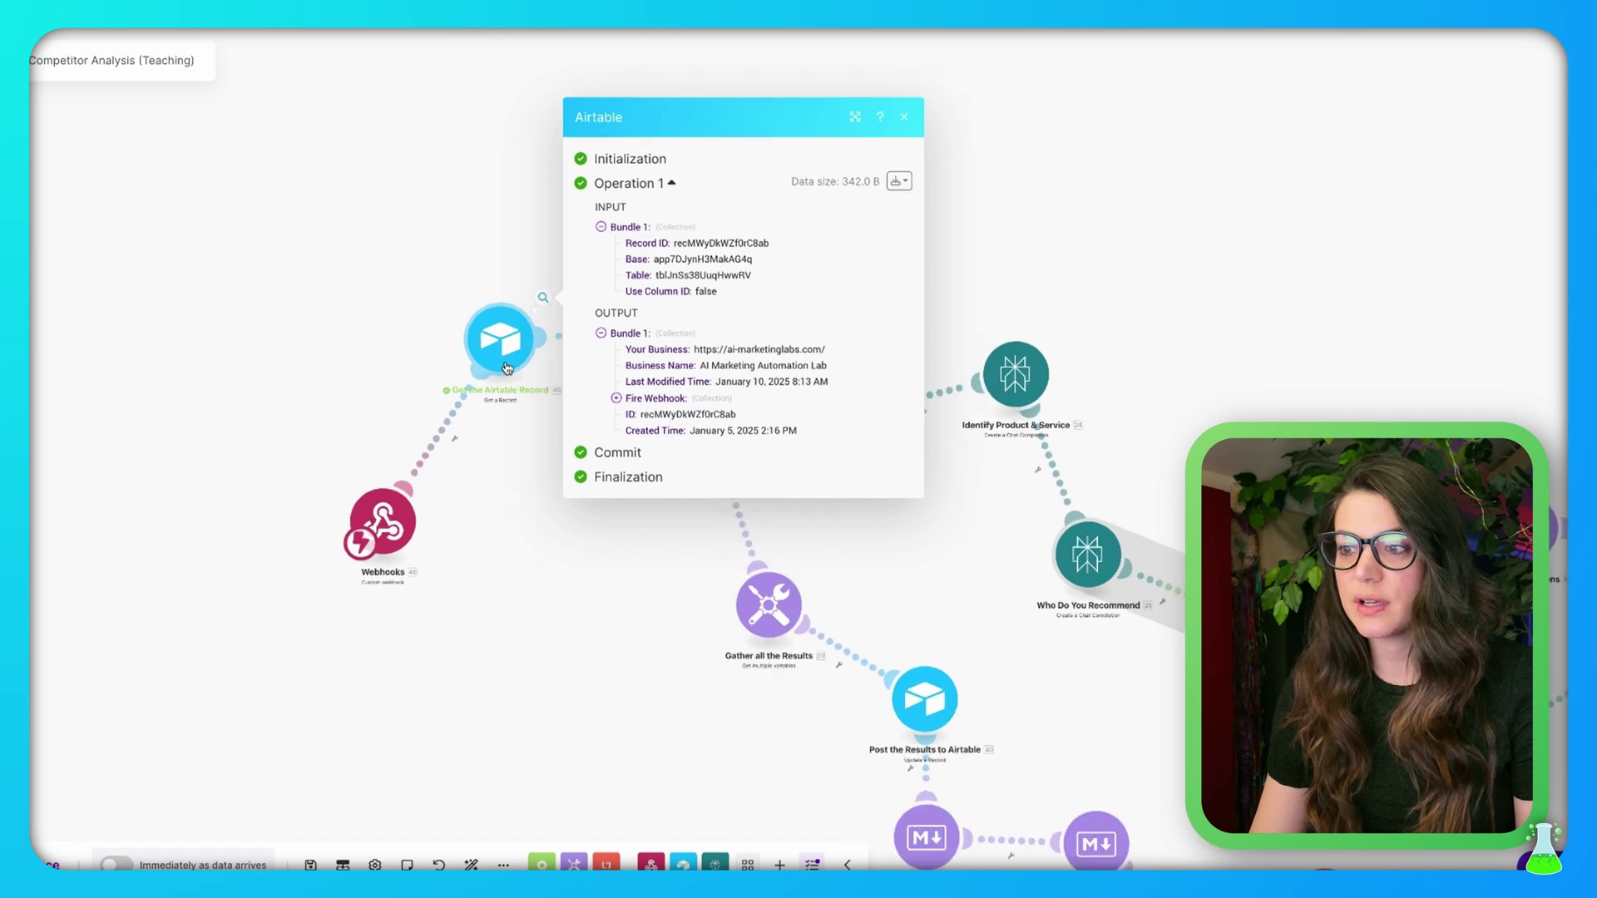
{"action": "scroll", "coordinate": [505, 360], "scroll_direction": "up", "scroll_amount": 2}
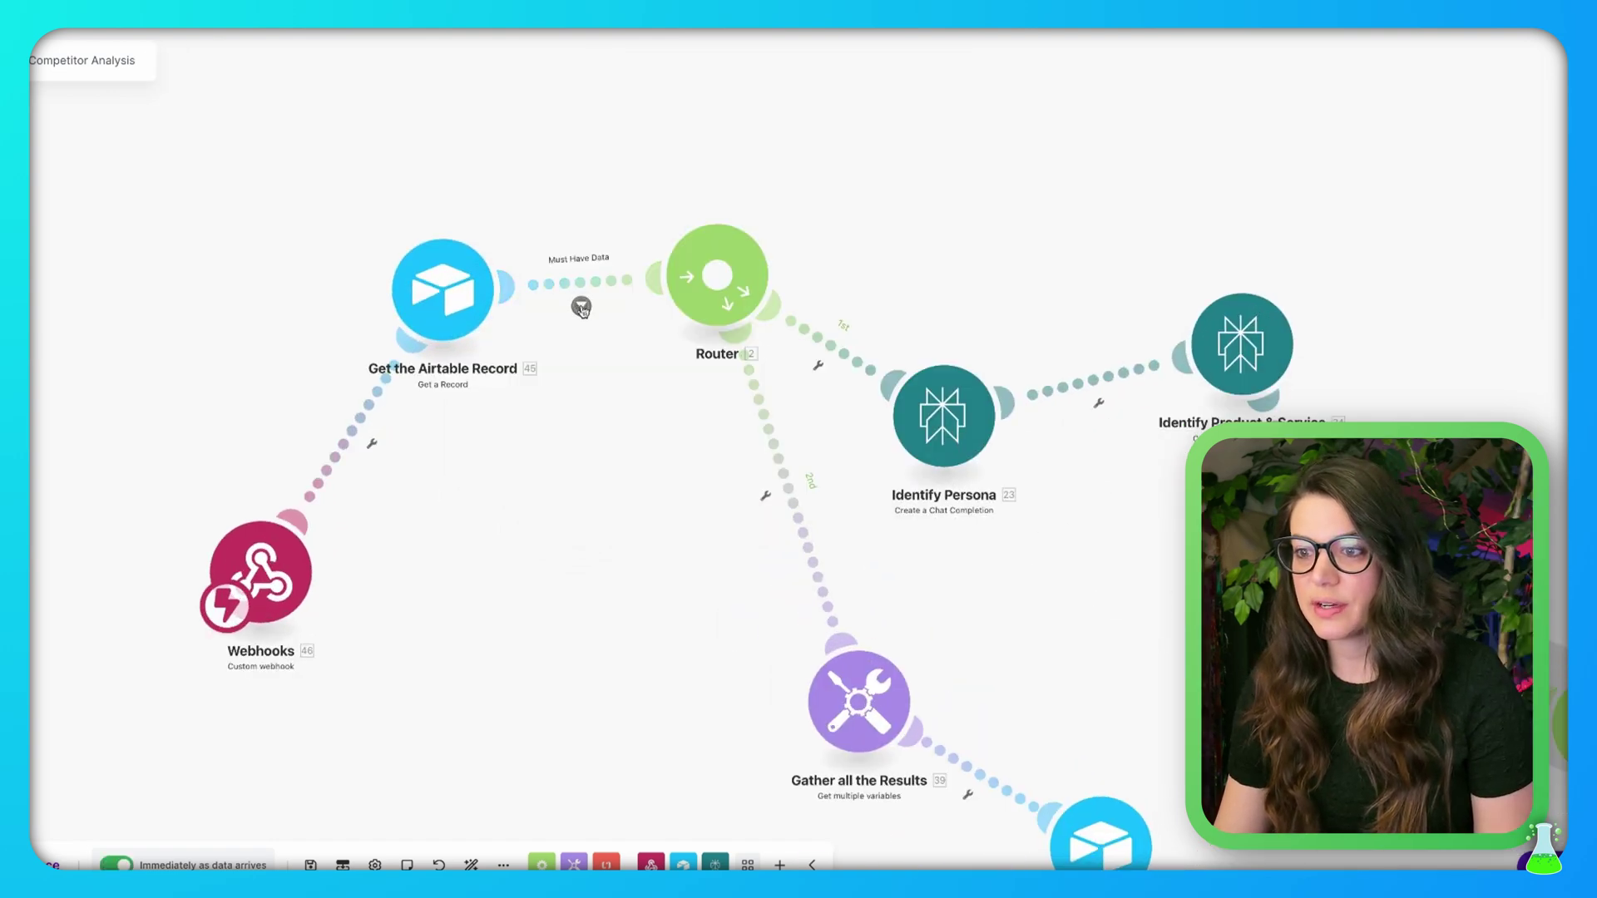
{"action": "left_click", "coordinate": [581, 307]}
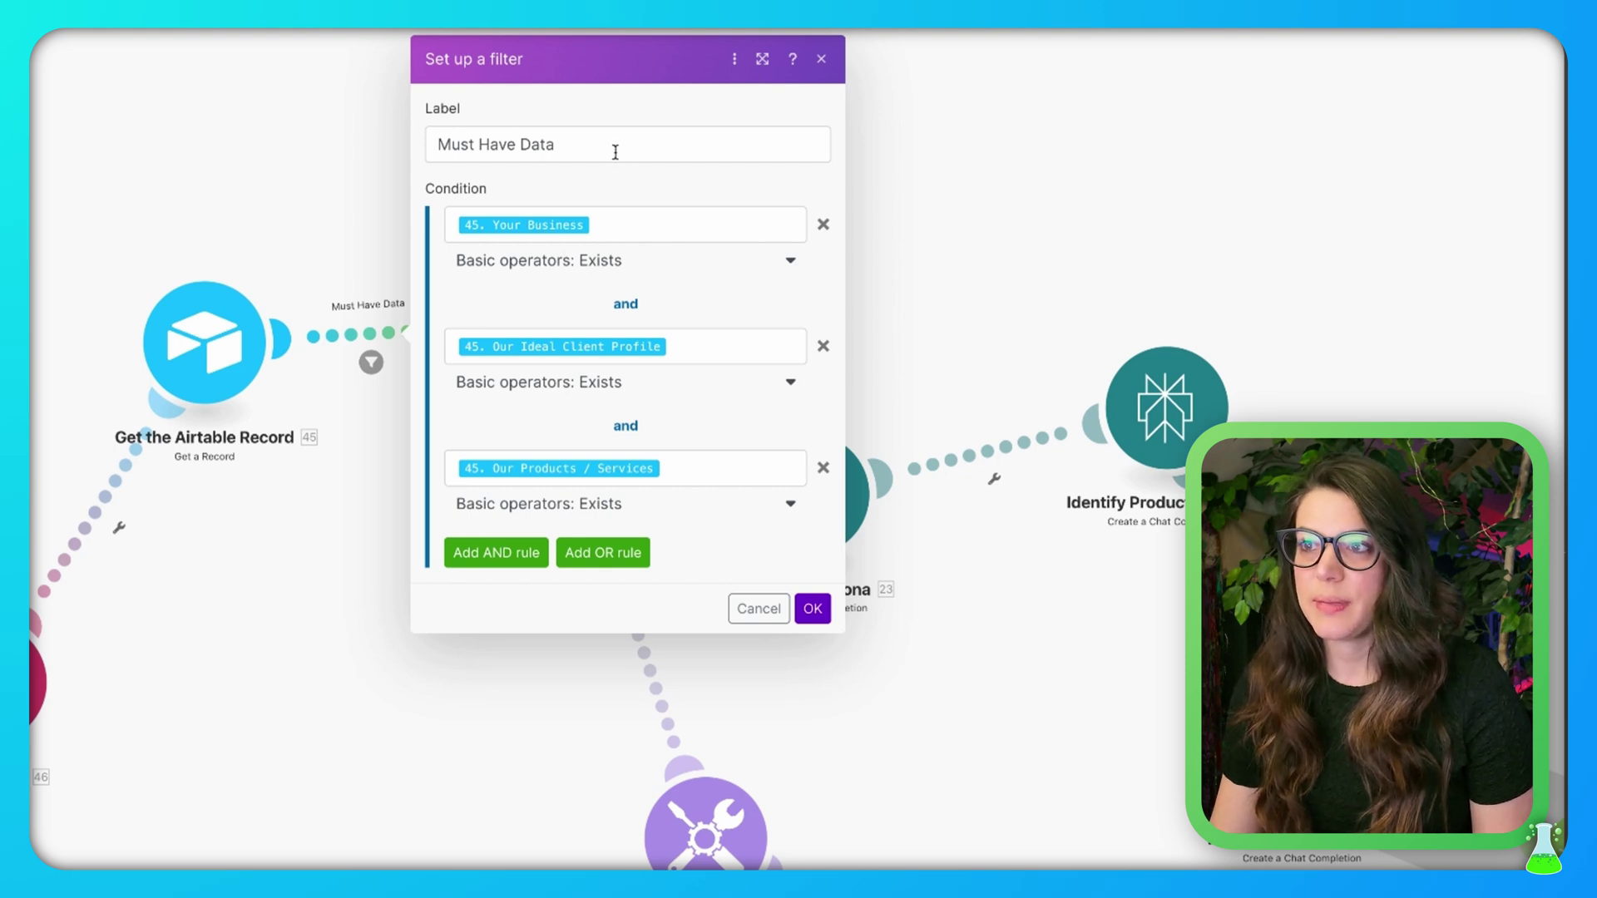
{"action": "left_click", "coordinate": [652, 230]}
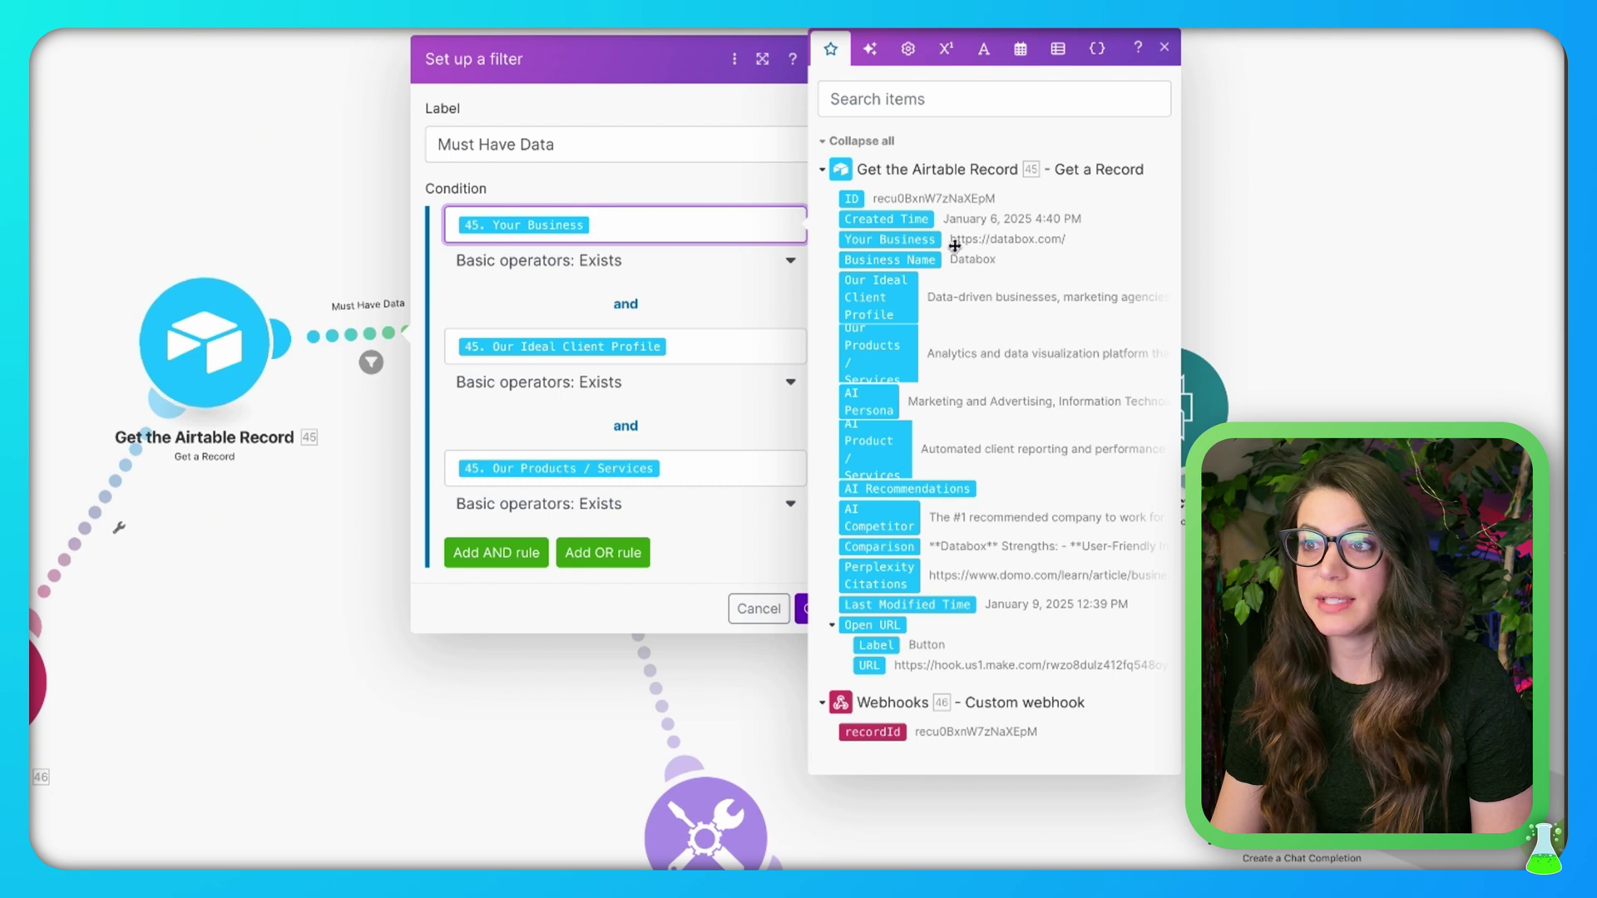
{"action": "left_click", "coordinate": [736, 338]}
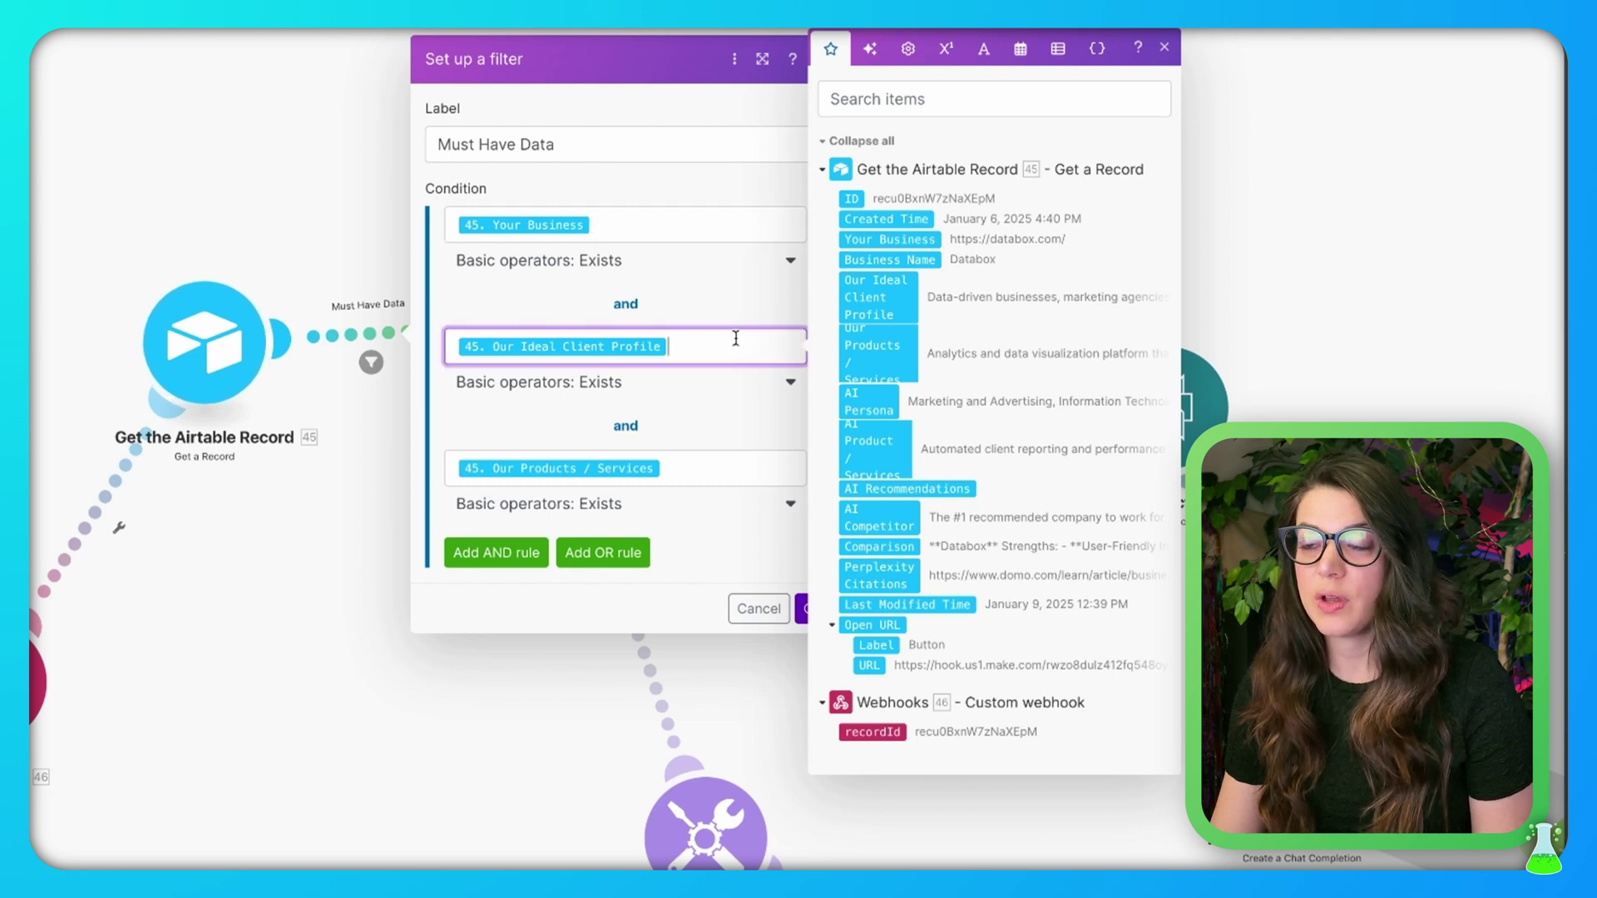
{"action": "left_click", "coordinate": [703, 467]}
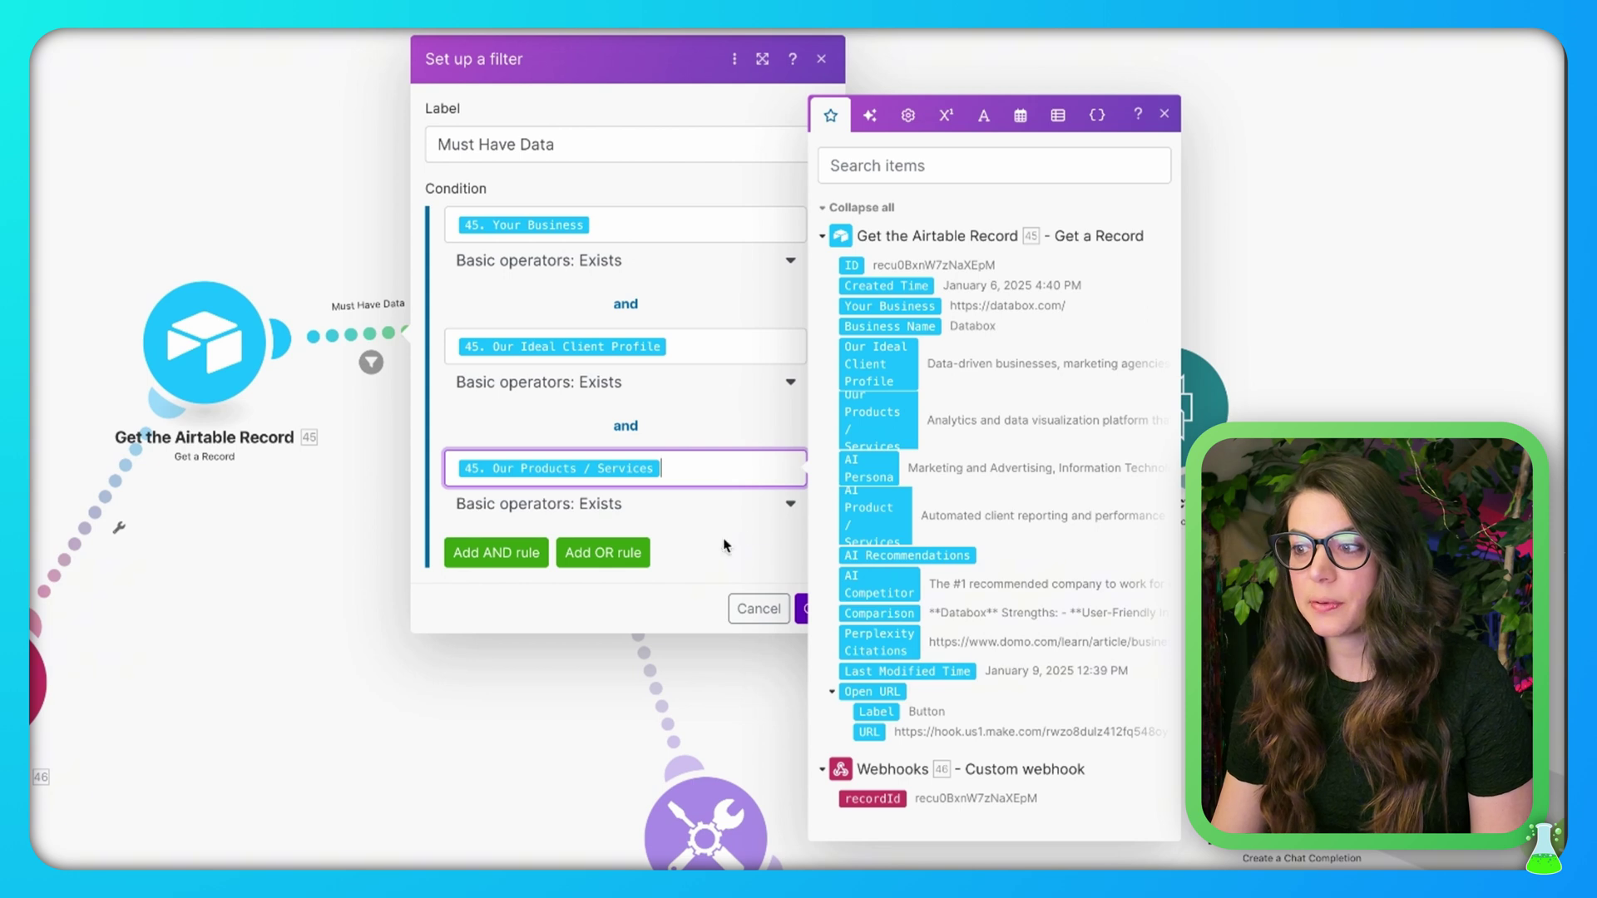
{"action": "left_click", "coordinate": [787, 266]}
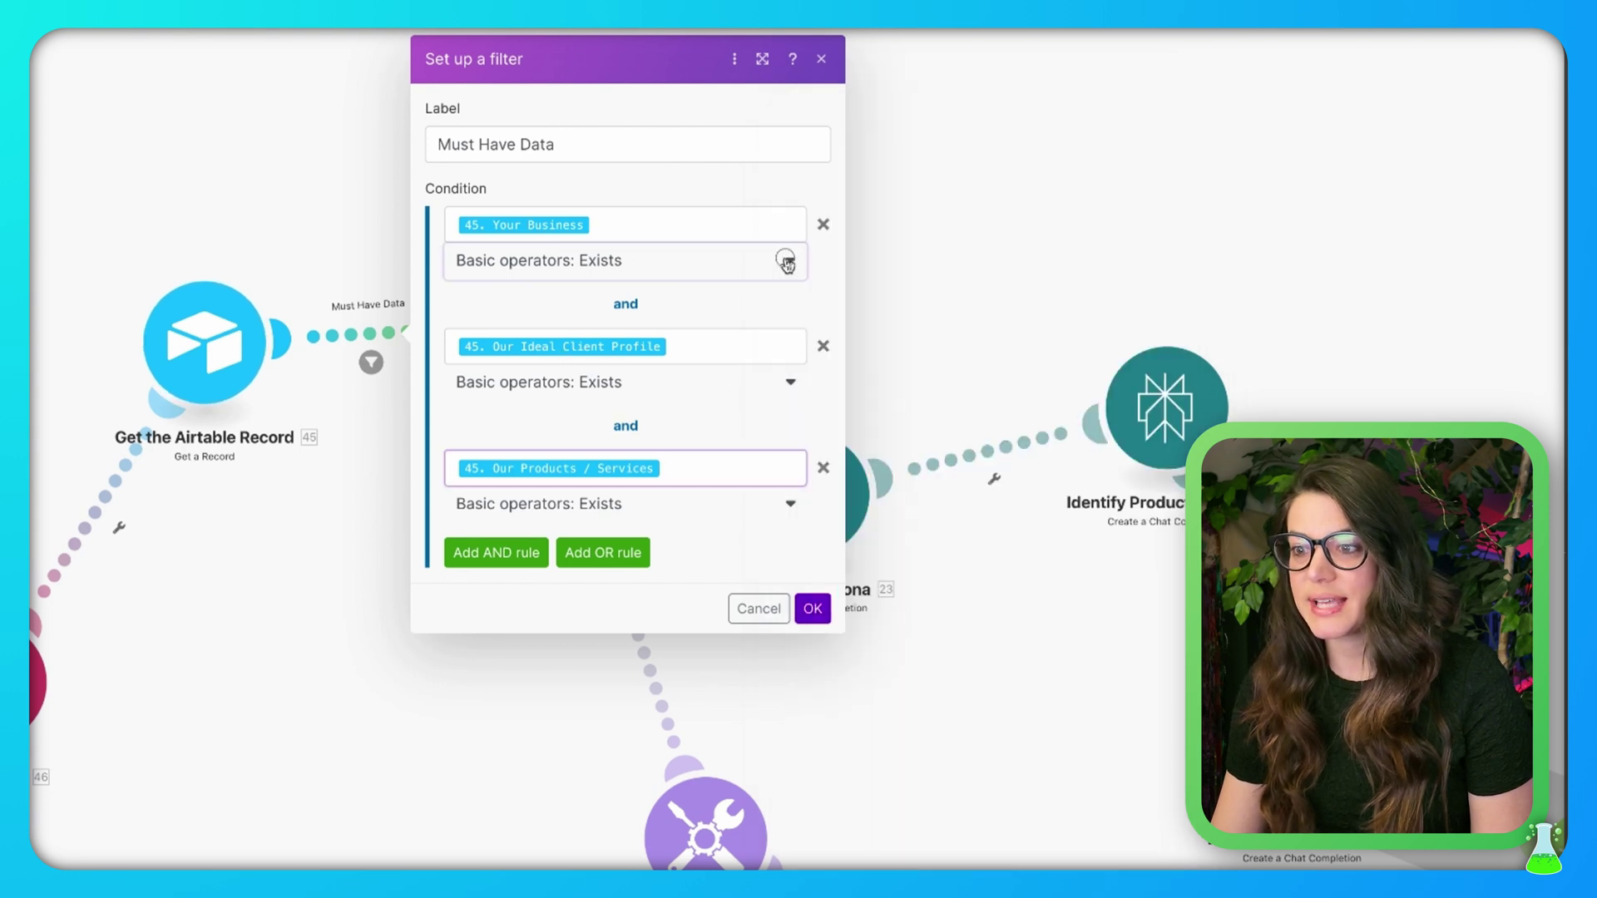
{"action": "left_click", "coordinate": [728, 109]}
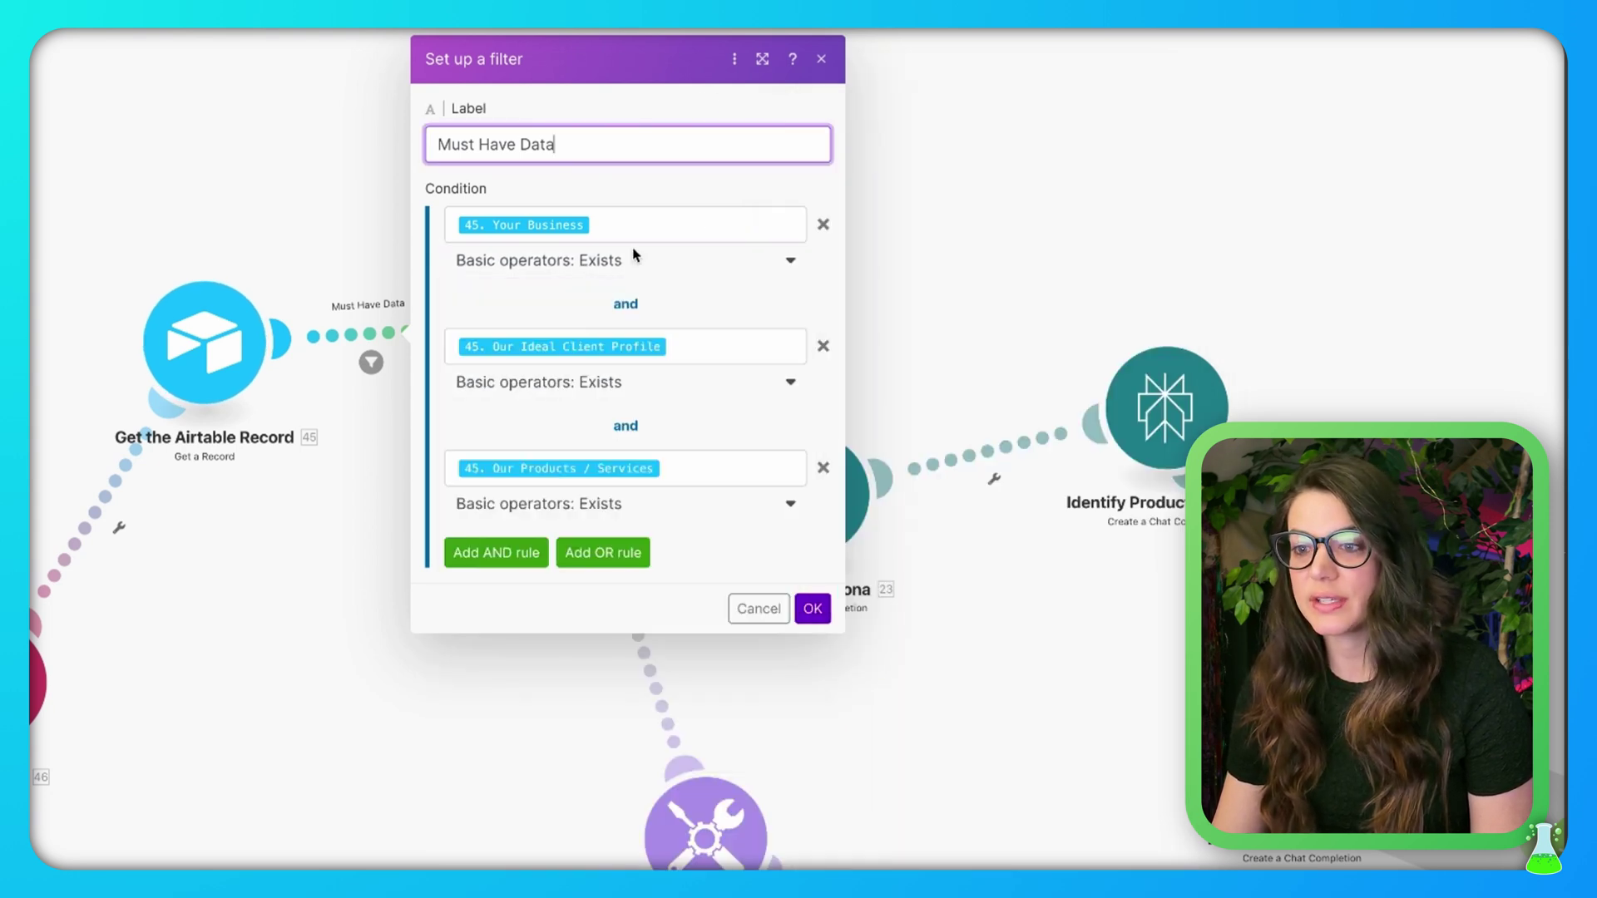
{"action": "left_click", "coordinate": [758, 608]}
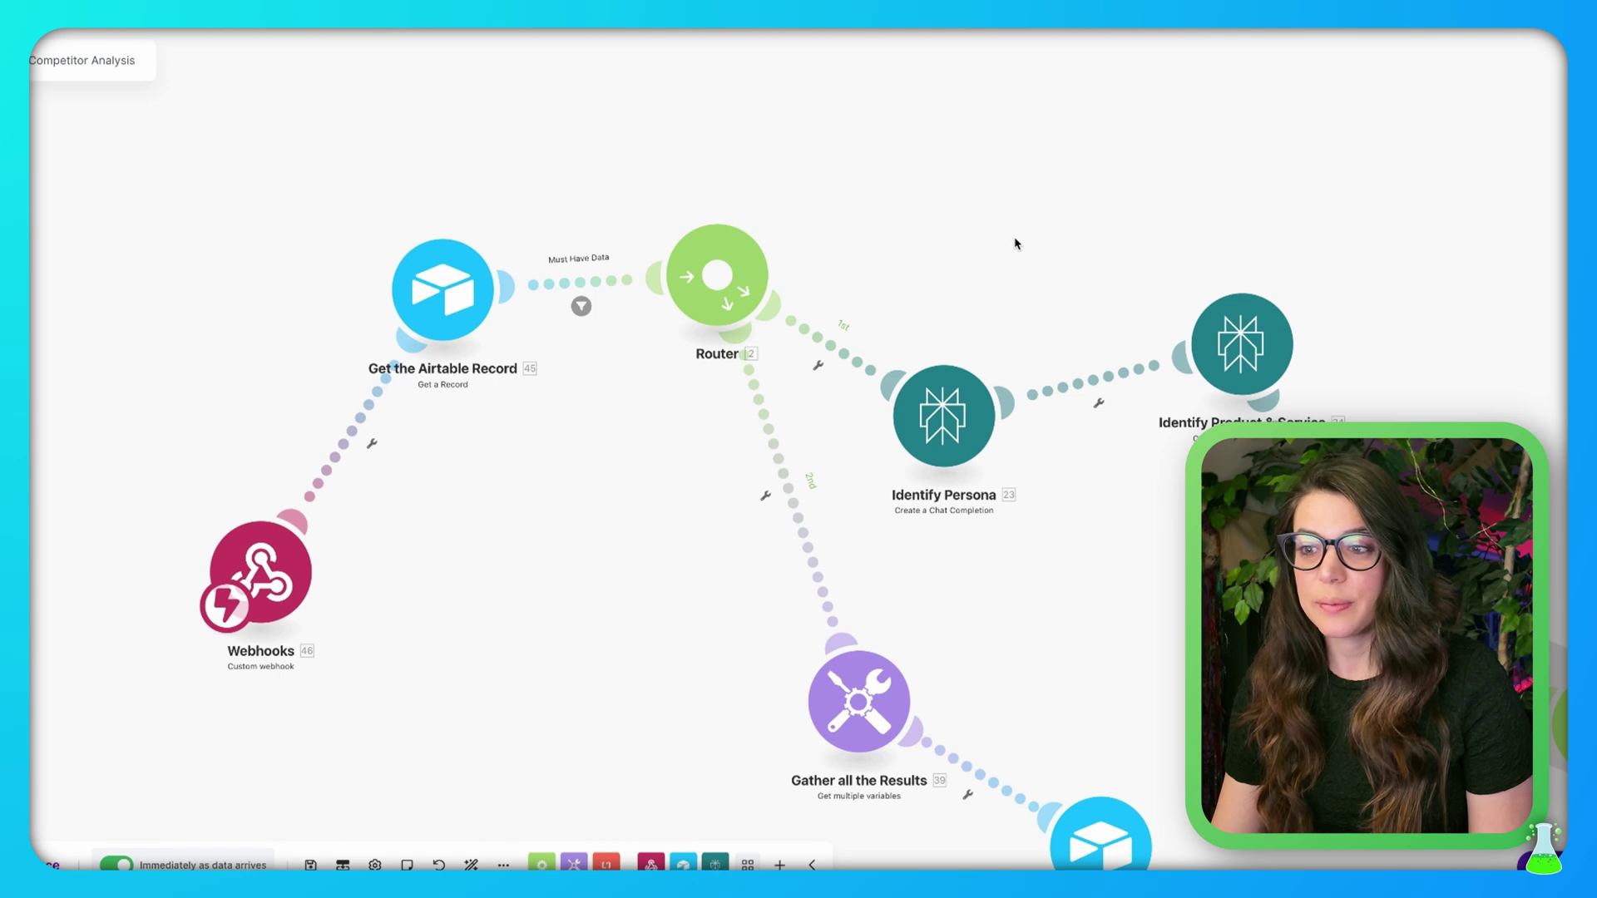
Pan and zoom to bring the whole scenario flow into readable view
{"action": "left_click_drag", "start_coordinate": [1012, 240], "coordinate": [935, 204]}
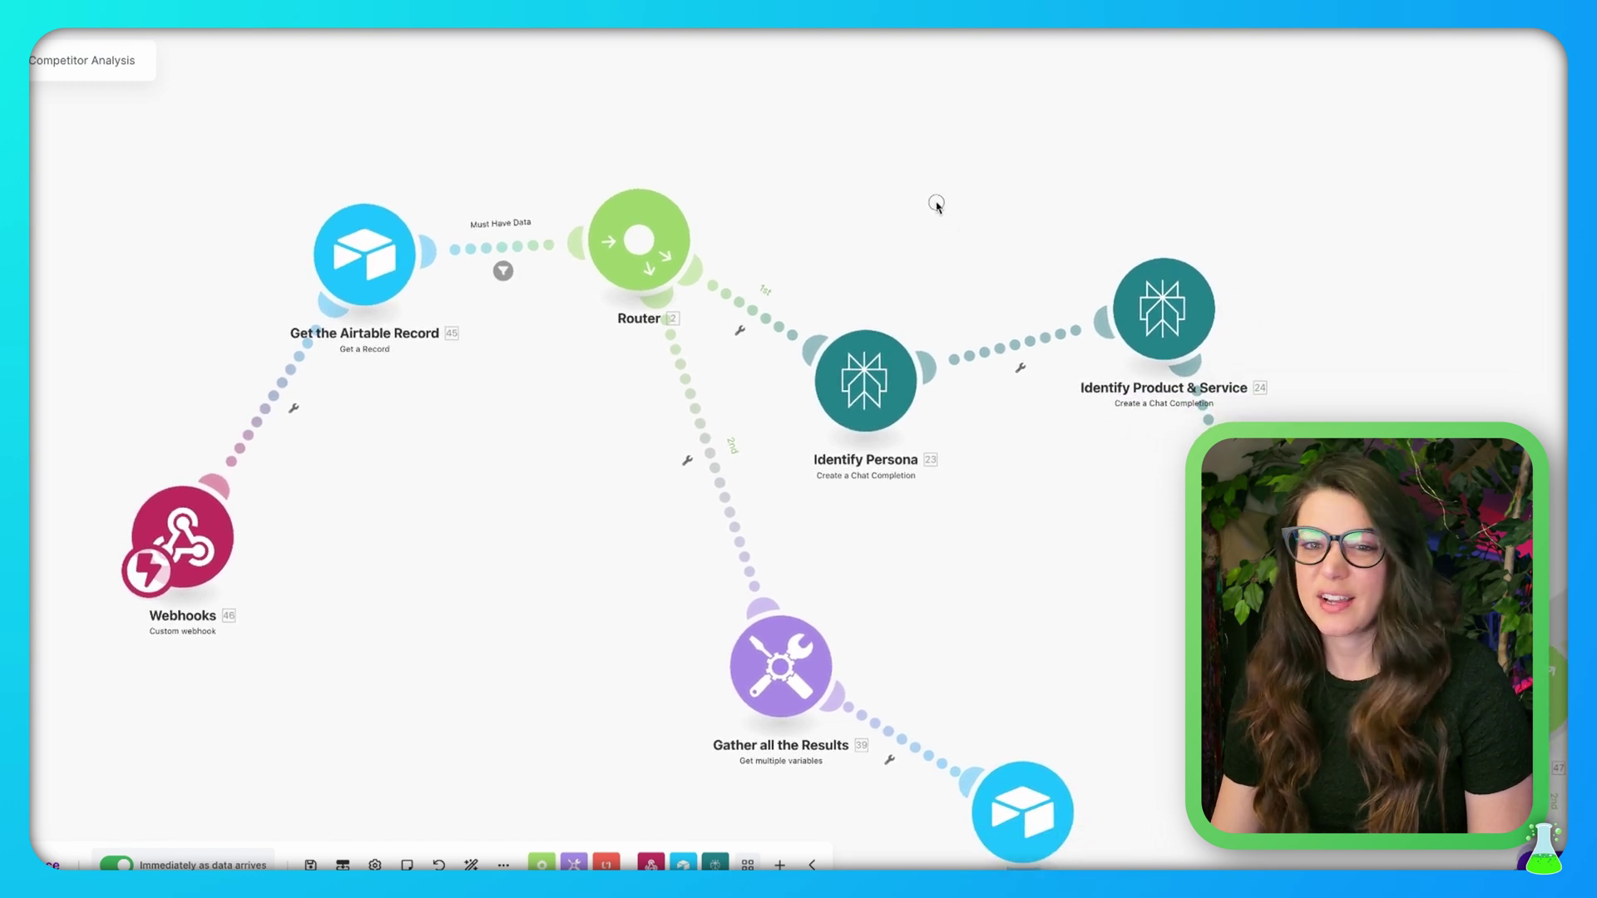
{"action": "scroll", "coordinate": [1084, 635], "scroll_direction": "up", "scroll_amount": 2}
{"action": "scroll", "coordinate": [1084, 634], "scroll_direction": "down", "scroll_amount": 6}
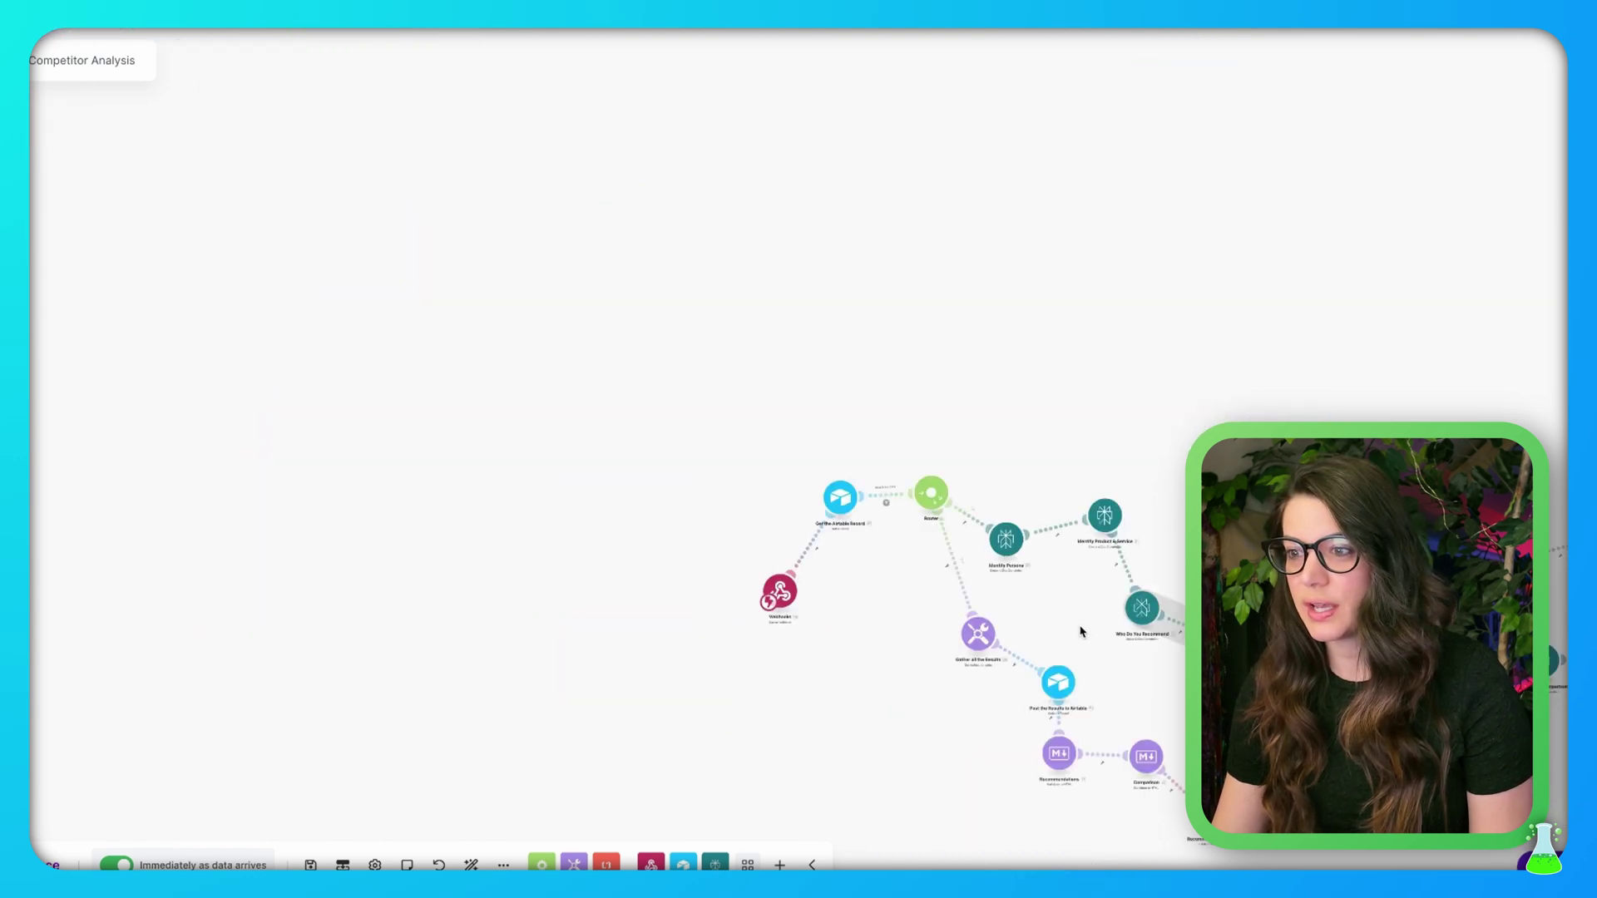
{"action": "scroll", "coordinate": [1080, 633], "scroll_direction": "up", "scroll_amount": 4}
{"action": "left_click_drag", "start_coordinate": [1340, 367], "coordinate": [766, 153]}
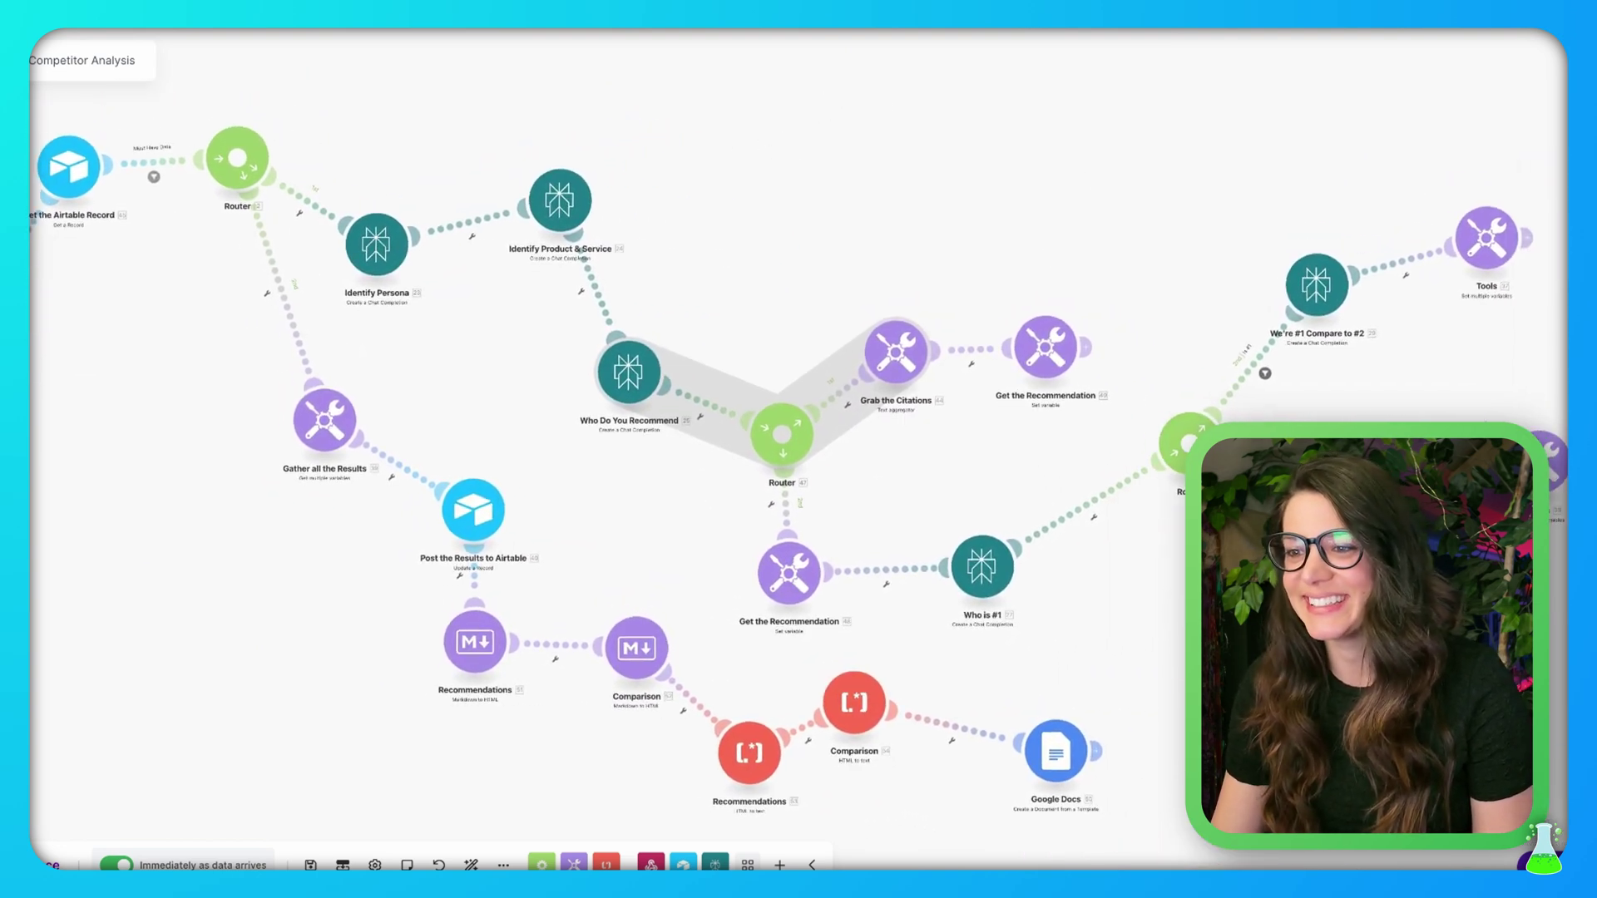
{"action": "left_click_drag", "start_coordinate": [1020, 222], "coordinate": [1043, 227]}
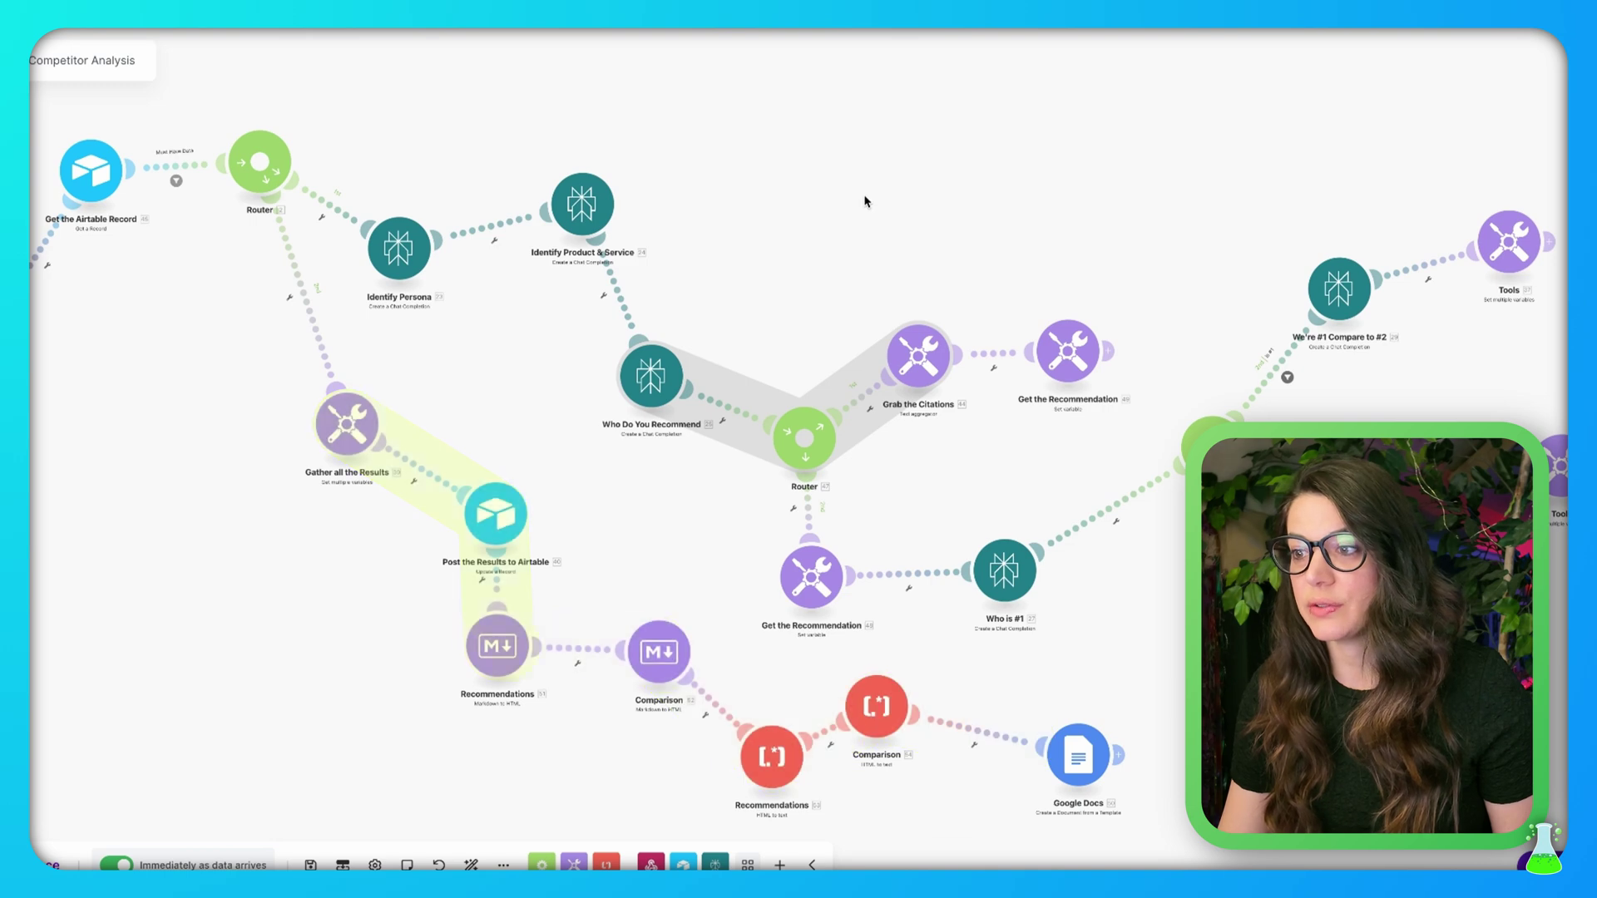
{"action": "left_click_drag", "start_coordinate": [866, 200], "coordinate": [796, 196]}
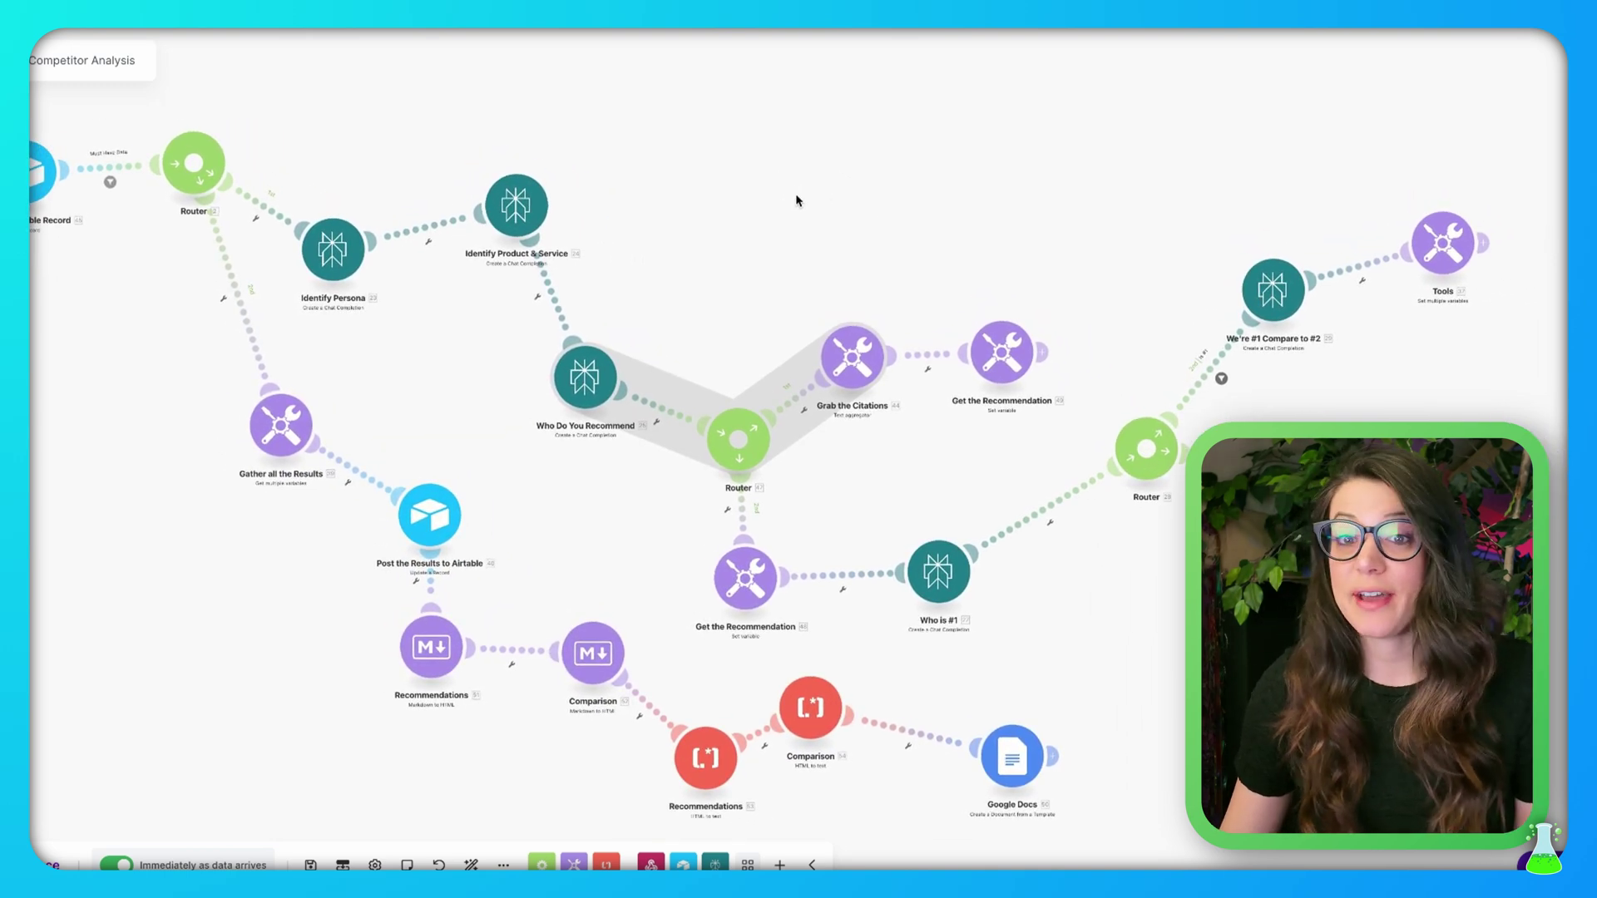
Inspect the modules from Airtable record through Google Docs, then open Identify Persona's settings
{"action": "scroll", "coordinate": [430, 409], "scroll_direction": "up", "scroll_amount": 3}
{"action": "left_click_drag", "start_coordinate": [292, 297], "coordinate": [706, 636]}
{"action": "scroll", "coordinate": [657, 260], "scroll_direction": "up", "scroll_amount": 2}
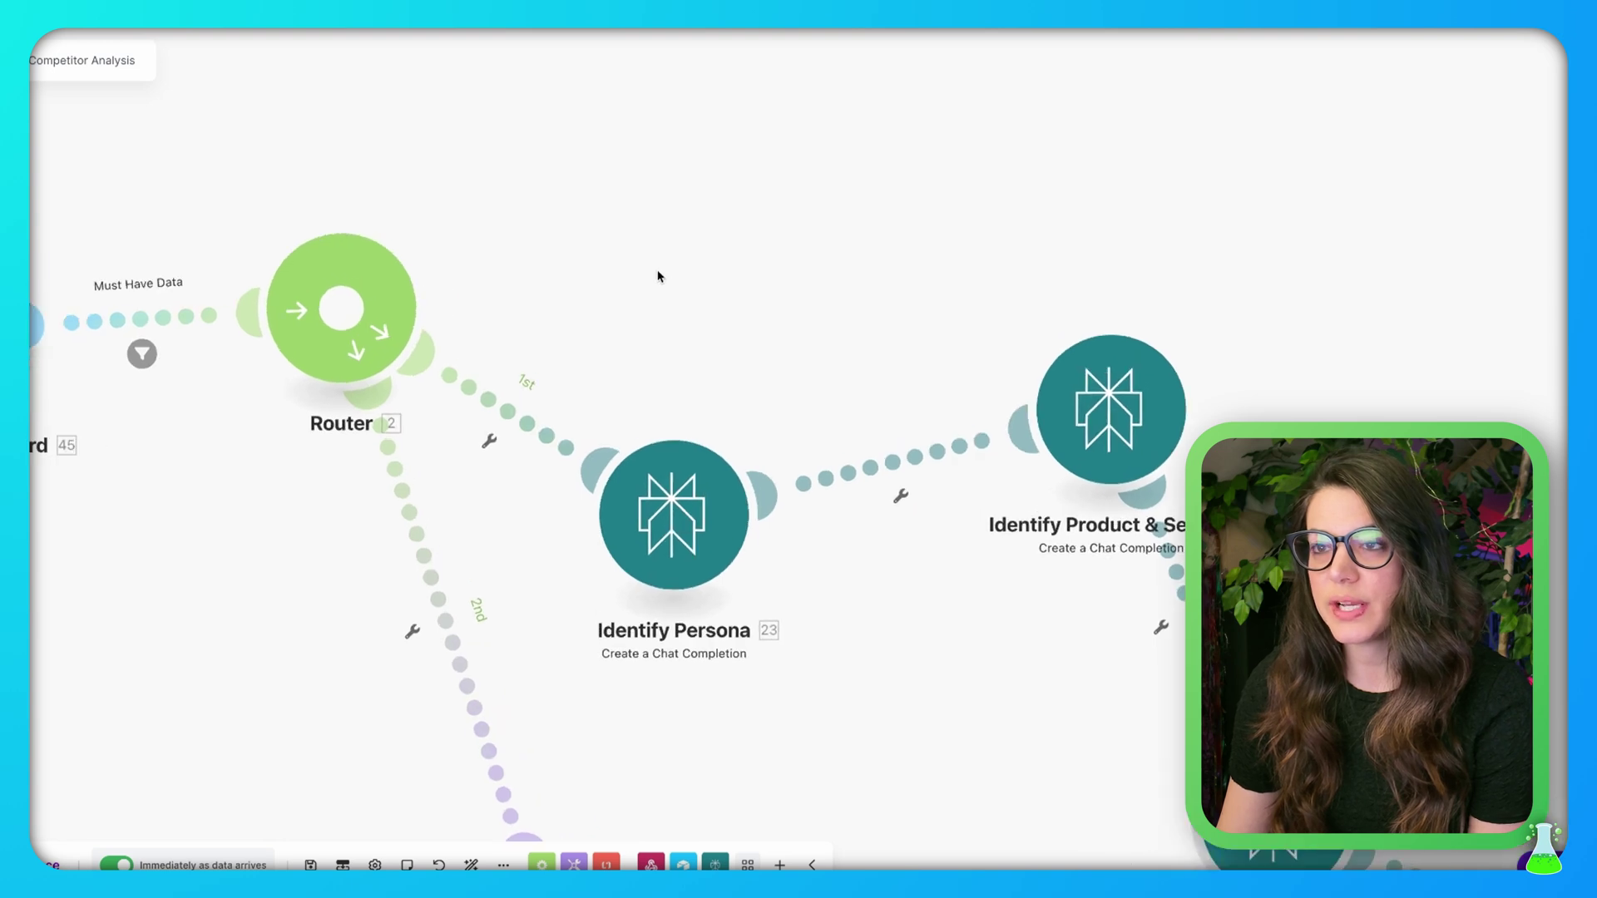
{"action": "left_click_drag", "start_coordinate": [629, 341], "coordinate": [570, 208]}
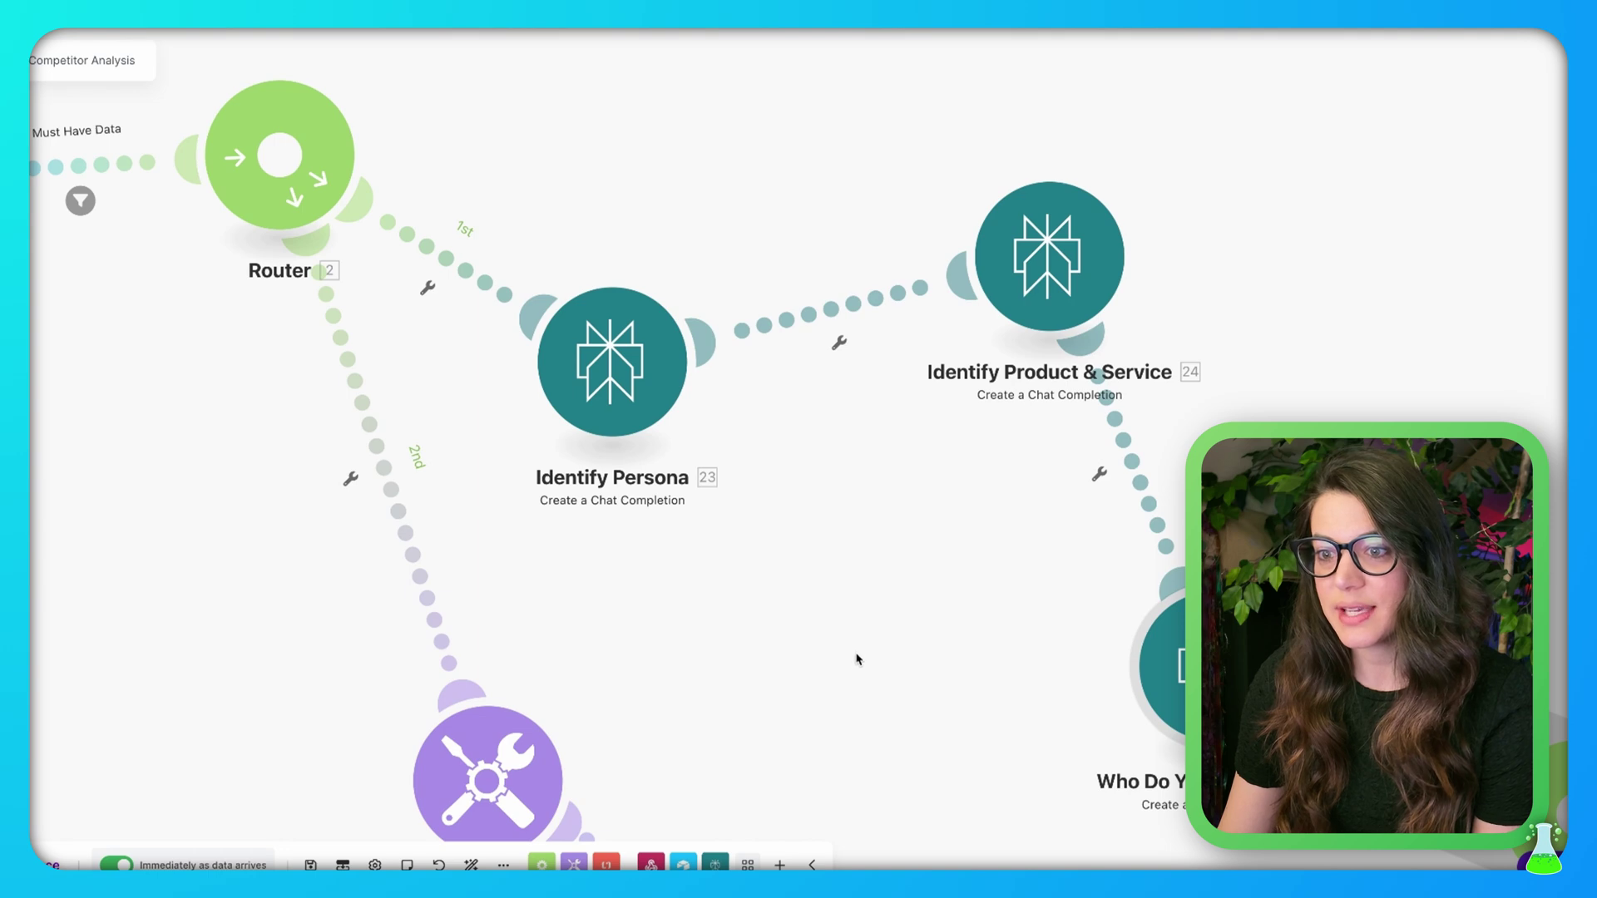
{"action": "scroll", "coordinate": [856, 659], "scroll_direction": "down", "scroll_amount": 5}
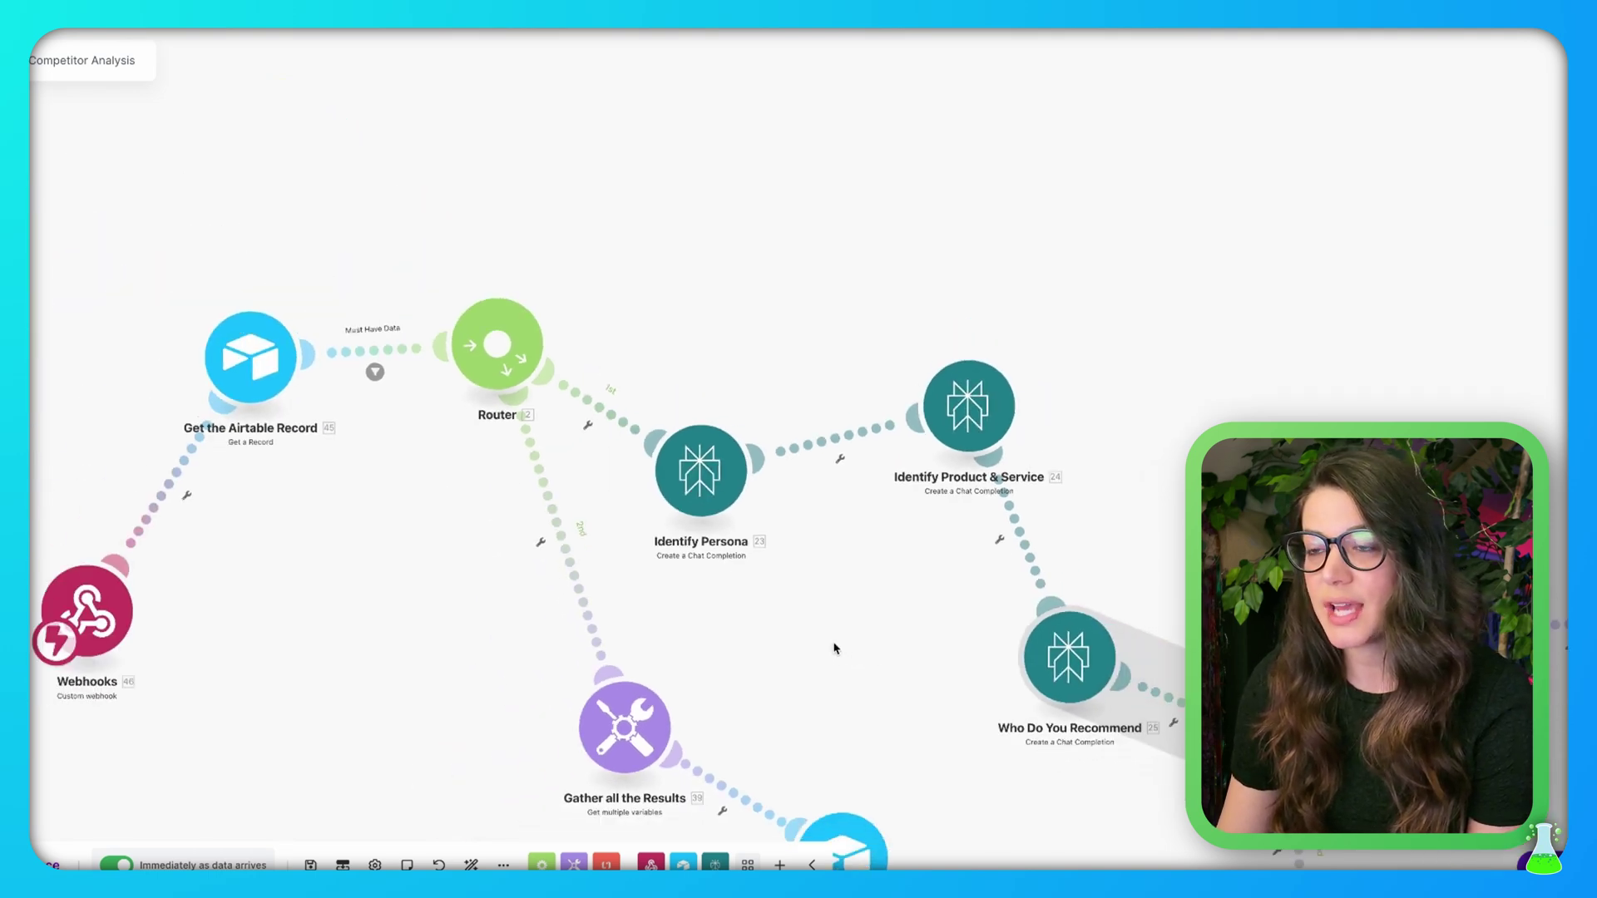
{"action": "left_click_drag", "start_coordinate": [835, 648], "coordinate": [627, 411]}
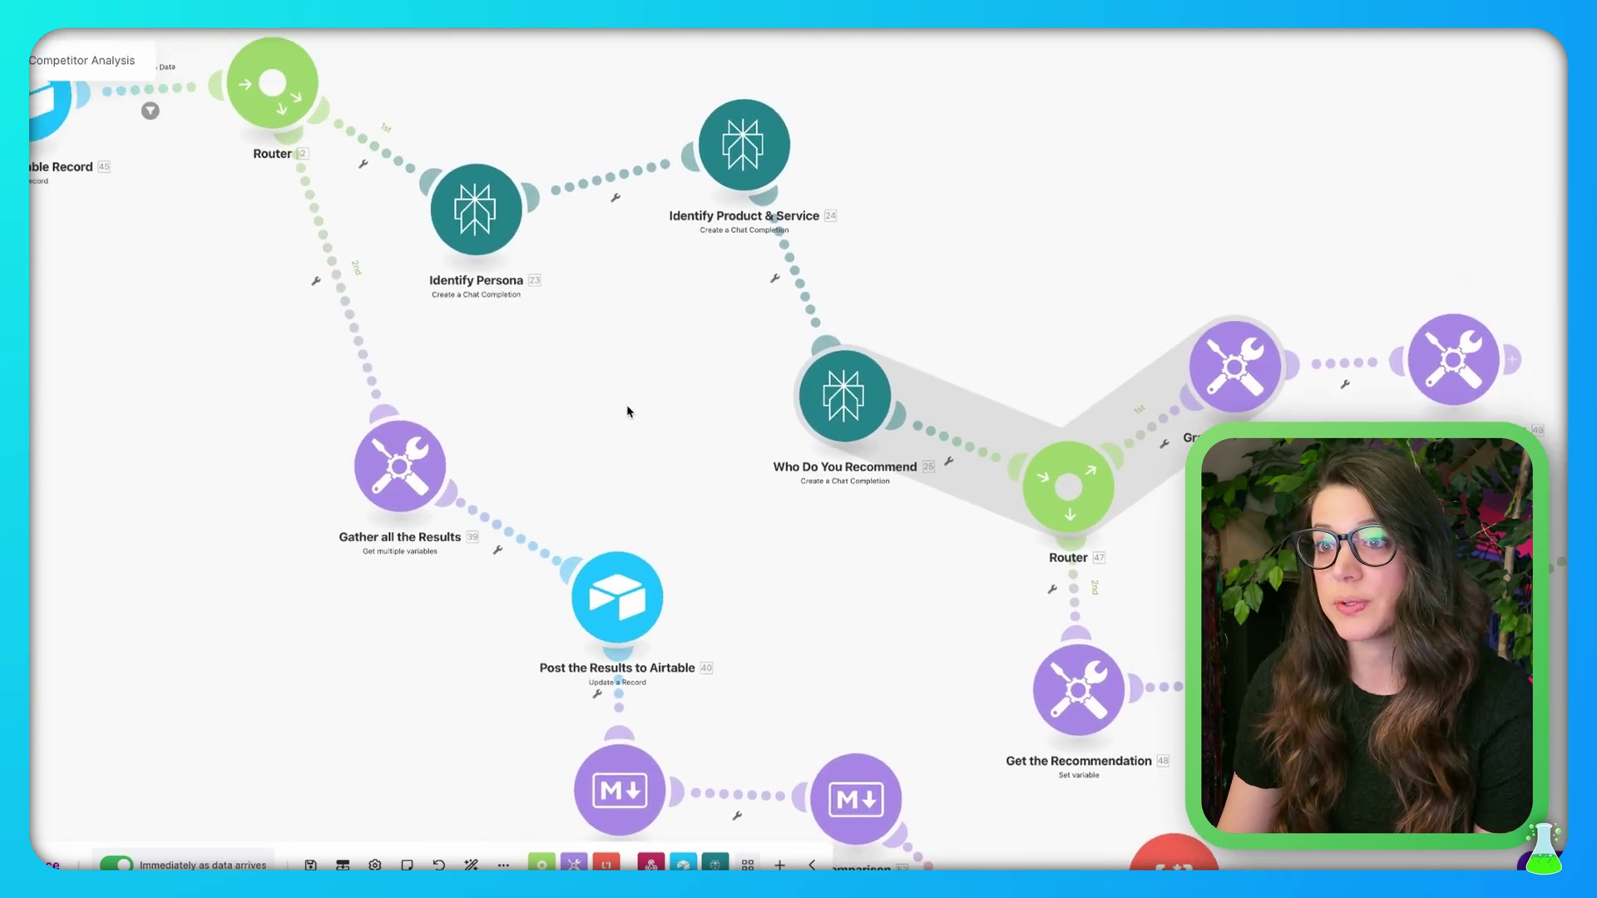
{"action": "scroll", "coordinate": [628, 414], "scroll_direction": "down", "scroll_amount": 3}
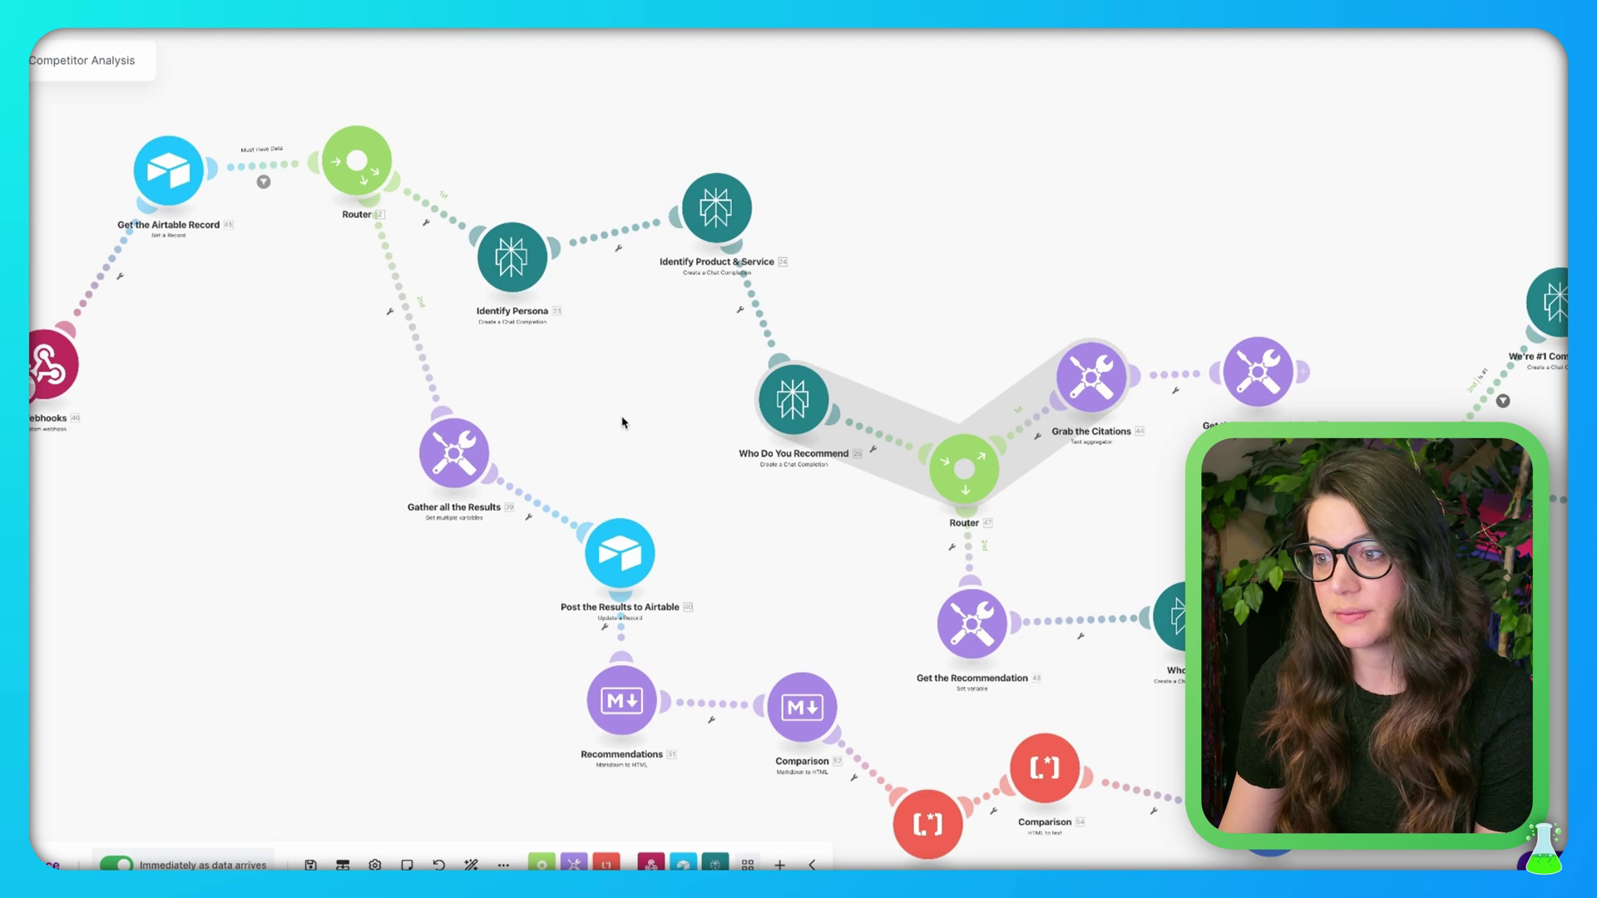
{"action": "scroll", "coordinate": [622, 423], "scroll_direction": "down", "scroll_amount": 4}
{"action": "left_click_drag", "start_coordinate": [1142, 222], "coordinate": [1081, 171]}
{"action": "scroll", "coordinate": [826, 261], "scroll_direction": "up", "scroll_amount": 3}
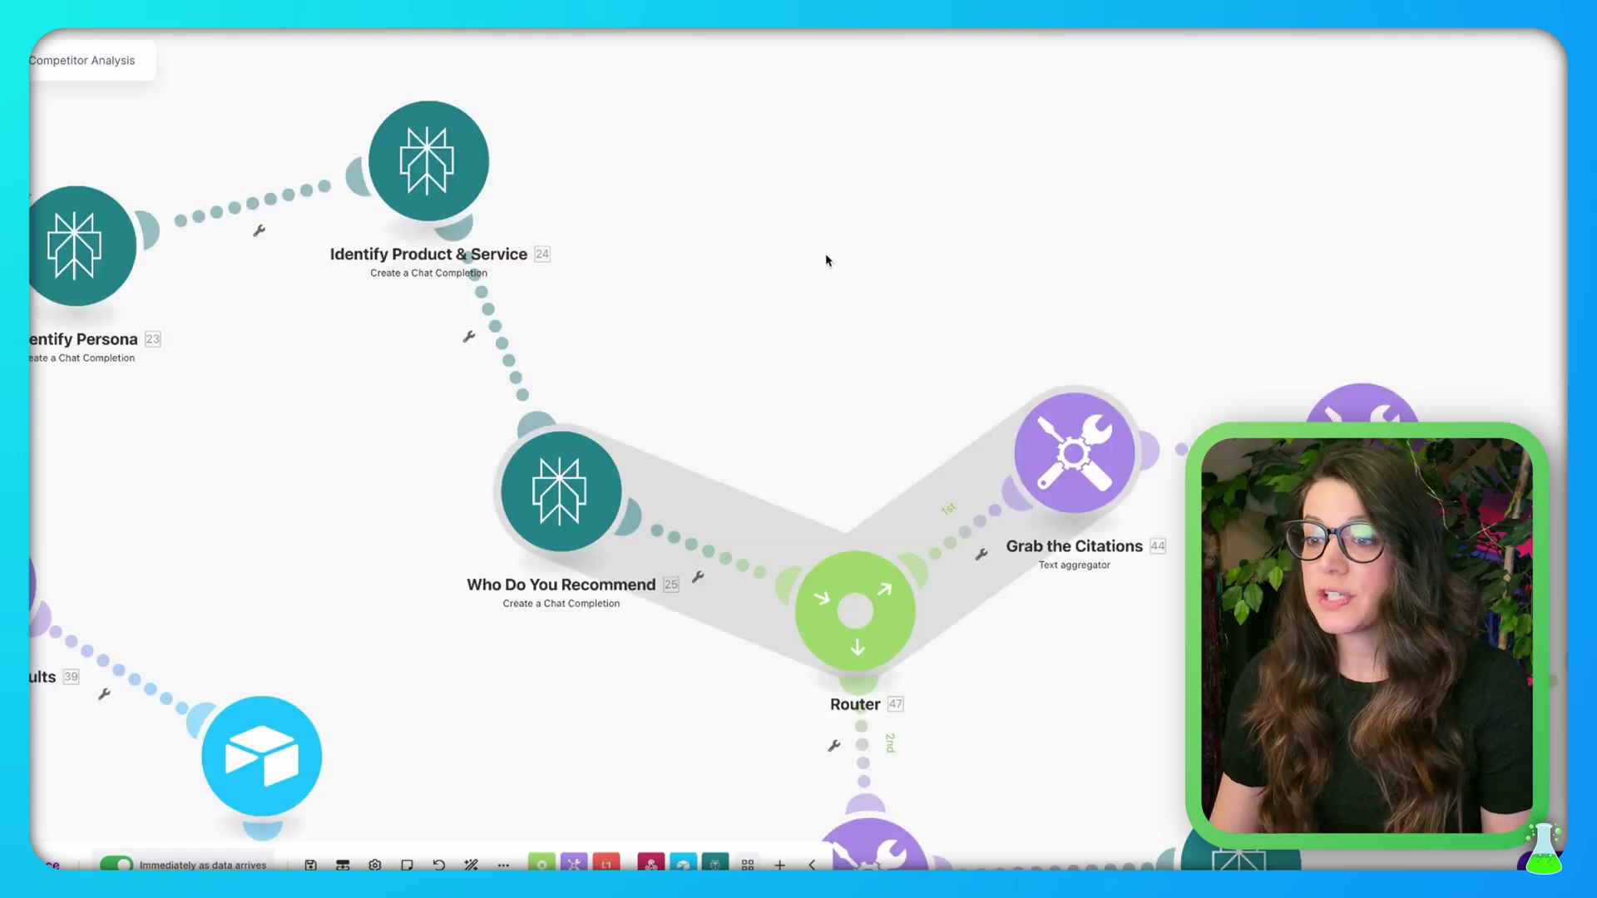
{"action": "left_click_drag", "start_coordinate": [695, 260], "coordinate": [1183, 332]}
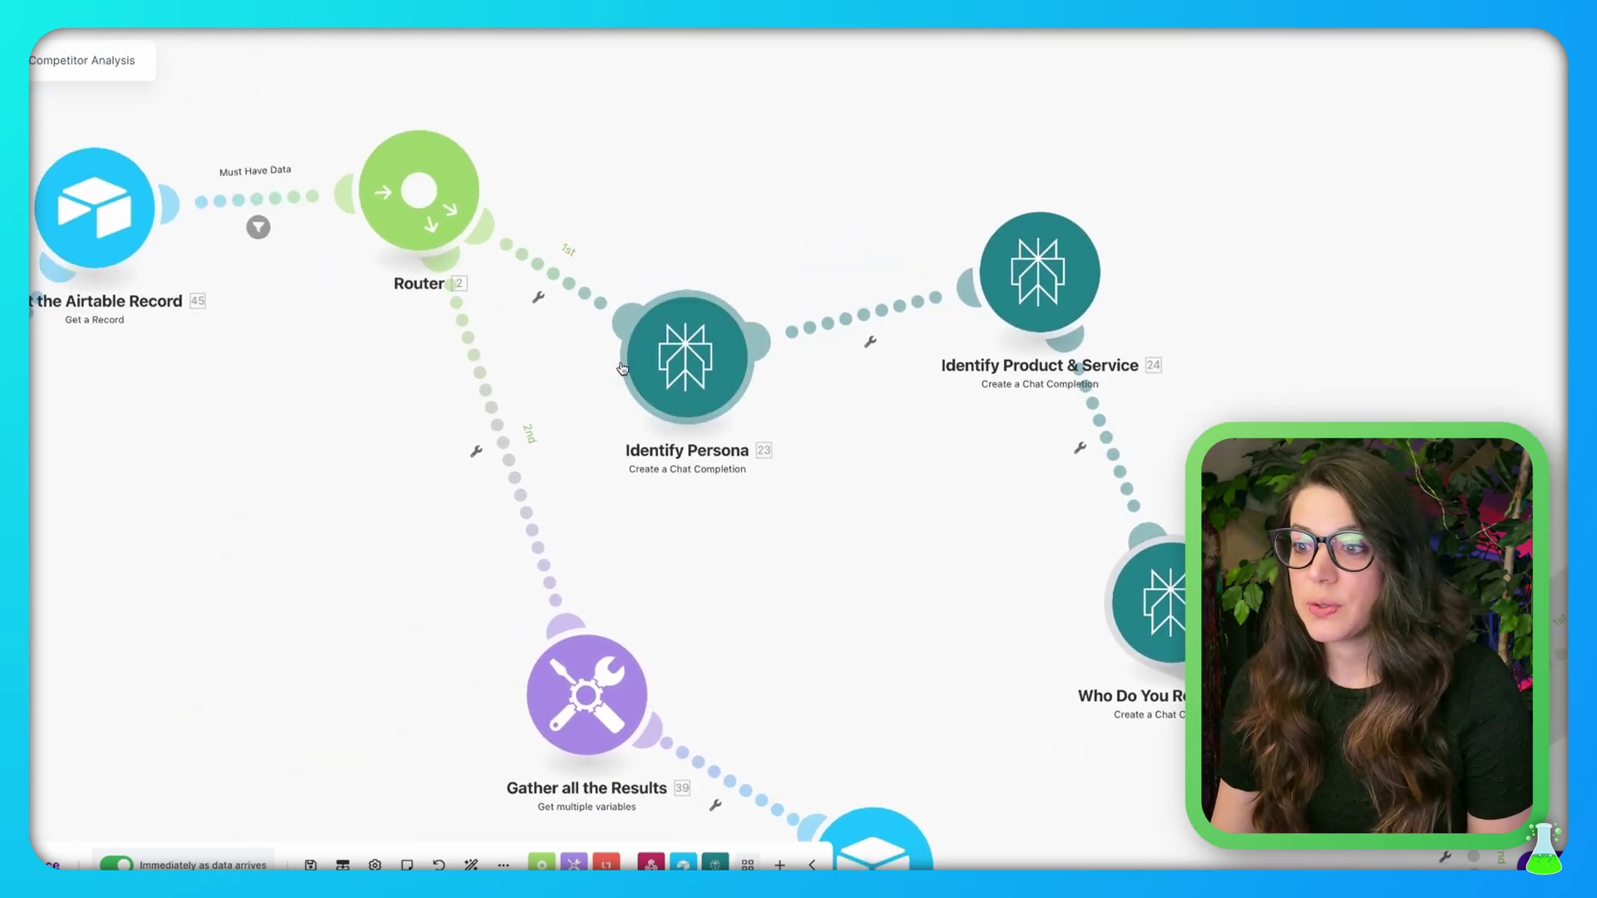
{"action": "left_click", "coordinate": [689, 359]}
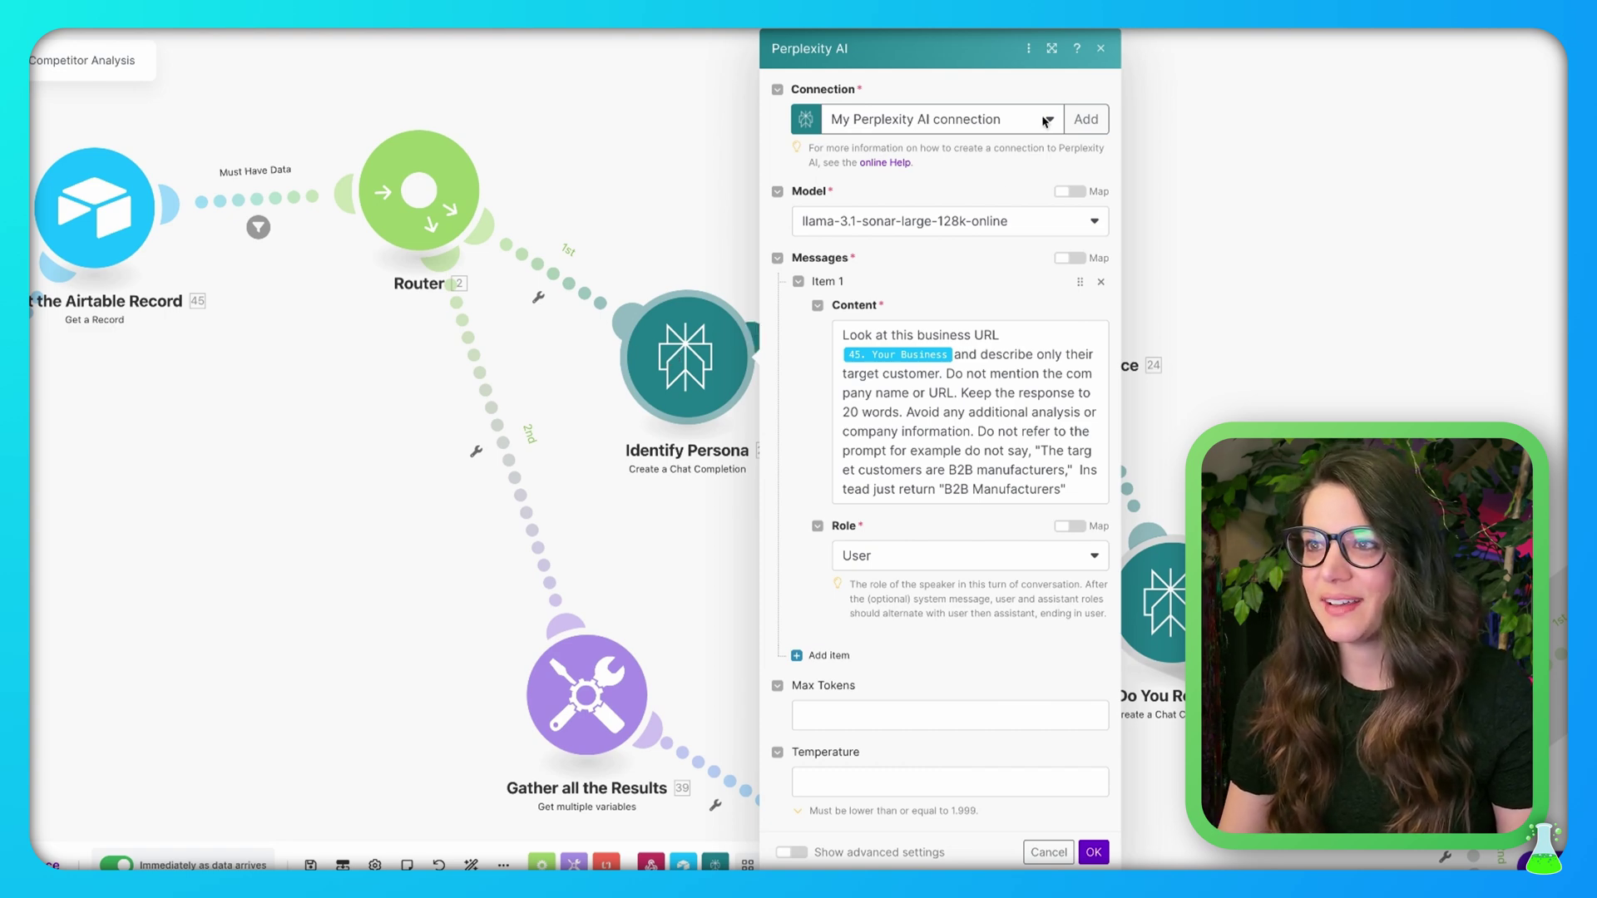
Widen the Identify Persona panel and review its prompt's Your Business value
{"action": "left_click", "coordinate": [1052, 49]}
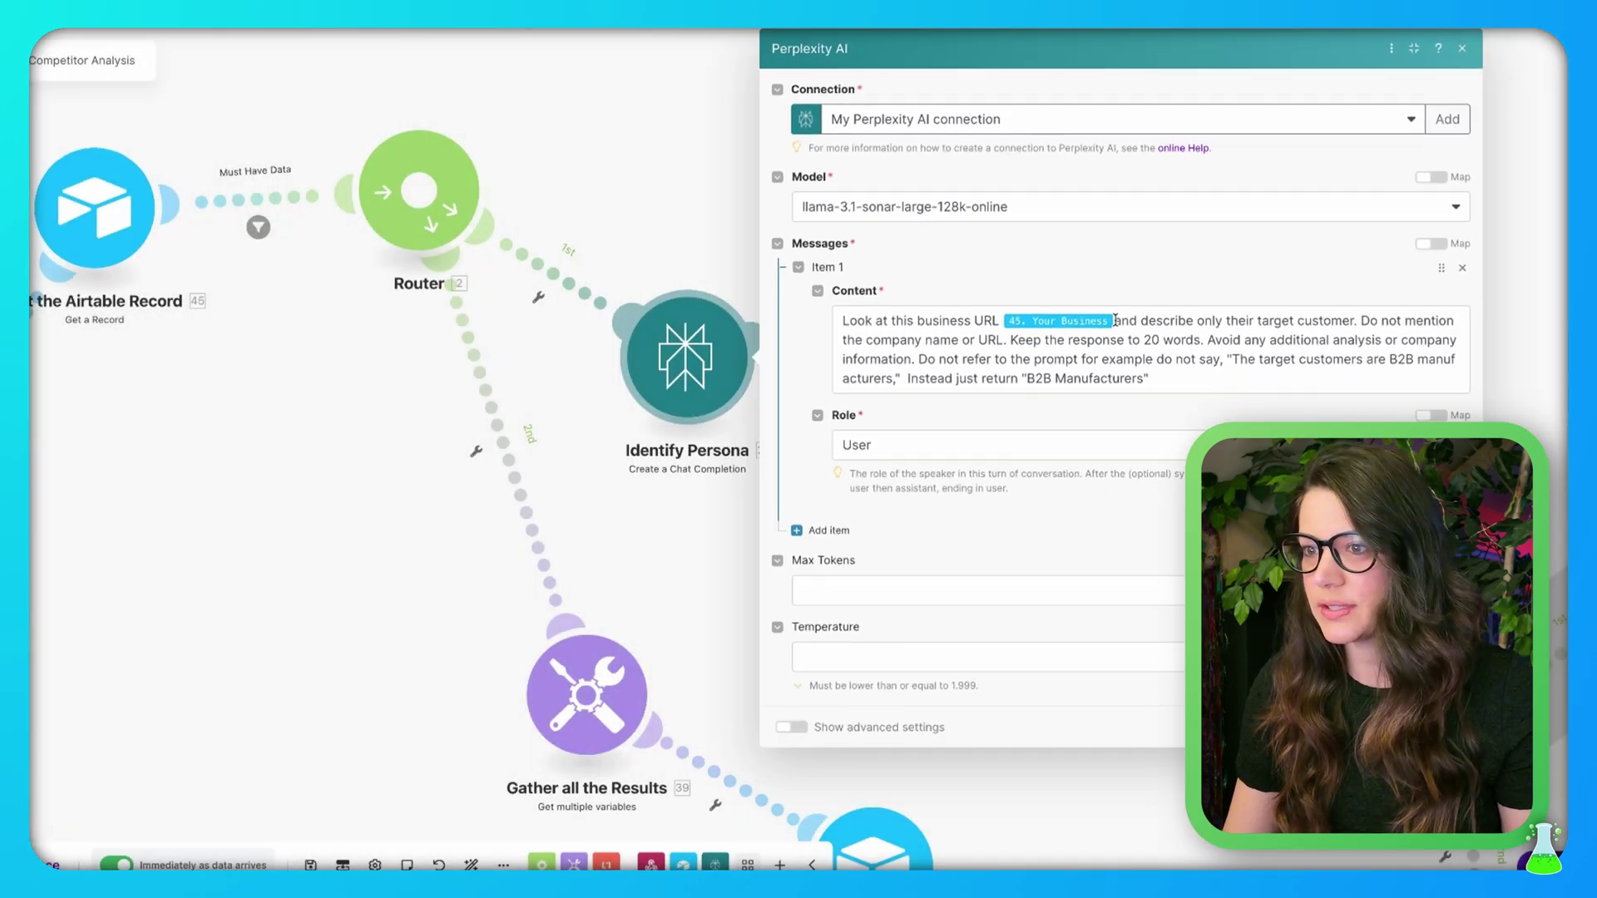
{"action": "left_click", "coordinate": [1115, 320]}
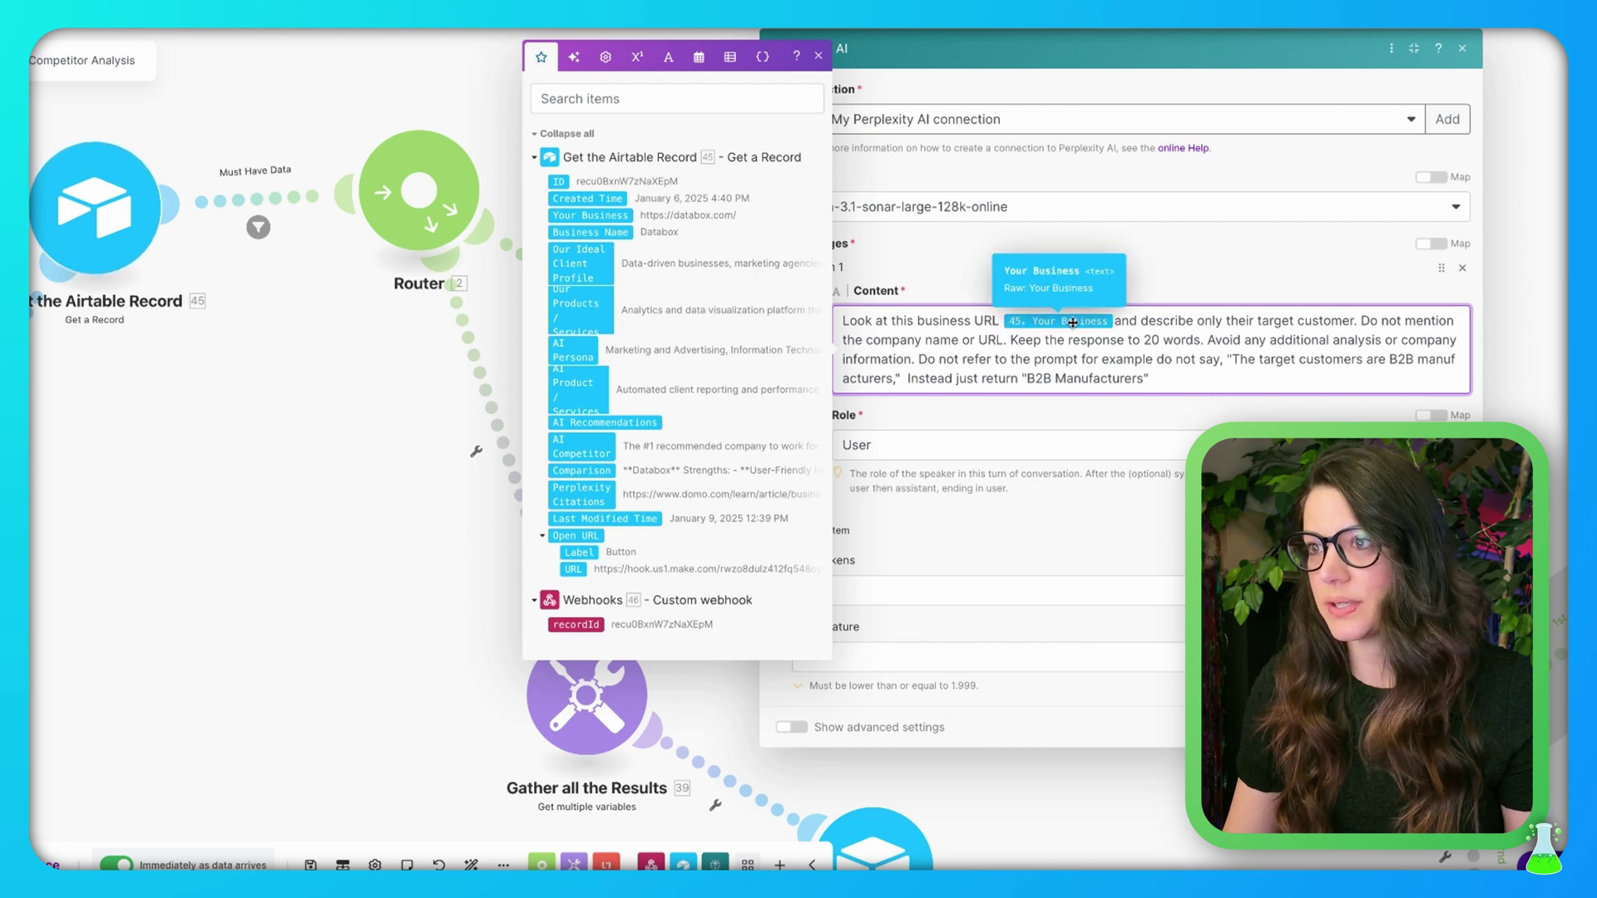
{"action": "left_click", "coordinate": [1157, 379]}
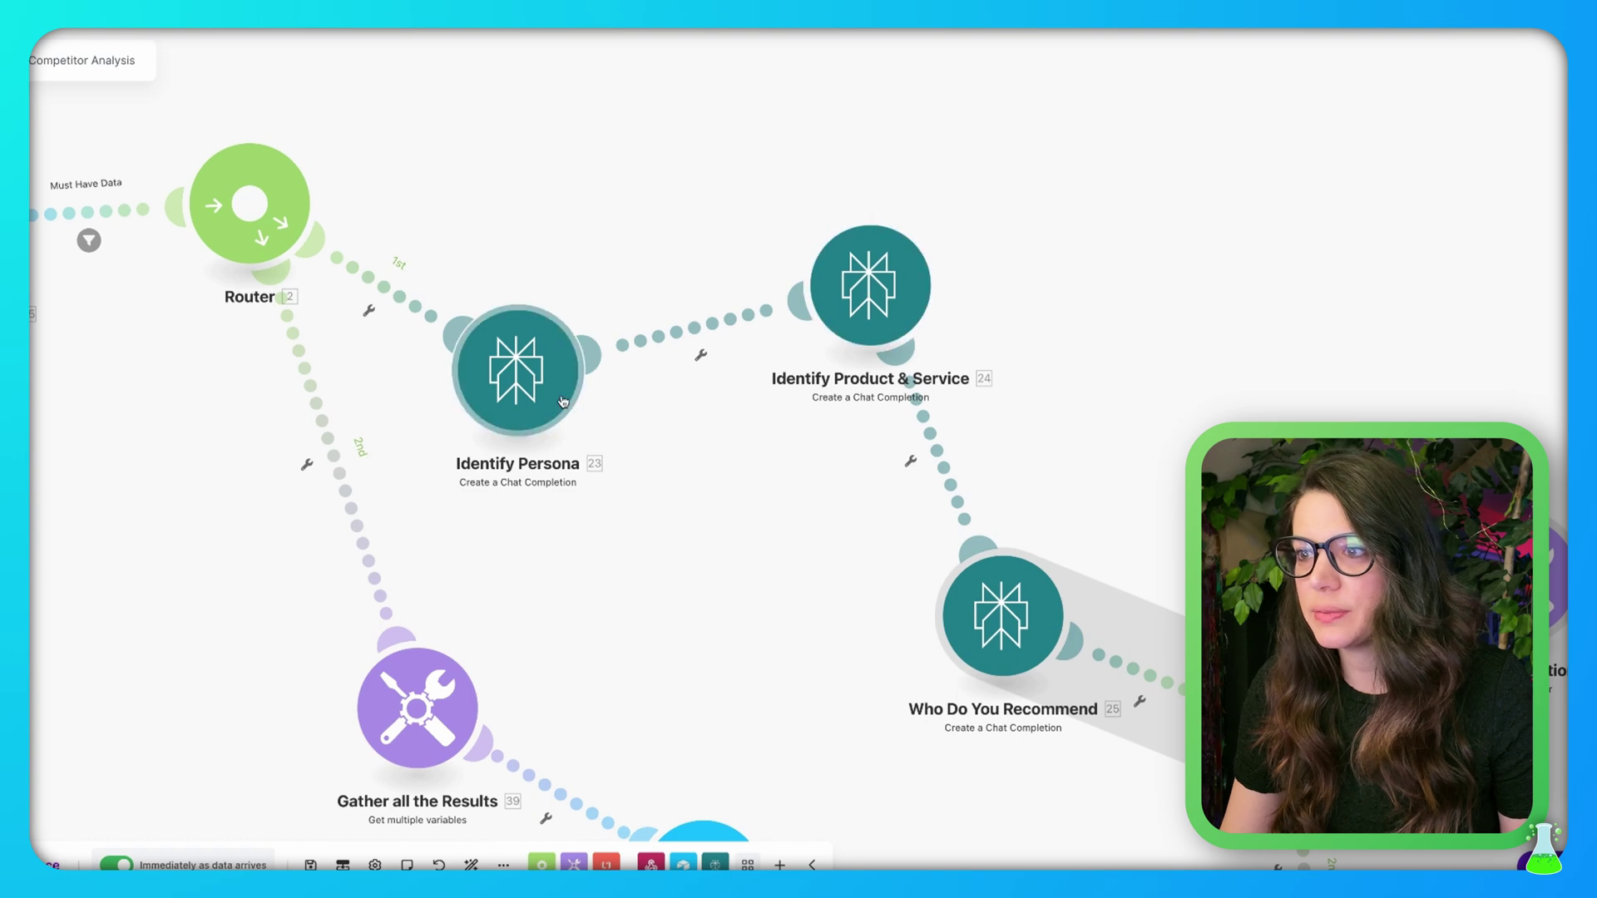
Review the Identify Product & Service prompt, then close it without changes
{"action": "left_click", "coordinate": [875, 288]}
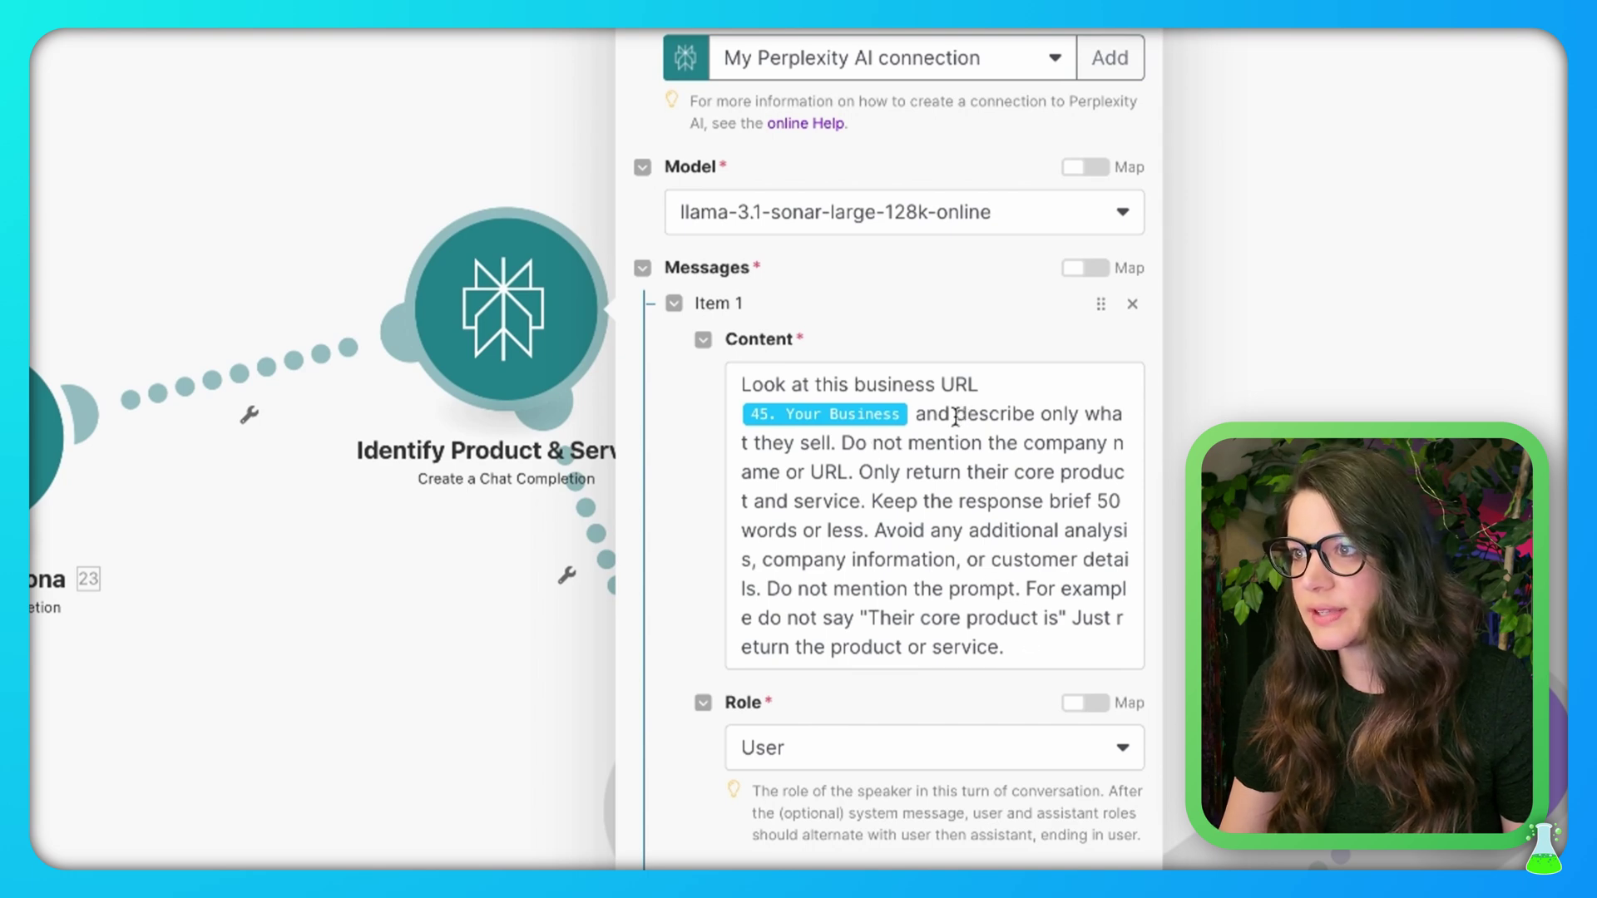
{"action": "left_click", "coordinate": [914, 412]}
{"action": "left_click", "coordinate": [492, 652]}
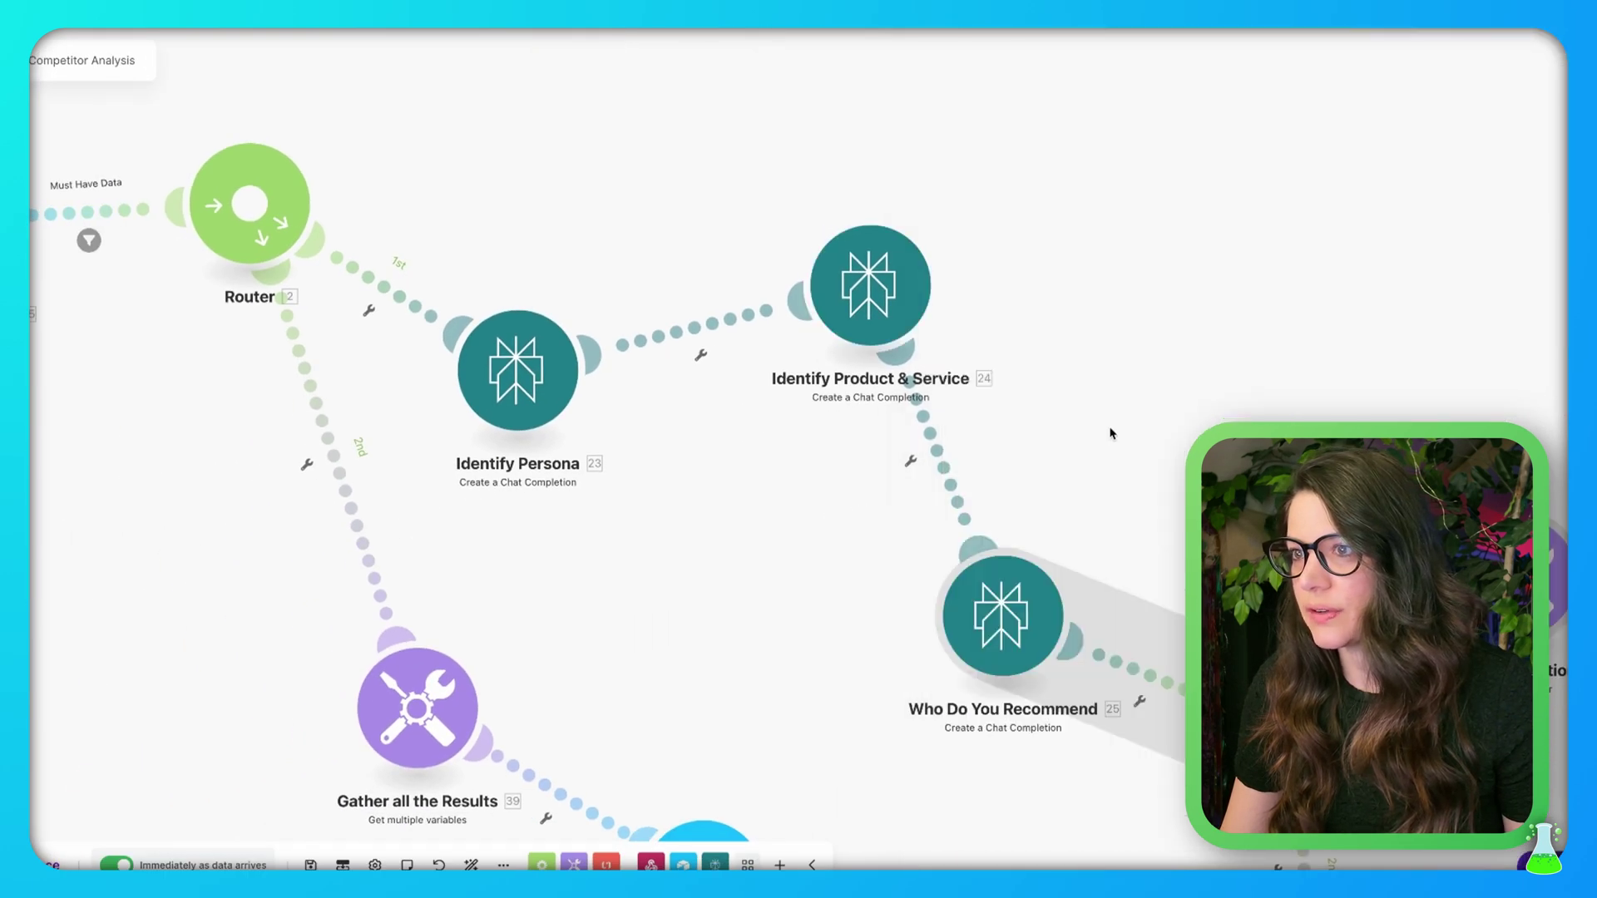
{"action": "scroll", "coordinate": [1110, 433], "scroll_direction": "right", "scroll_amount": 5}
{"action": "scroll", "coordinate": [1111, 433], "scroll_direction": "down", "scroll_amount": 4}
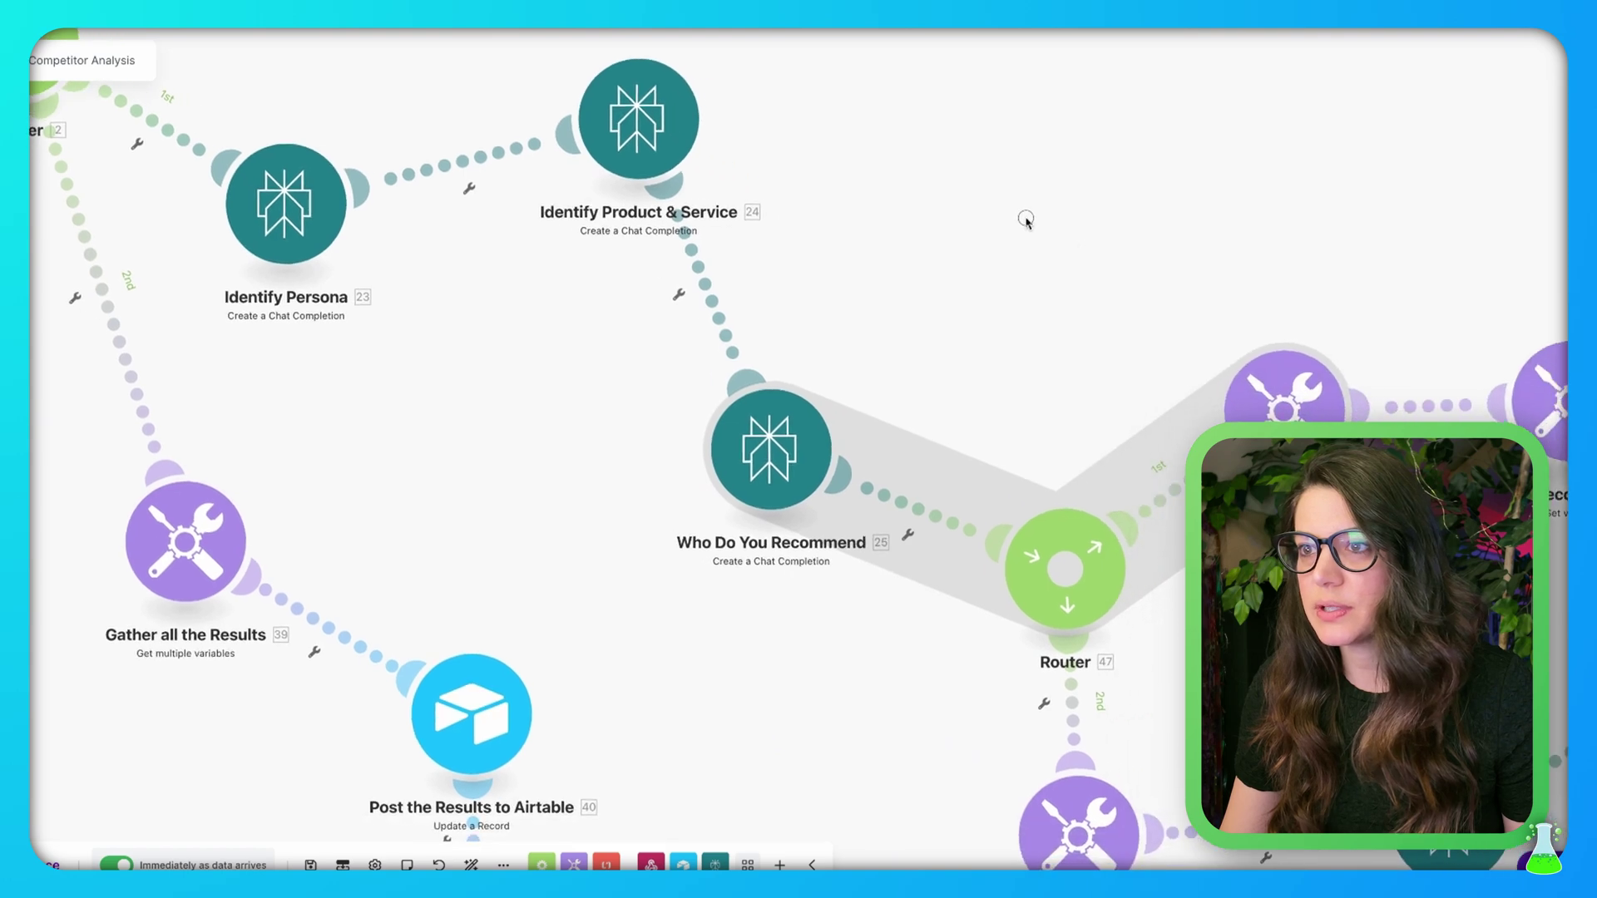
{"action": "scroll", "coordinate": [1026, 219], "scroll_direction": "right", "scroll_amount": 1}
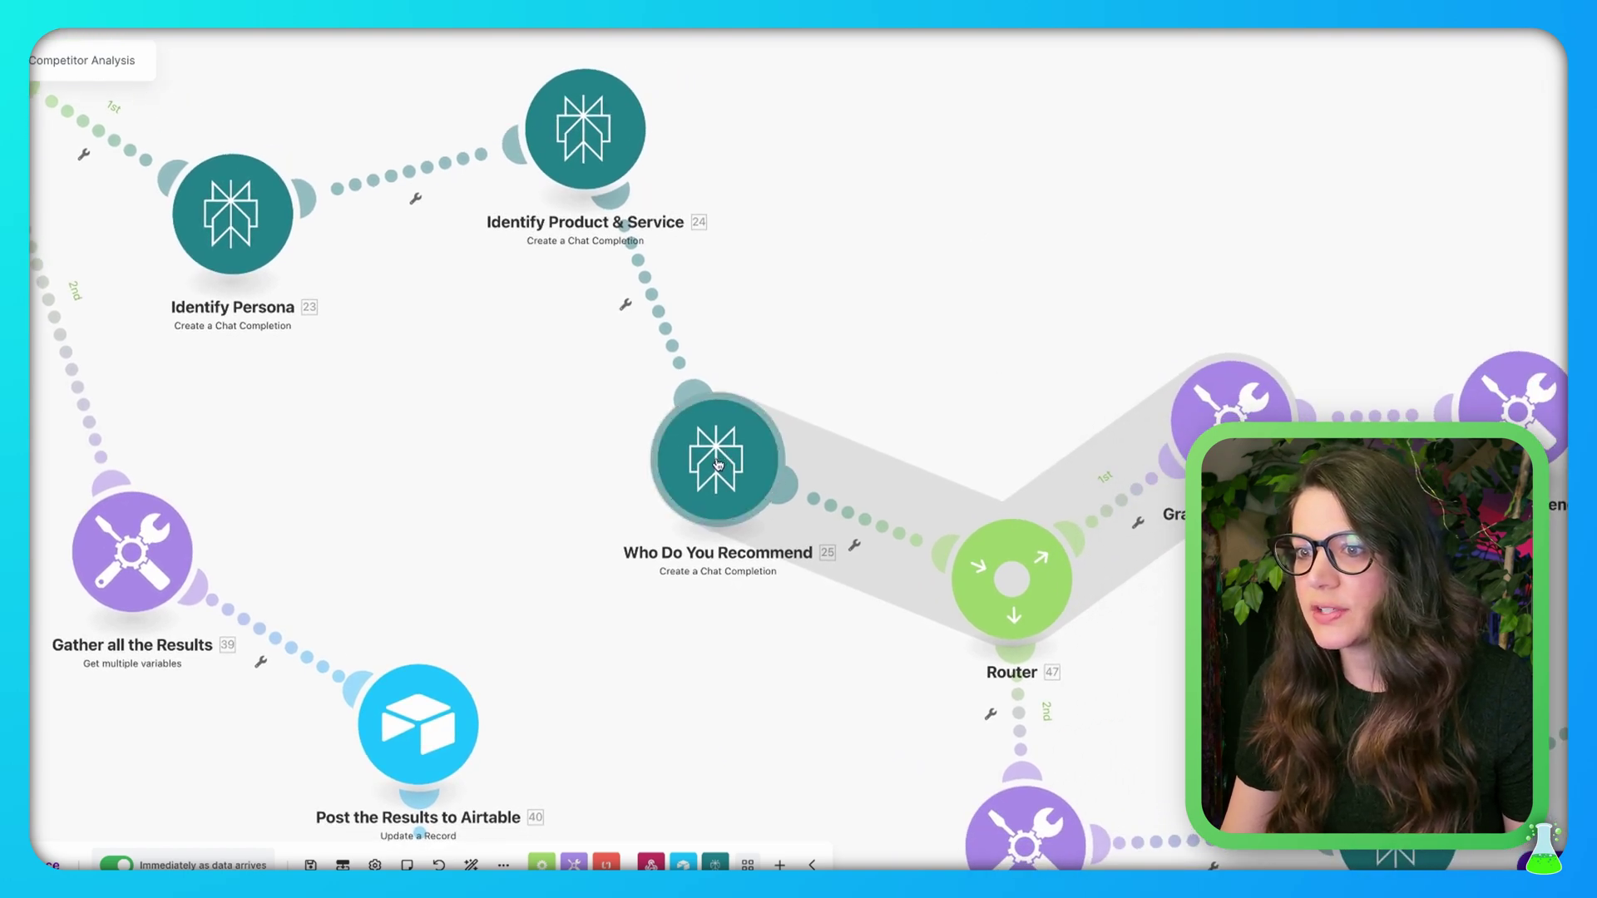
{"action": "left_click", "coordinate": [717, 464]}
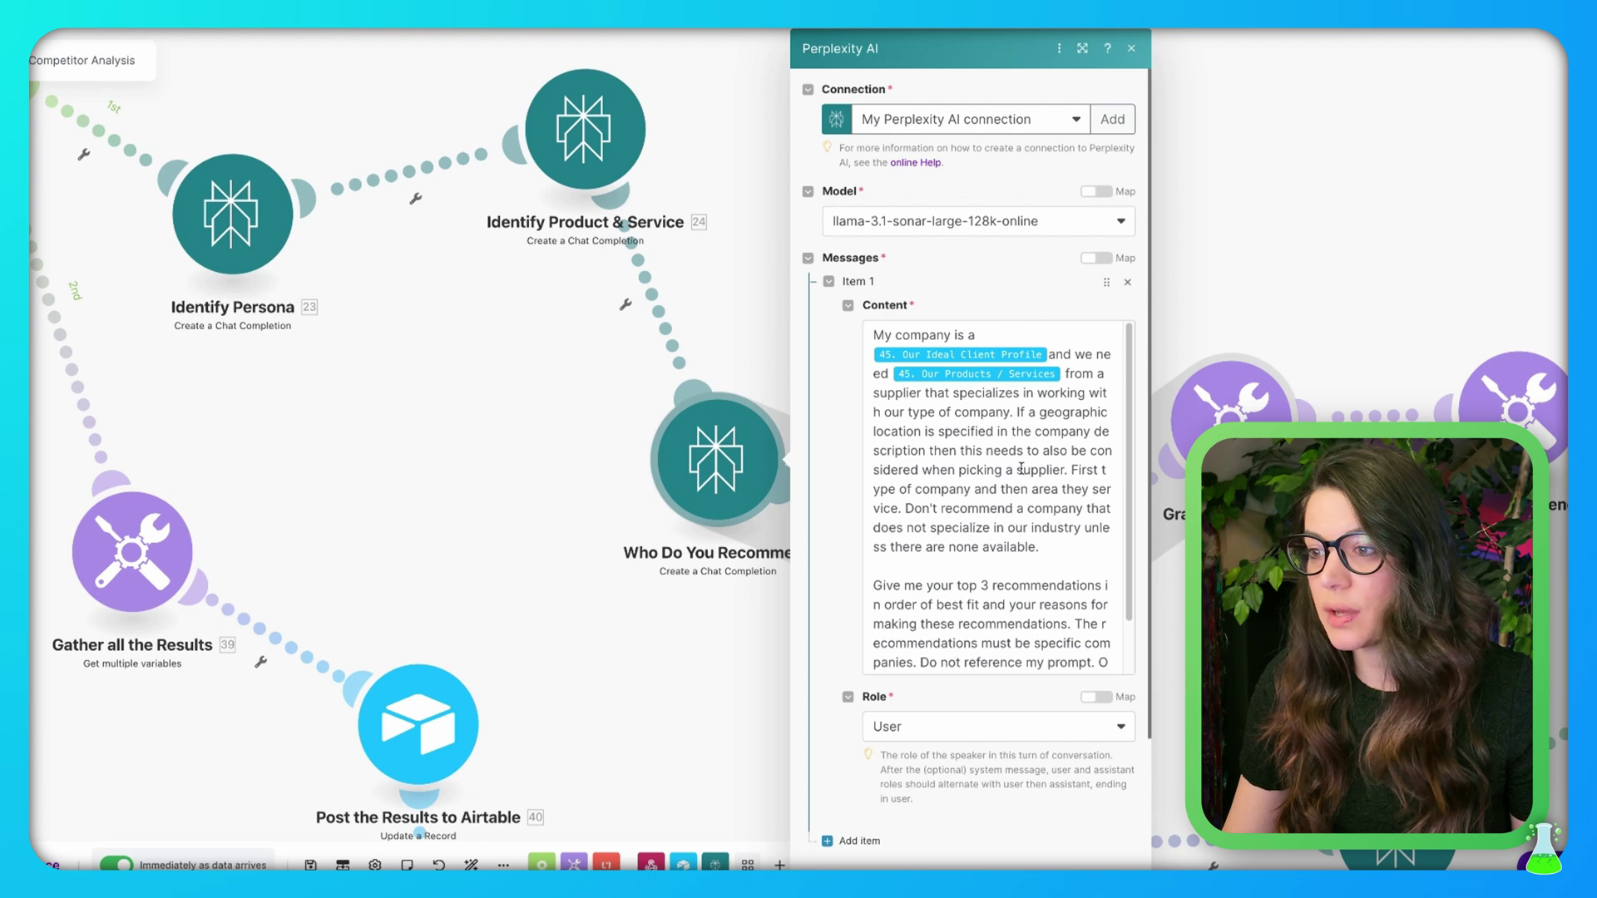
{"action": "scroll", "coordinate": [1021, 527], "scroll_direction": "down", "scroll_amount": 2}
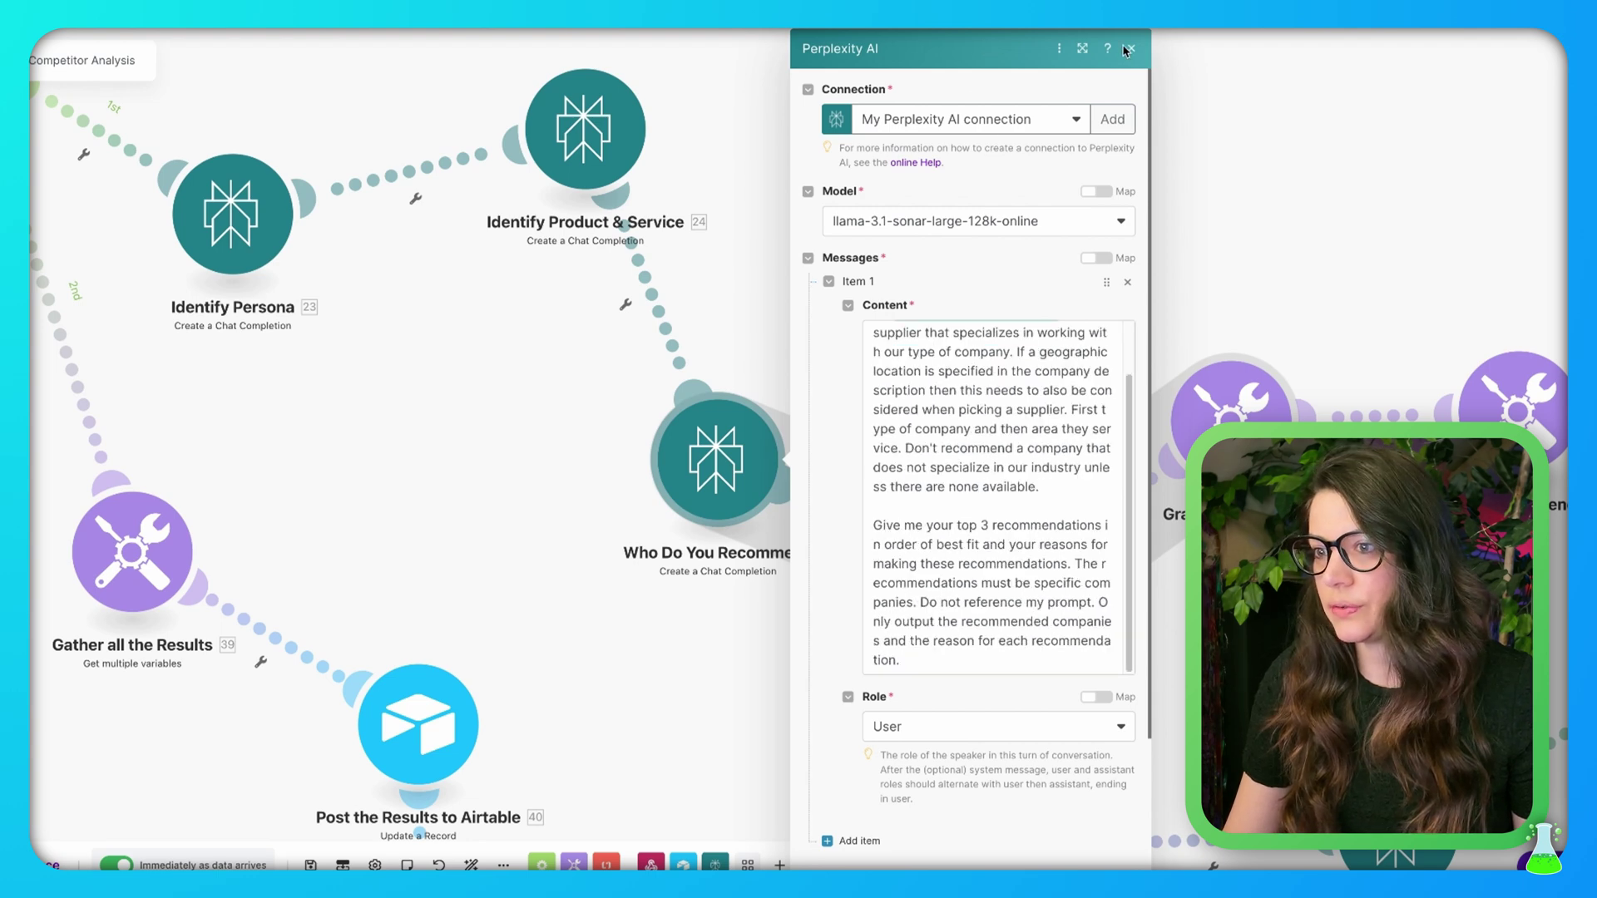
{"action": "left_click", "coordinate": [1081, 50]}
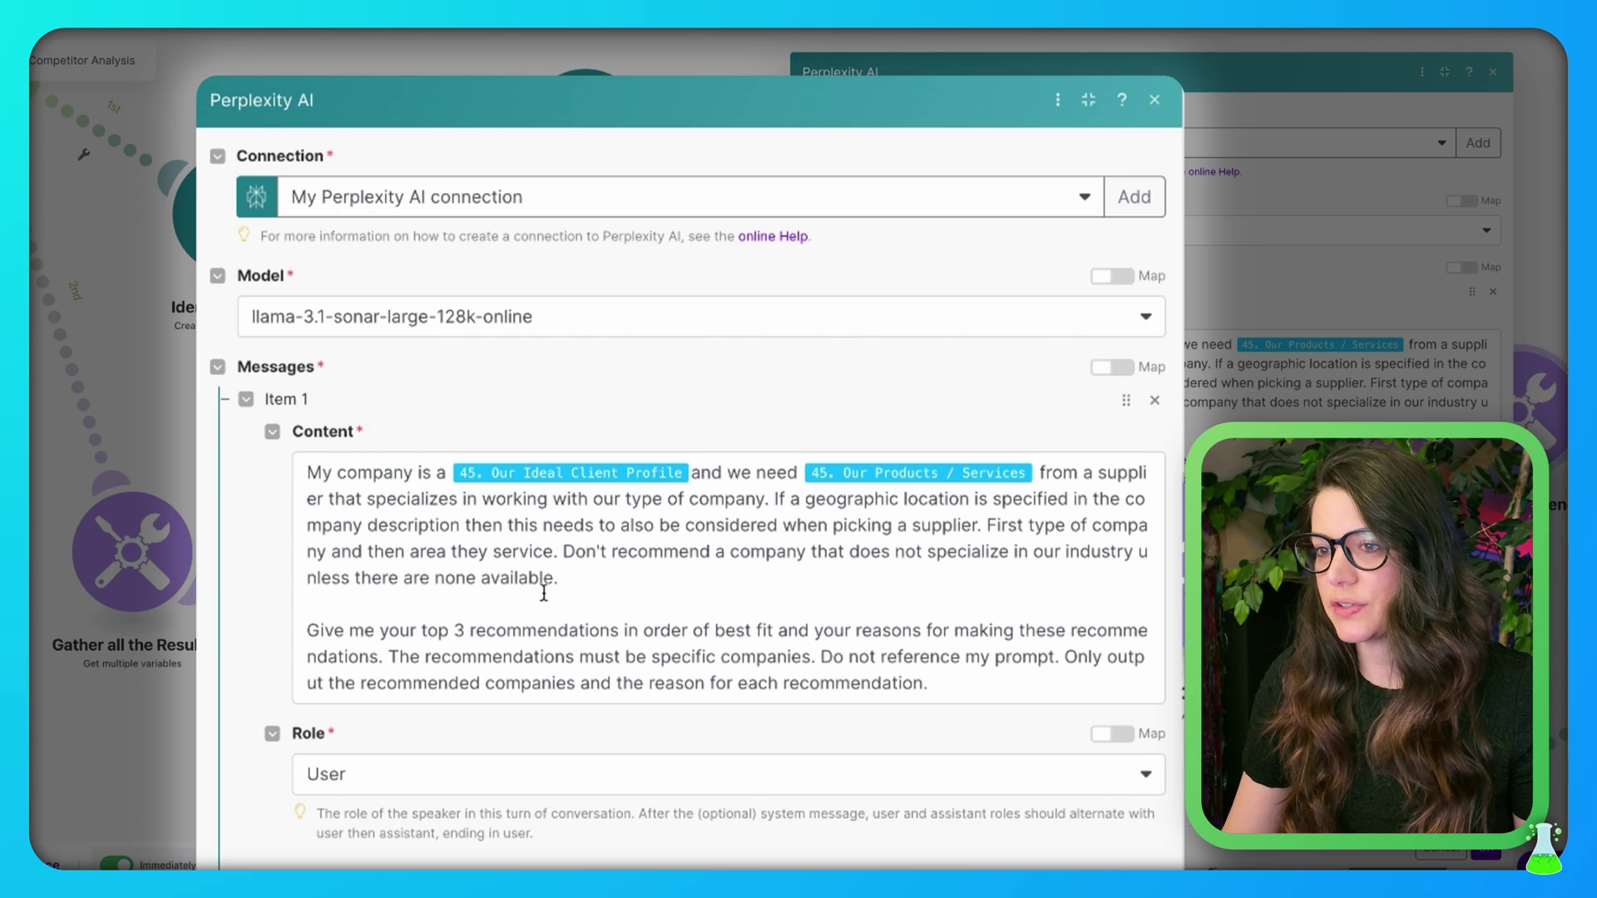
{"action": "left_click", "coordinate": [985, 681]}
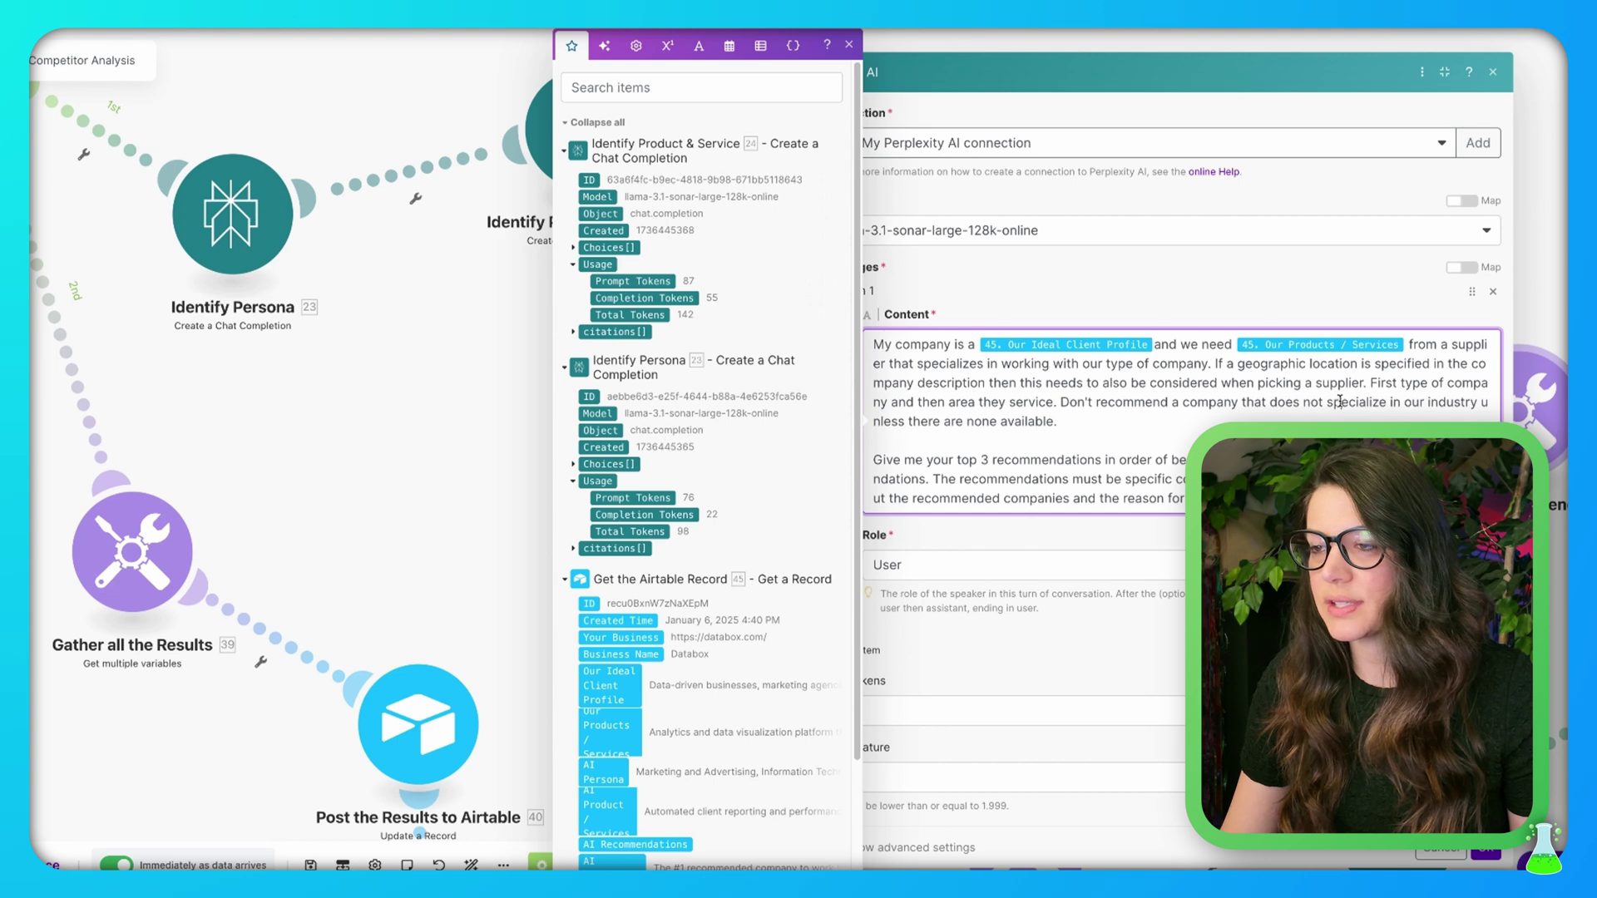
{"action": "left_click", "coordinate": [1493, 73]}
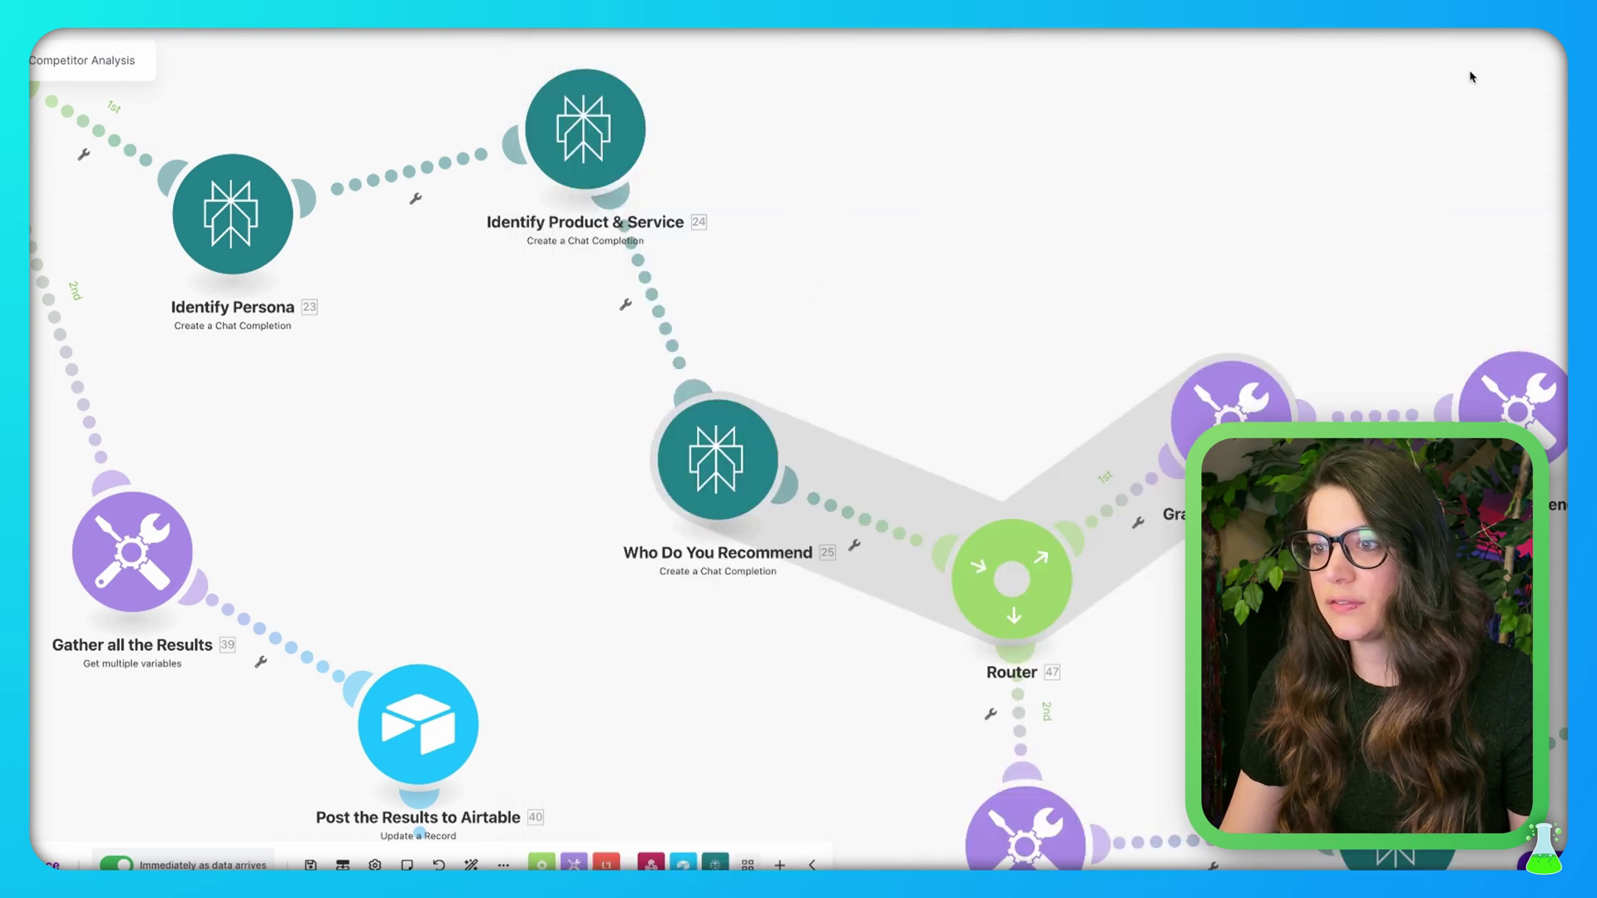
{"action": "left_click_drag", "start_coordinate": [1266, 230], "coordinate": [880, 133]}
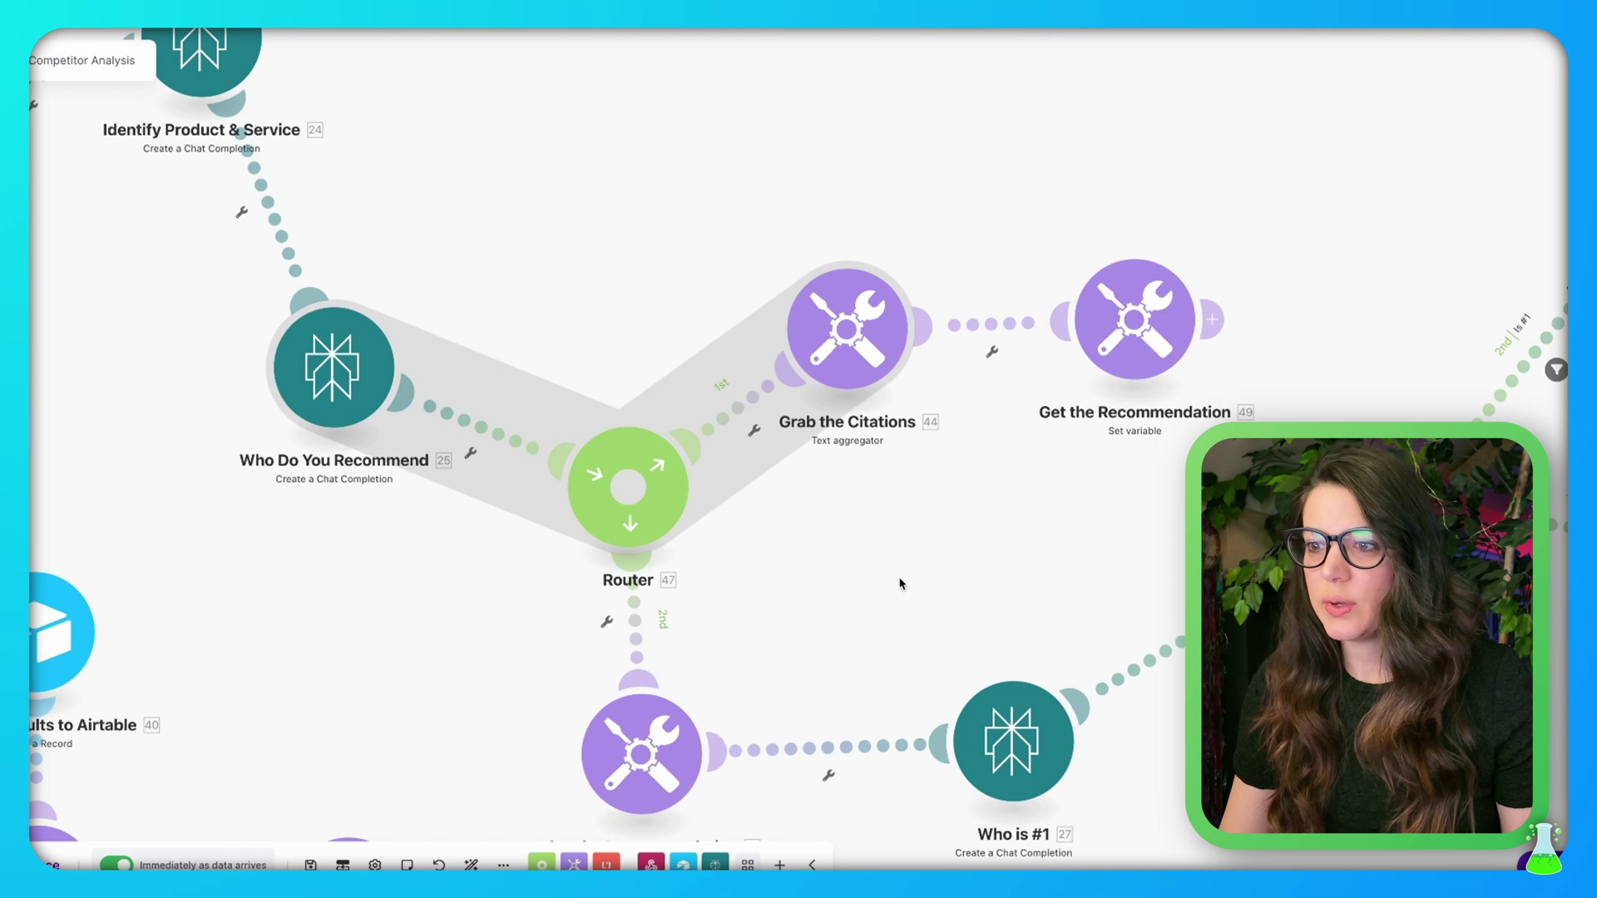
Review the Grab the Citations aggregator's source module and Text mapping
{"action": "left_click_drag", "start_coordinate": [900, 584], "coordinate": [920, 563]}
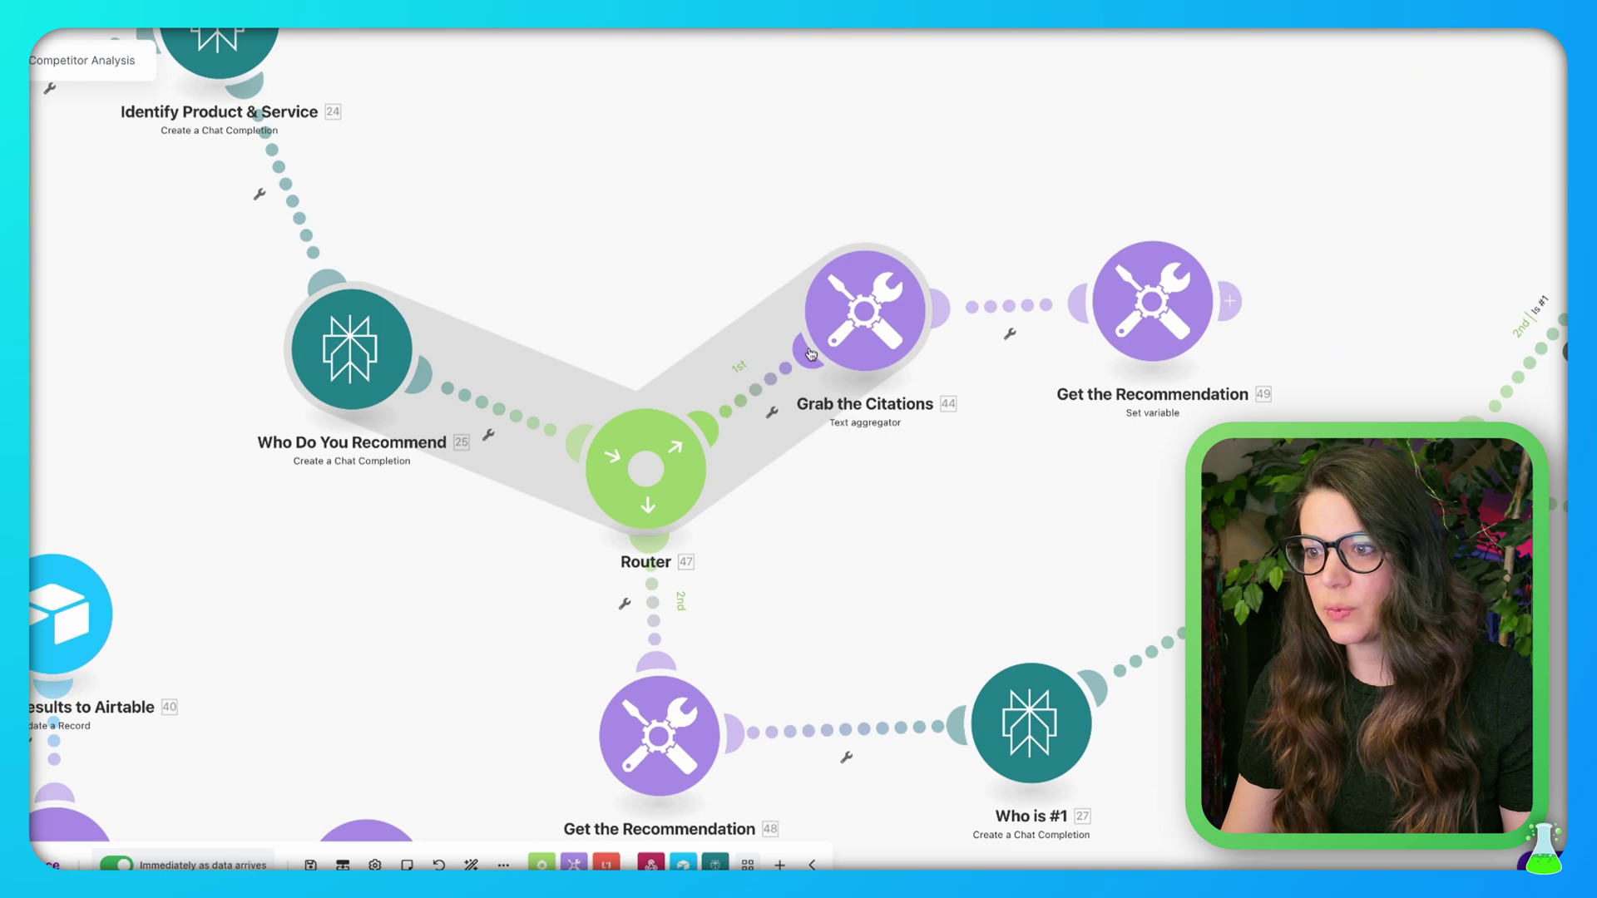
{"action": "left_click", "coordinate": [870, 319]}
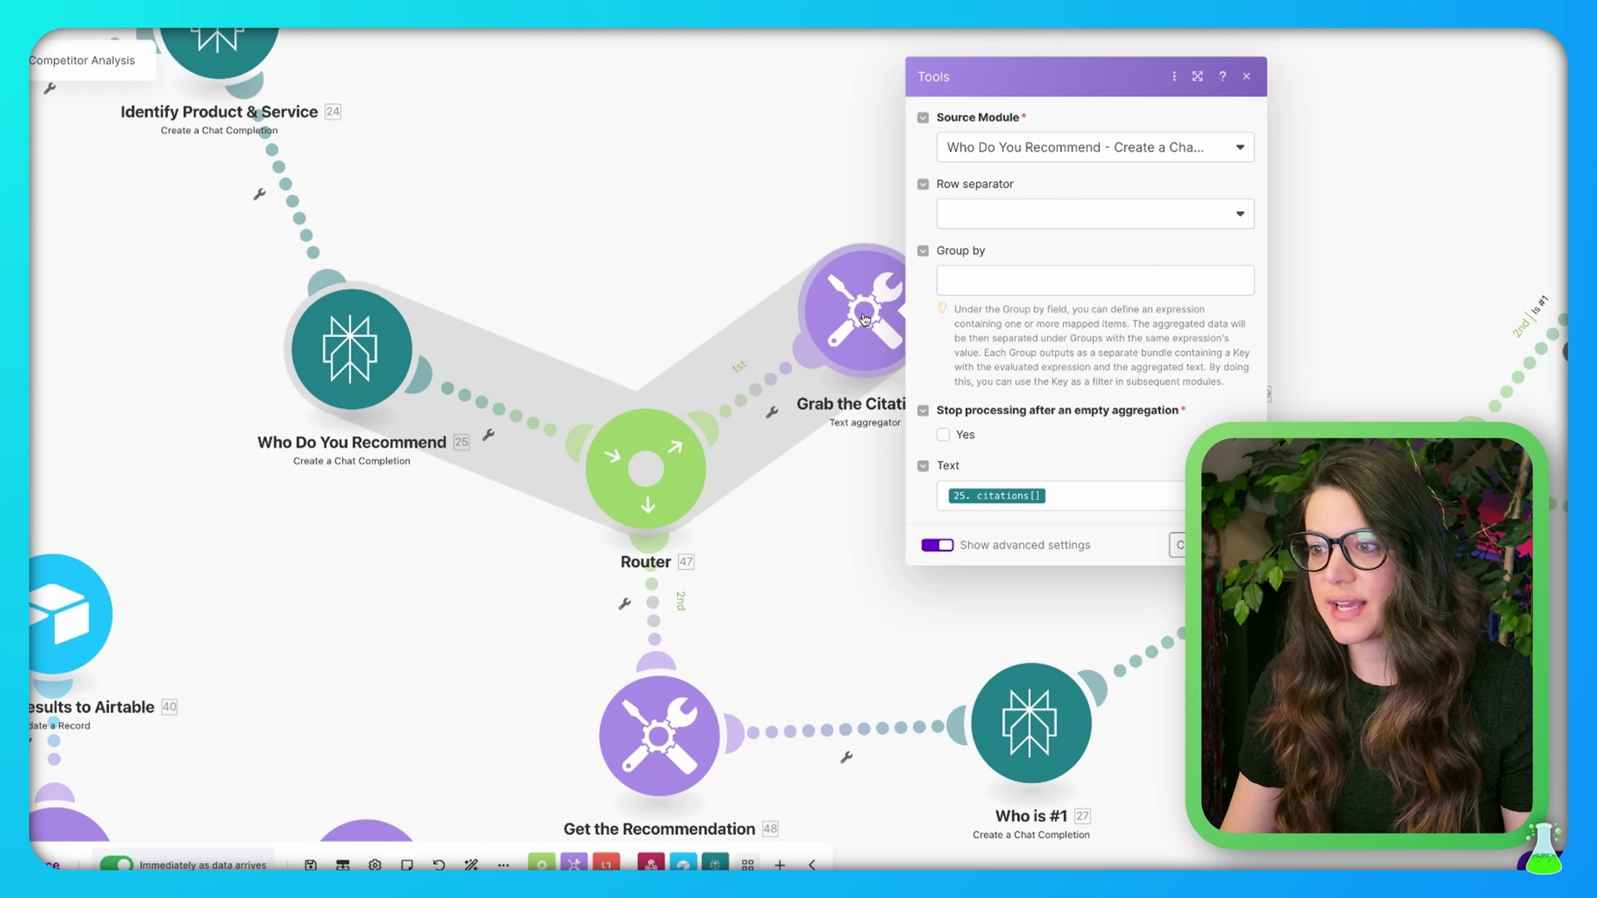
{"action": "left_click", "coordinate": [1235, 147]}
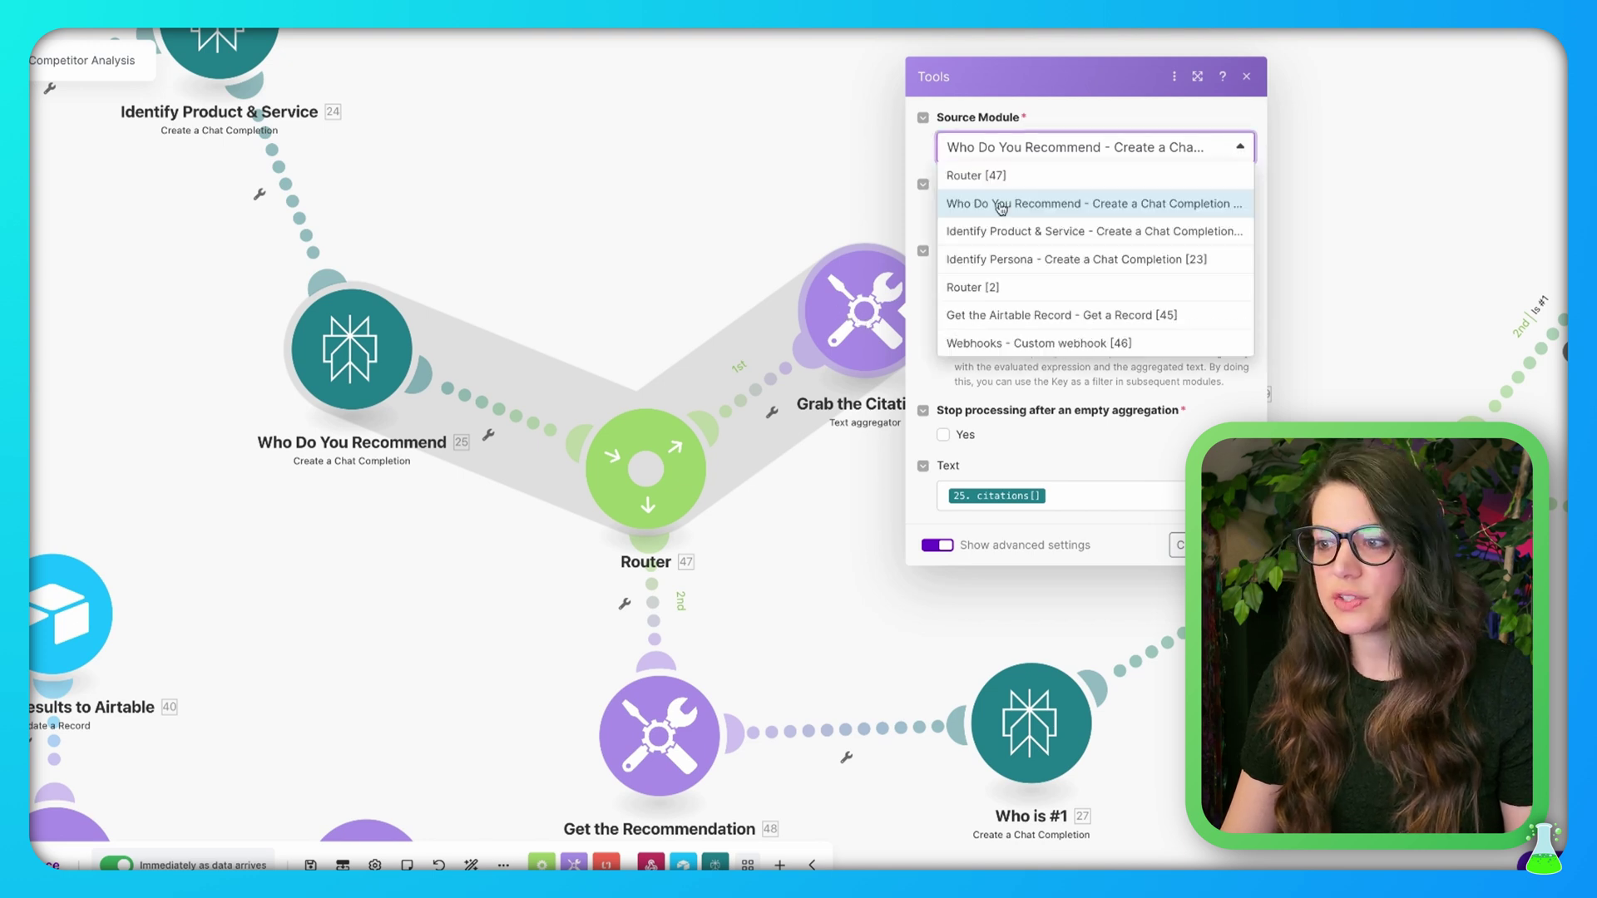
{"action": "left_click", "coordinate": [670, 206]}
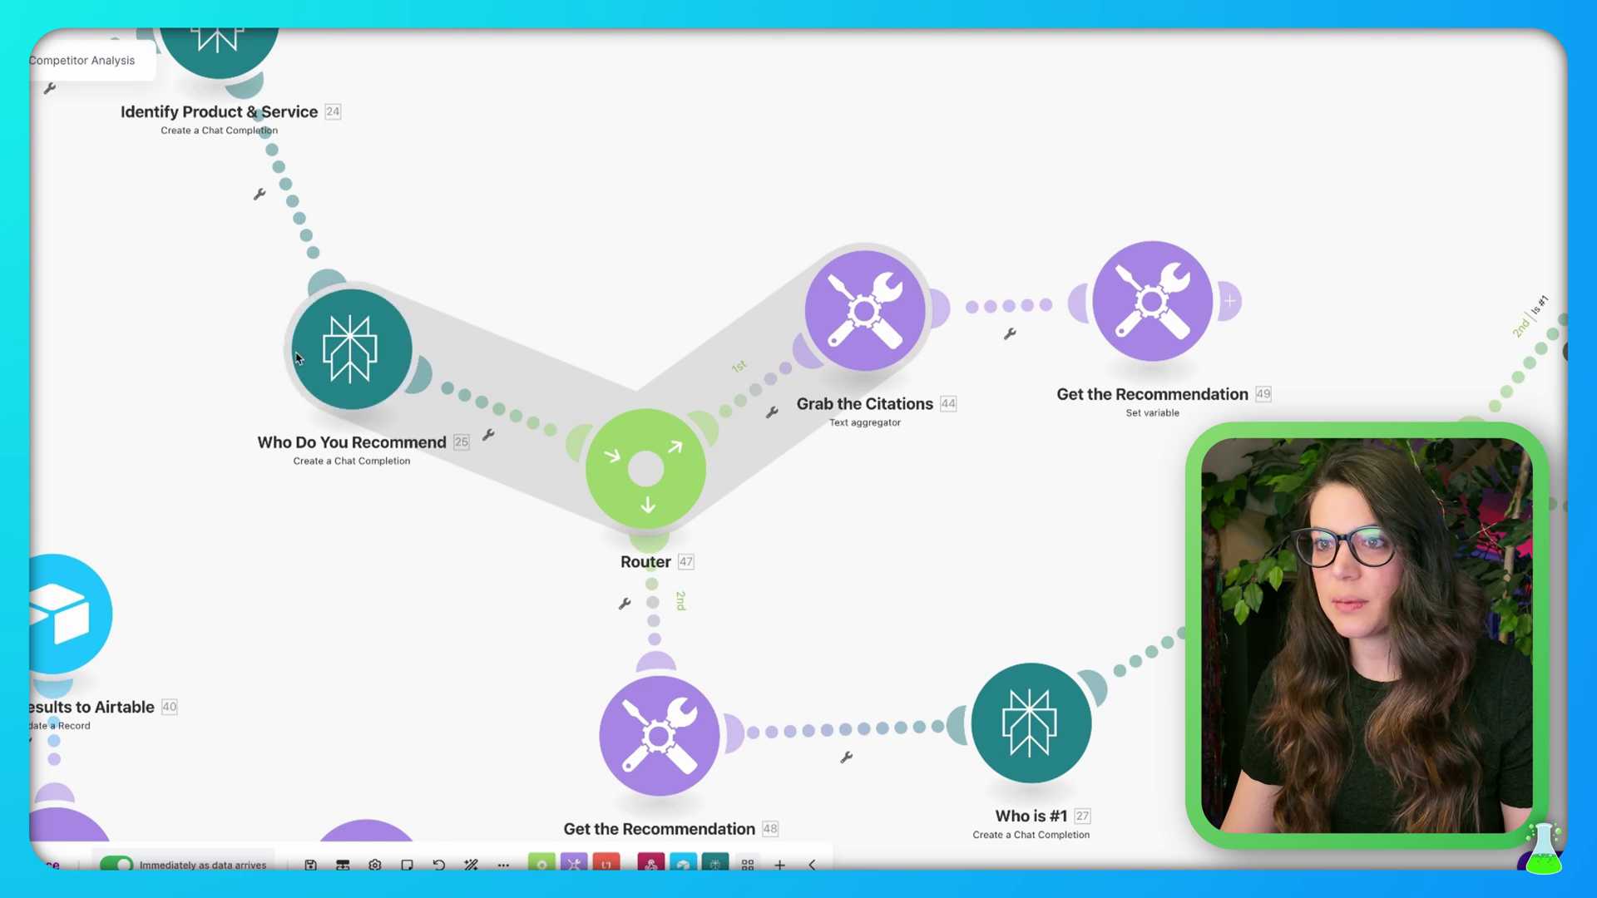
{"action": "left_click", "coordinate": [865, 311]}
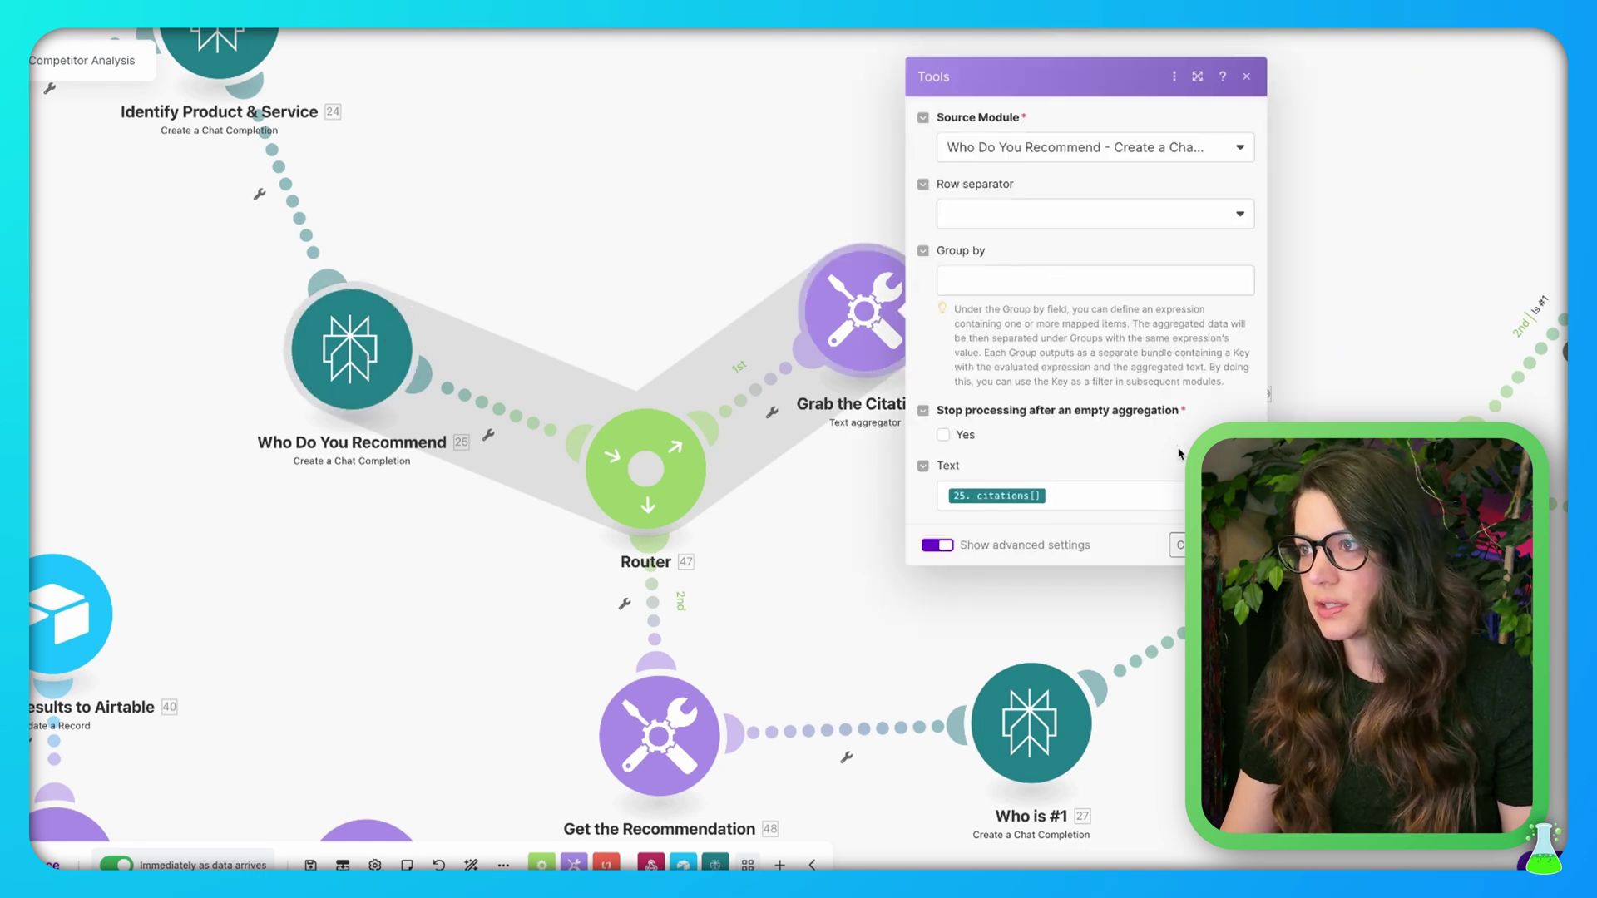
{"action": "left_click", "coordinate": [1130, 492]}
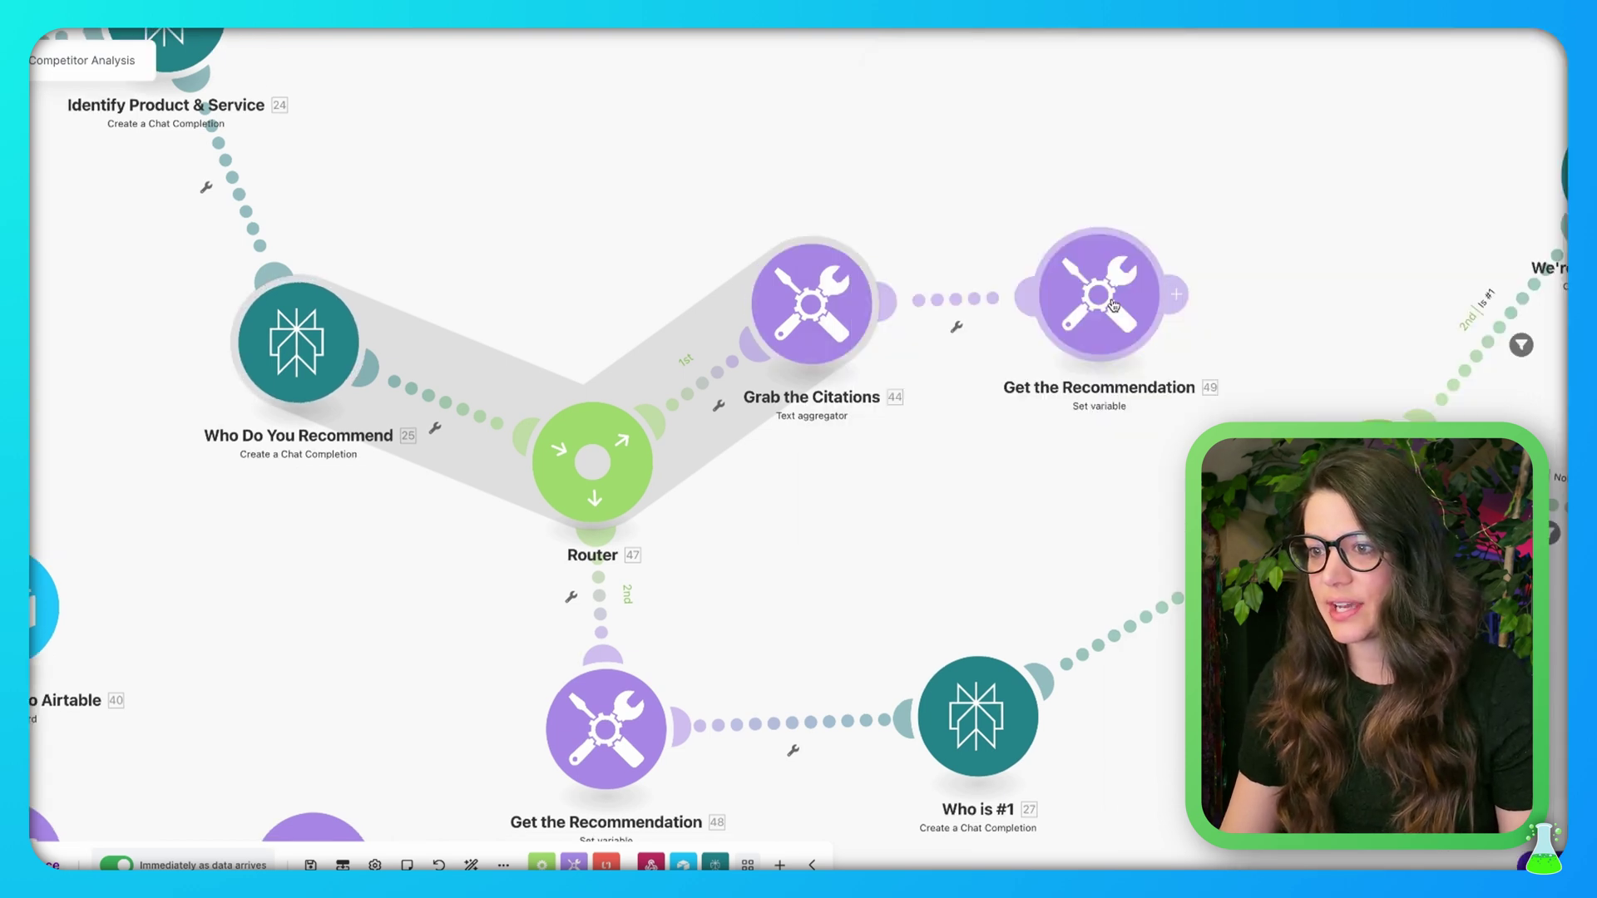
Check the Set variable module holds variable Citations mapped from 44. text
{"action": "left_click", "coordinate": [1111, 303]}
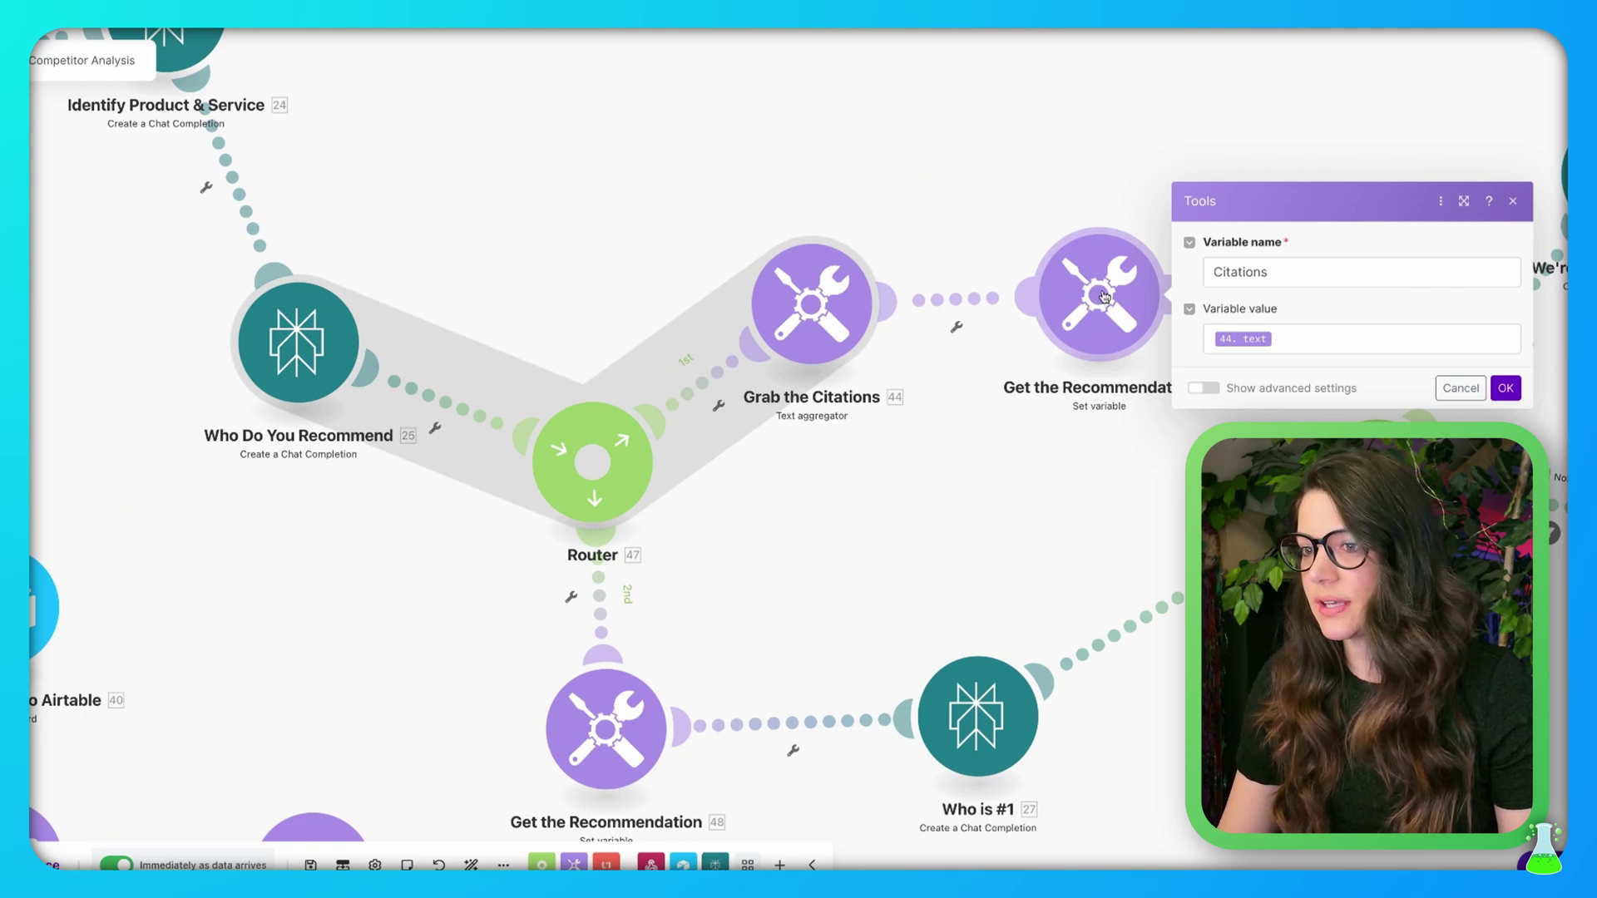
{"action": "left_click", "coordinate": [1331, 273]}
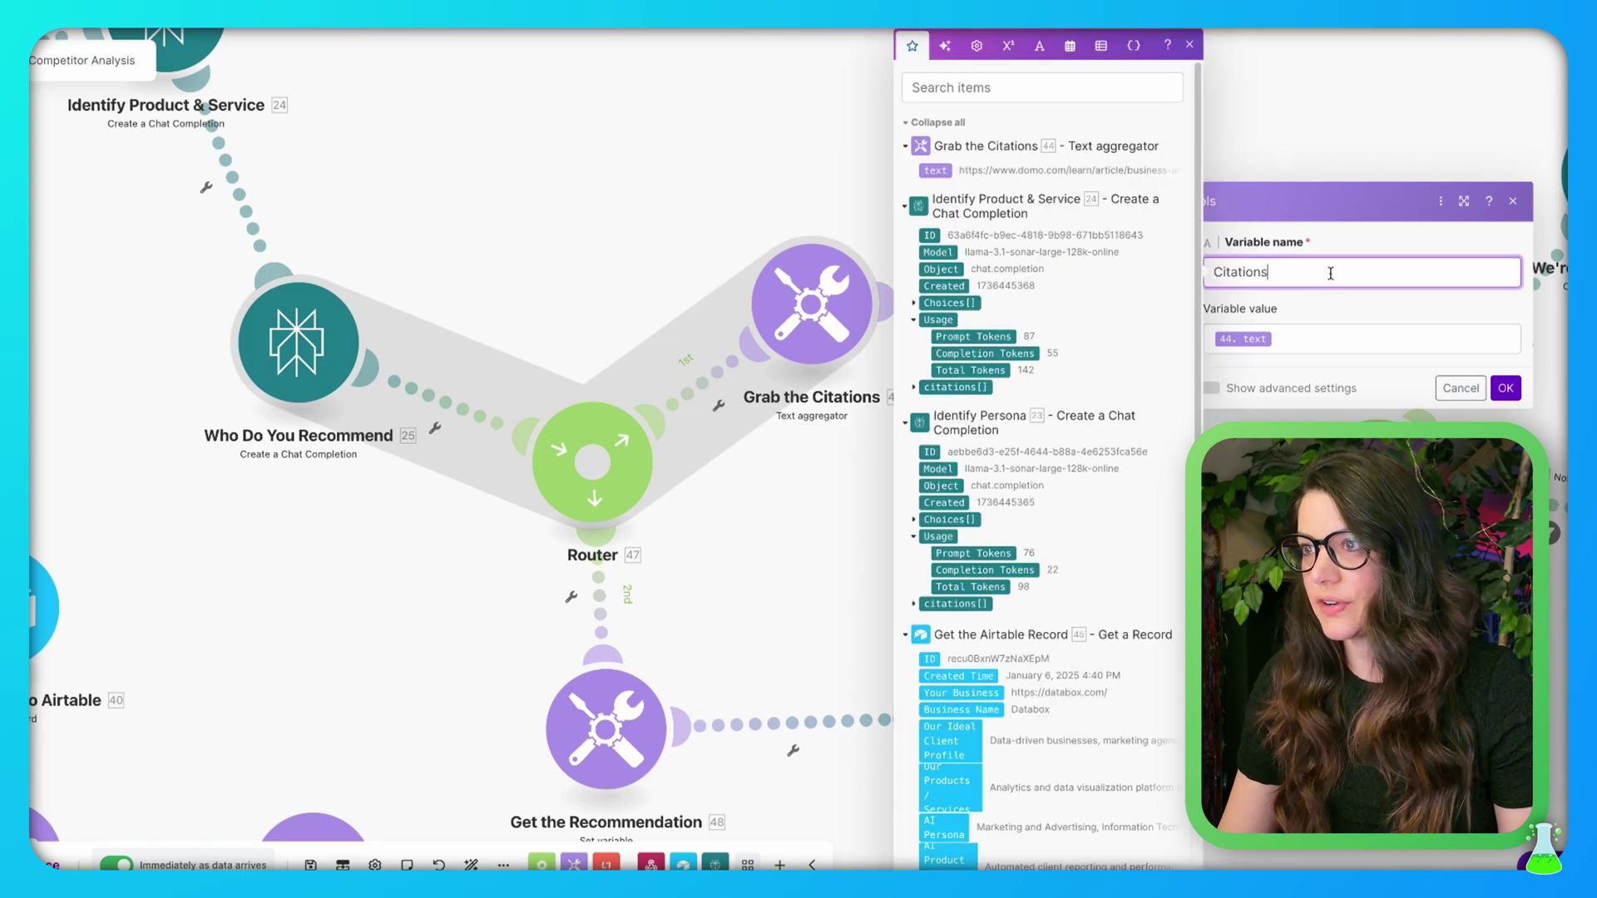
{"action": "left_click", "coordinate": [1333, 338]}
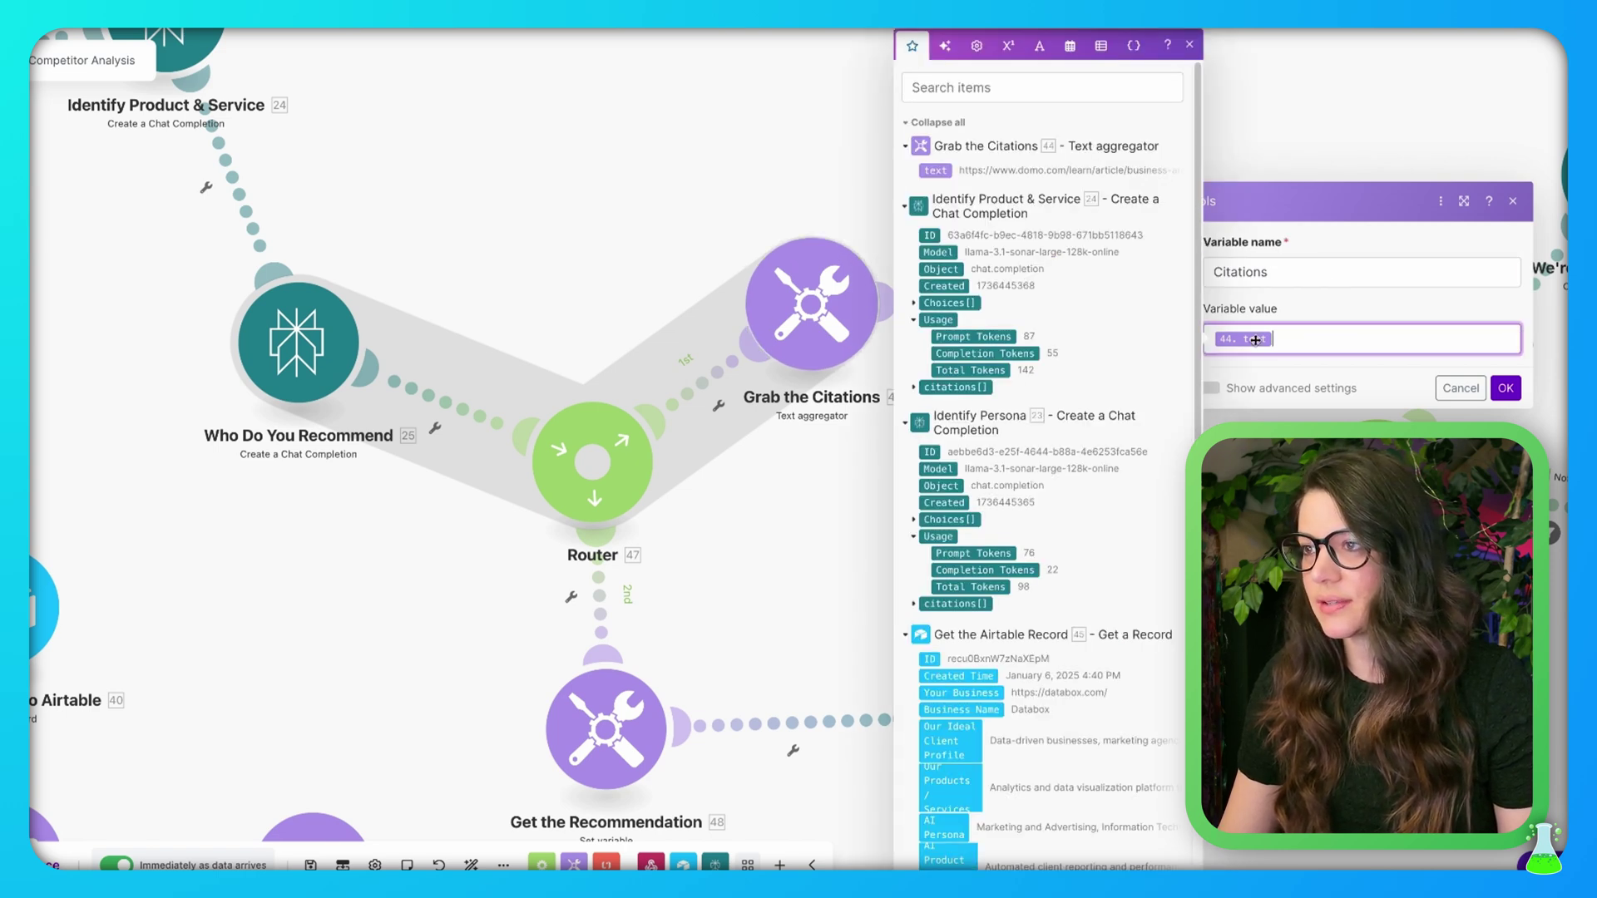
{"action": "left_click", "coordinate": [739, 193]}
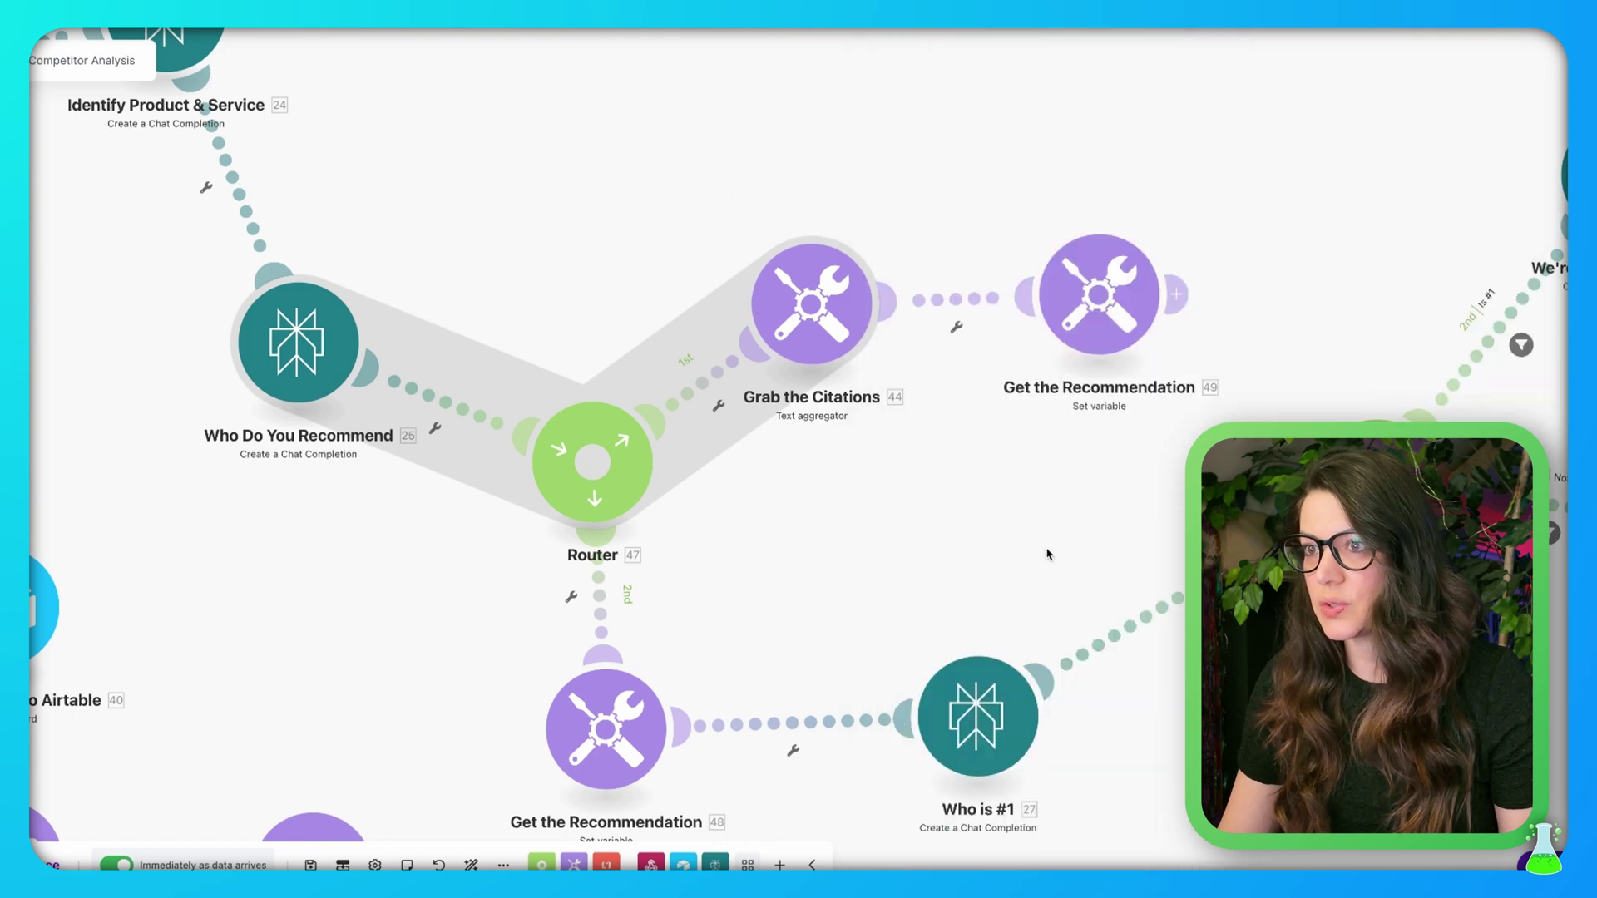
{"action": "scroll", "coordinate": [1048, 554], "scroll_direction": "down", "scroll_amount": 2}
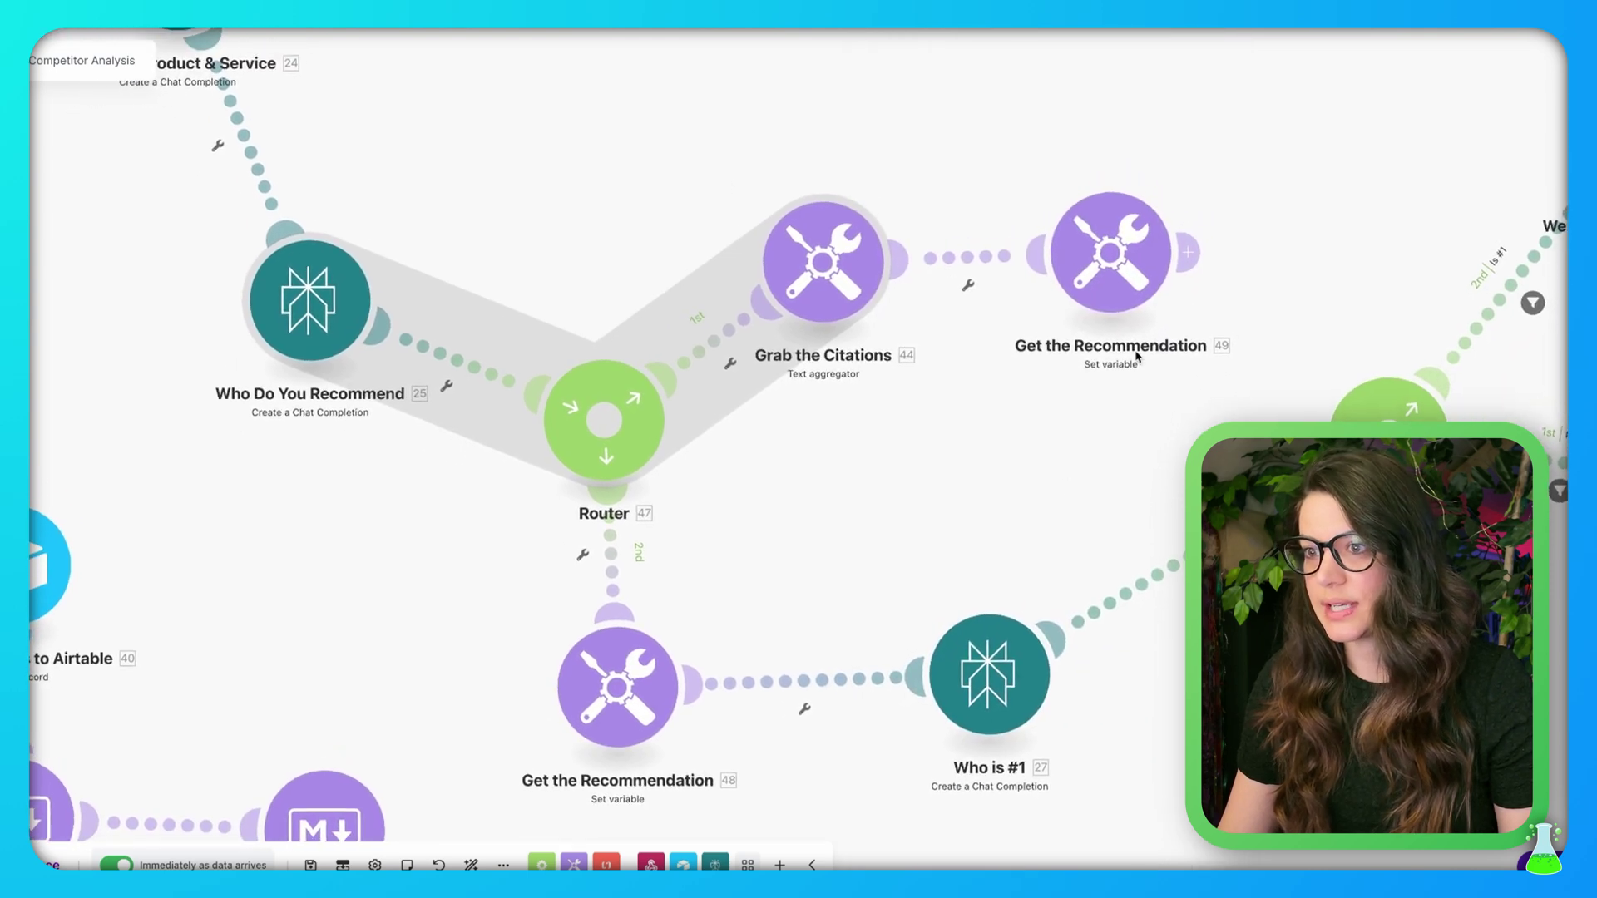
Rename the module from Get the Recommendation to Get Citations
{"action": "right_click", "coordinate": [1106, 283]}
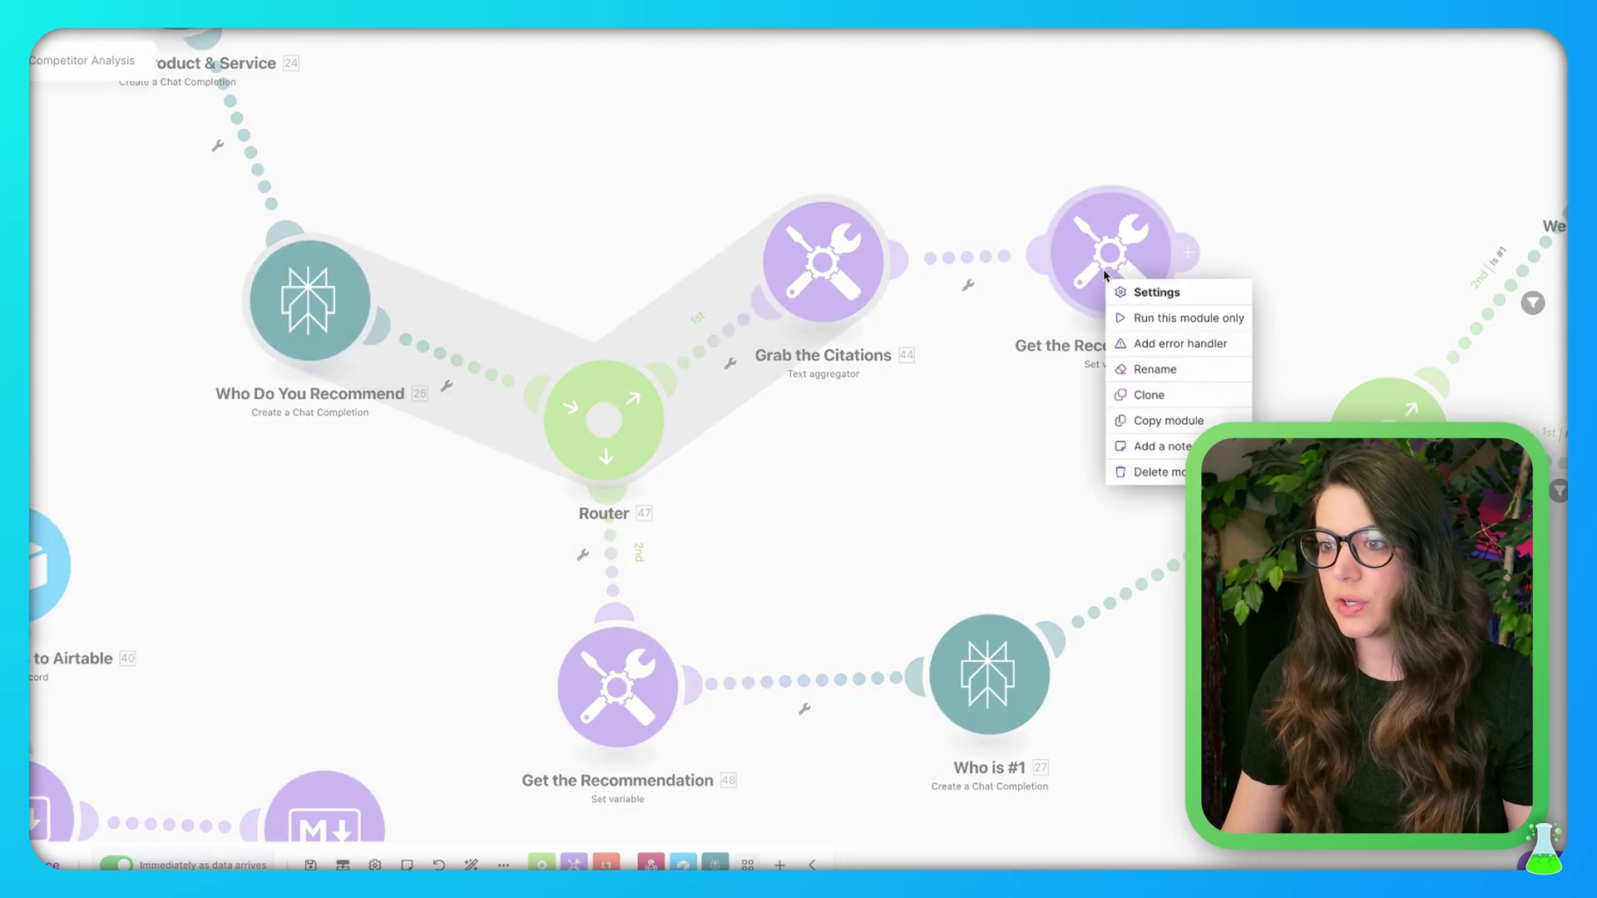
{"action": "left_click", "coordinate": [1168, 371]}
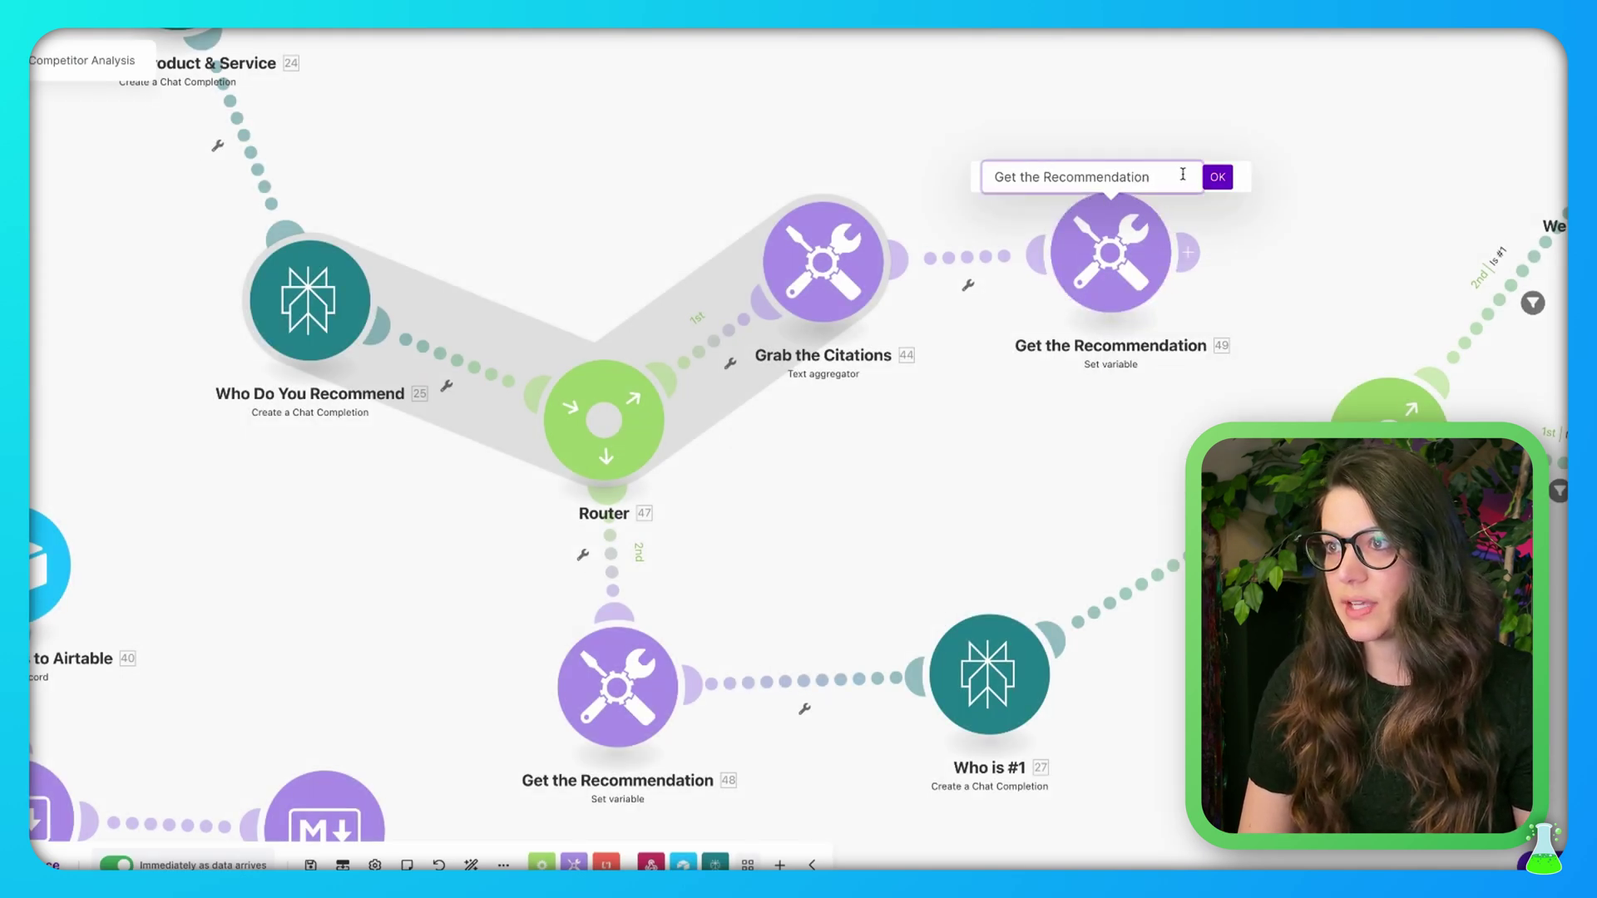
{"action": "left_click_drag", "start_coordinate": [1156, 176], "coordinate": [1018, 177]}
{"action": "type", "text": "Citations"}
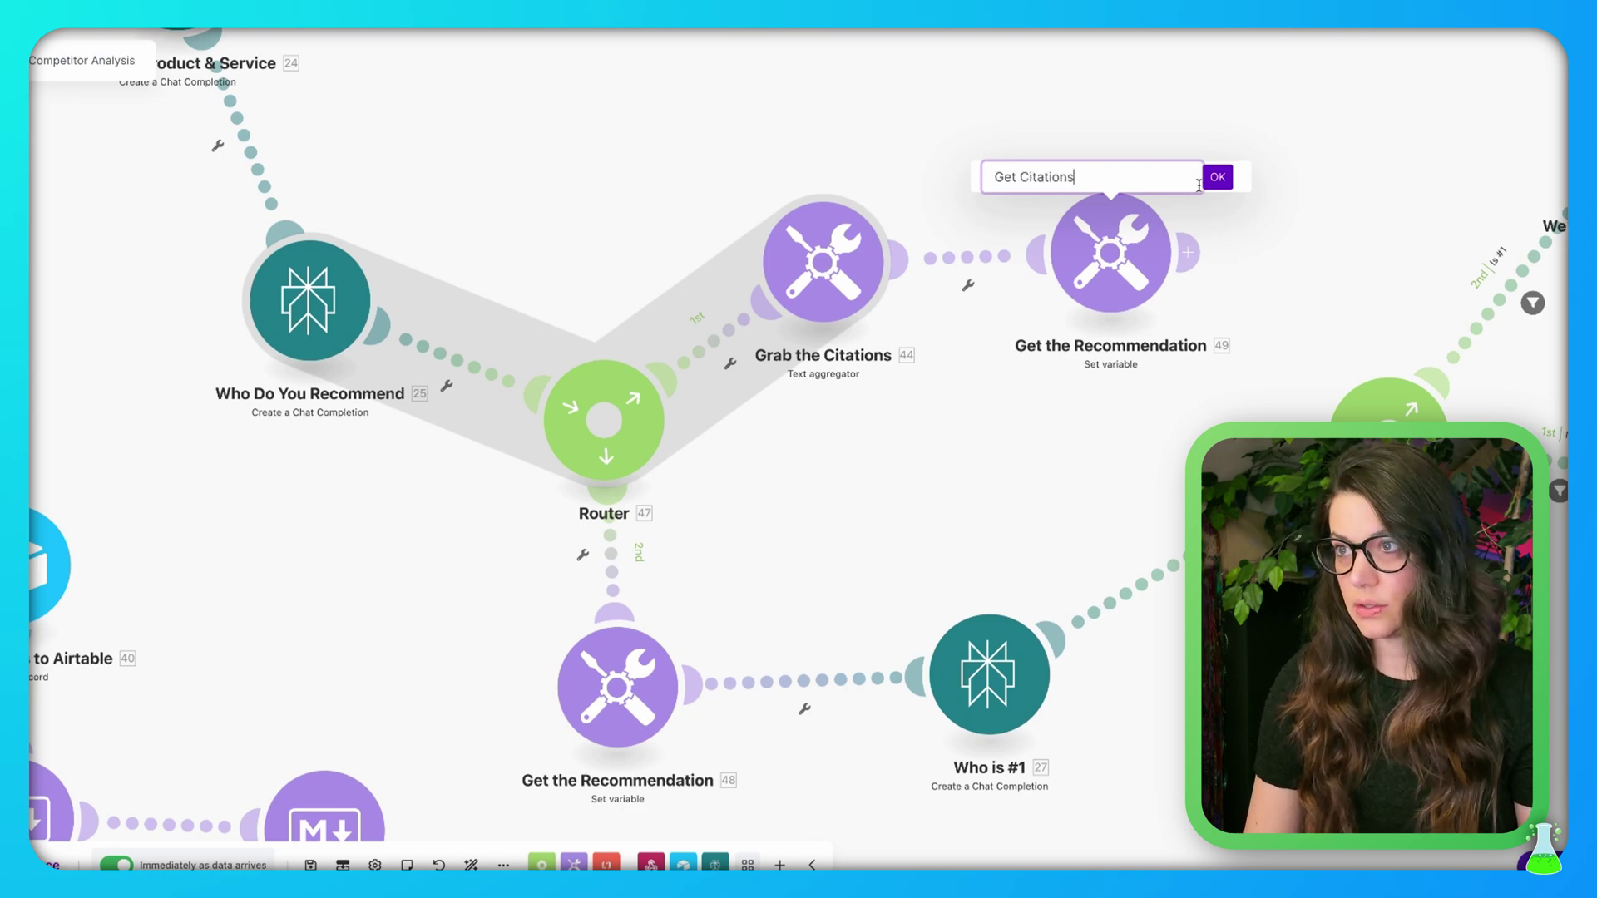
{"action": "left_click", "coordinate": [1217, 177]}
{"action": "scroll", "coordinate": [1020, 438], "scroll_direction": "down", "scroll_amount": 5}
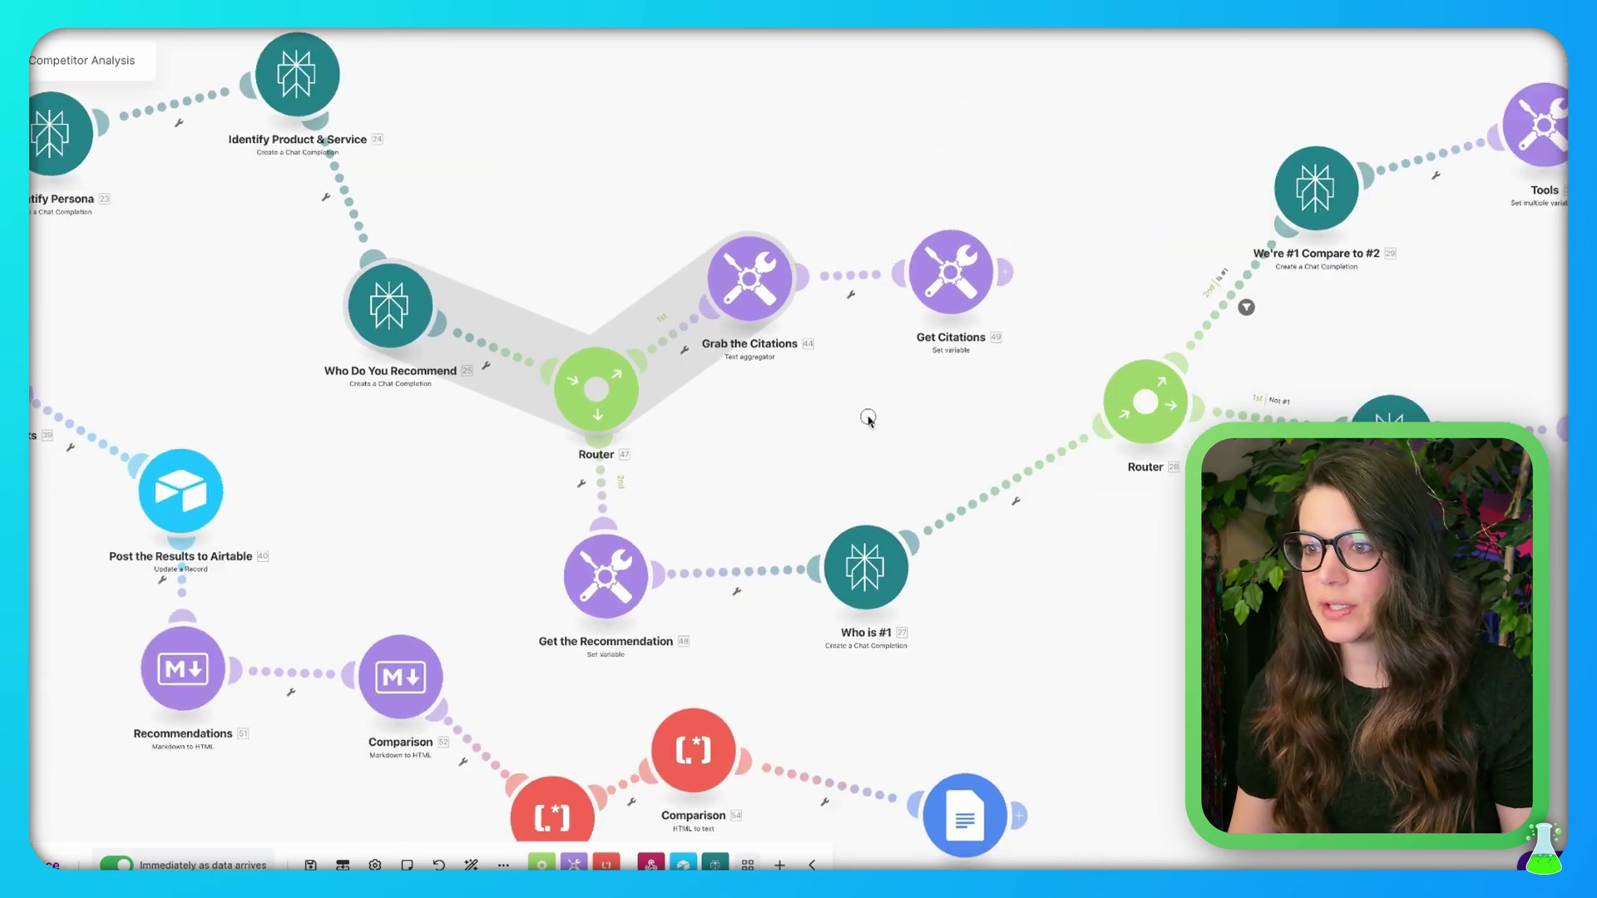
{"action": "left_click_drag", "start_coordinate": [868, 418], "coordinate": [840, 413]}
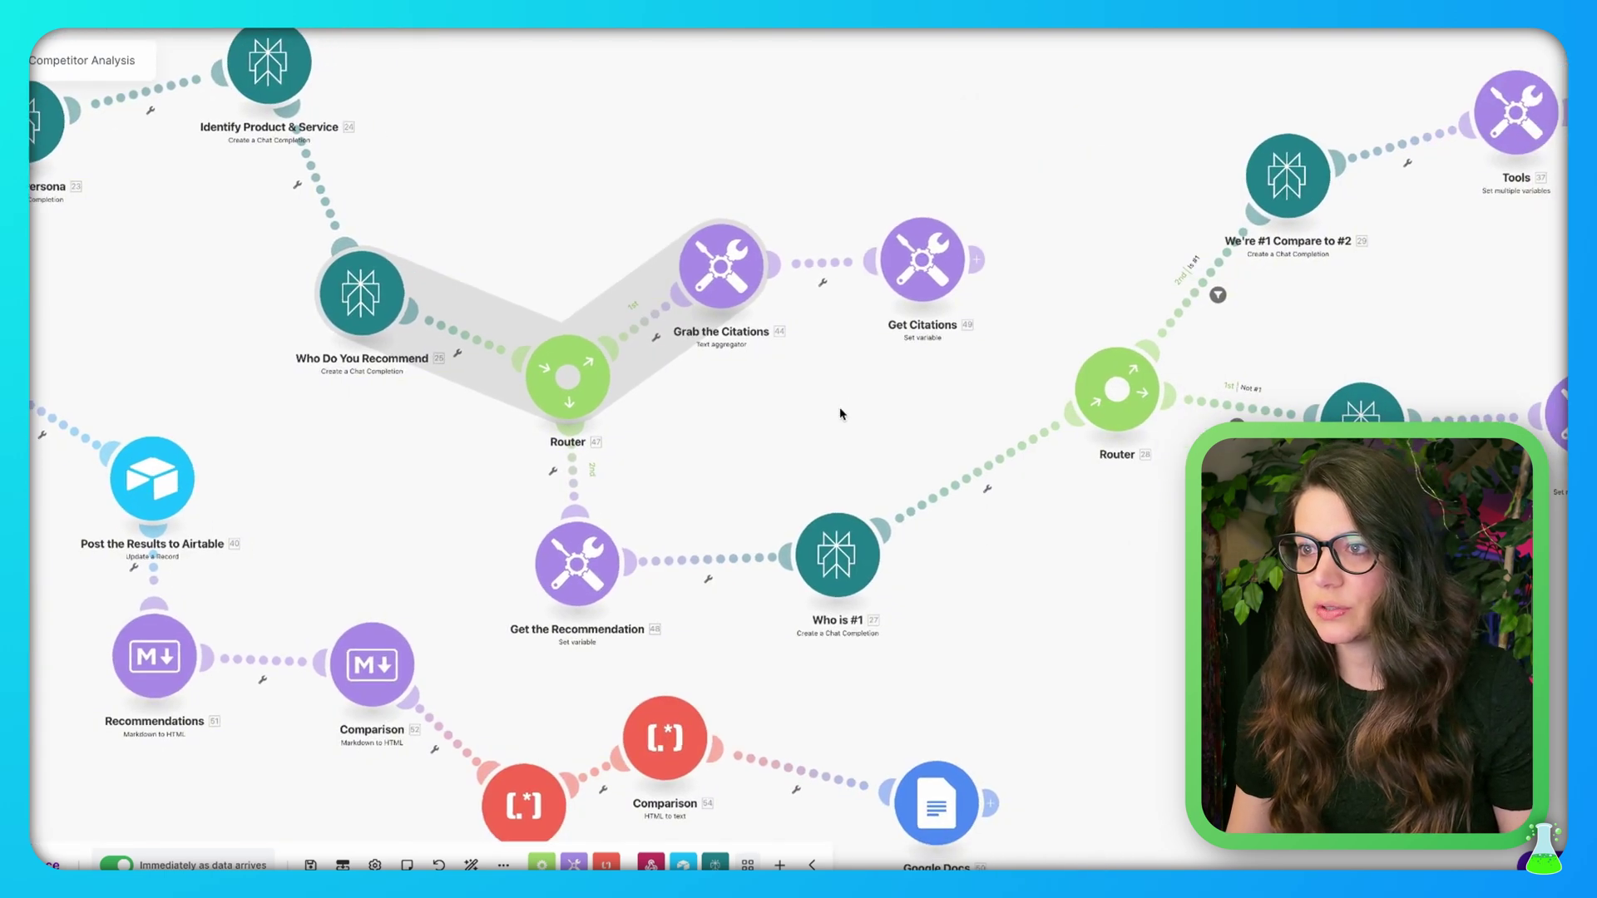
{"action": "left_click", "coordinate": [583, 568]}
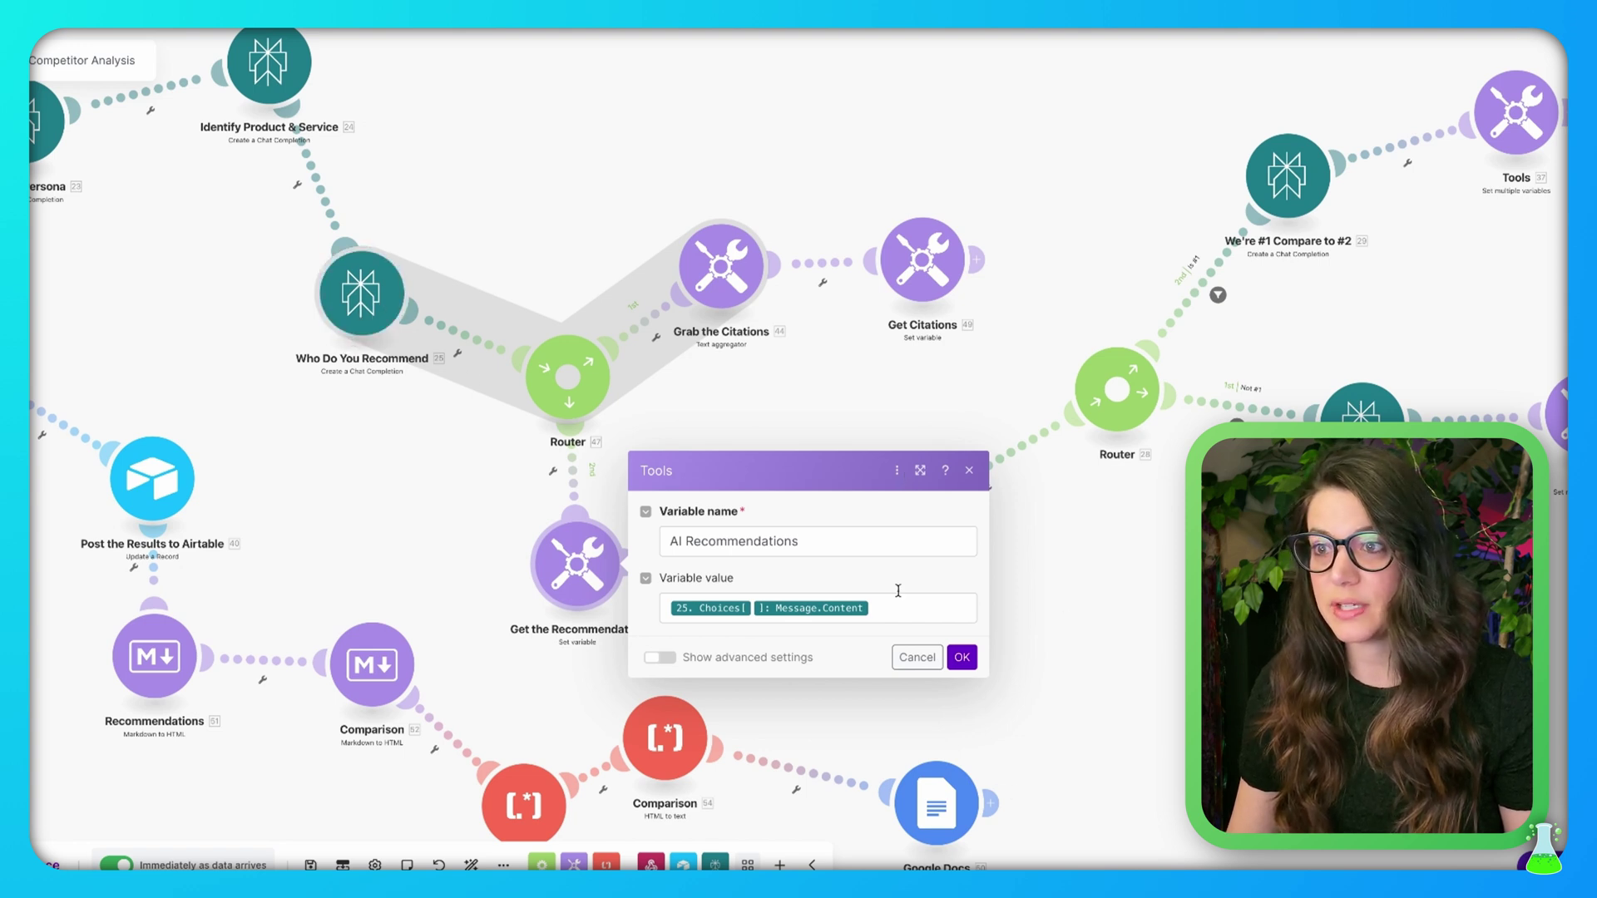
{"action": "left_click", "coordinate": [862, 539]}
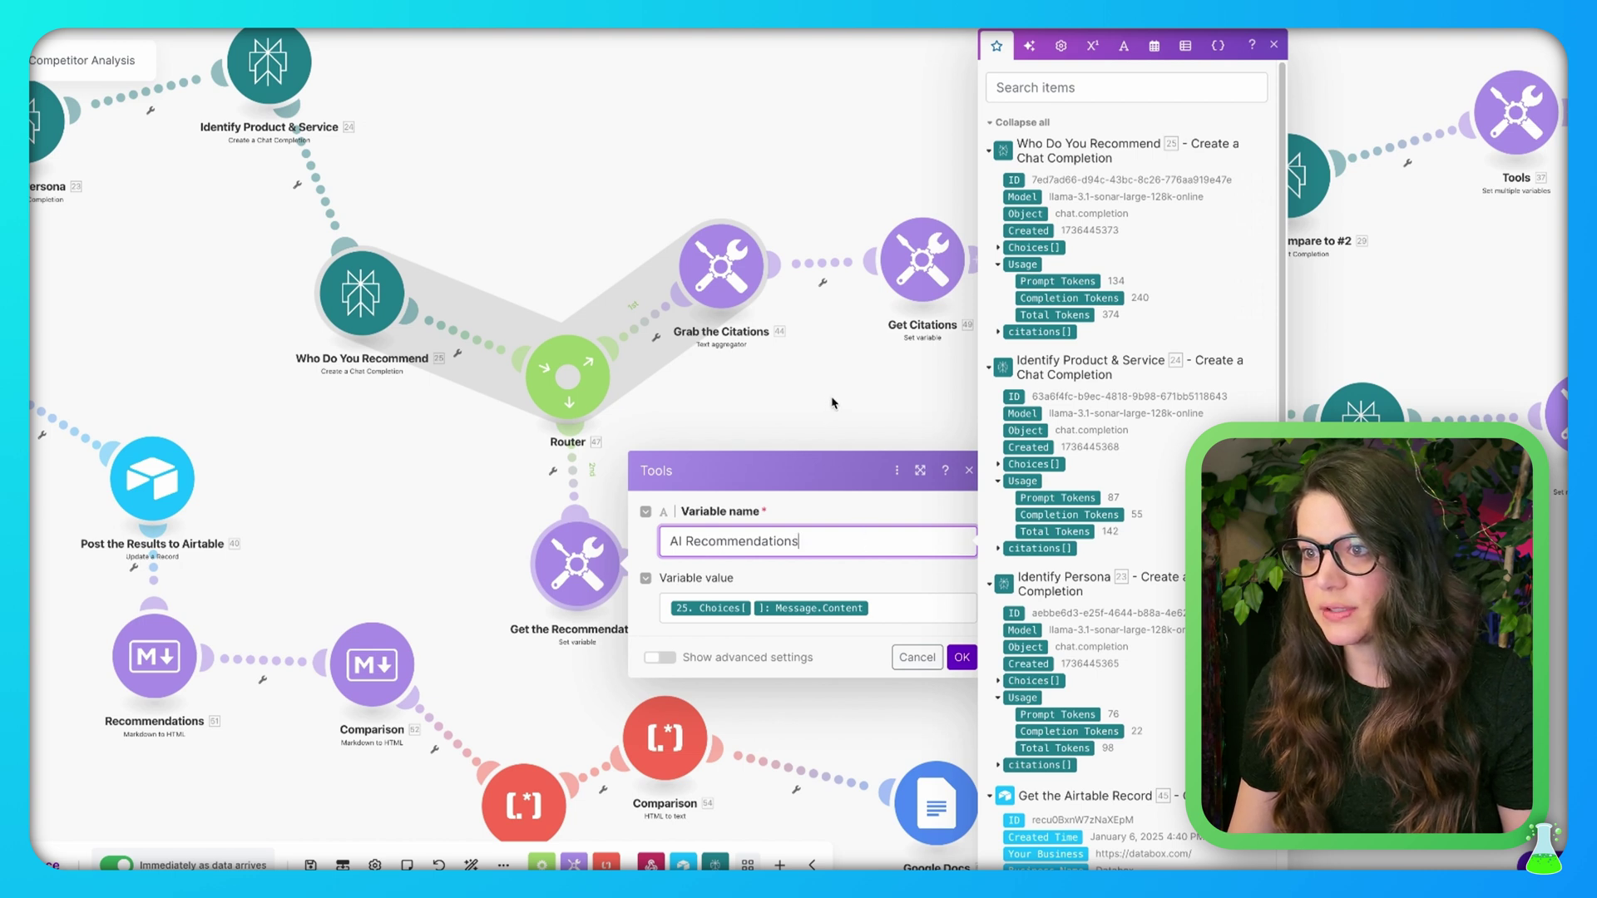
{"action": "key", "text": "Tab"}
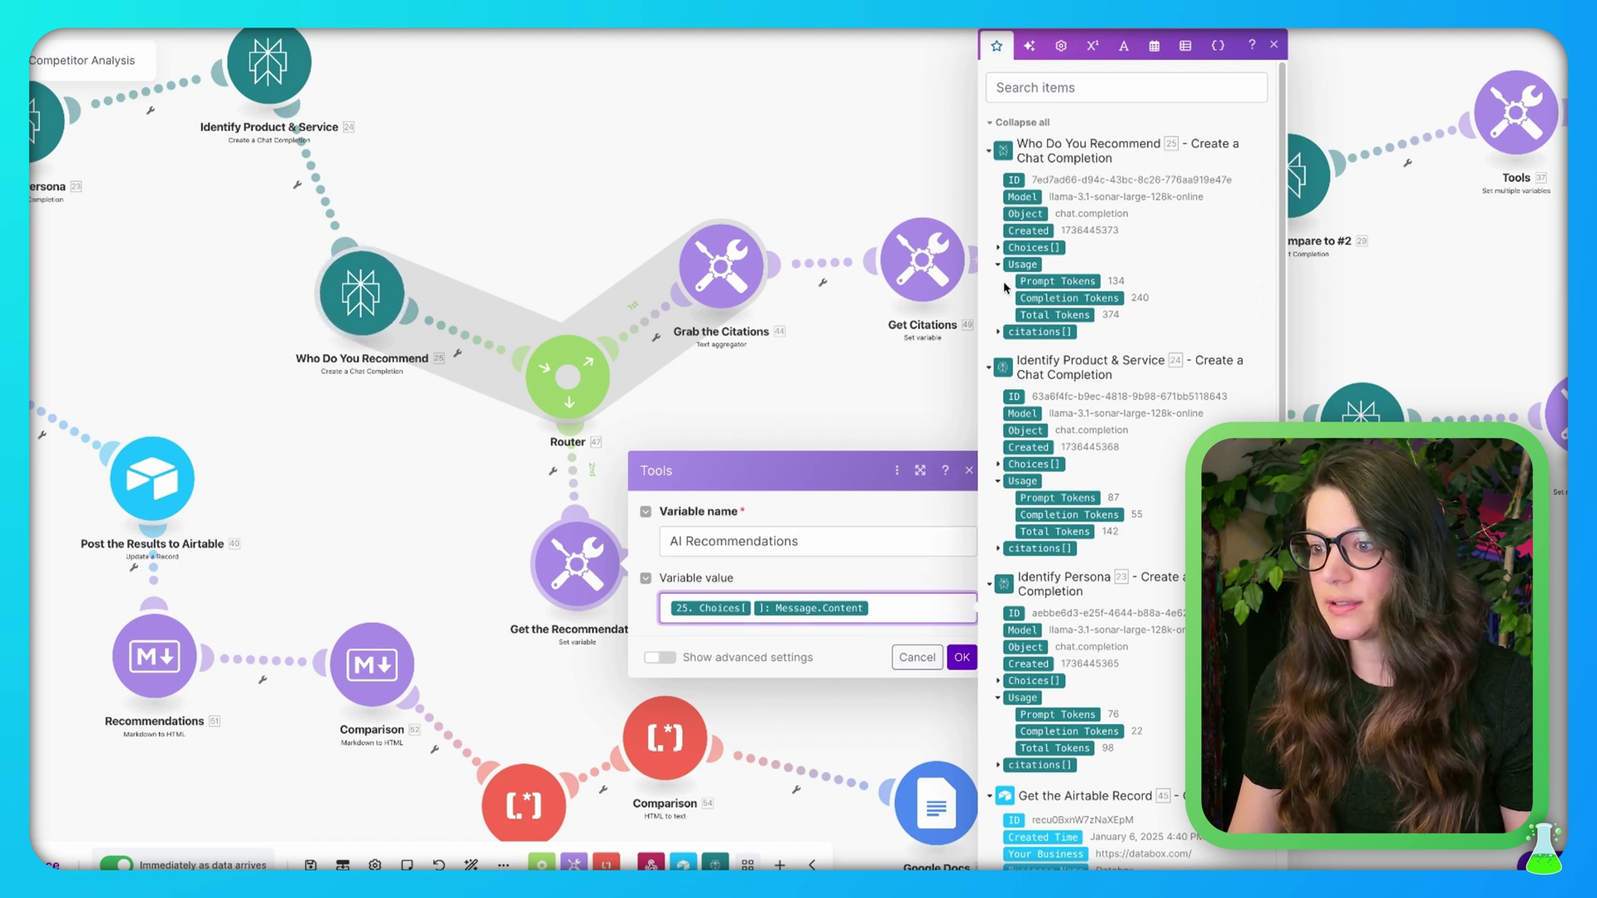
{"action": "left_click", "coordinate": [999, 248]}
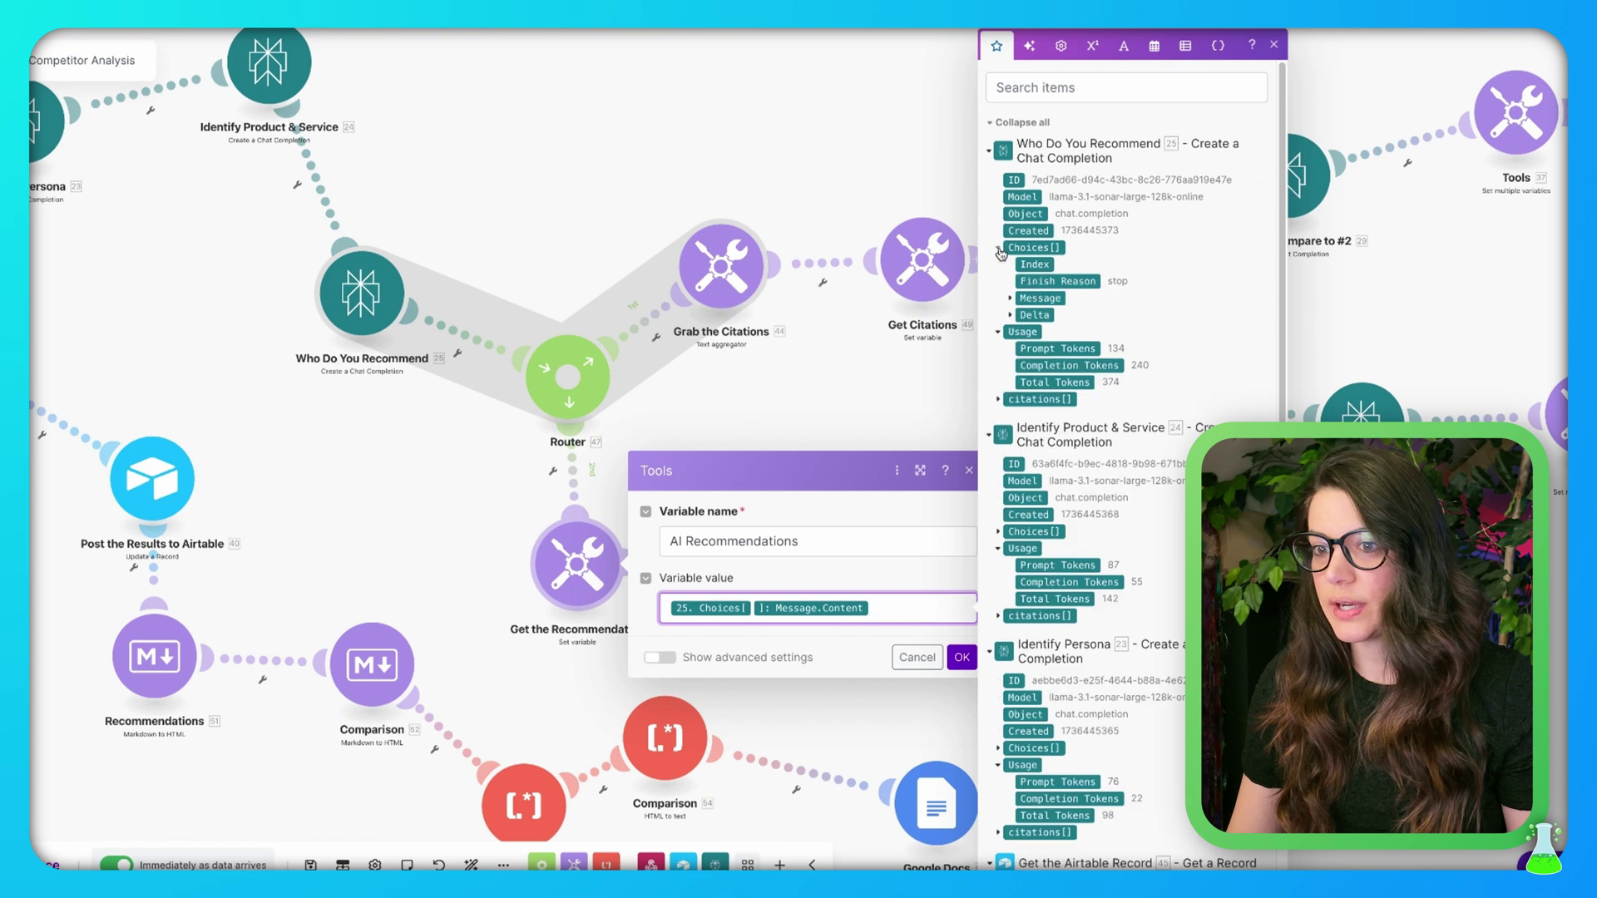
{"action": "left_click", "coordinate": [1010, 299]}
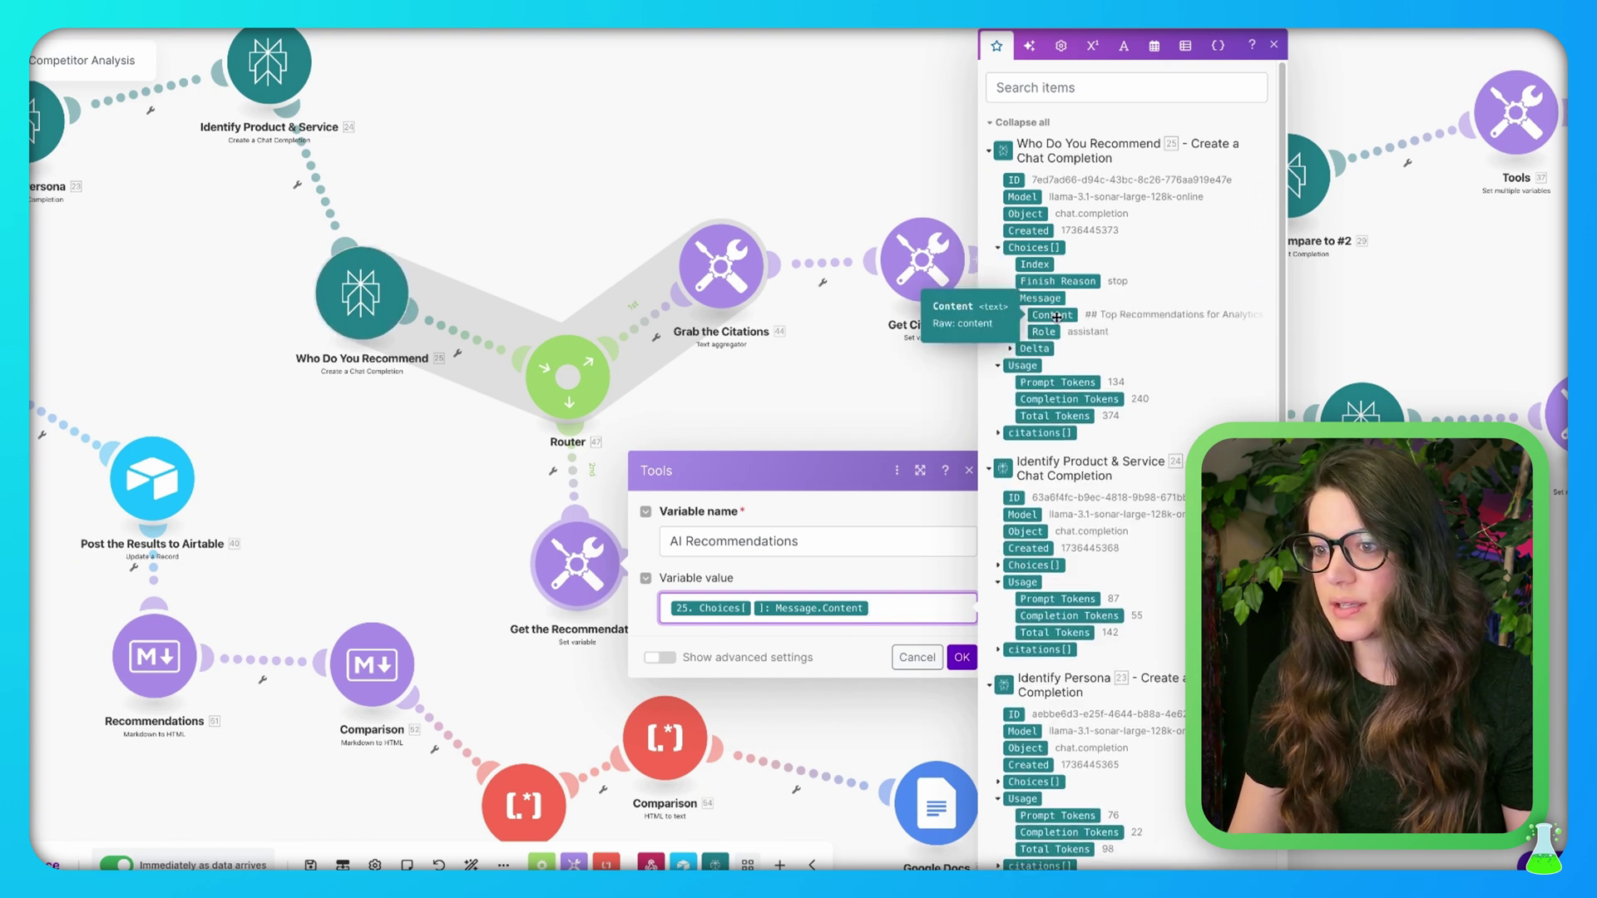
{"action": "left_click", "coordinate": [962, 657]}
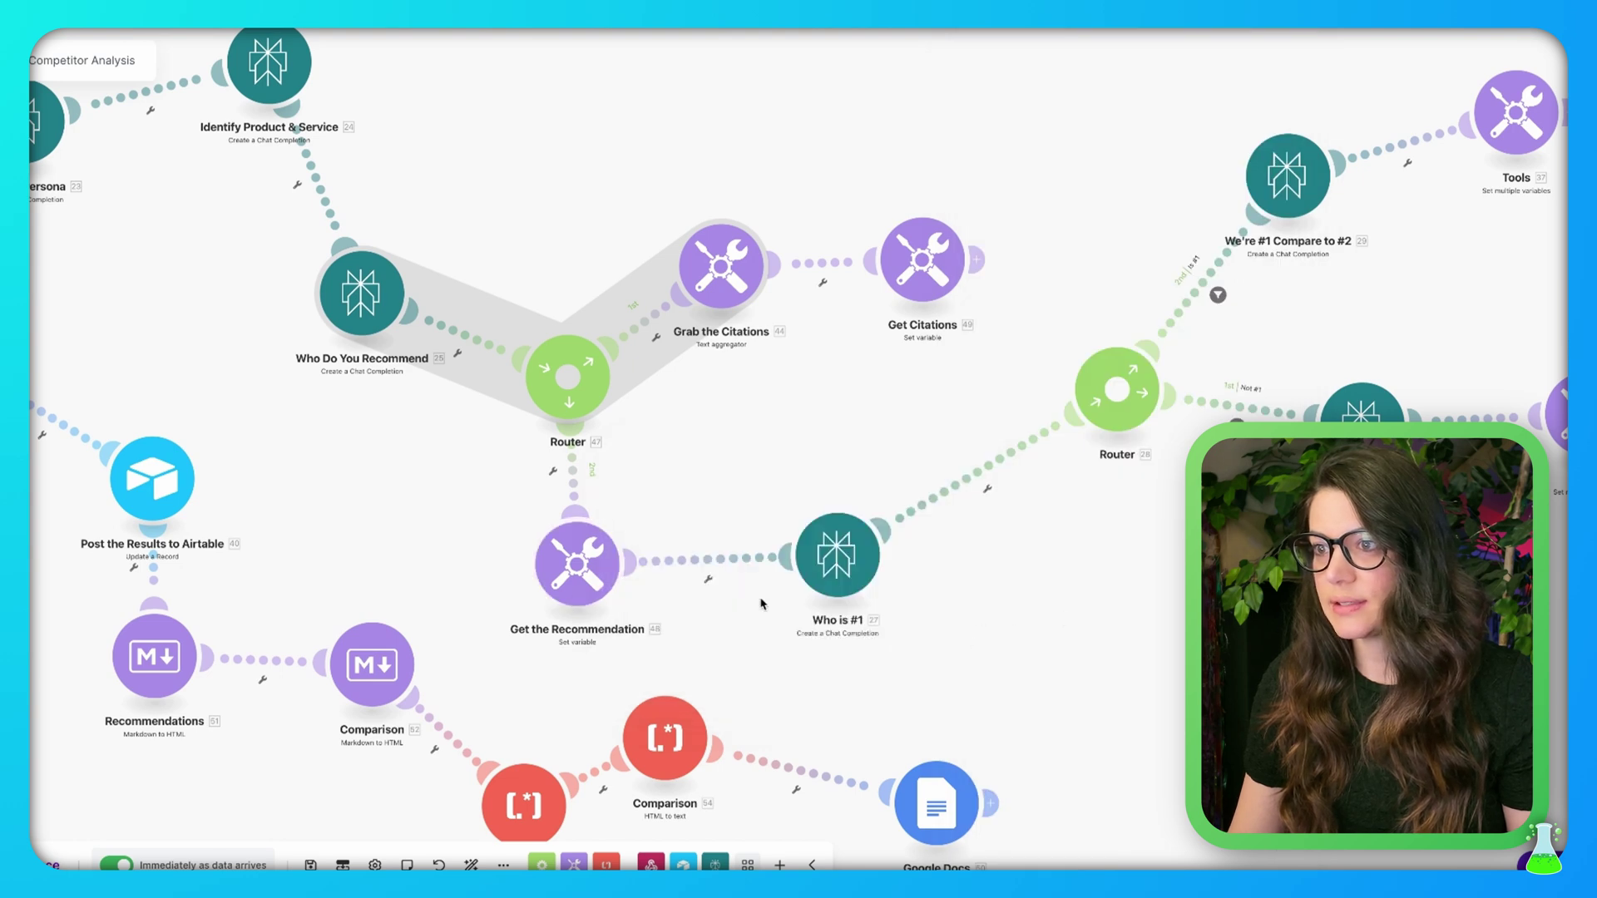
{"action": "left_click", "coordinate": [840, 561]}
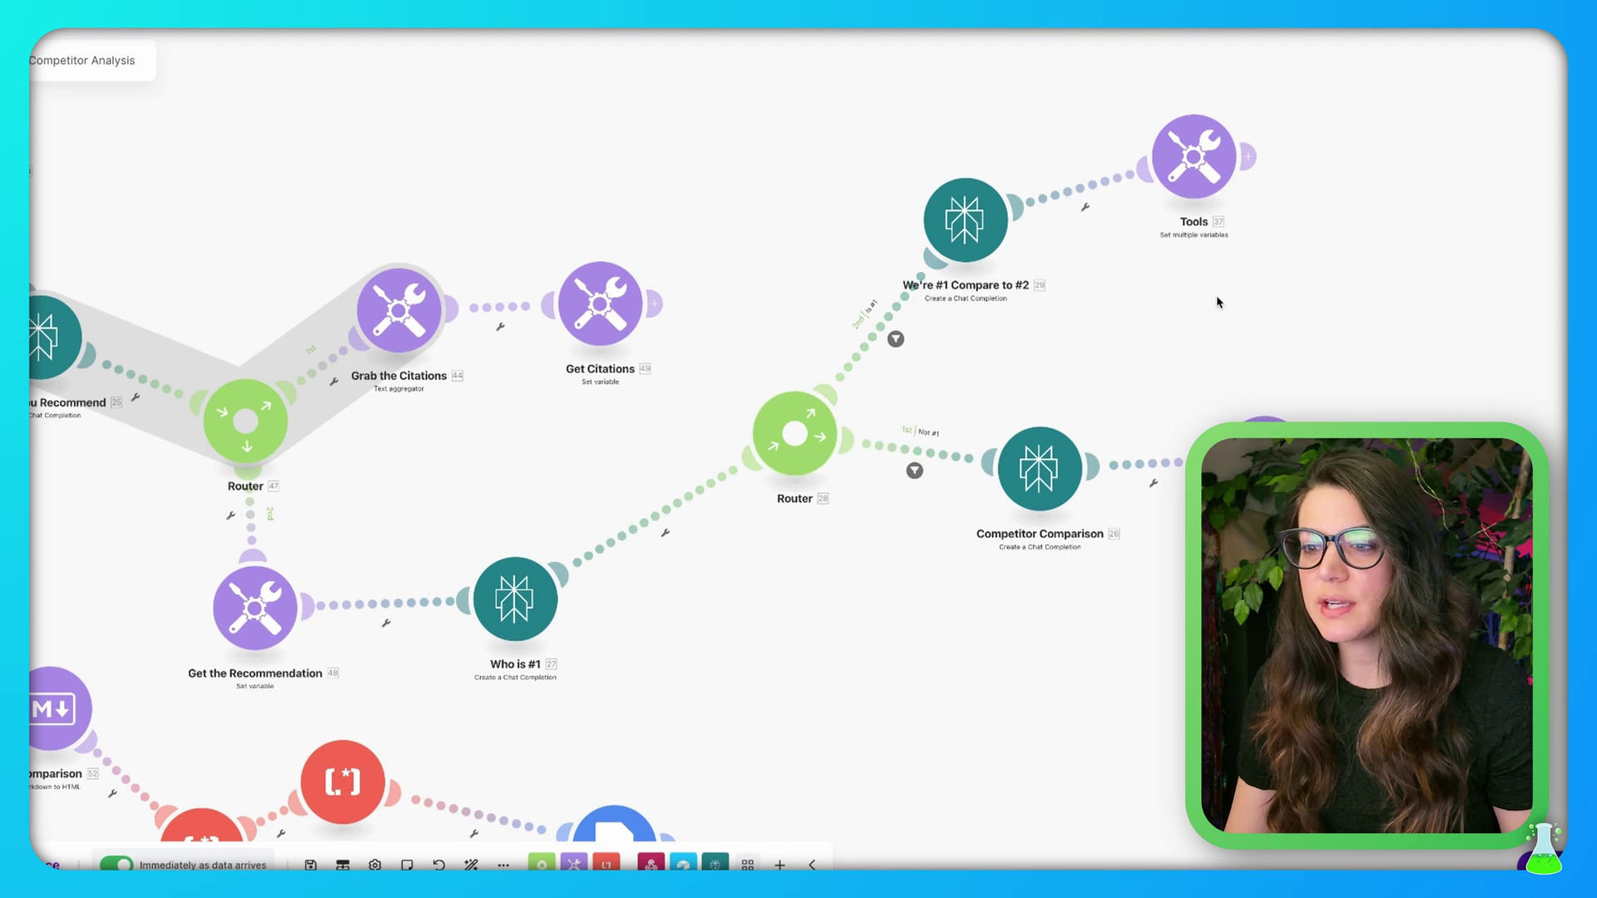
{"action": "left_click_drag", "start_coordinate": [1220, 299], "coordinate": [1179, 332]}
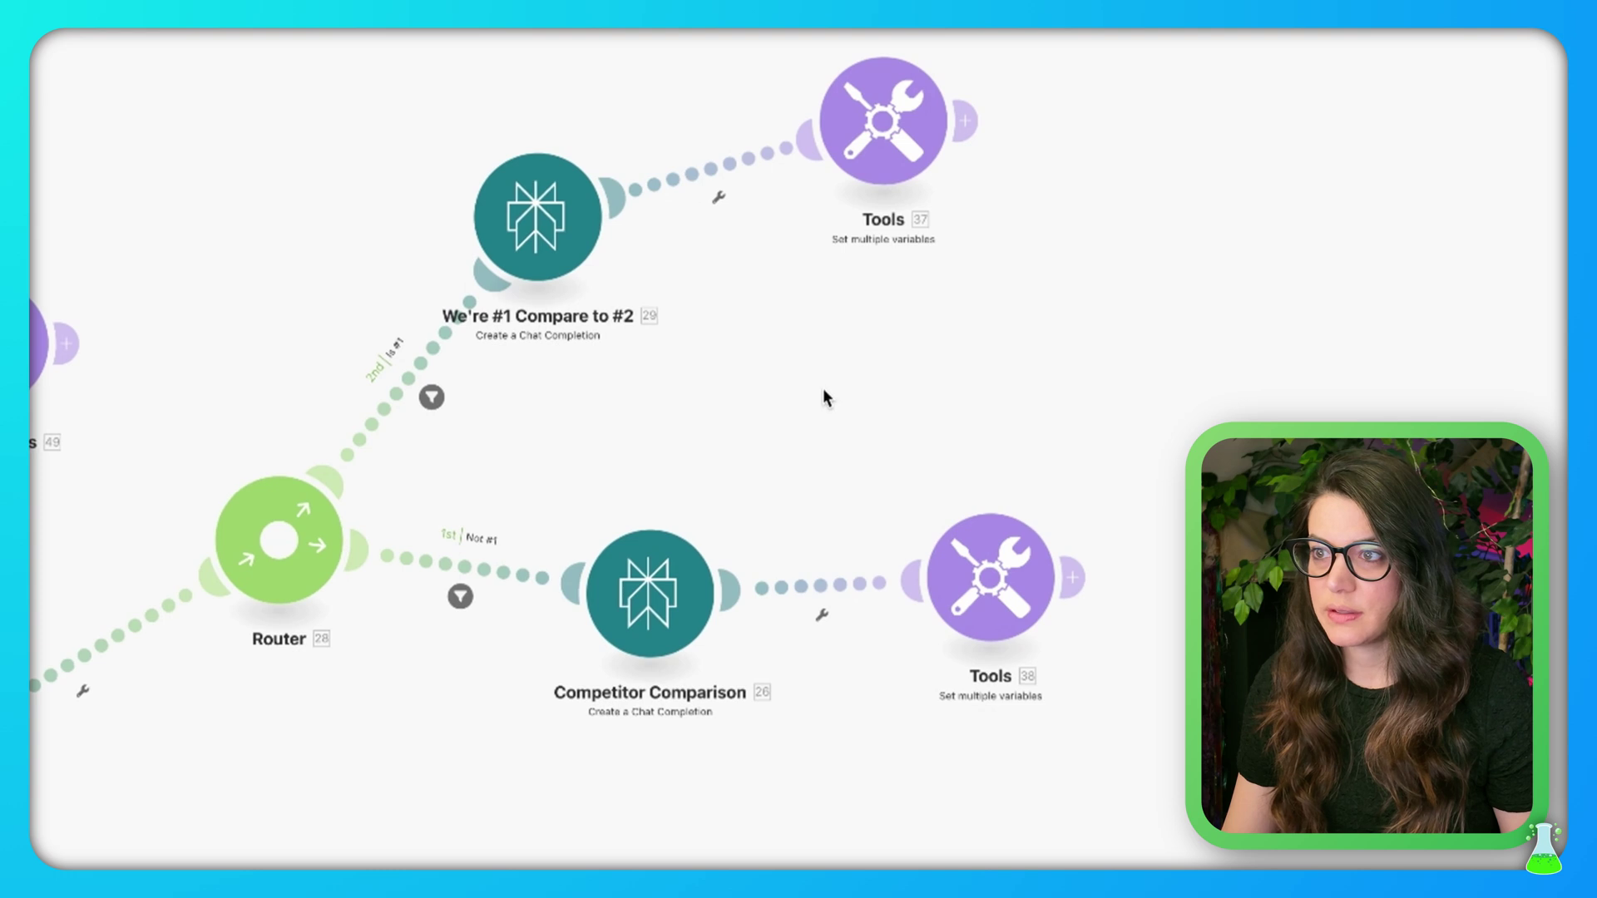
Review the Is #1 filter condition (27. Choices[].Message.Content contains 45. Business Name) and close it
{"action": "left_click", "coordinate": [409, 385]}
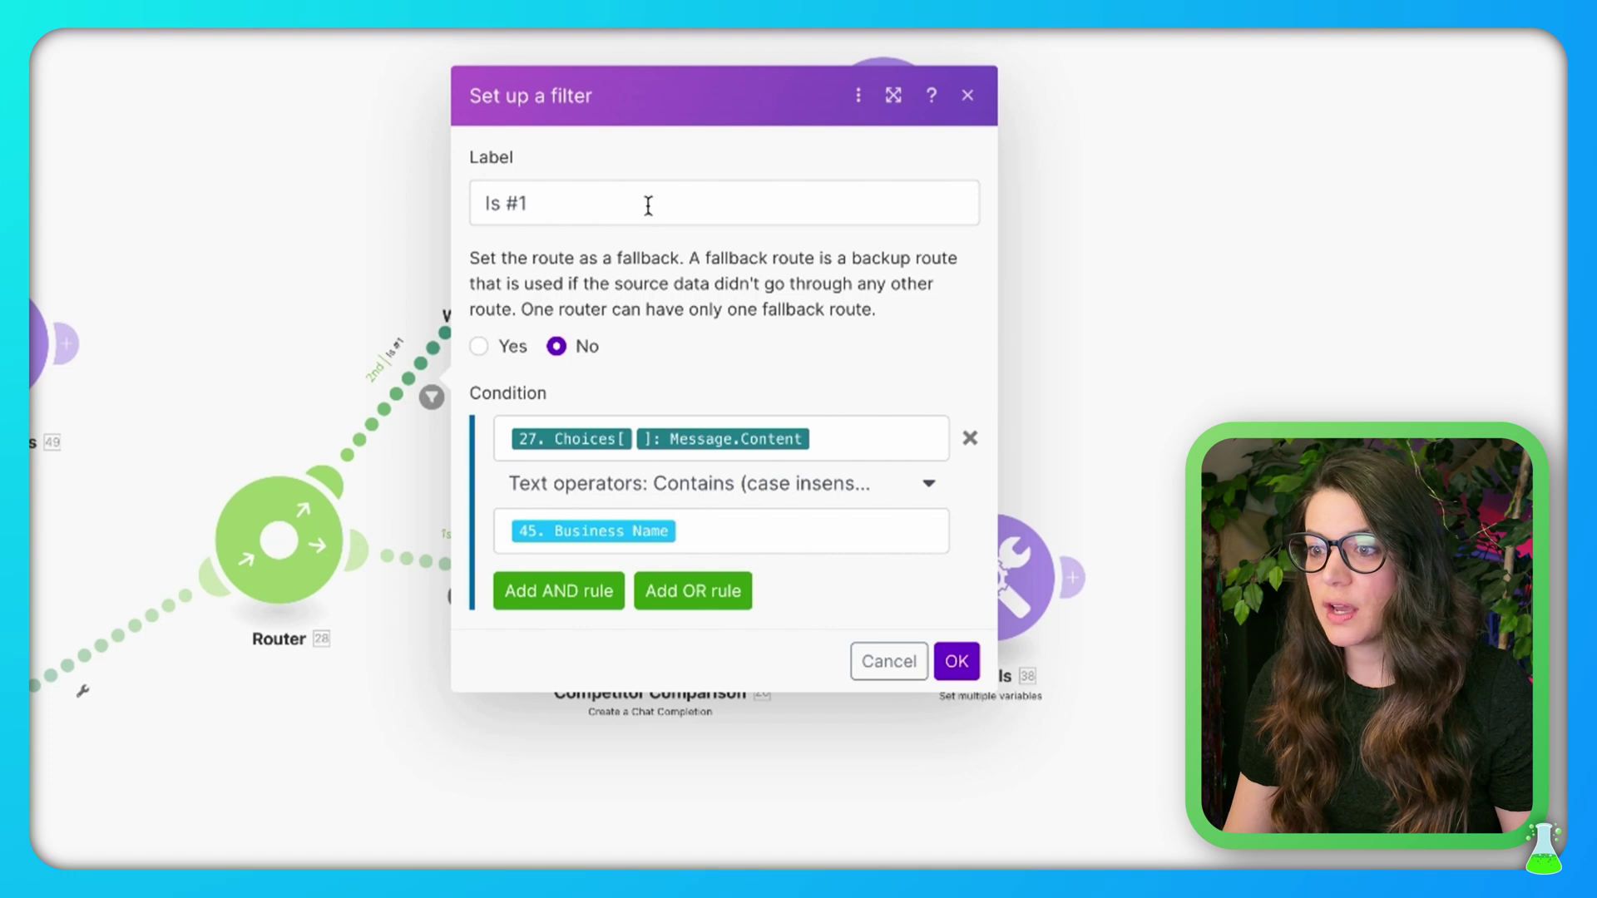
{"action": "left_click", "coordinate": [875, 432]}
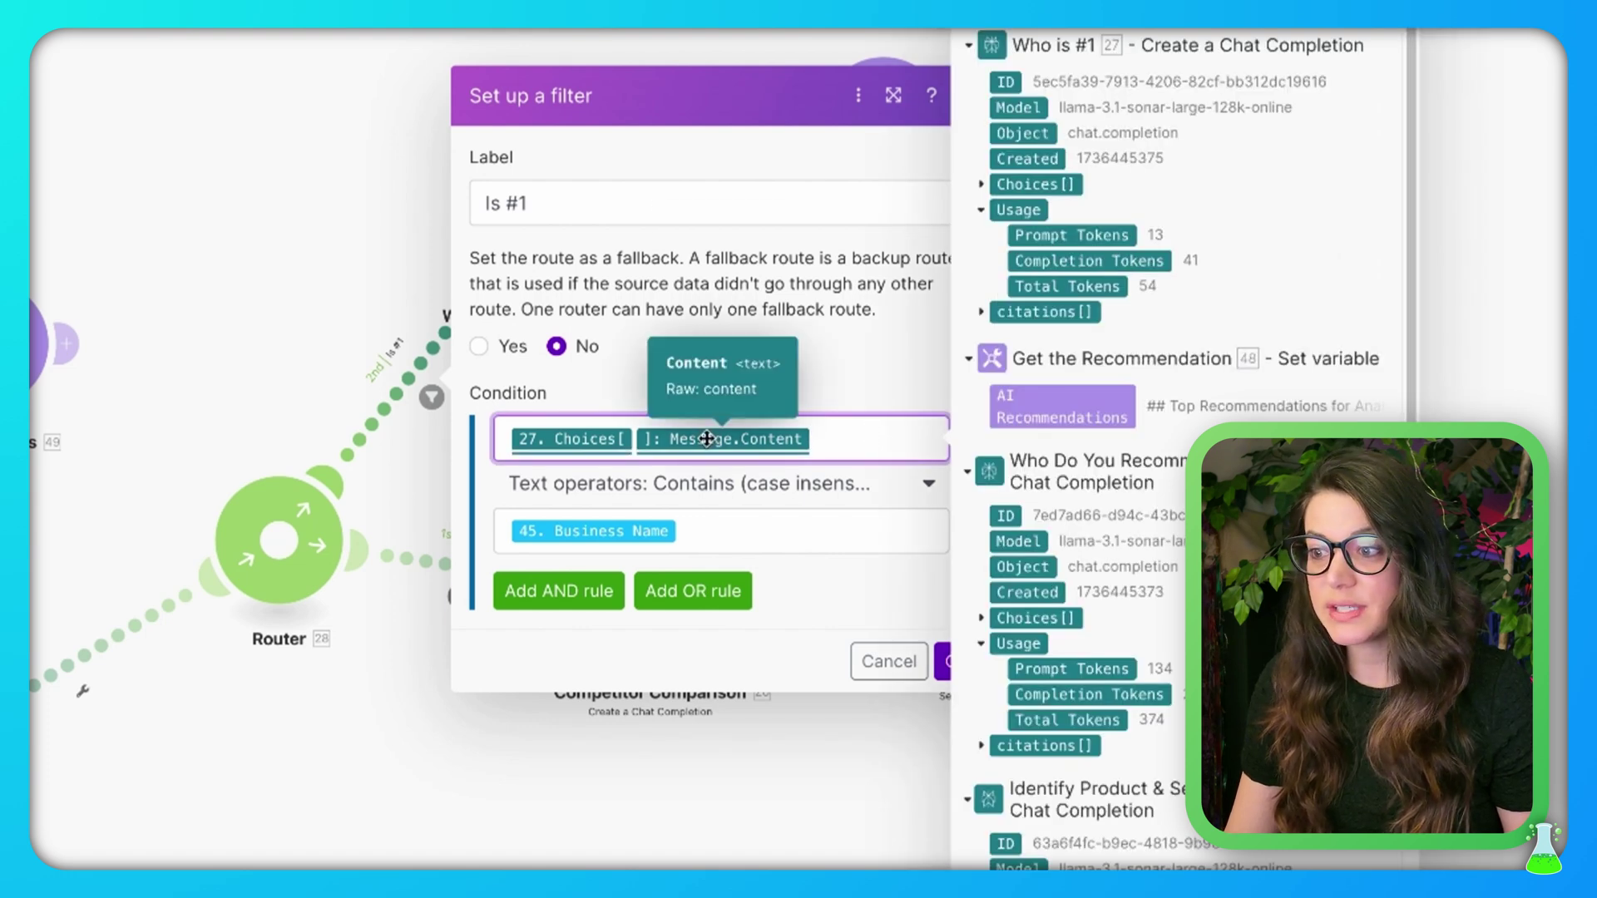
{"action": "left_click", "coordinate": [802, 521]}
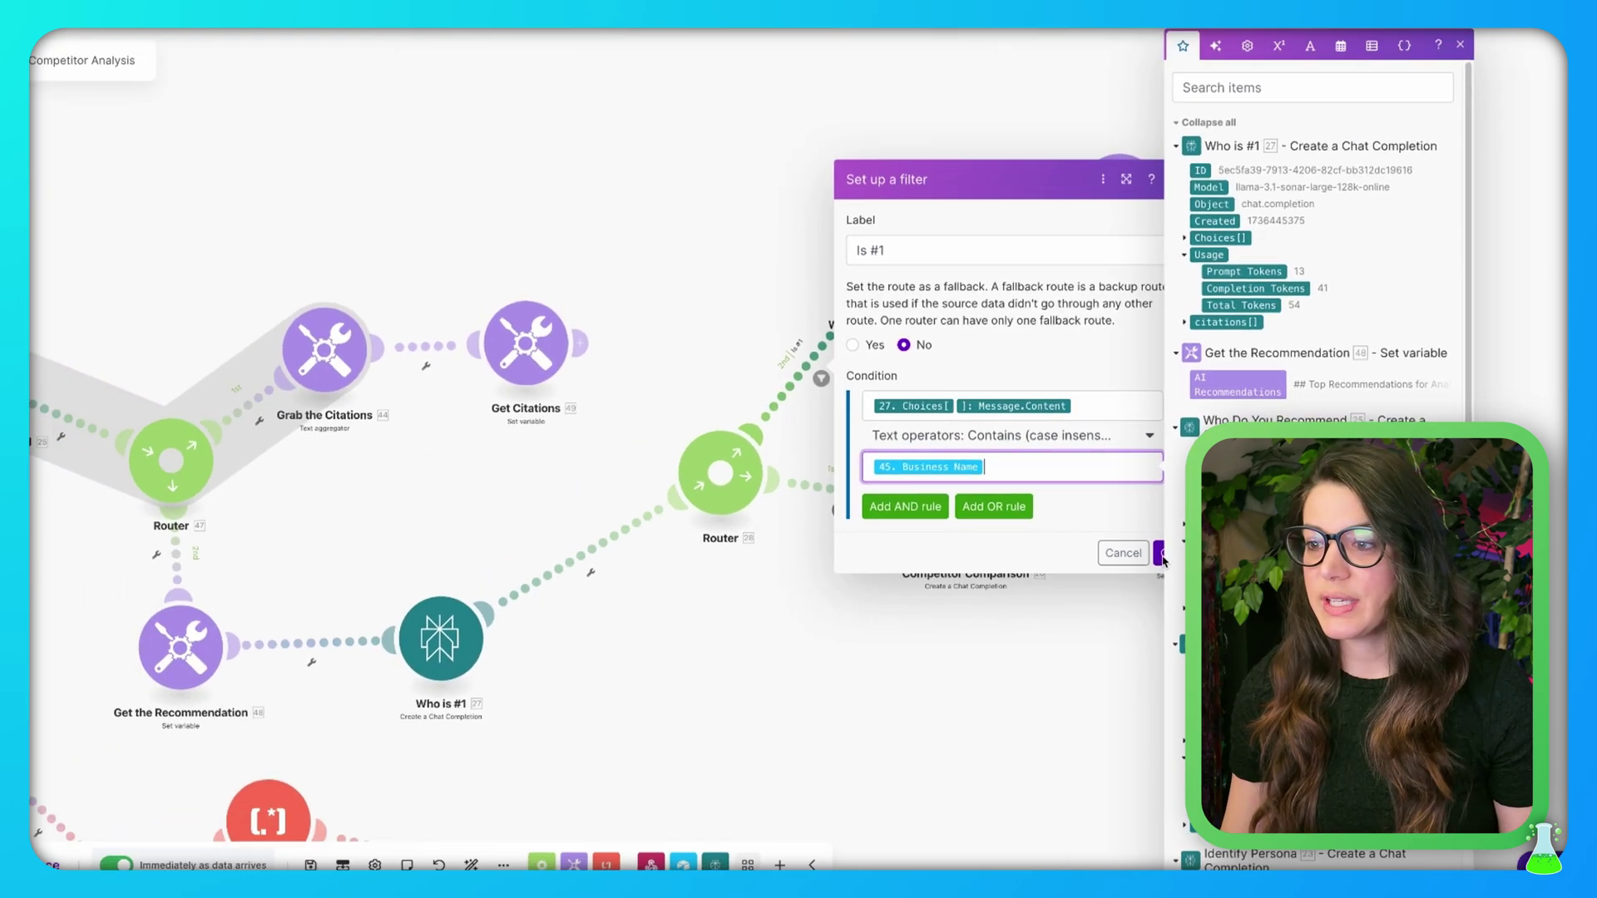
{"action": "left_click", "coordinate": [947, 663]}
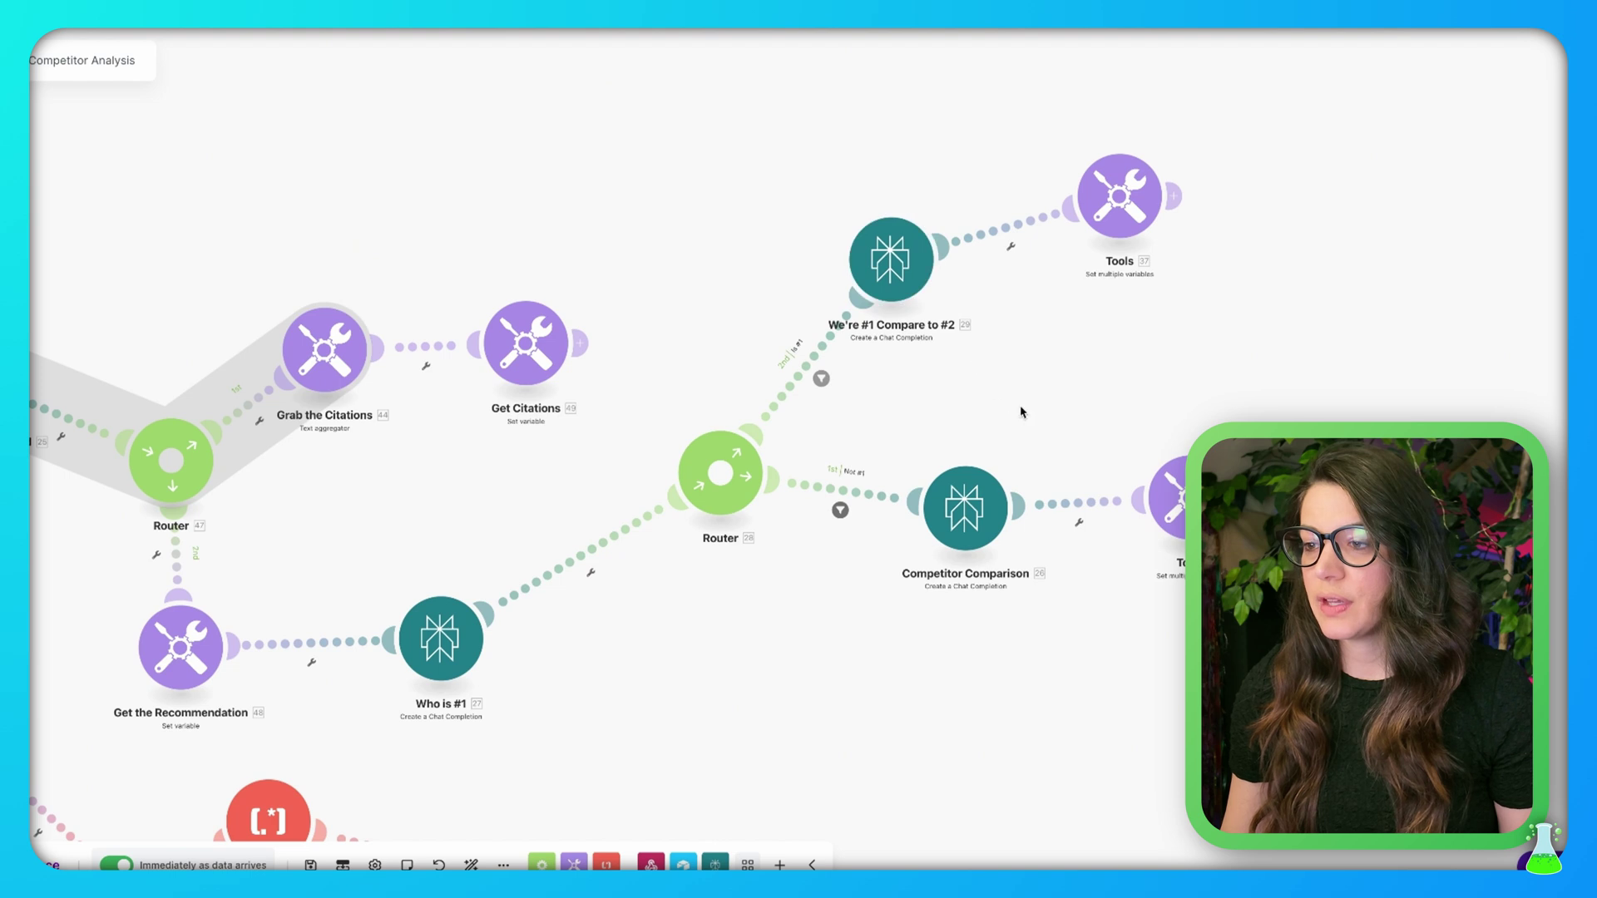
{"action": "left_click", "coordinate": [914, 269]}
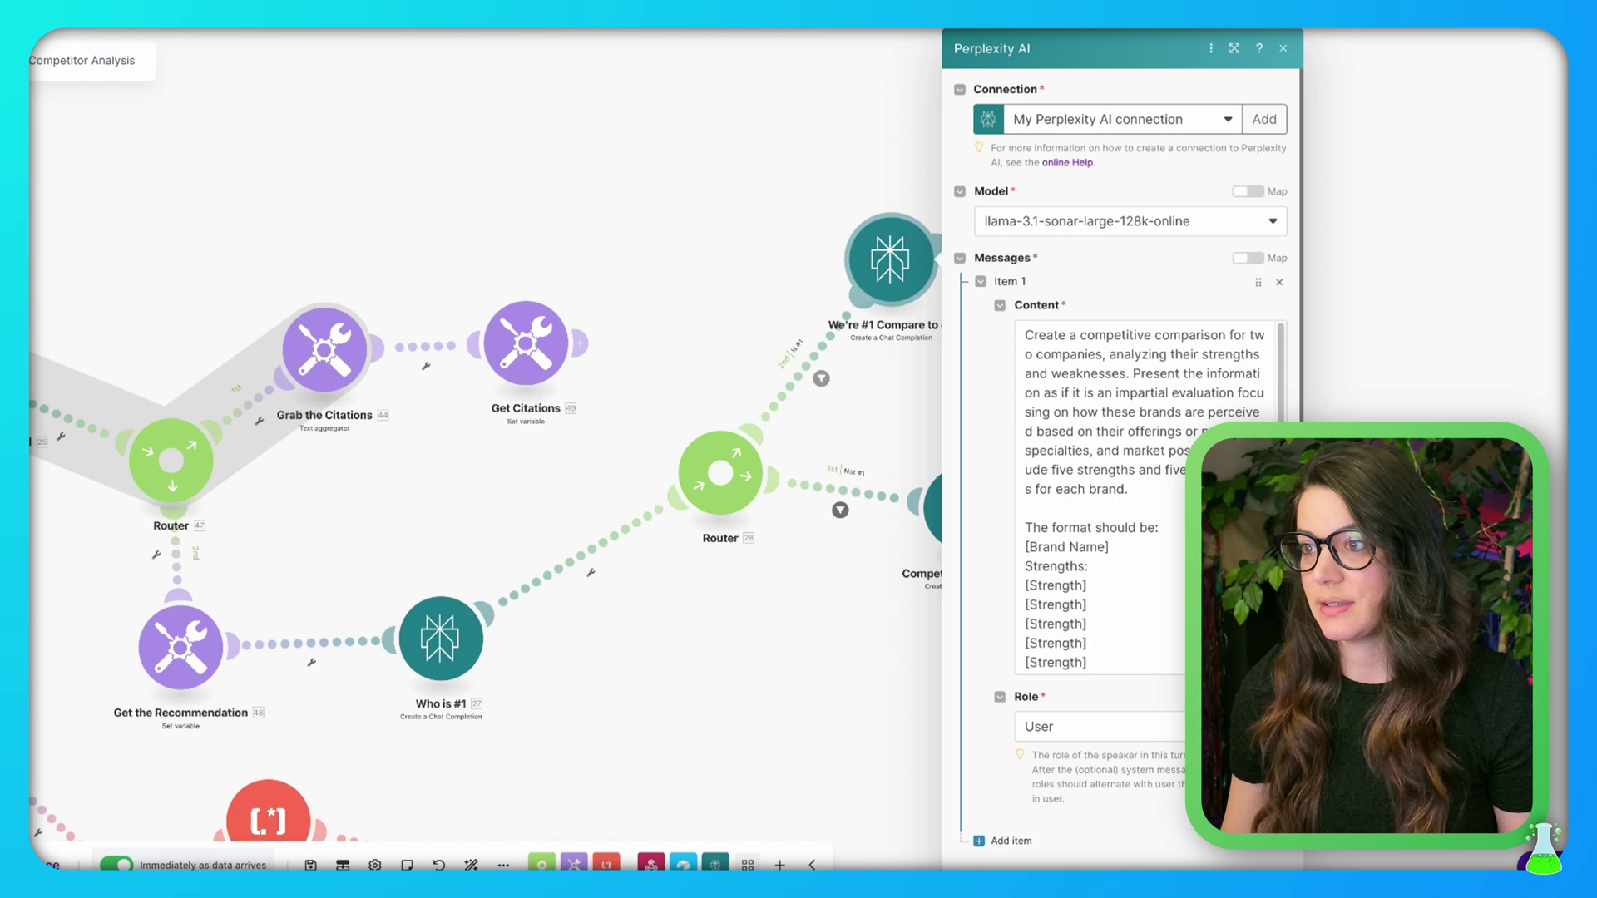
{"action": "left_click", "coordinate": [1234, 48]}
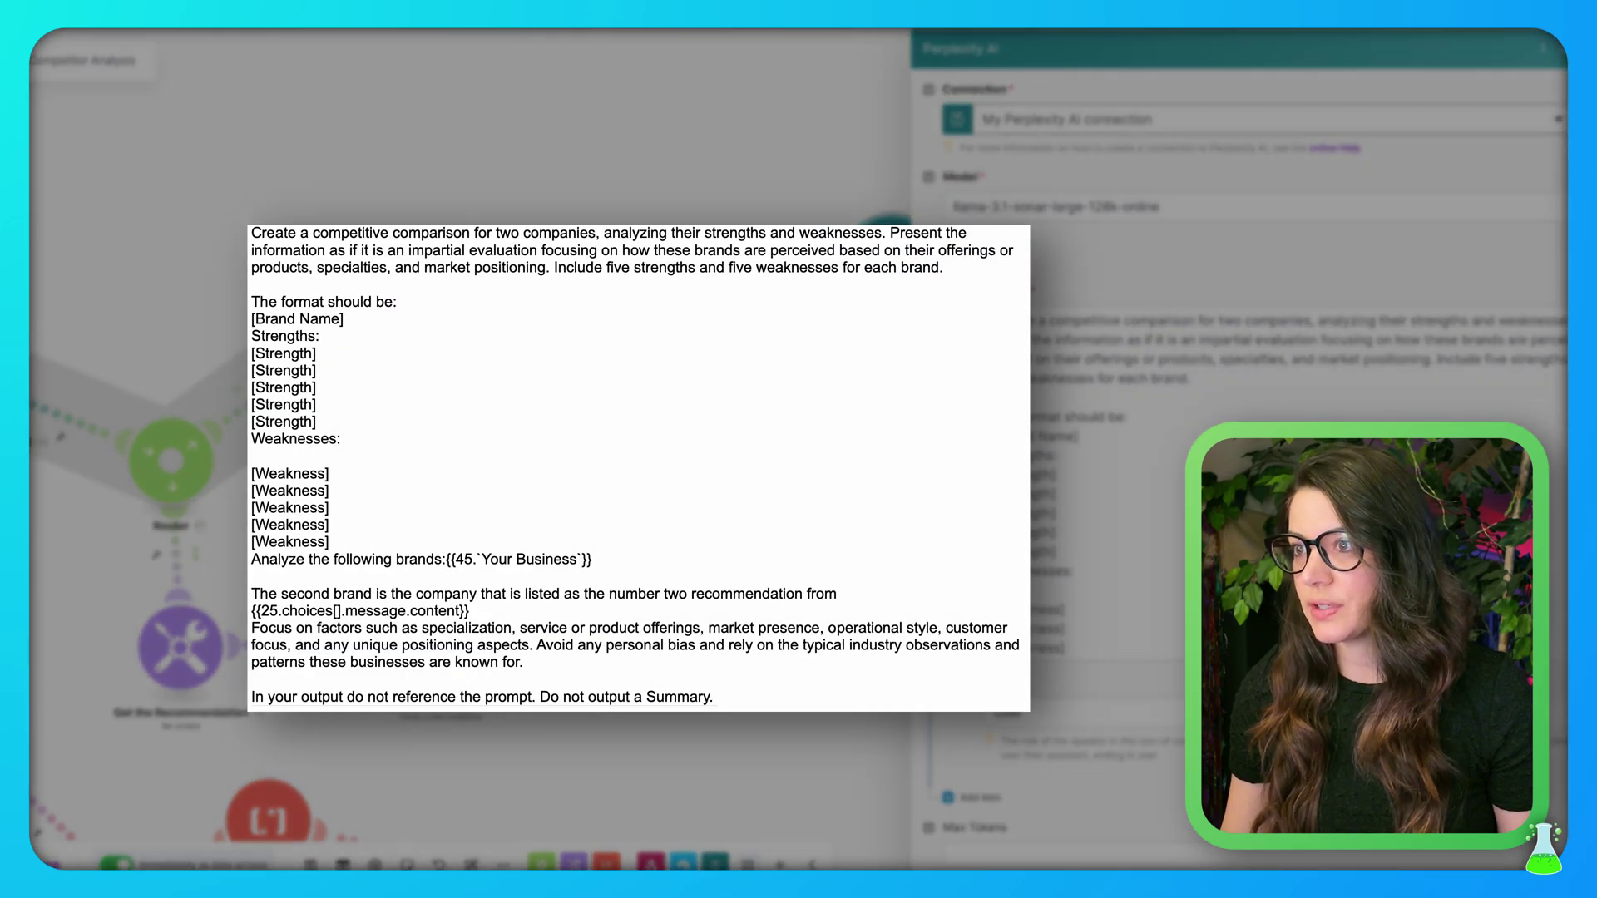
{"action": "scroll", "coordinate": [1274, 482], "scroll_direction": "down", "scroll_amount": 3}
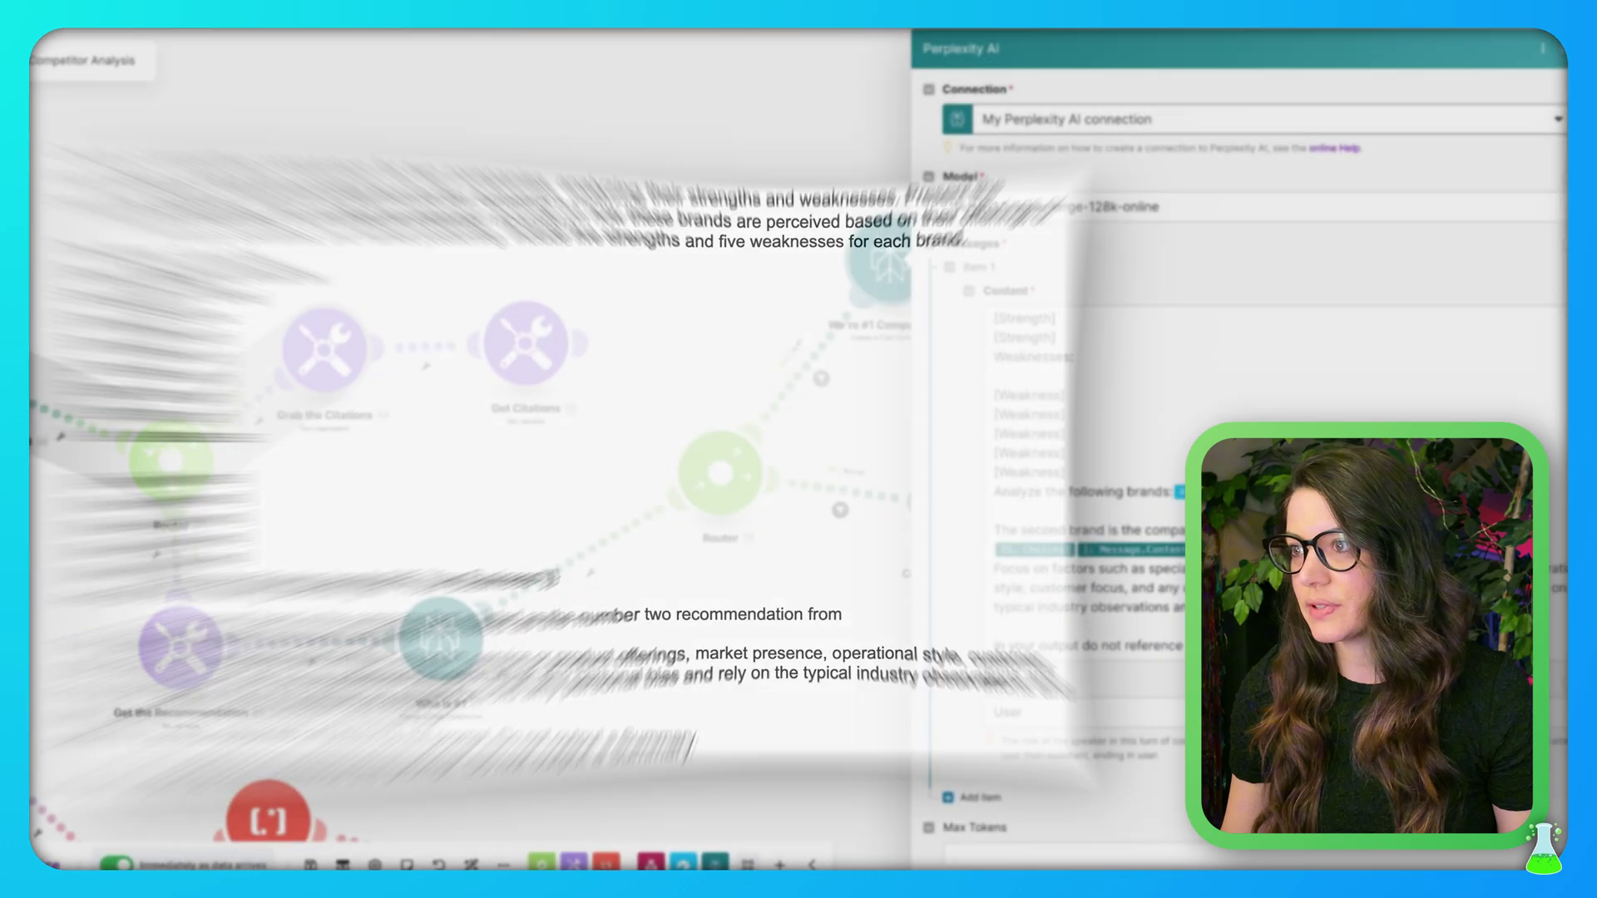
{"action": "scroll", "coordinate": [1247, 466], "scroll_direction": "down", "scroll_amount": 1}
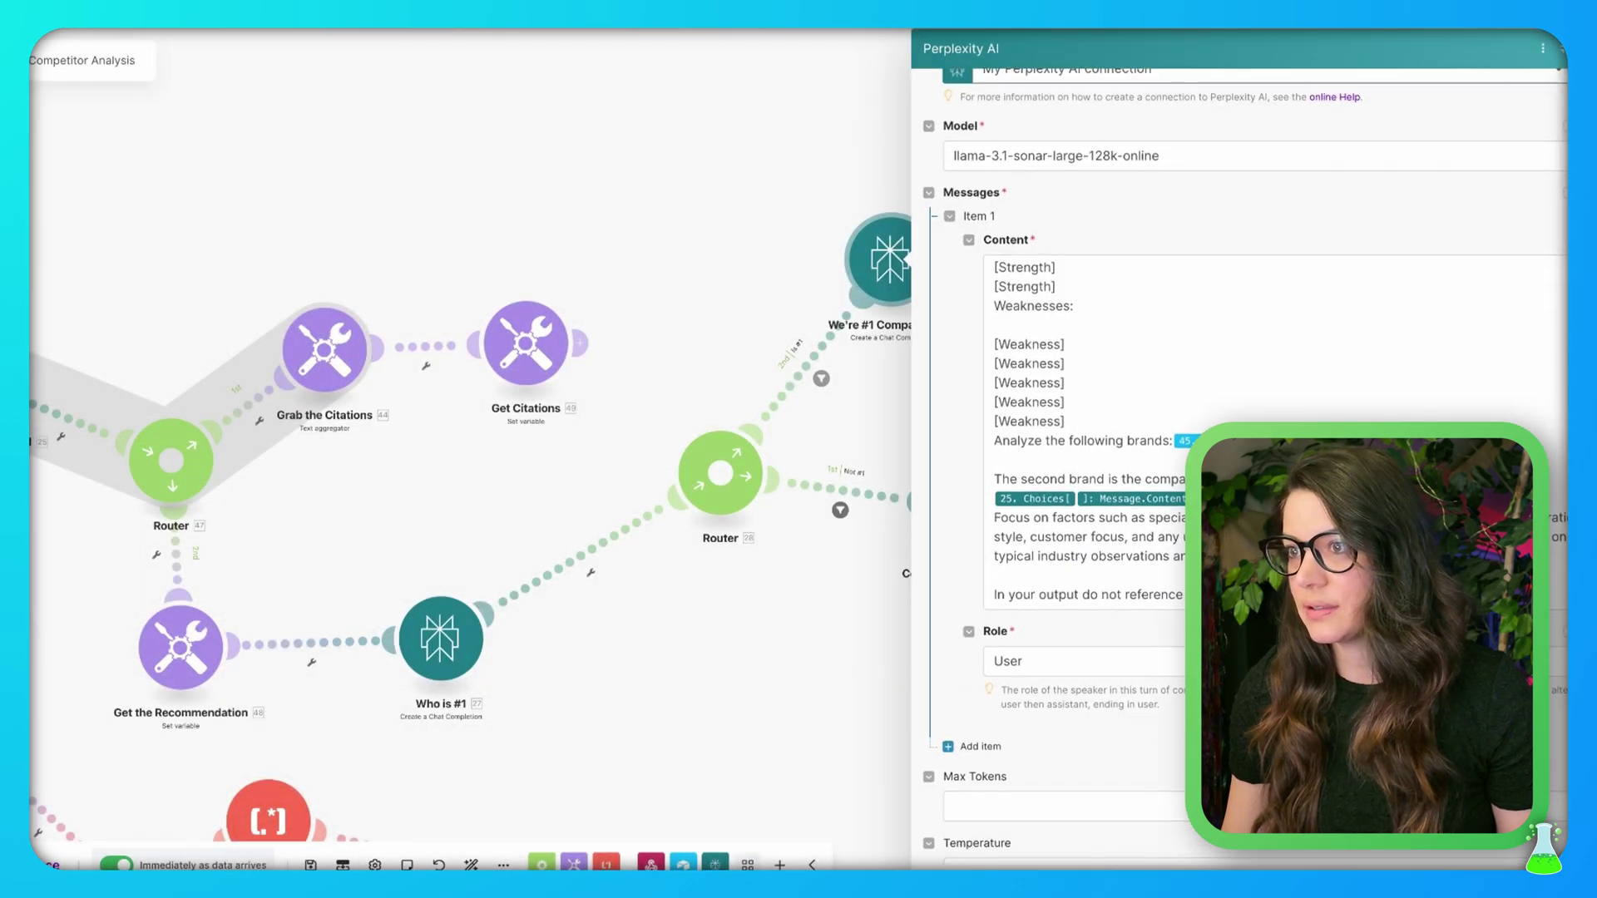
{"action": "scroll", "coordinate": [1251, 367], "scroll_direction": "up", "scroll_amount": 1}
{"action": "left_click", "coordinate": [1273, 564]}
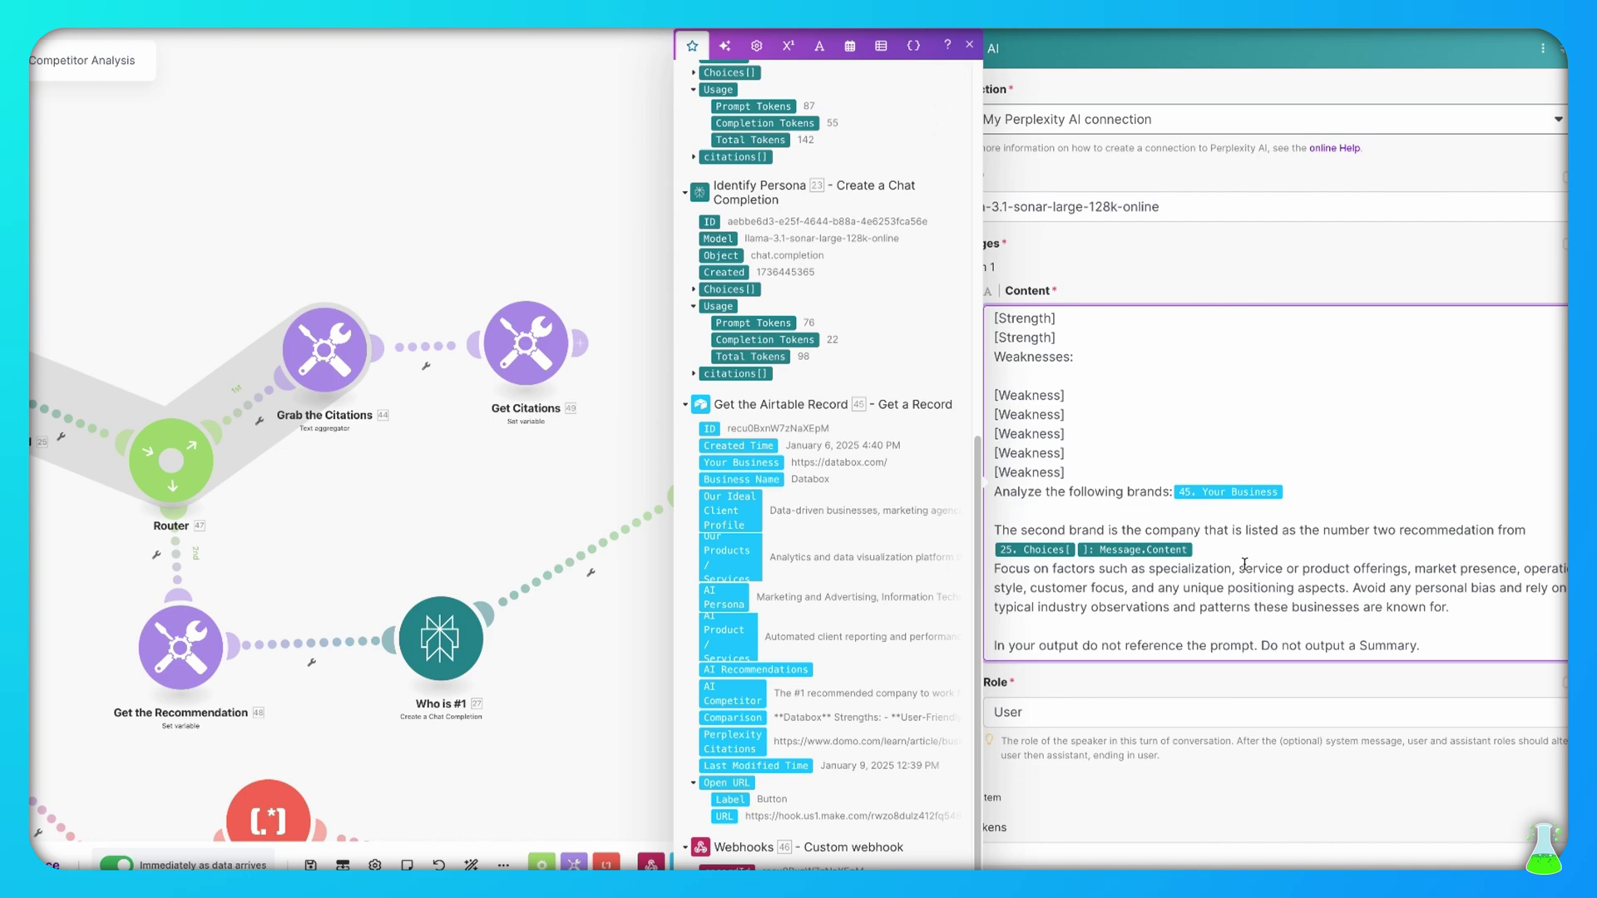
{"action": "left_click", "coordinate": [1250, 553]}
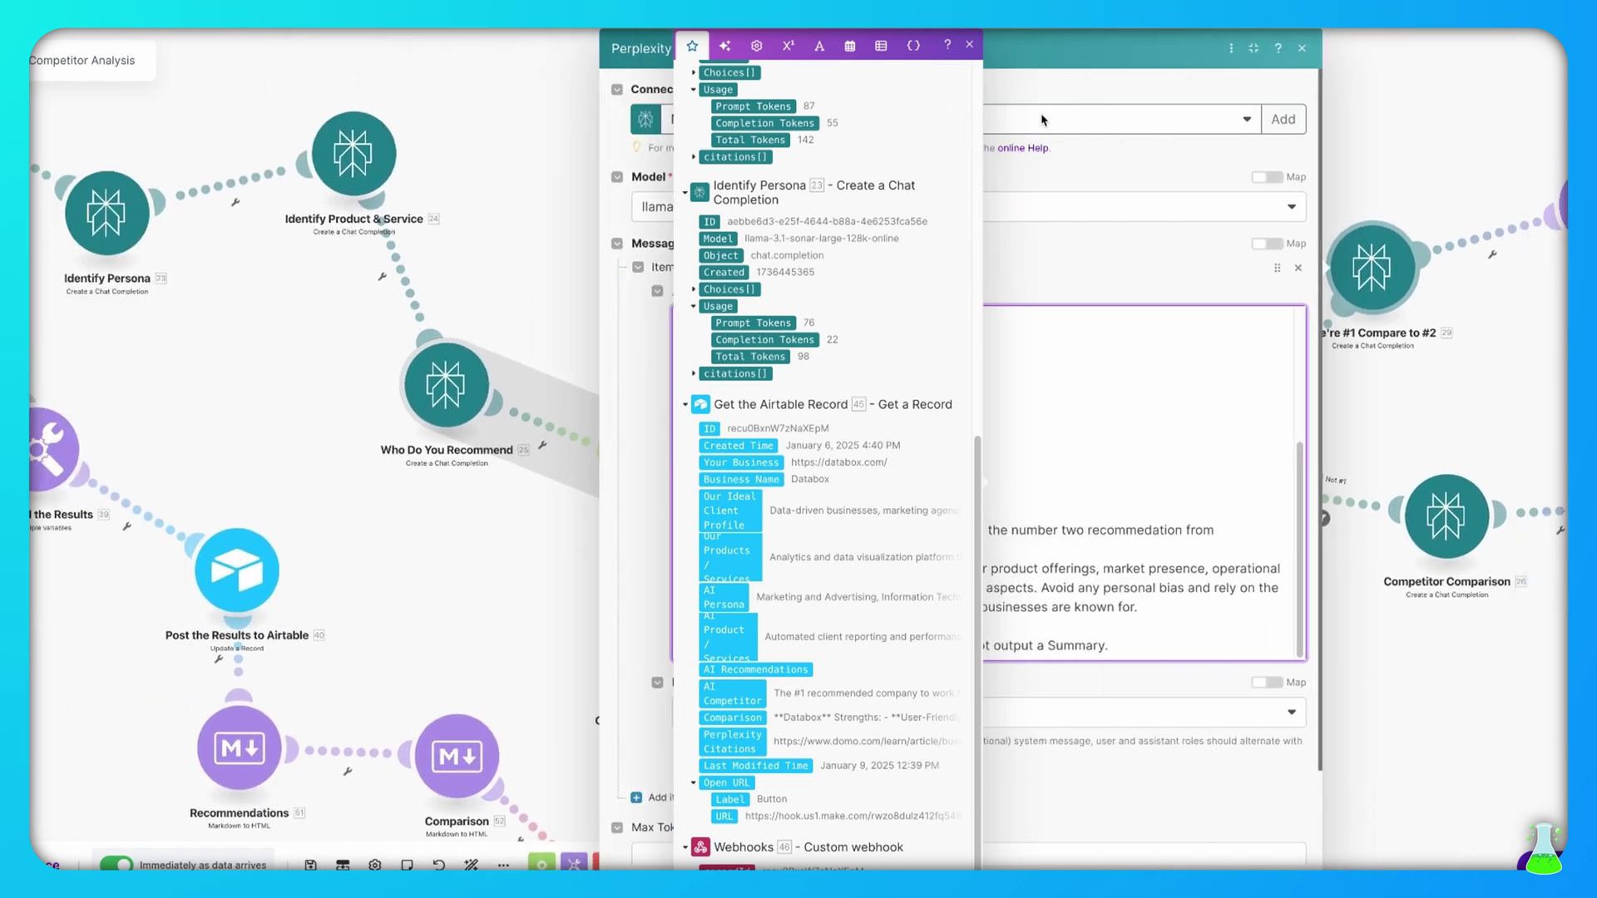
{"action": "left_click", "coordinate": [970, 45]}
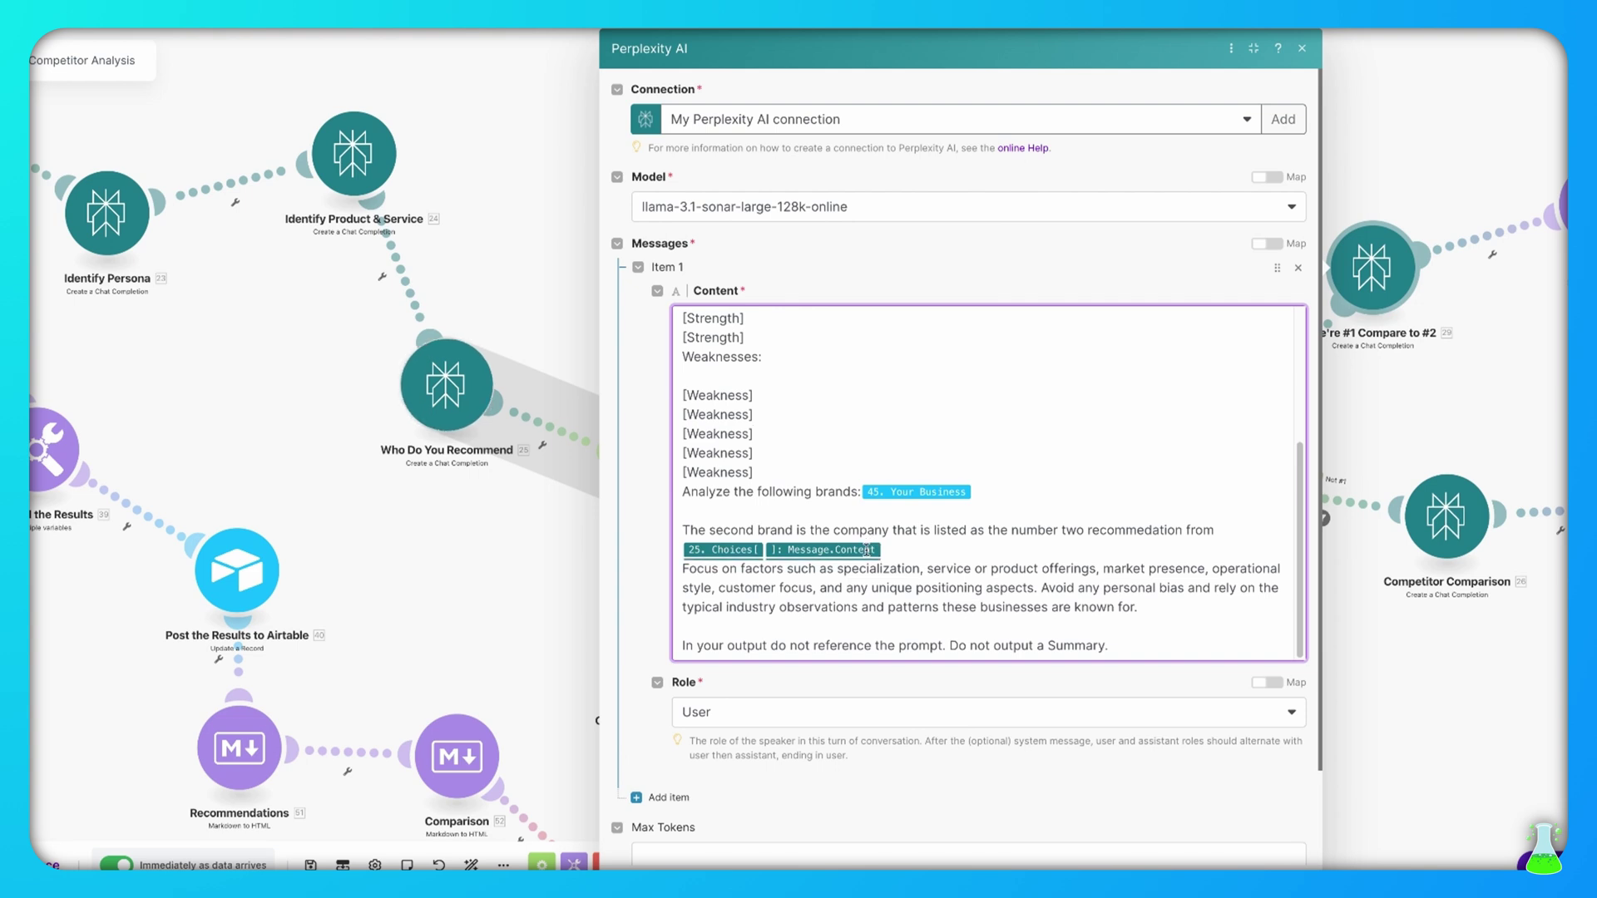
{"action": "left_click", "coordinate": [924, 548]}
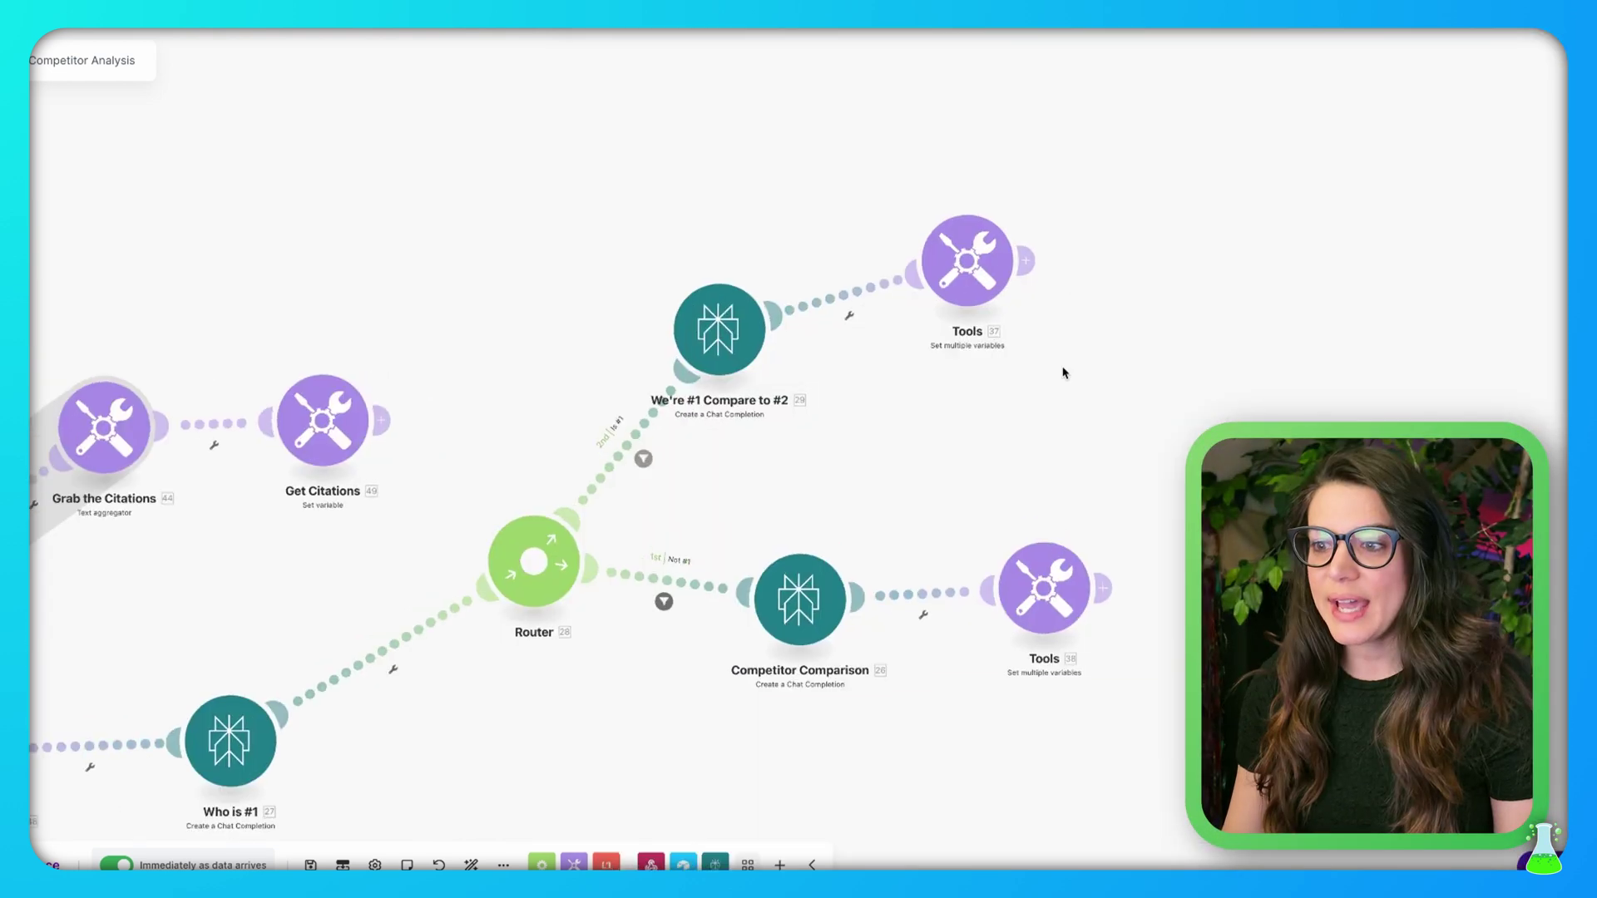
{"action": "scroll", "coordinate": [1070, 304], "scroll_direction": "up", "scroll_amount": 3}
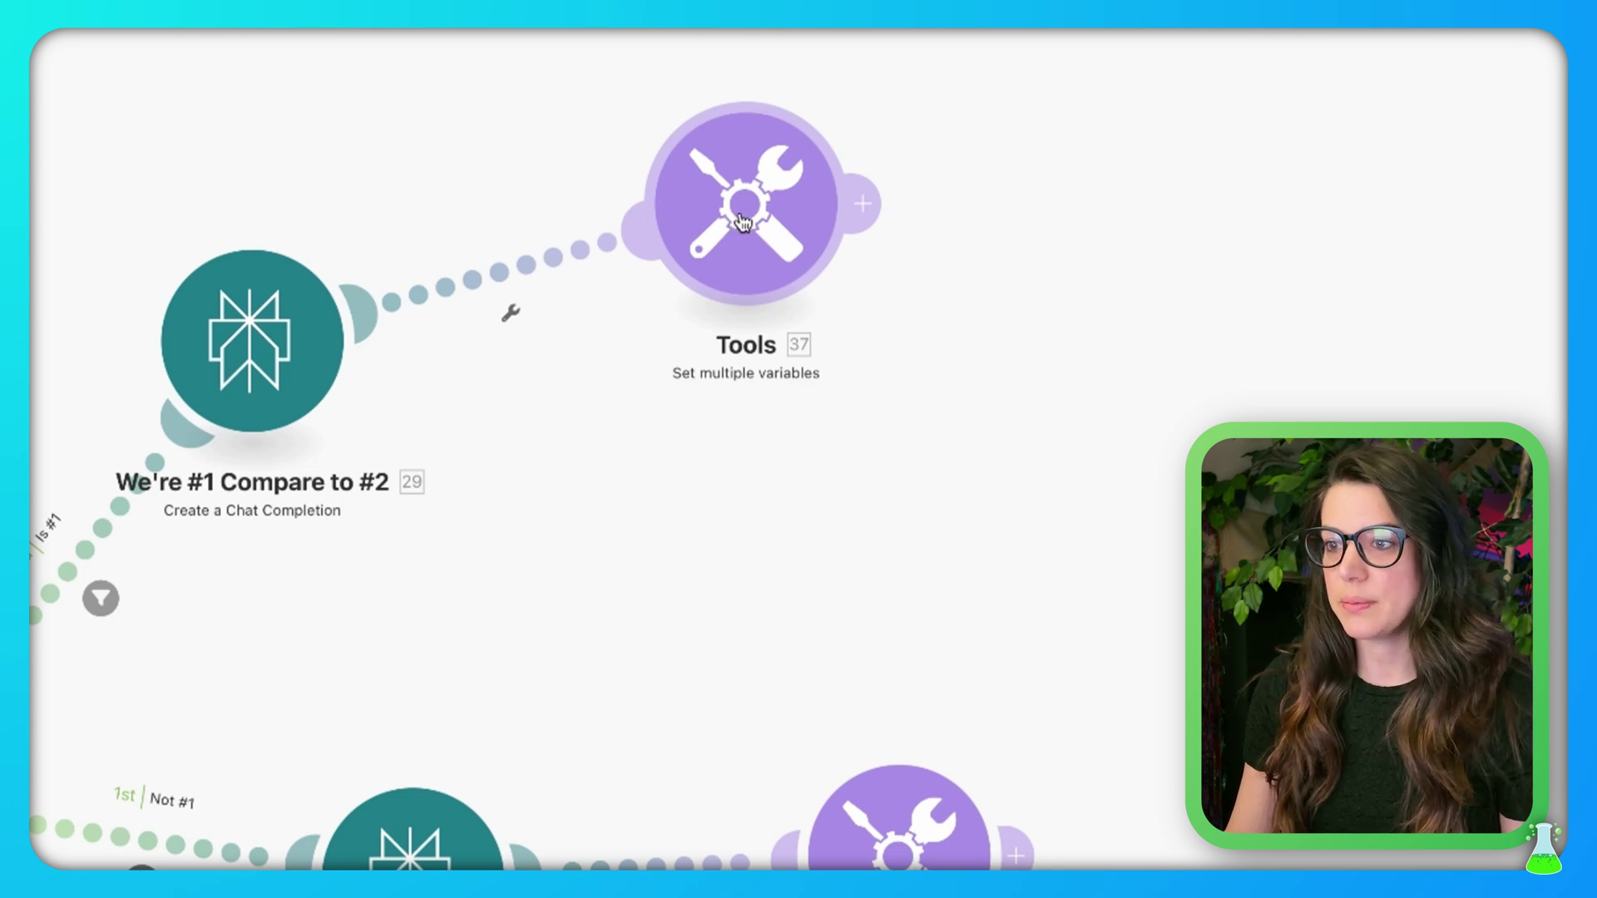
In Tools 37, check the Perplexity Persona and Perplexity Product Service variable mappings
{"action": "left_click", "coordinate": [743, 222]}
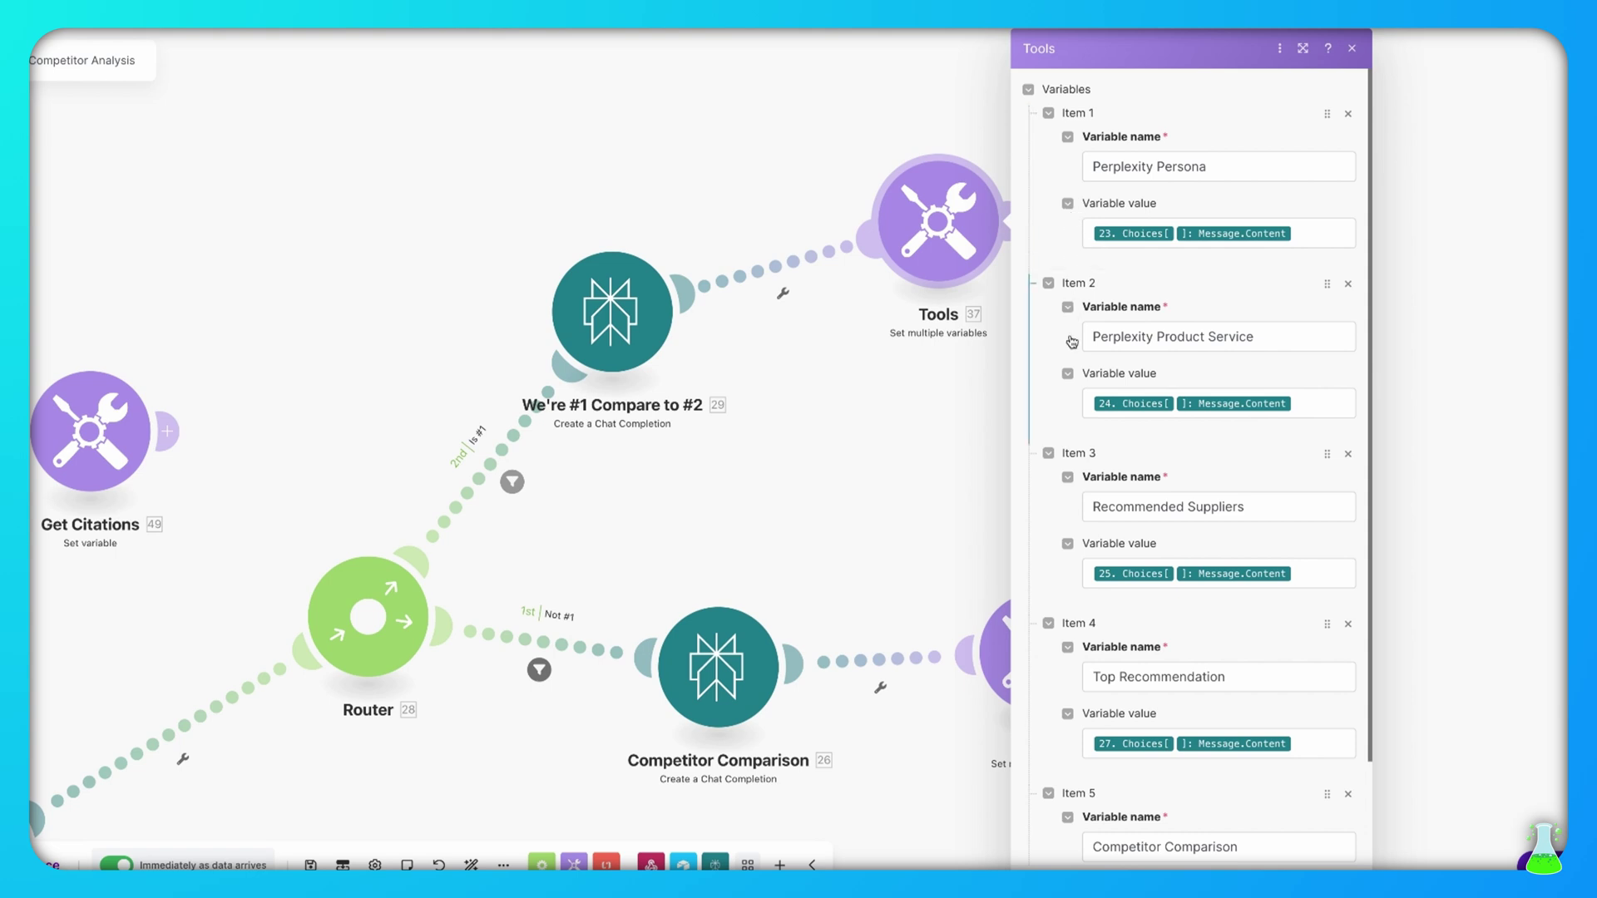
{"action": "scroll", "coordinate": [1290, 615], "scroll_direction": "down", "scroll_amount": 2}
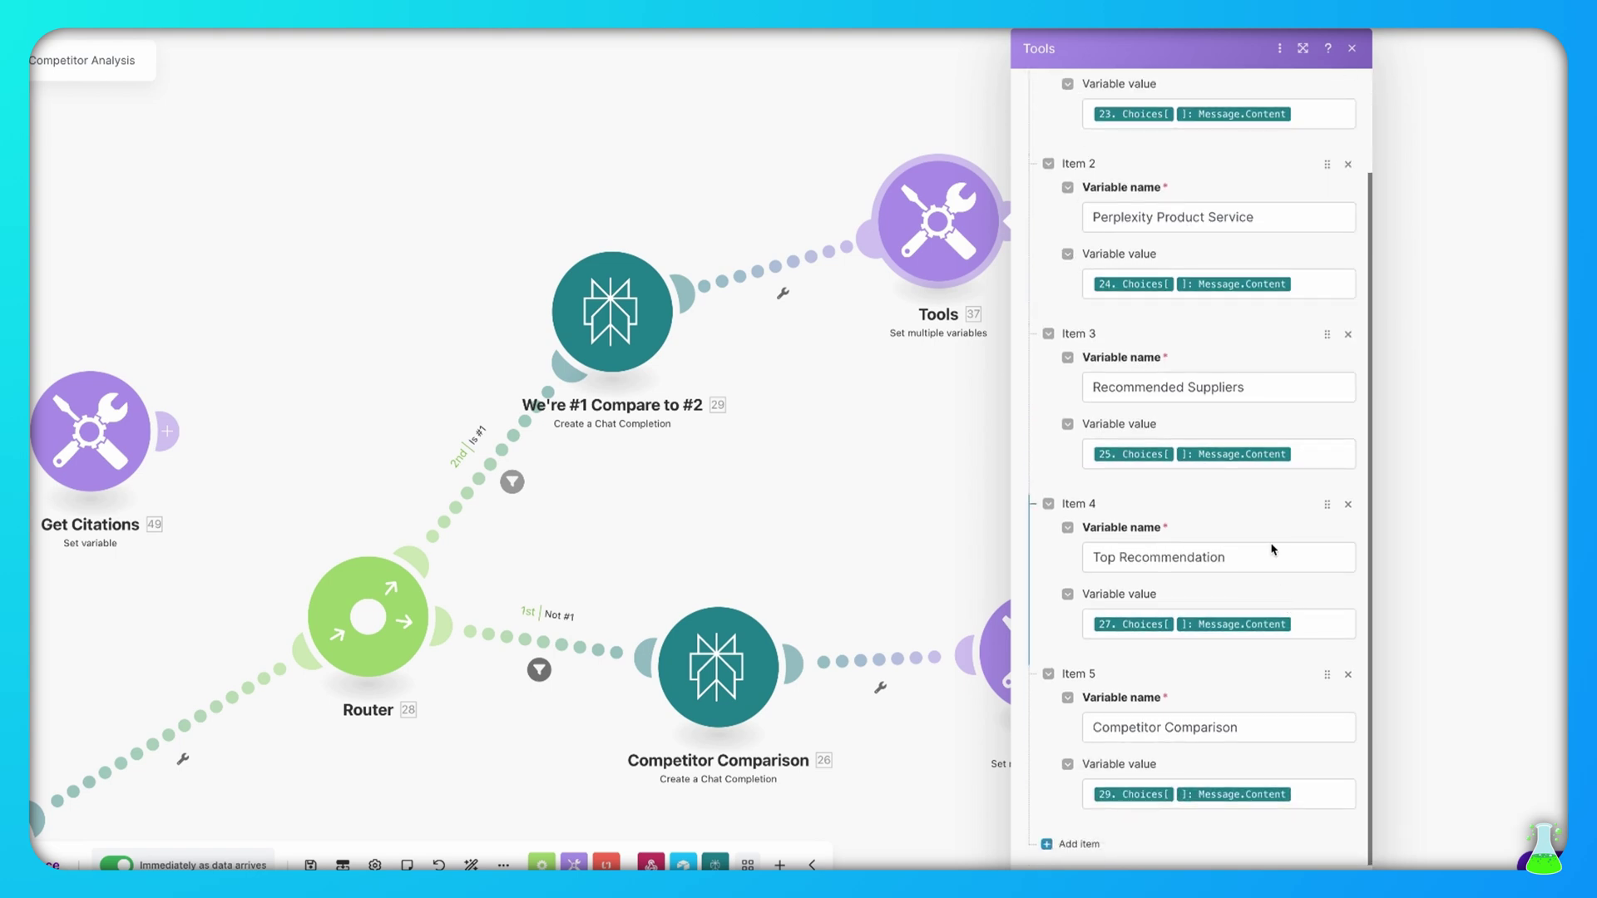
{"action": "scroll", "coordinate": [1268, 620], "scroll_direction": "up", "scroll_amount": 2}
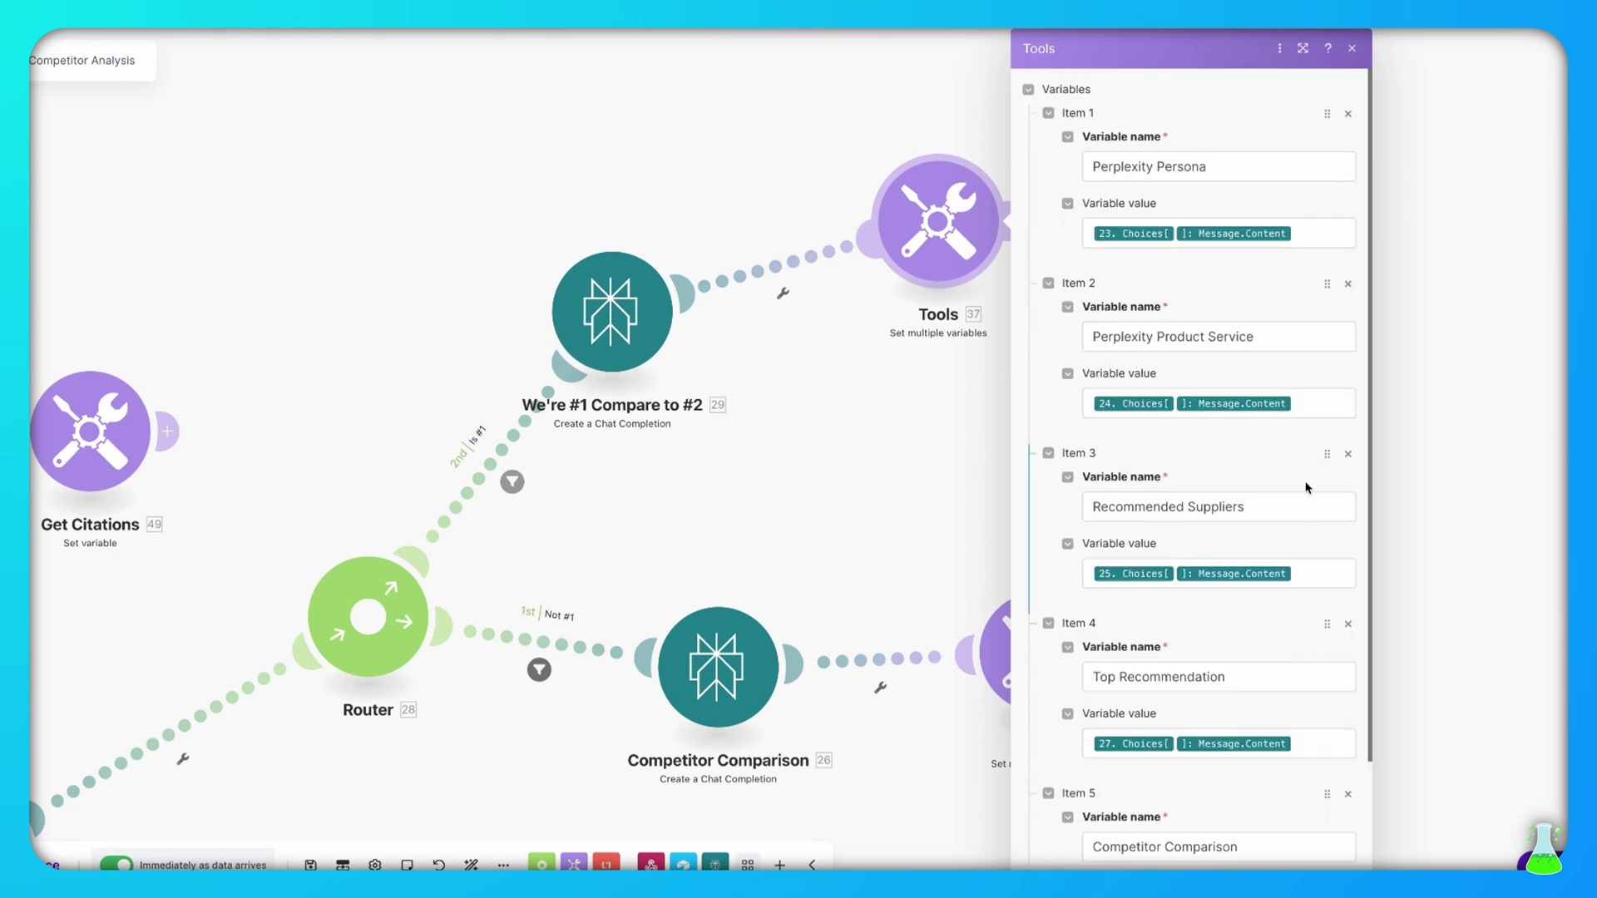
{"action": "left_click", "coordinate": [1228, 166]}
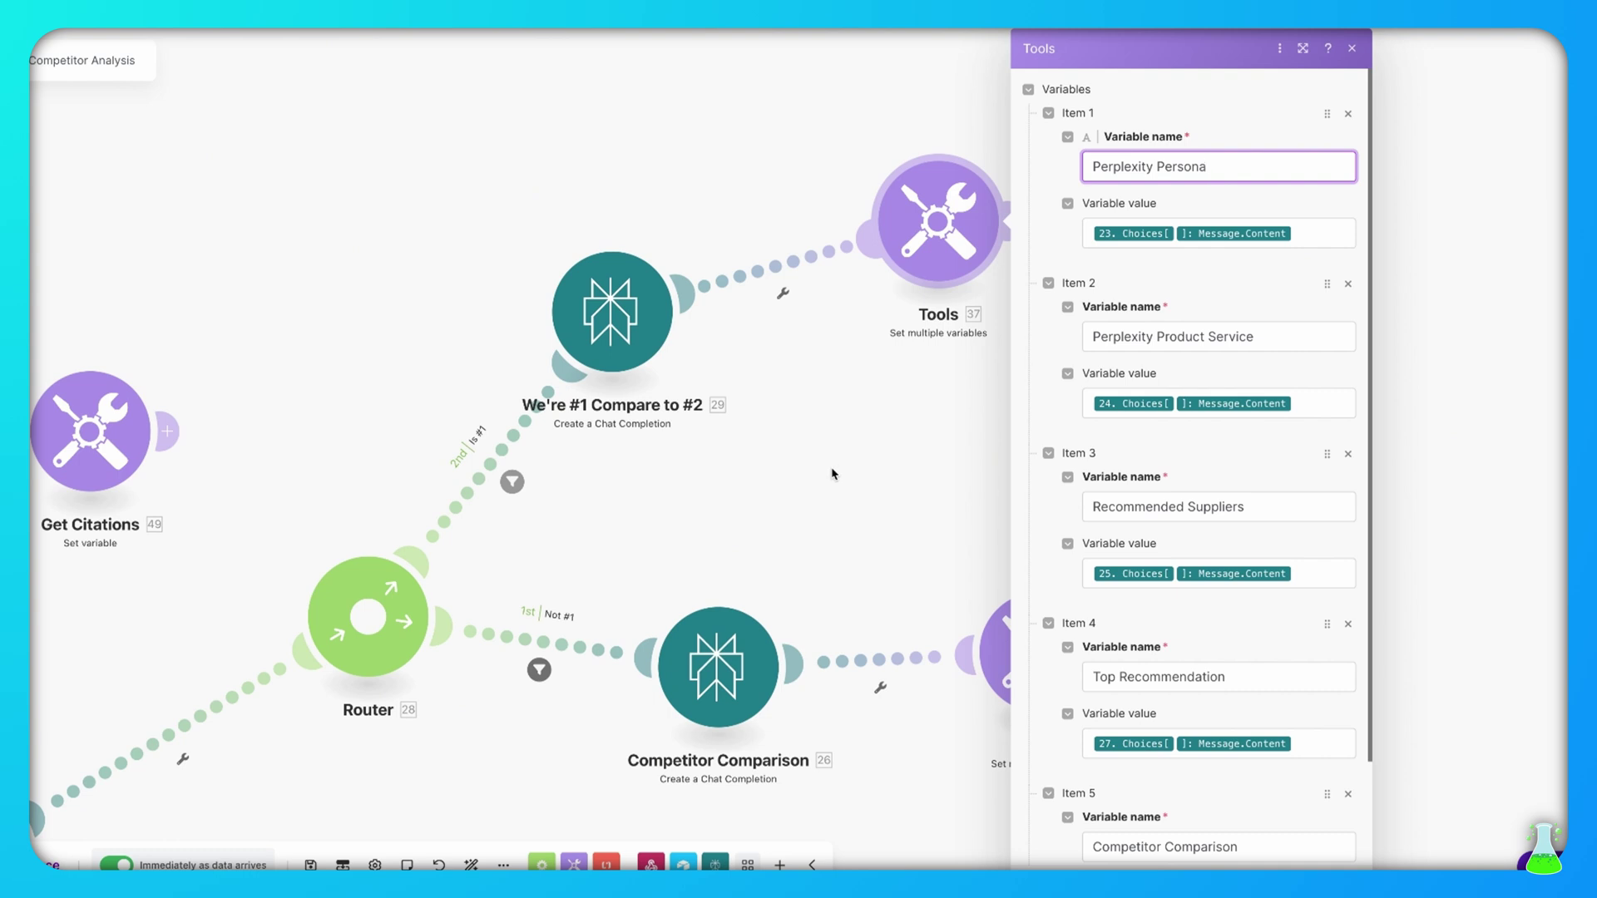
{"action": "left_click", "coordinate": [1300, 235]}
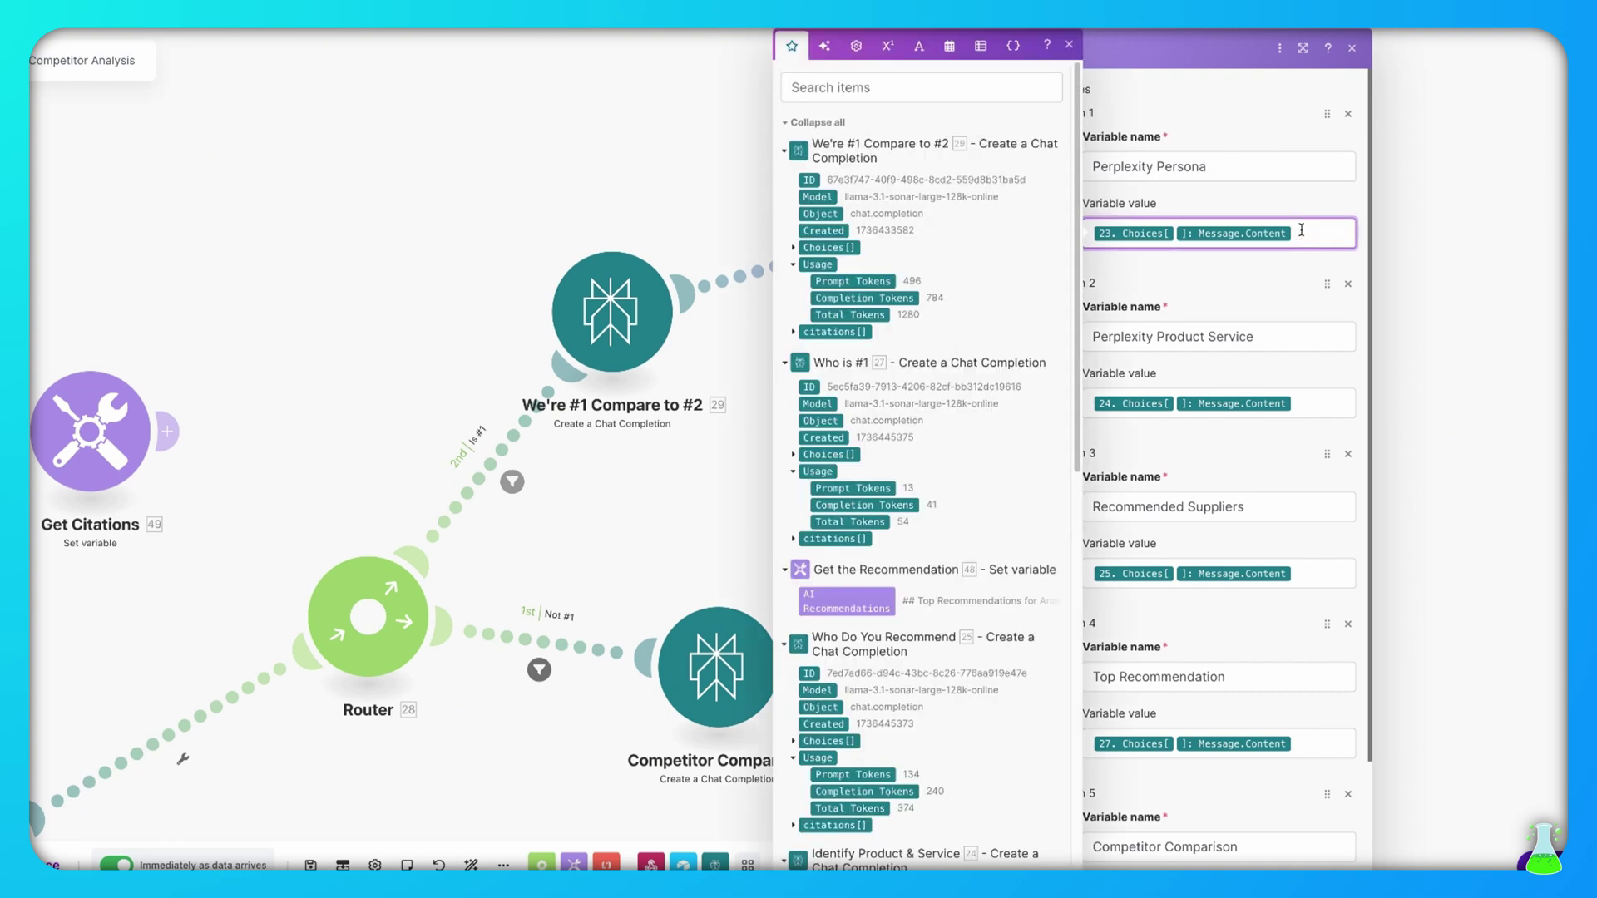
{"action": "scroll", "coordinate": [981, 598], "scroll_direction": "down", "scroll_amount": 5}
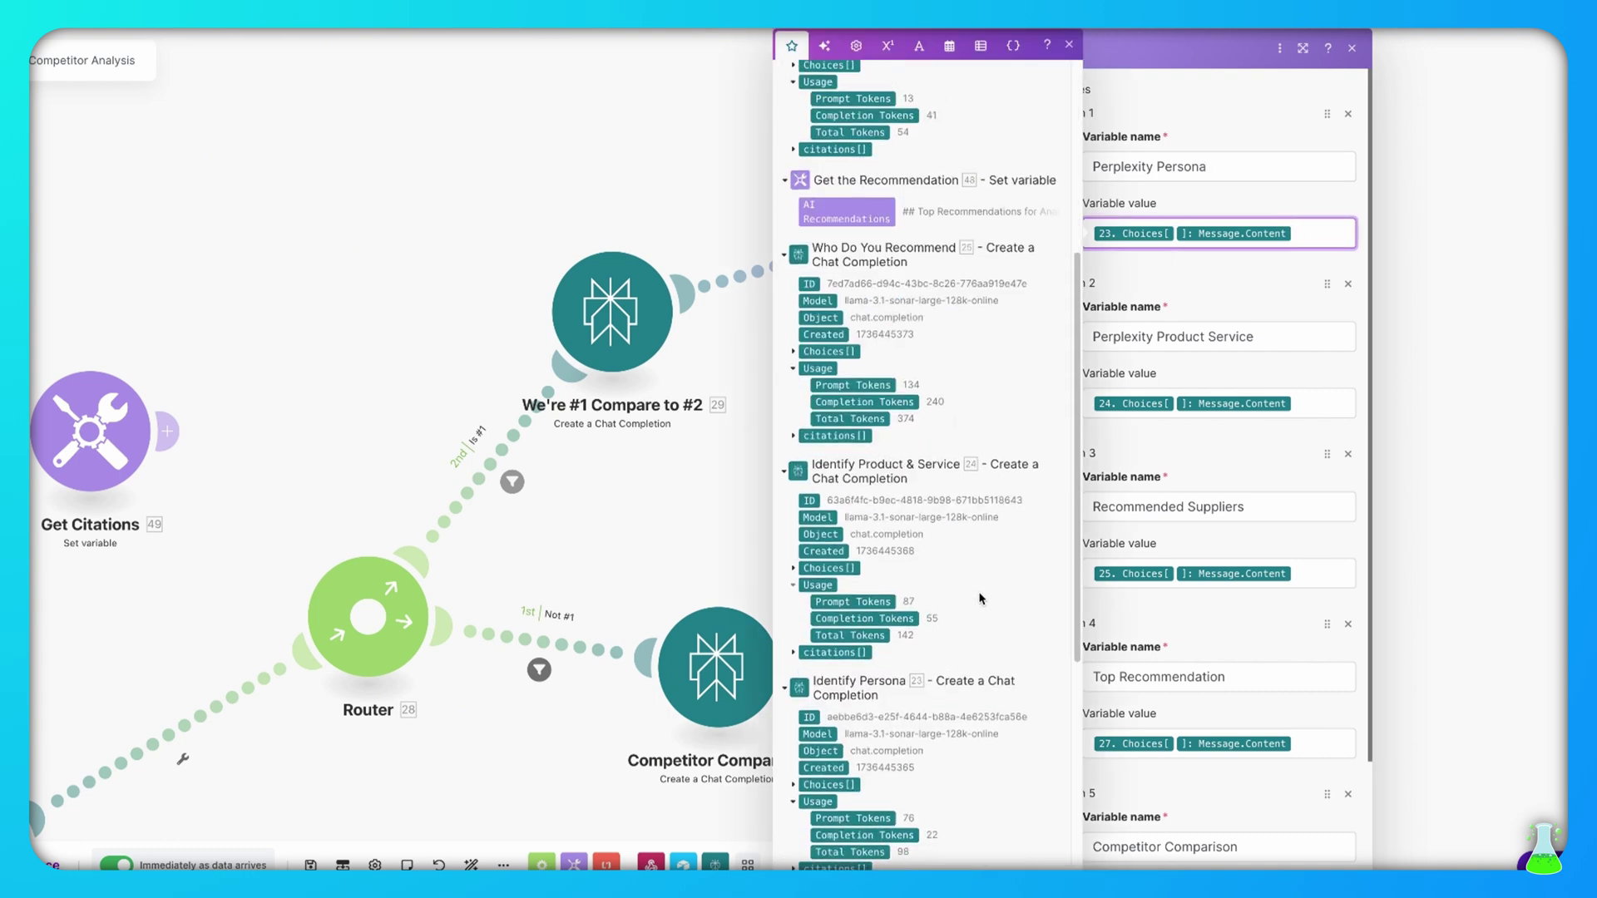
{"action": "scroll", "coordinate": [981, 598], "scroll_direction": "down", "scroll_amount": 4}
{"action": "left_click", "coordinate": [794, 512]}
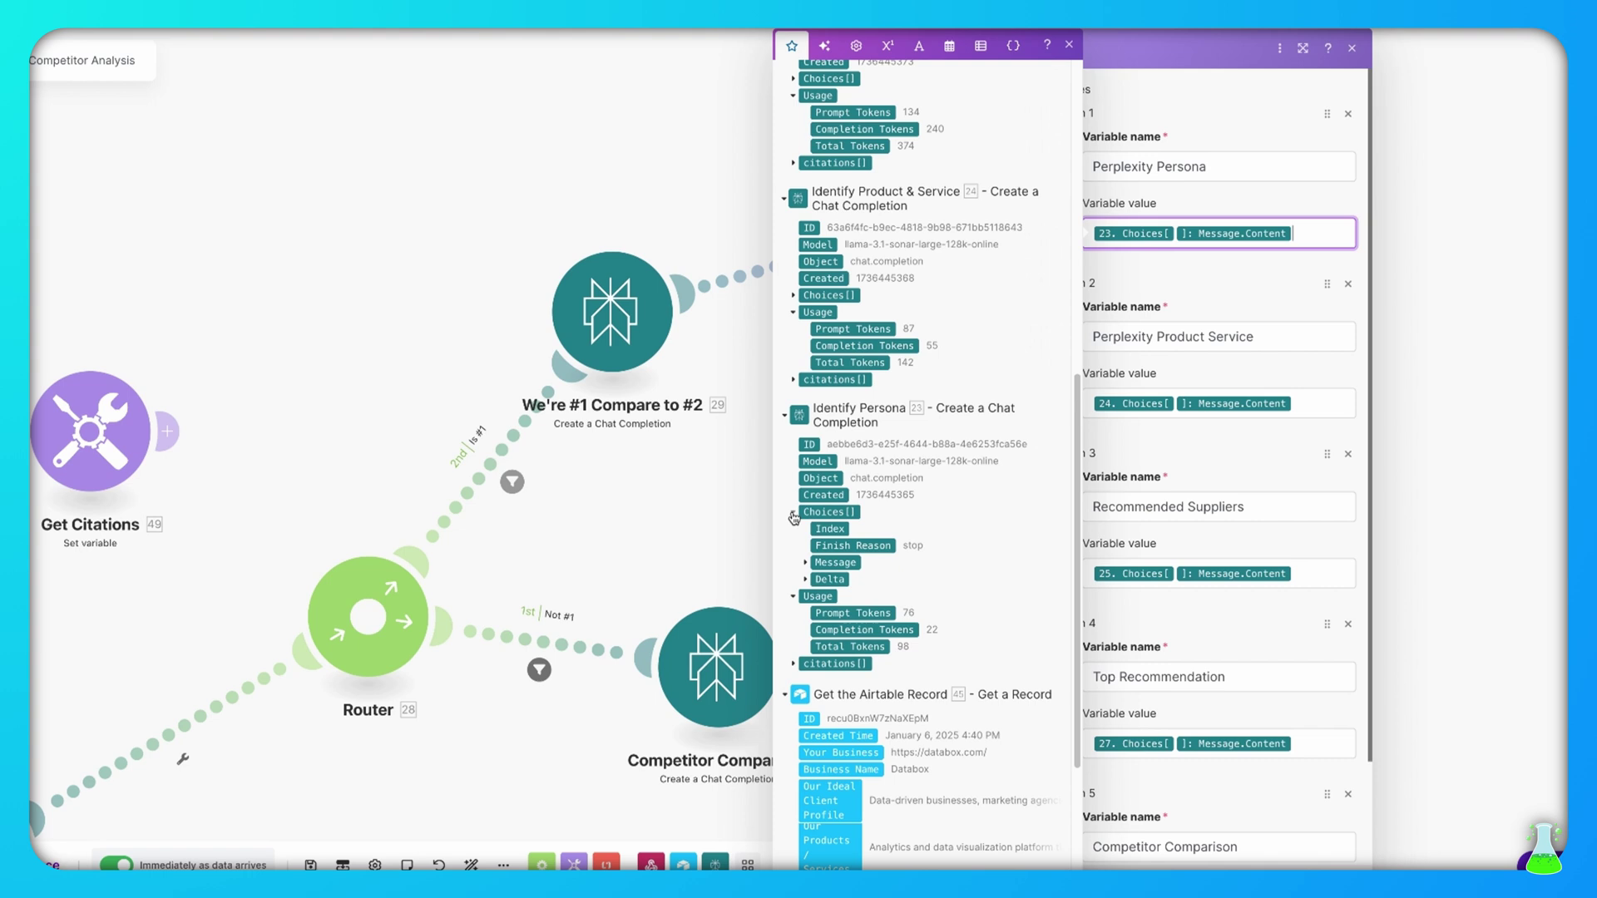
{"action": "left_click", "coordinate": [805, 565]}
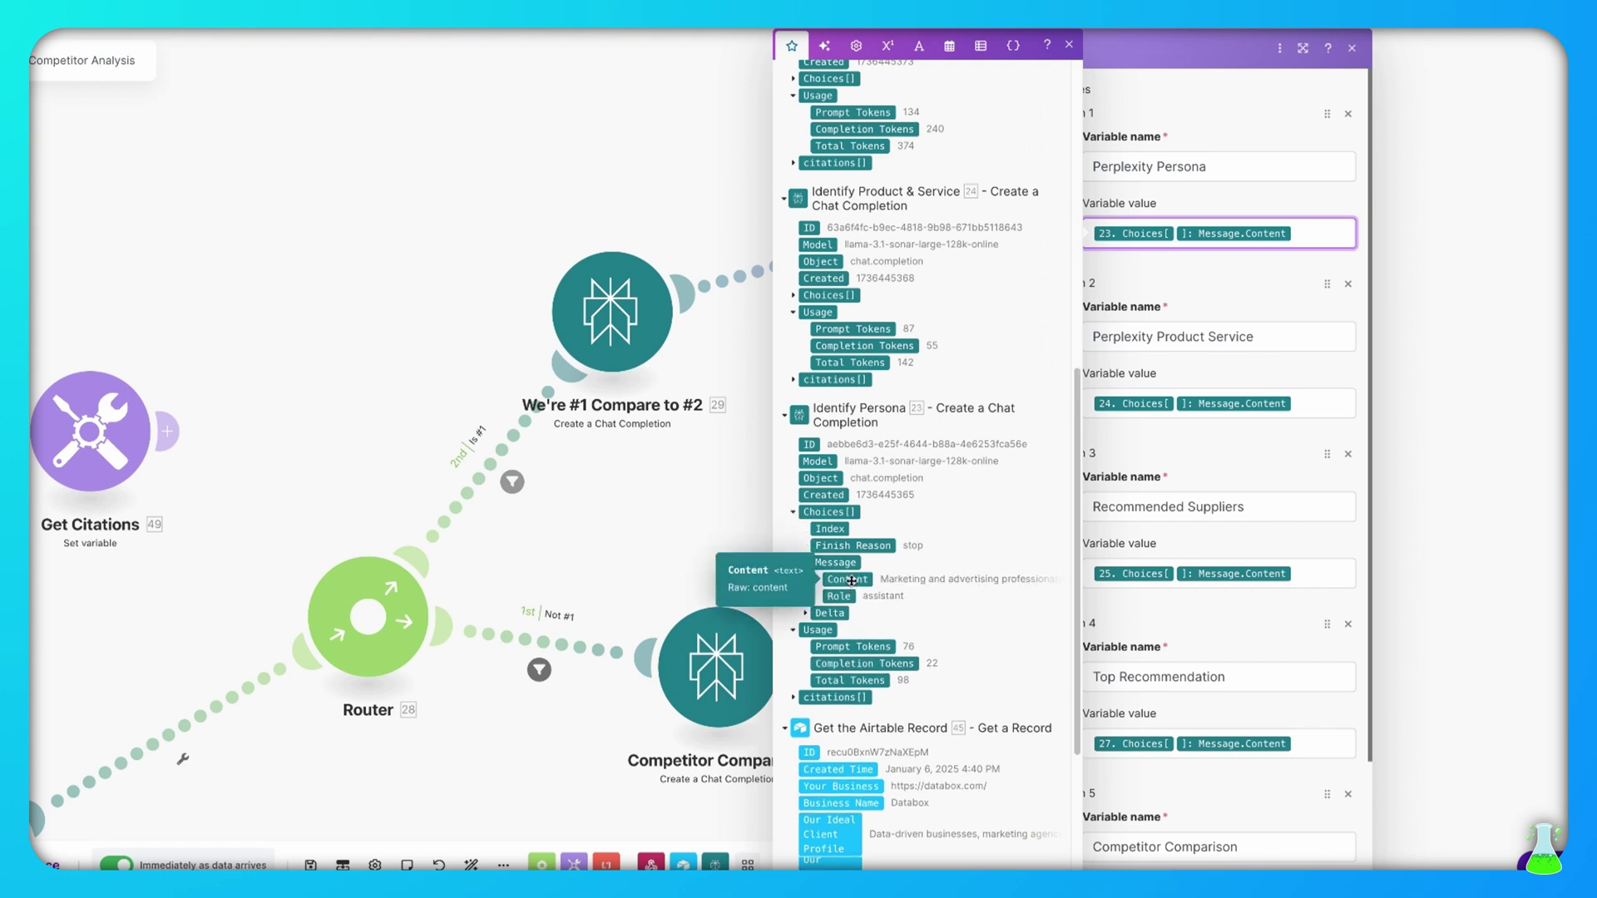
{"action": "left_click", "coordinate": [1295, 284]}
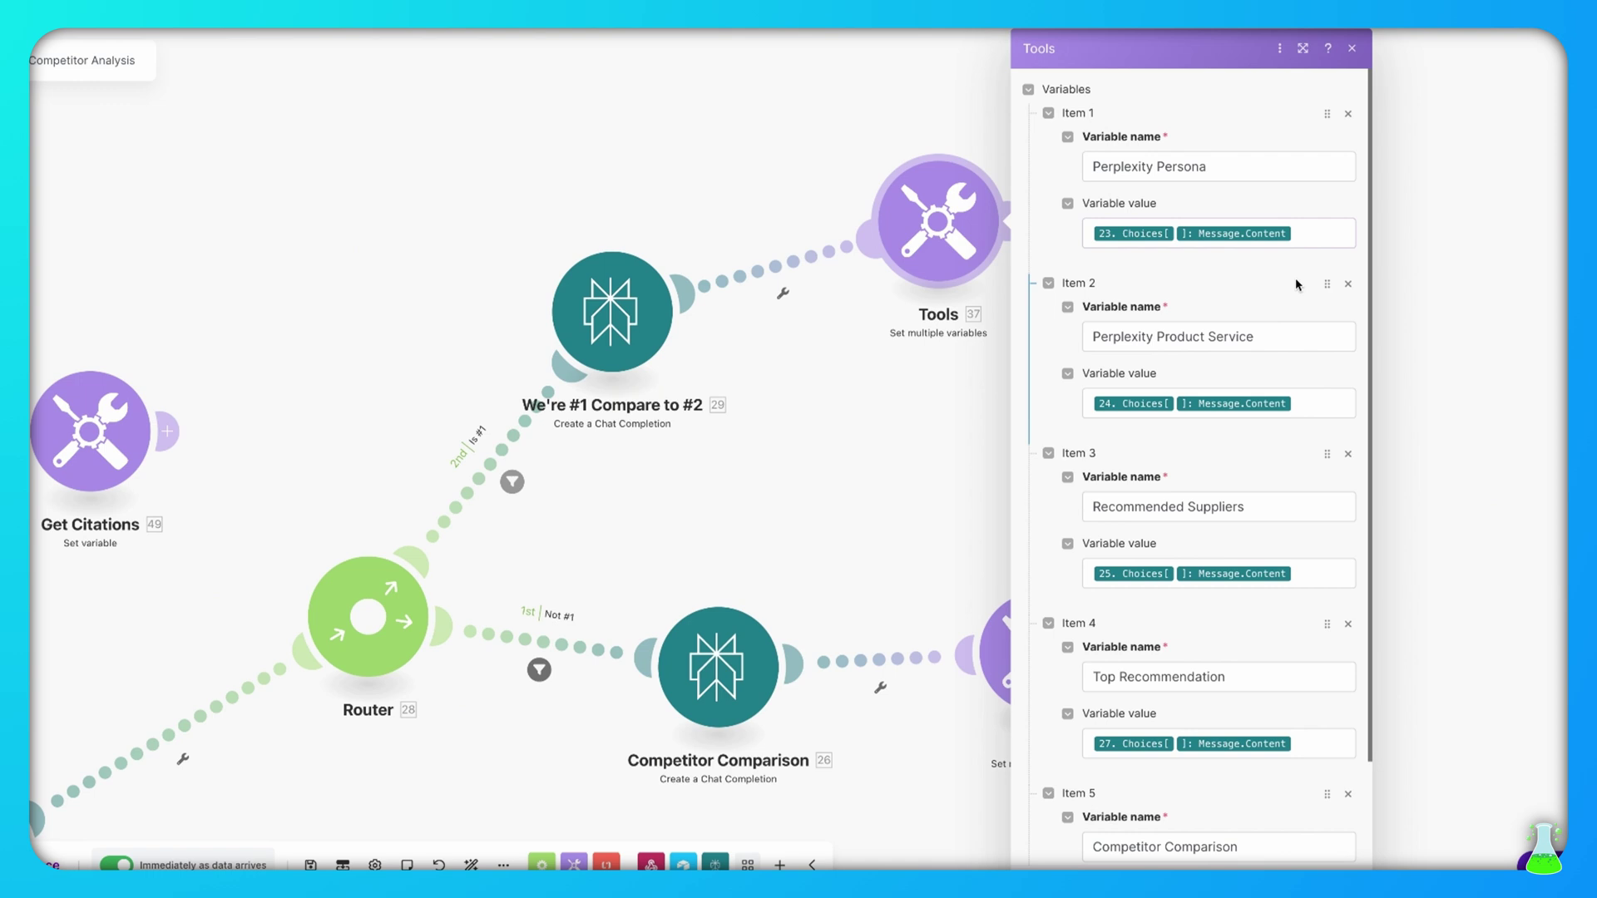
{"action": "left_click", "coordinate": [1322, 399]}
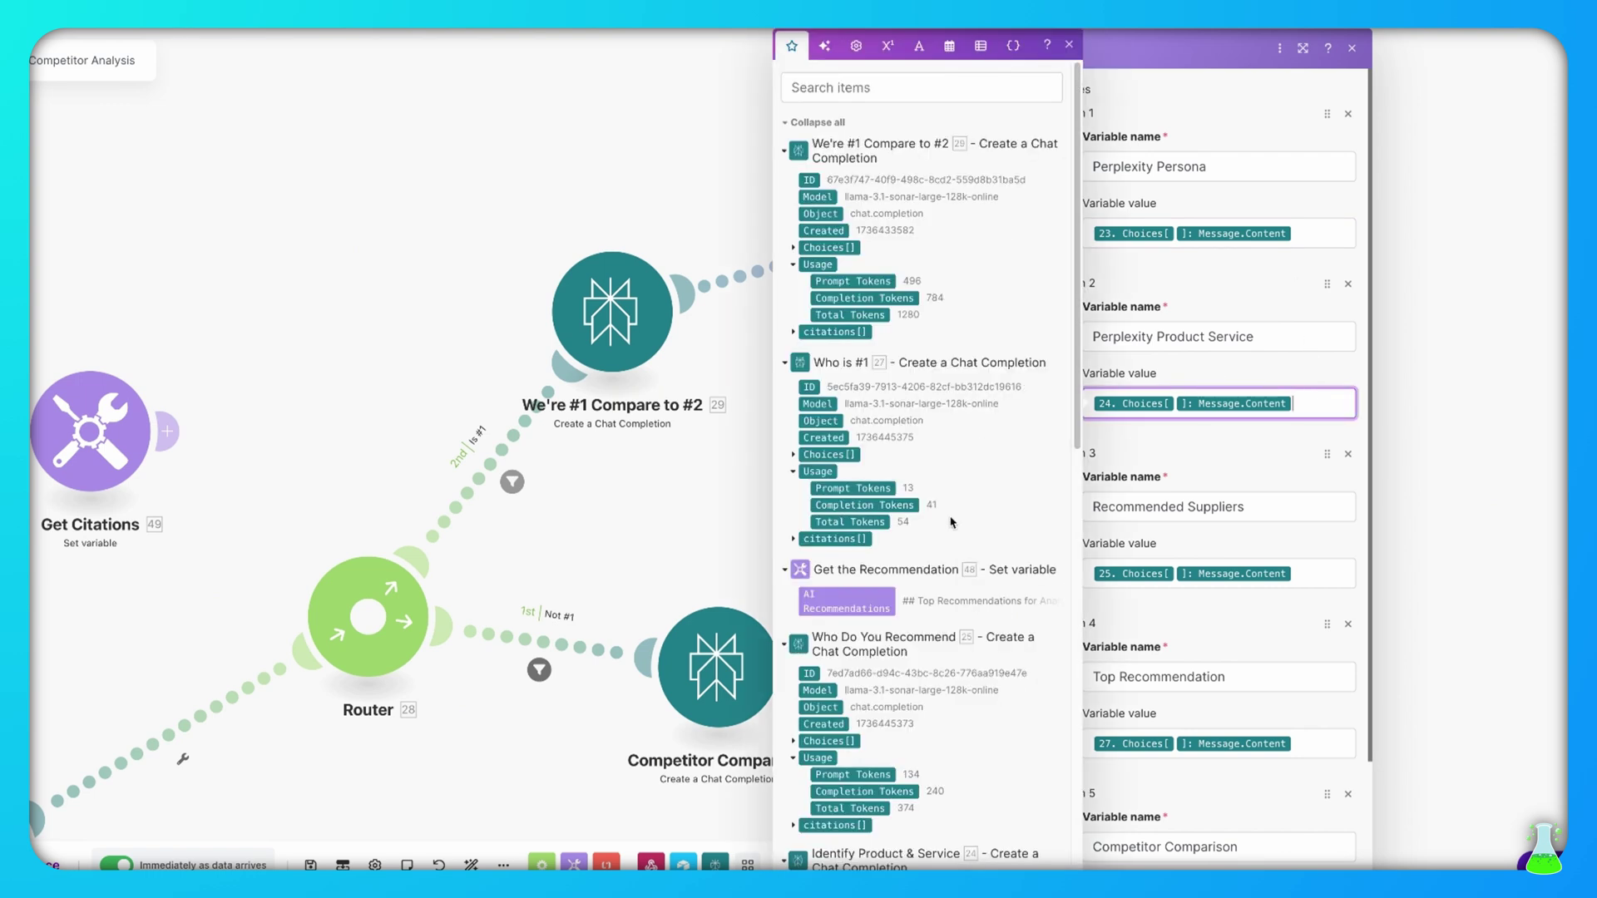
Check that Recommended Suppliers takes the Who Do You Recommend reply content
{"action": "scroll", "coordinate": [963, 524], "scroll_direction": "down", "scroll_amount": 5}
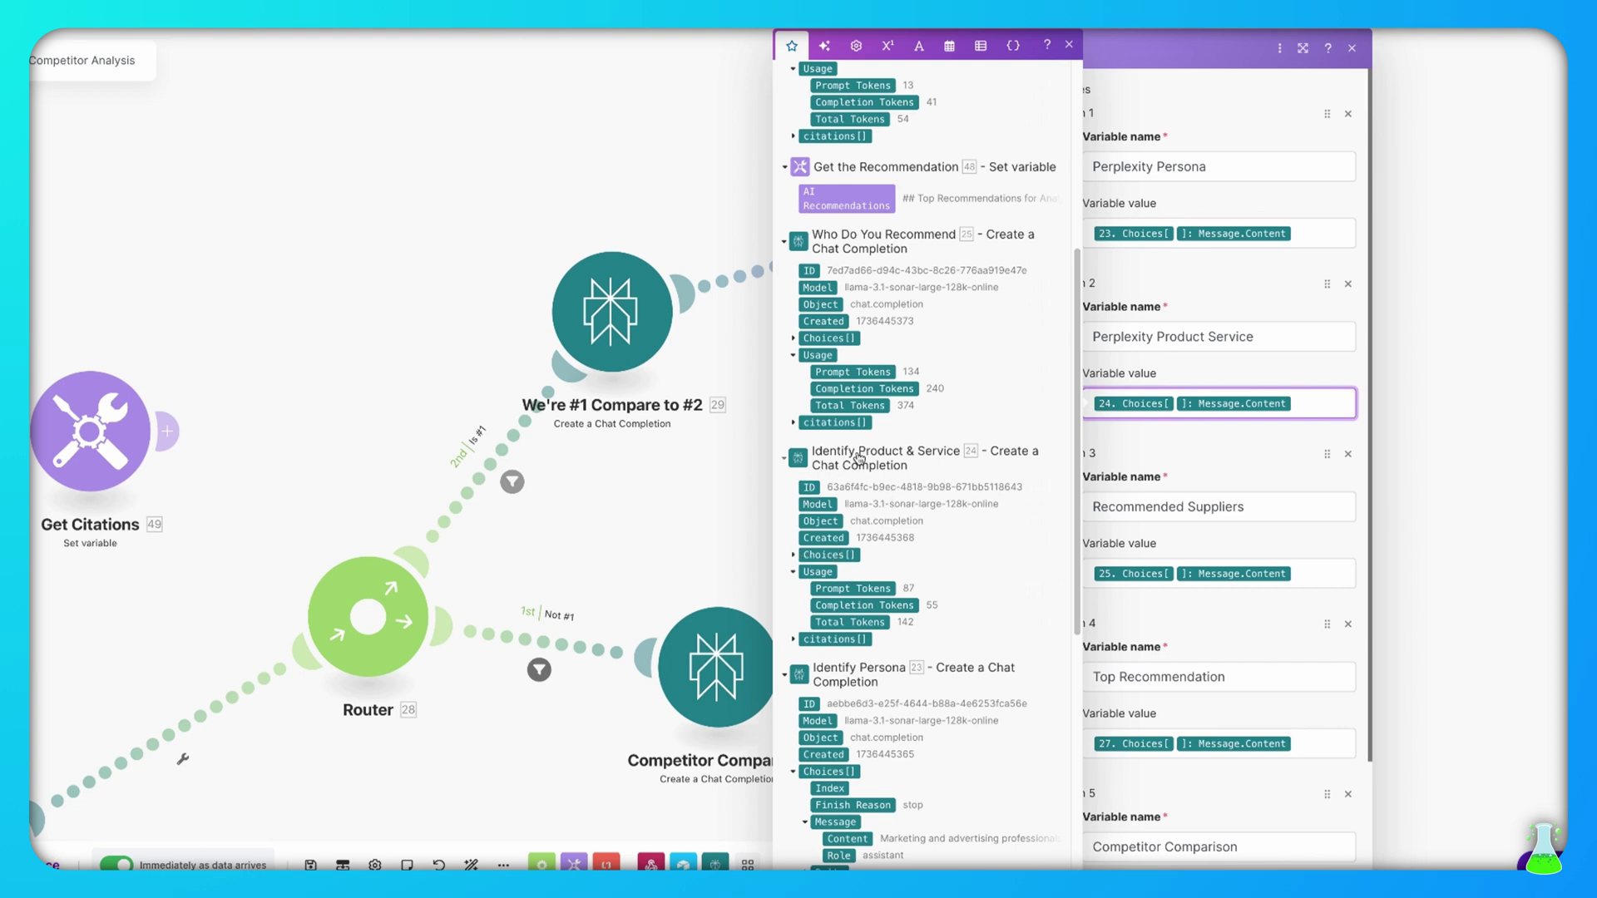
{"action": "left_click", "coordinate": [793, 556]}
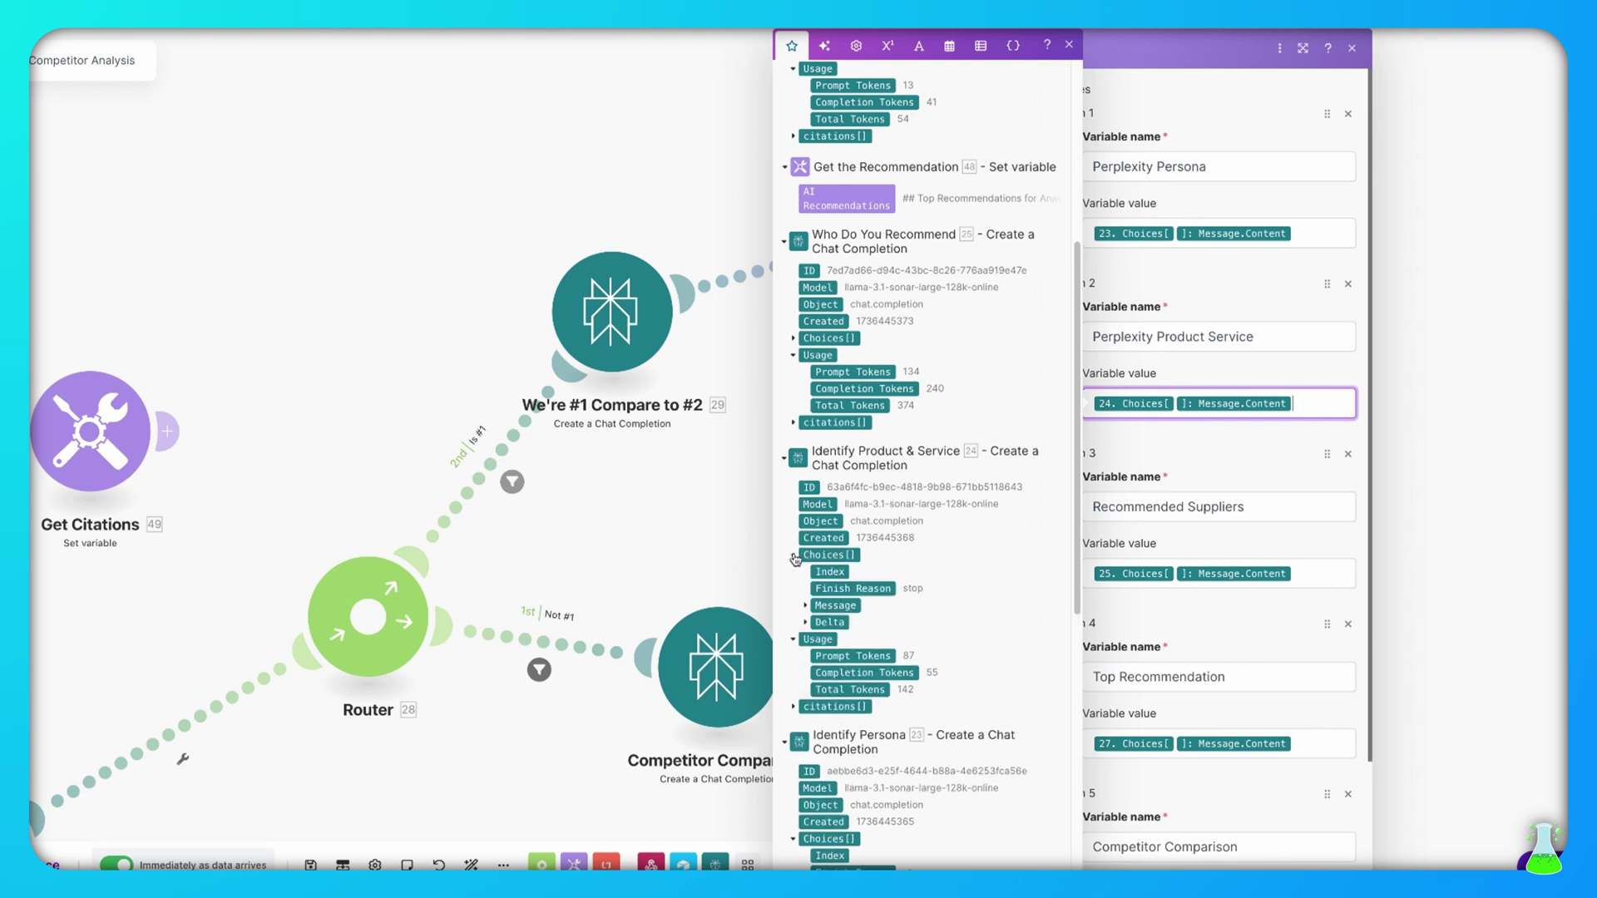
{"action": "left_click", "coordinate": [1310, 512]}
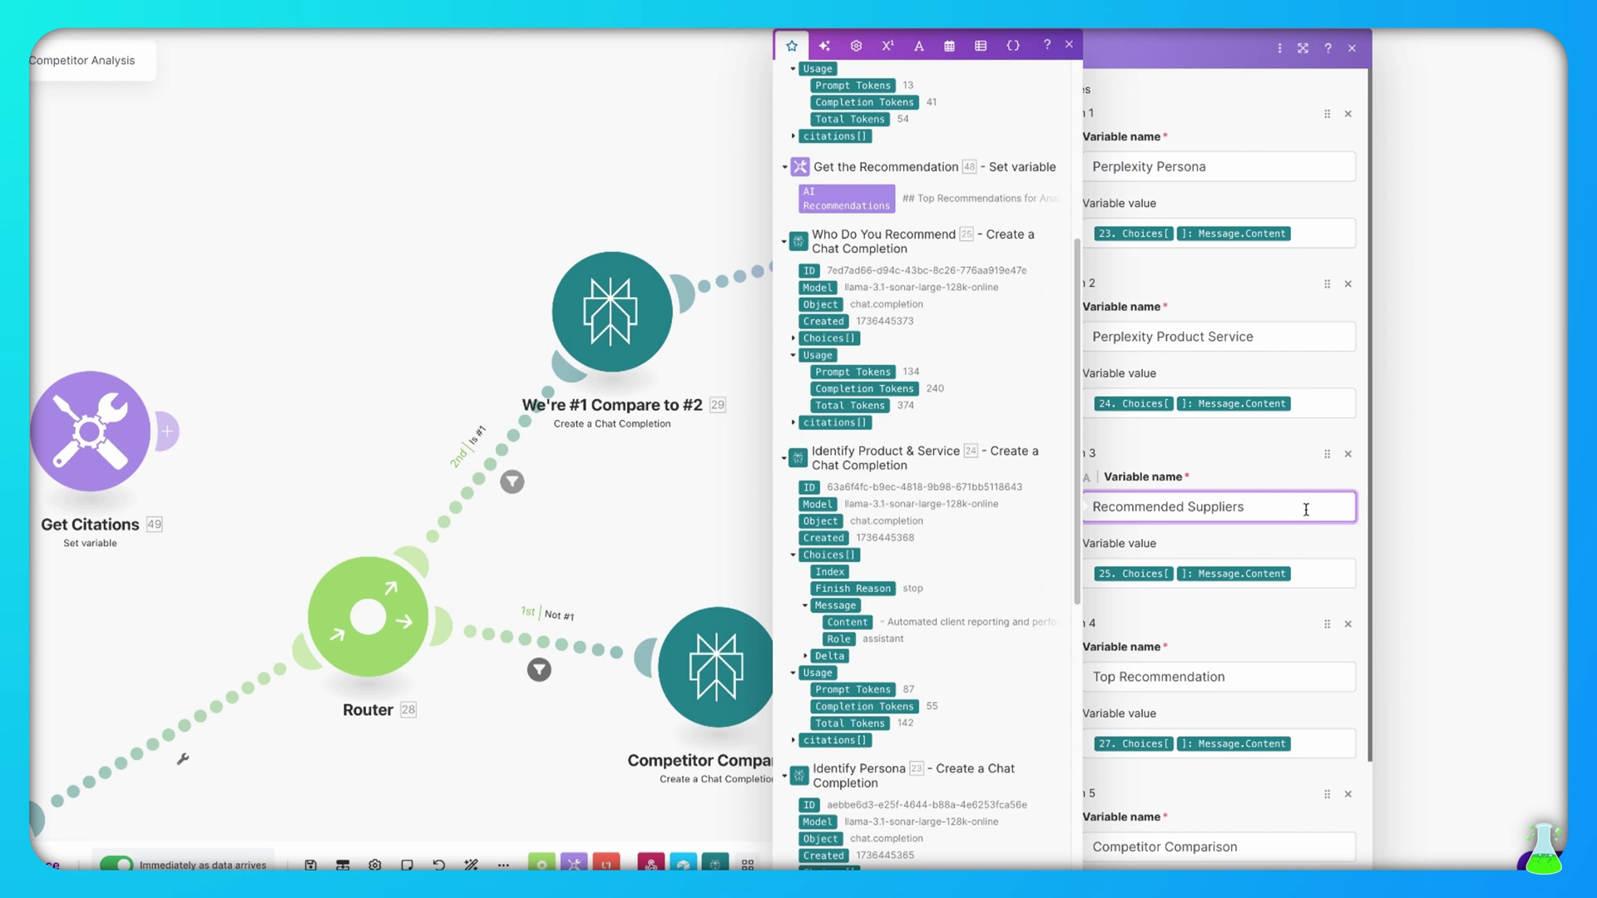
{"action": "scroll", "coordinate": [996, 481], "scroll_direction": "up", "scroll_amount": 1}
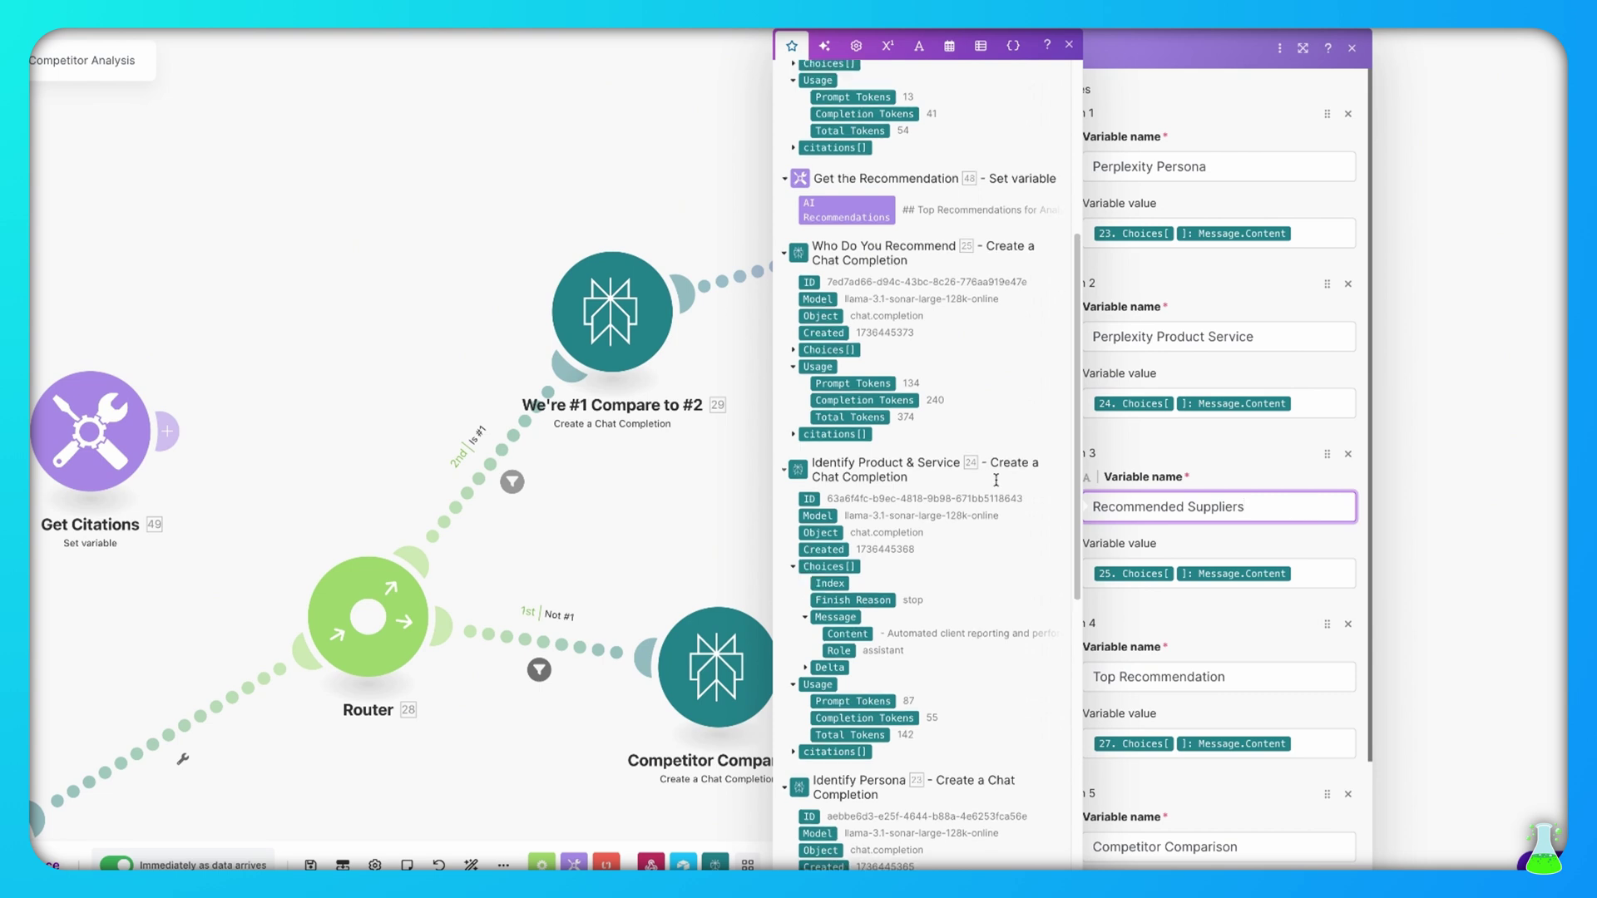
{"action": "scroll", "coordinate": [996, 481], "scroll_direction": "up", "scroll_amount": 5}
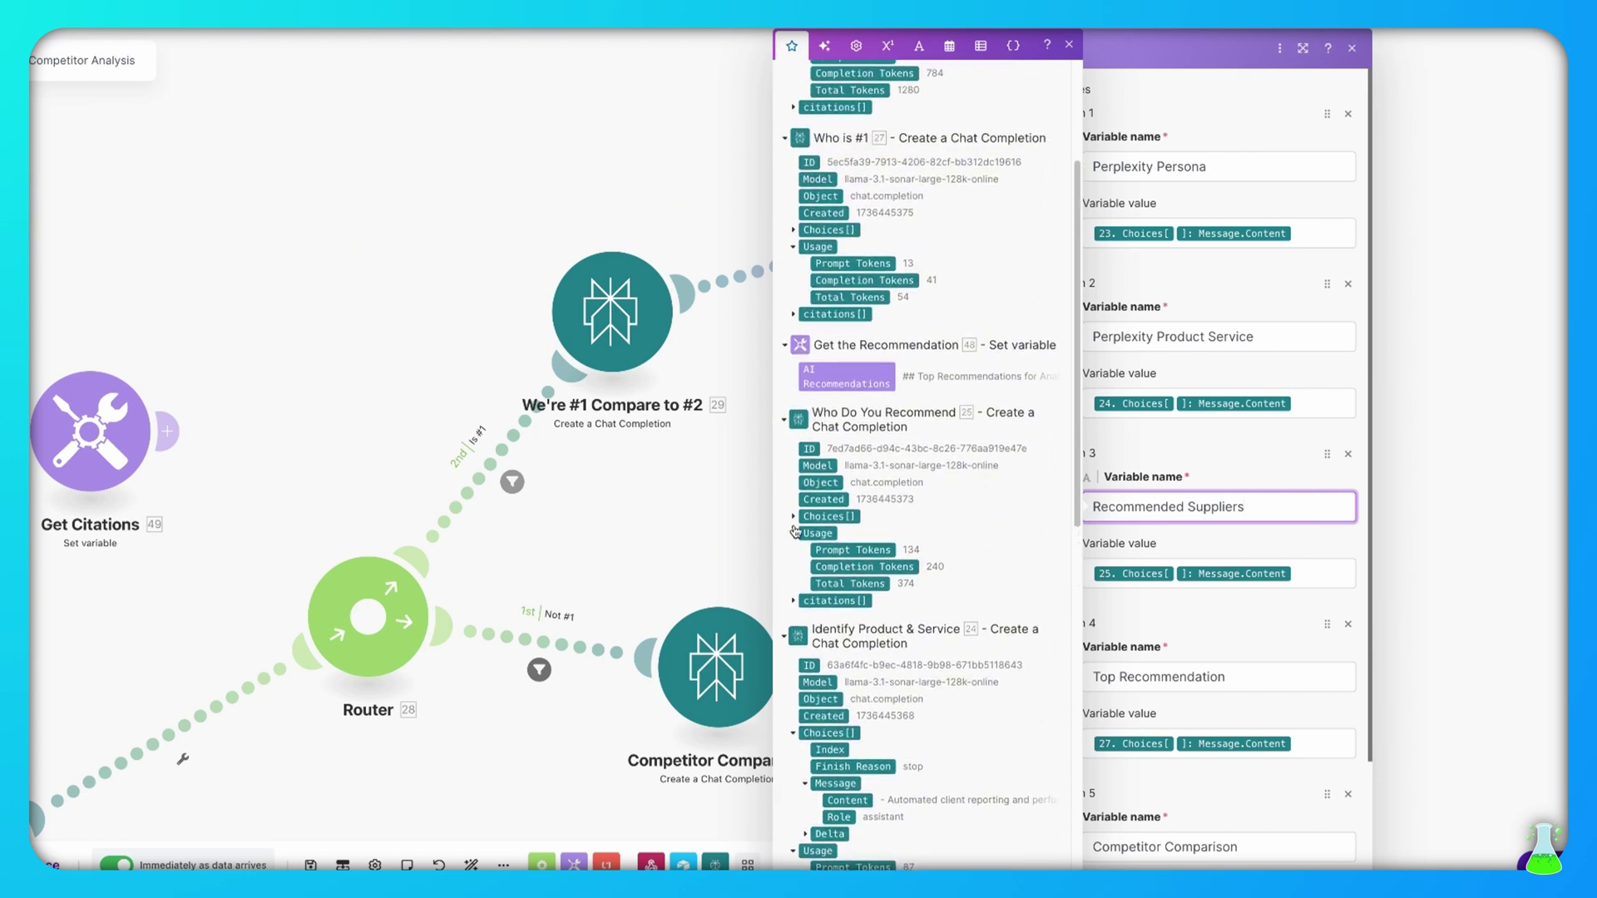
{"action": "left_click", "coordinate": [793, 517]}
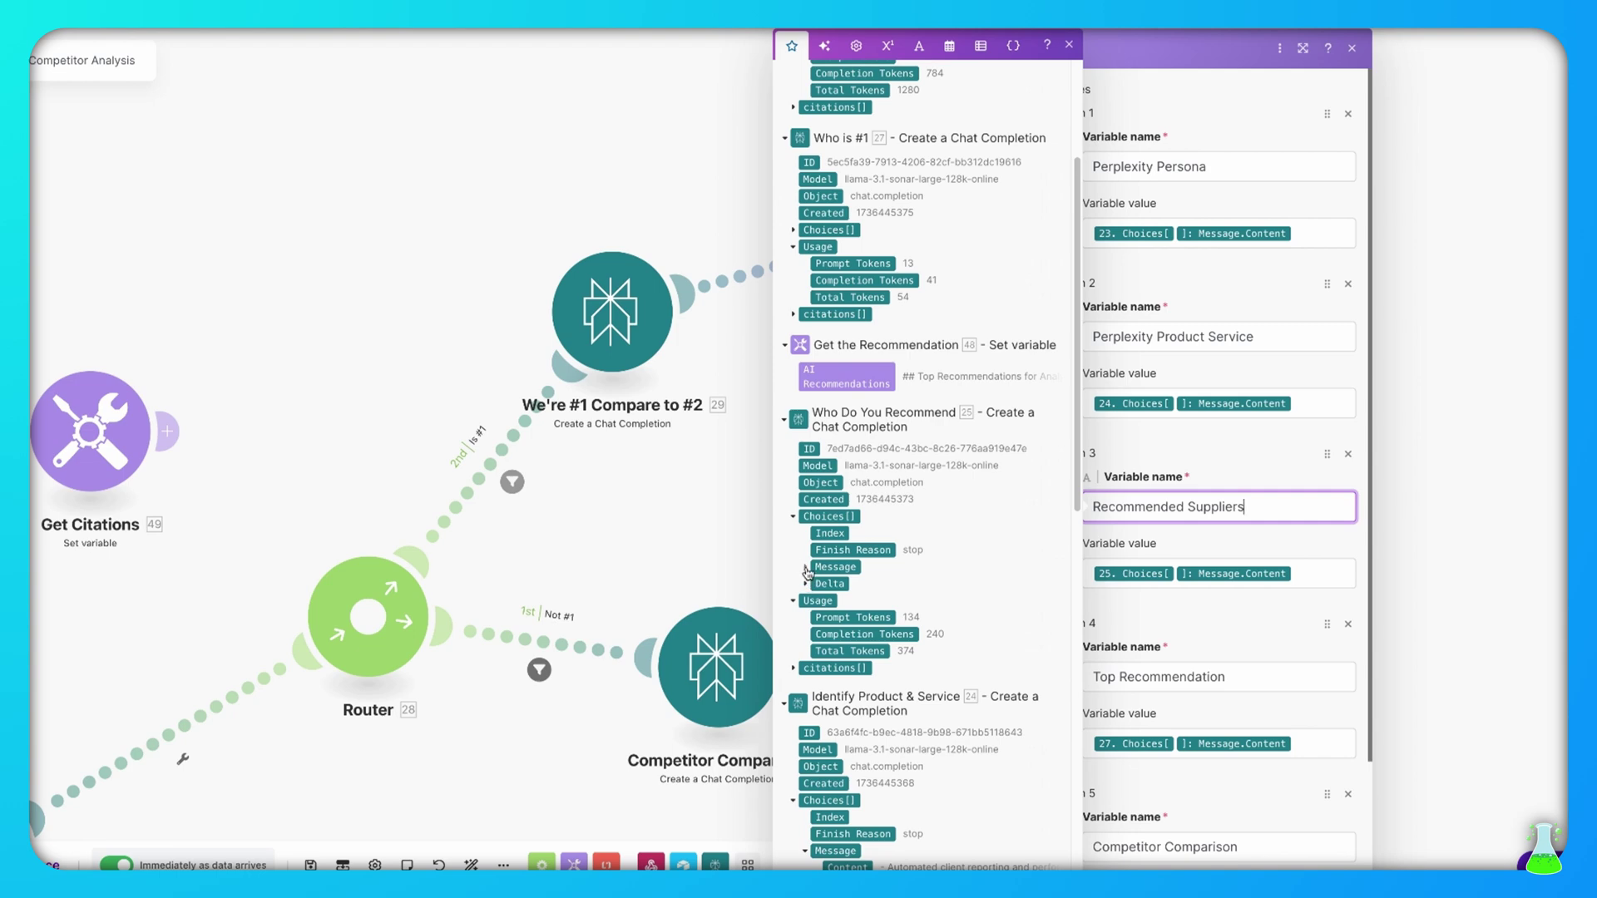
{"action": "left_click", "coordinate": [805, 568]}
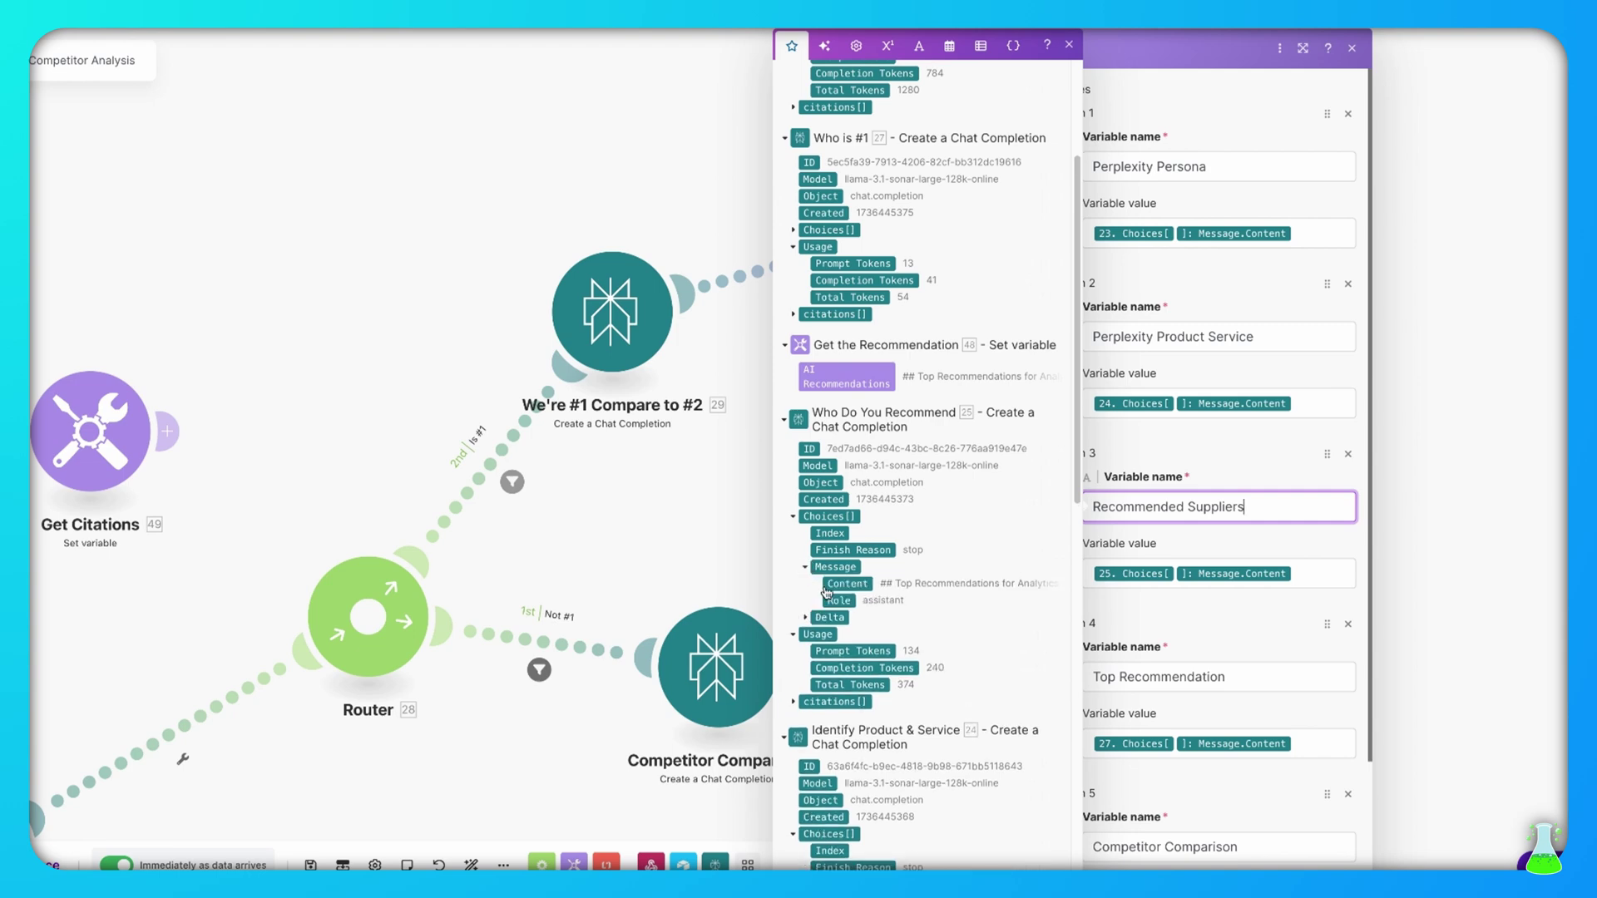
{"action": "left_click", "coordinate": [1288, 444]}
Check the Top Recommendation and Competitor Comparison mappings, then close the Tools 37 settings
{"action": "scroll", "coordinate": [1279, 624], "scroll_direction": "down", "scroll_amount": 2}
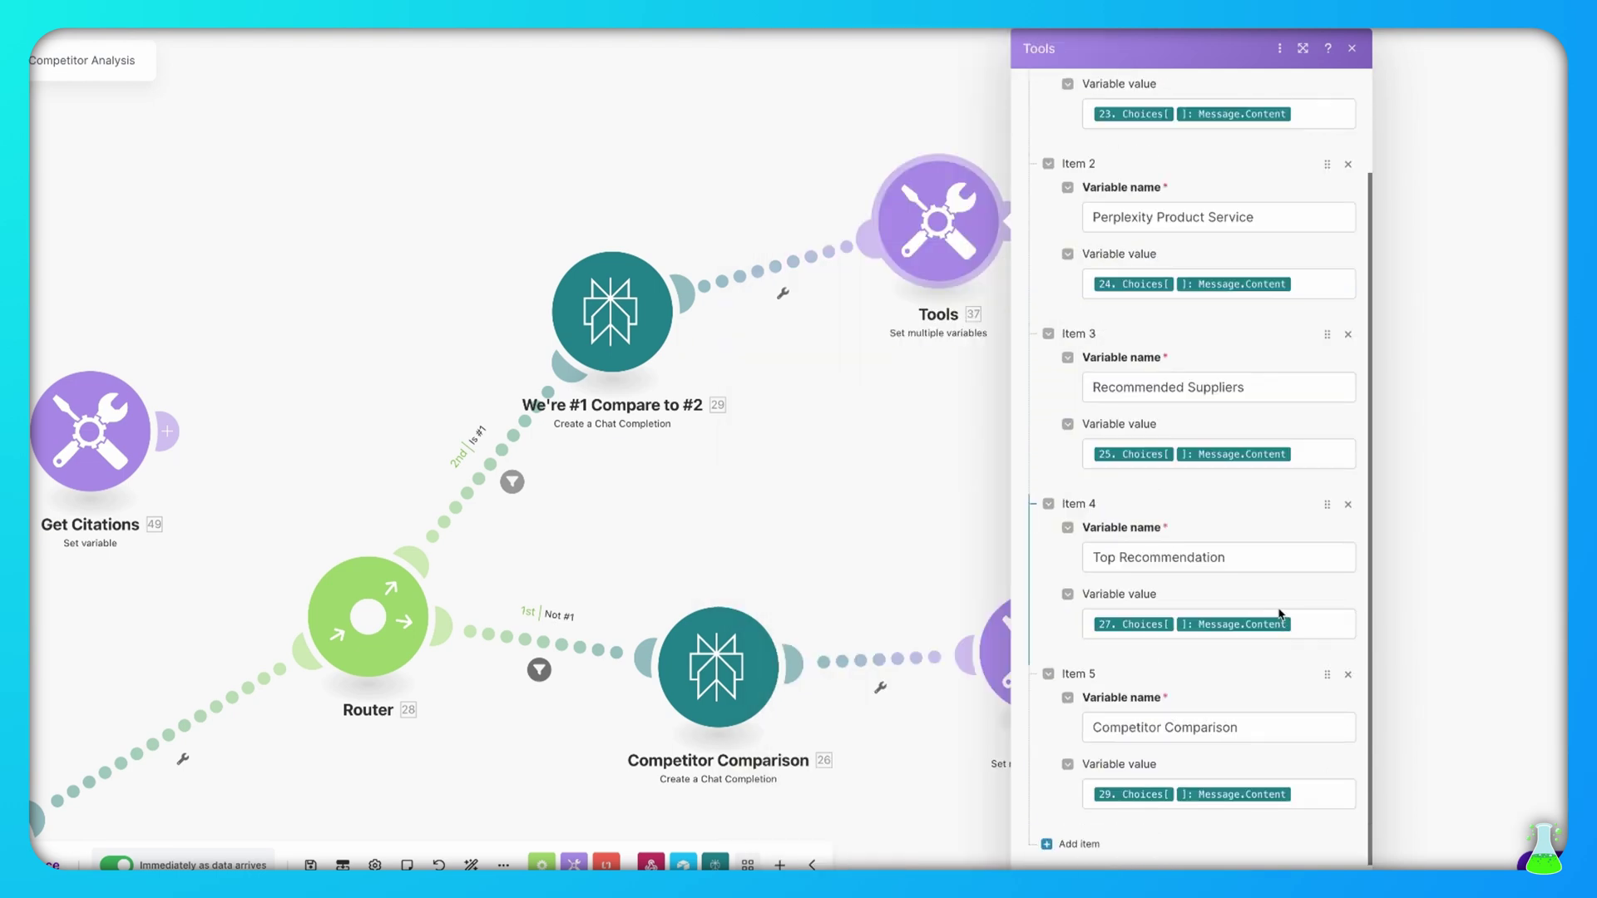
{"action": "left_click", "coordinate": [1261, 558]}
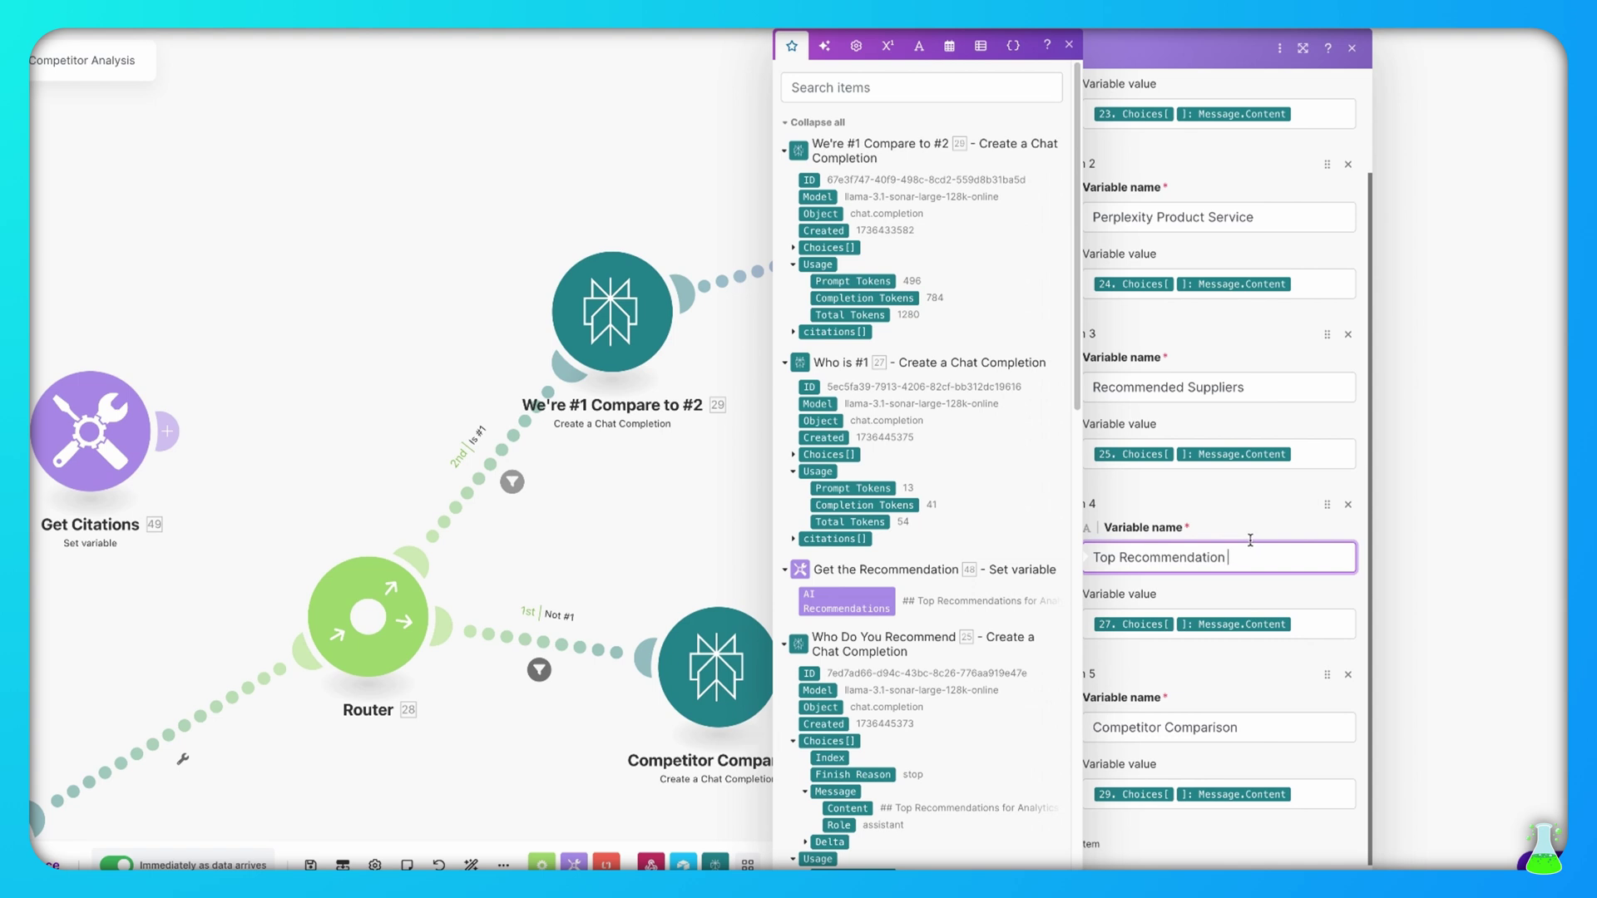
{"action": "left_click", "coordinate": [1321, 625]}
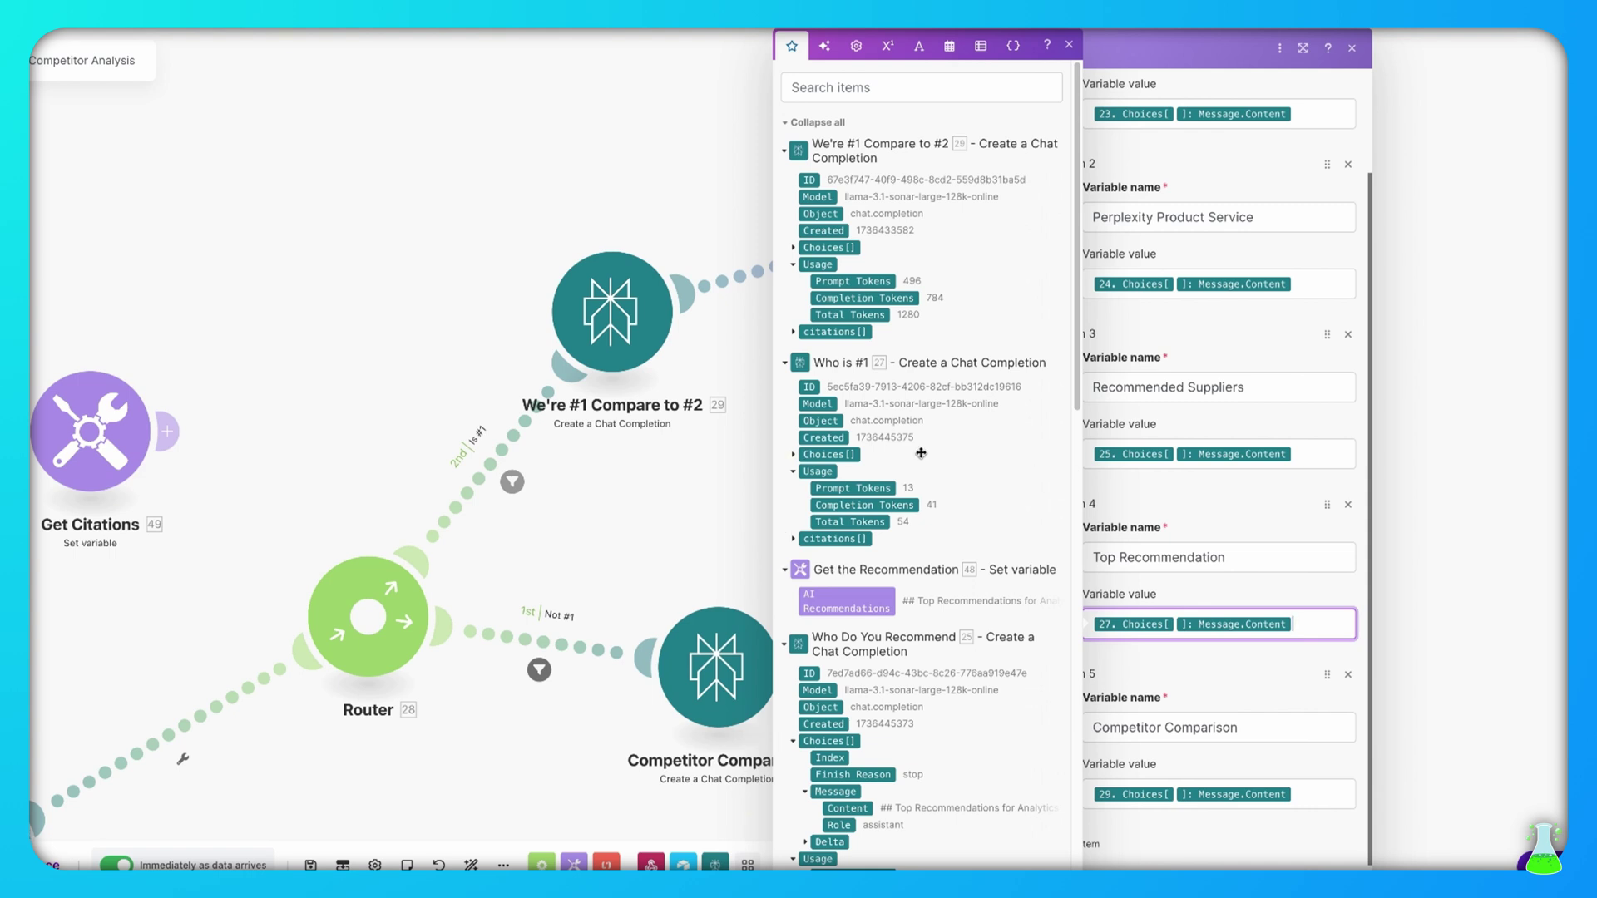
{"action": "left_click", "coordinate": [794, 457]}
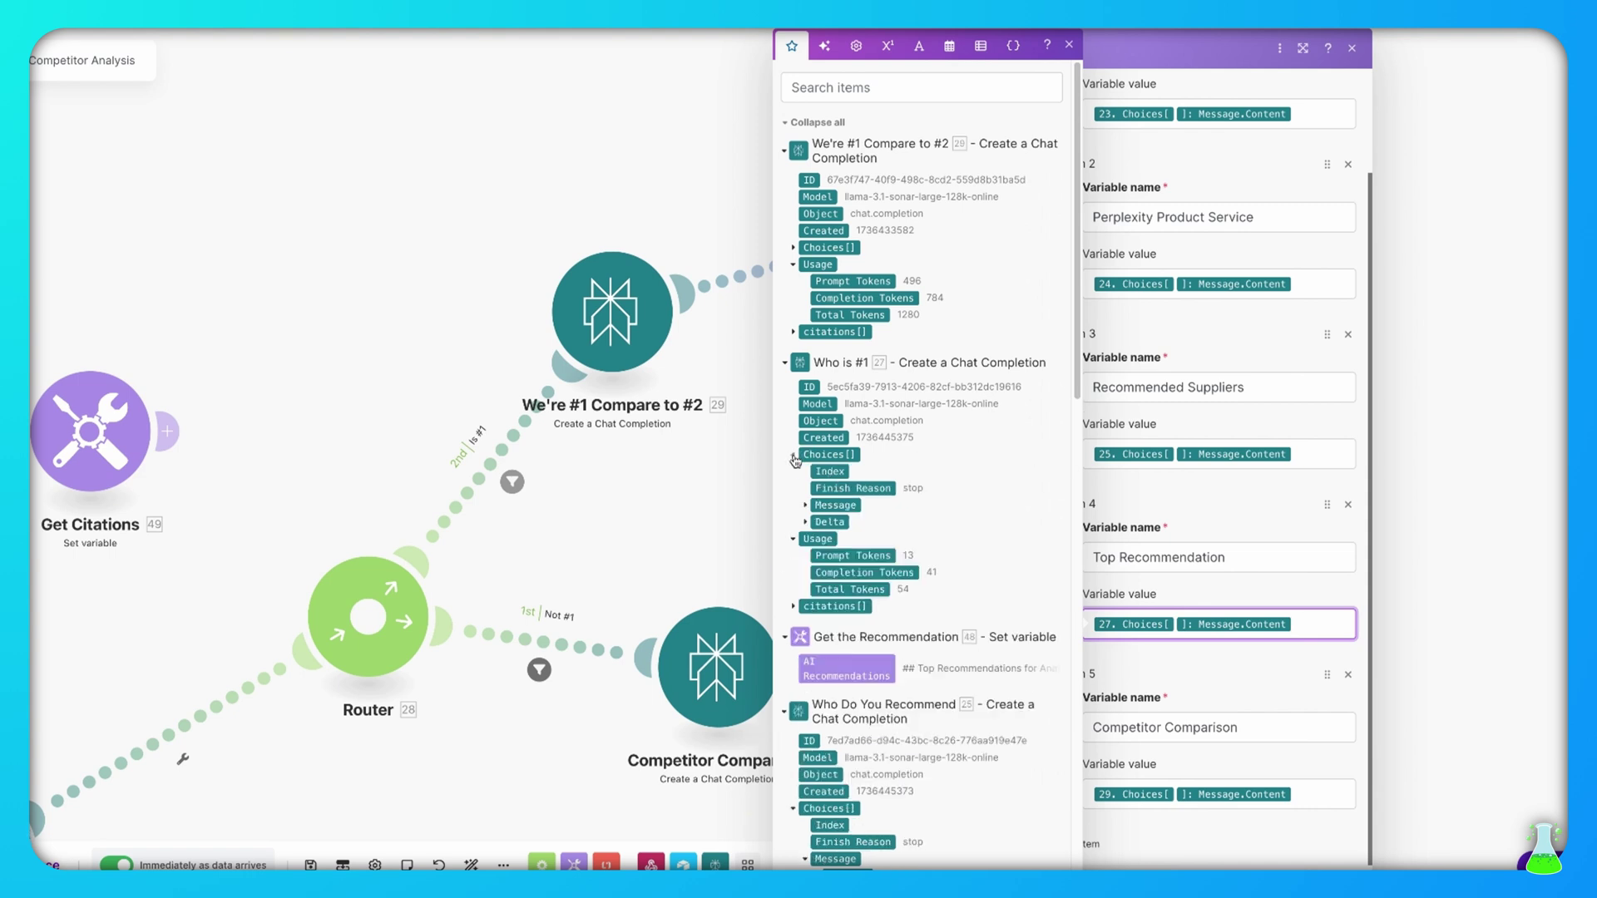
{"action": "left_click", "coordinate": [806, 506]}
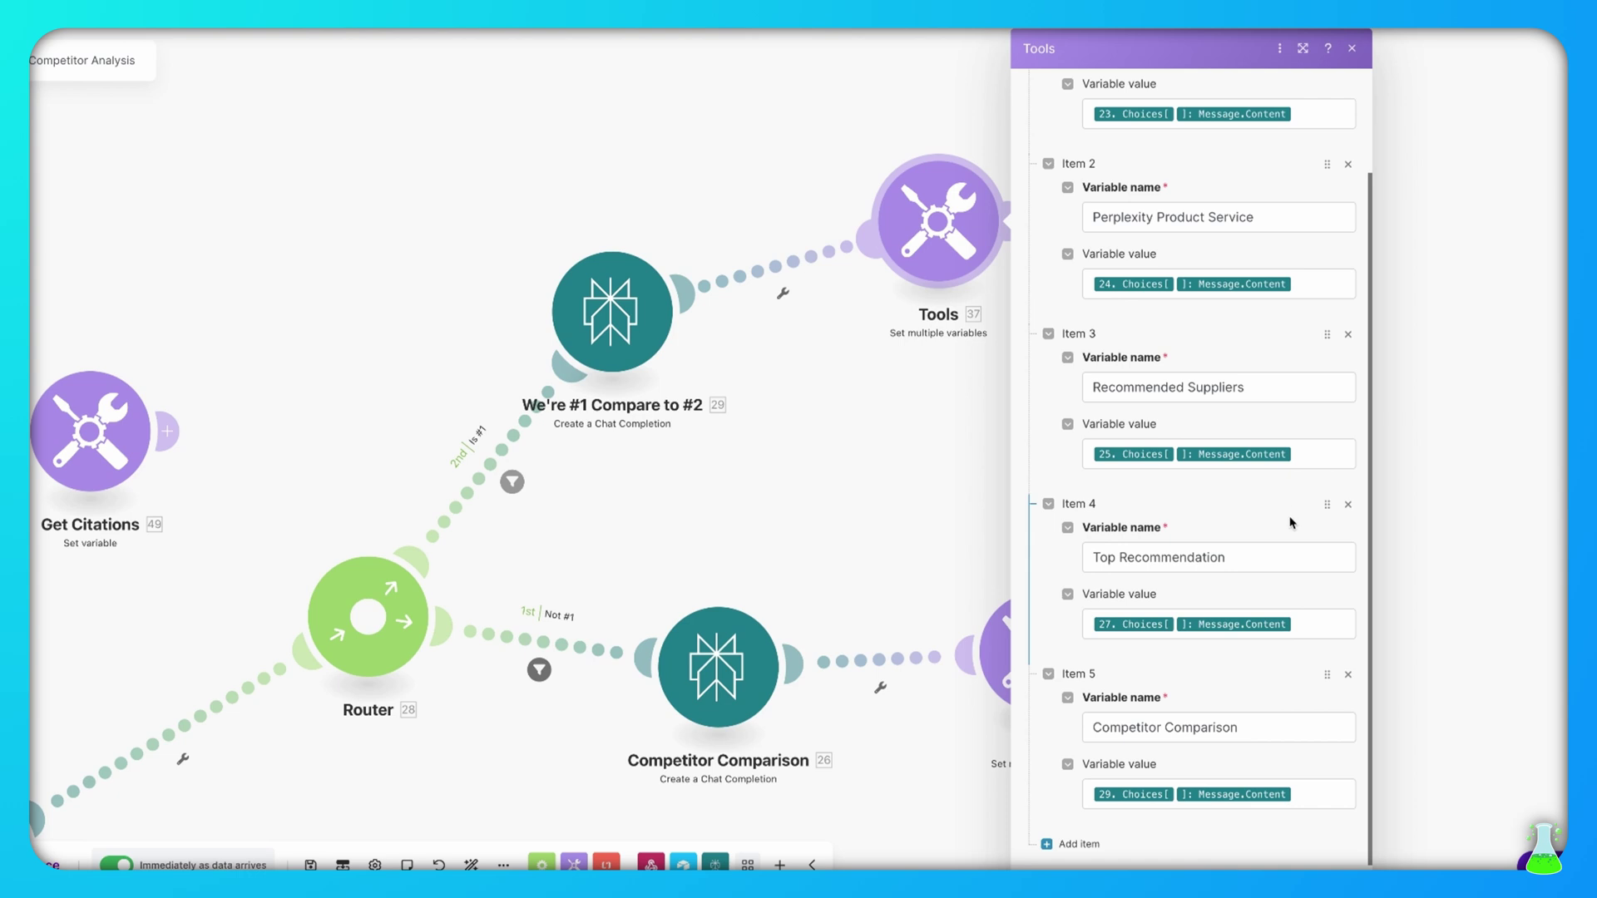
{"action": "left_click", "coordinate": [1264, 721]}
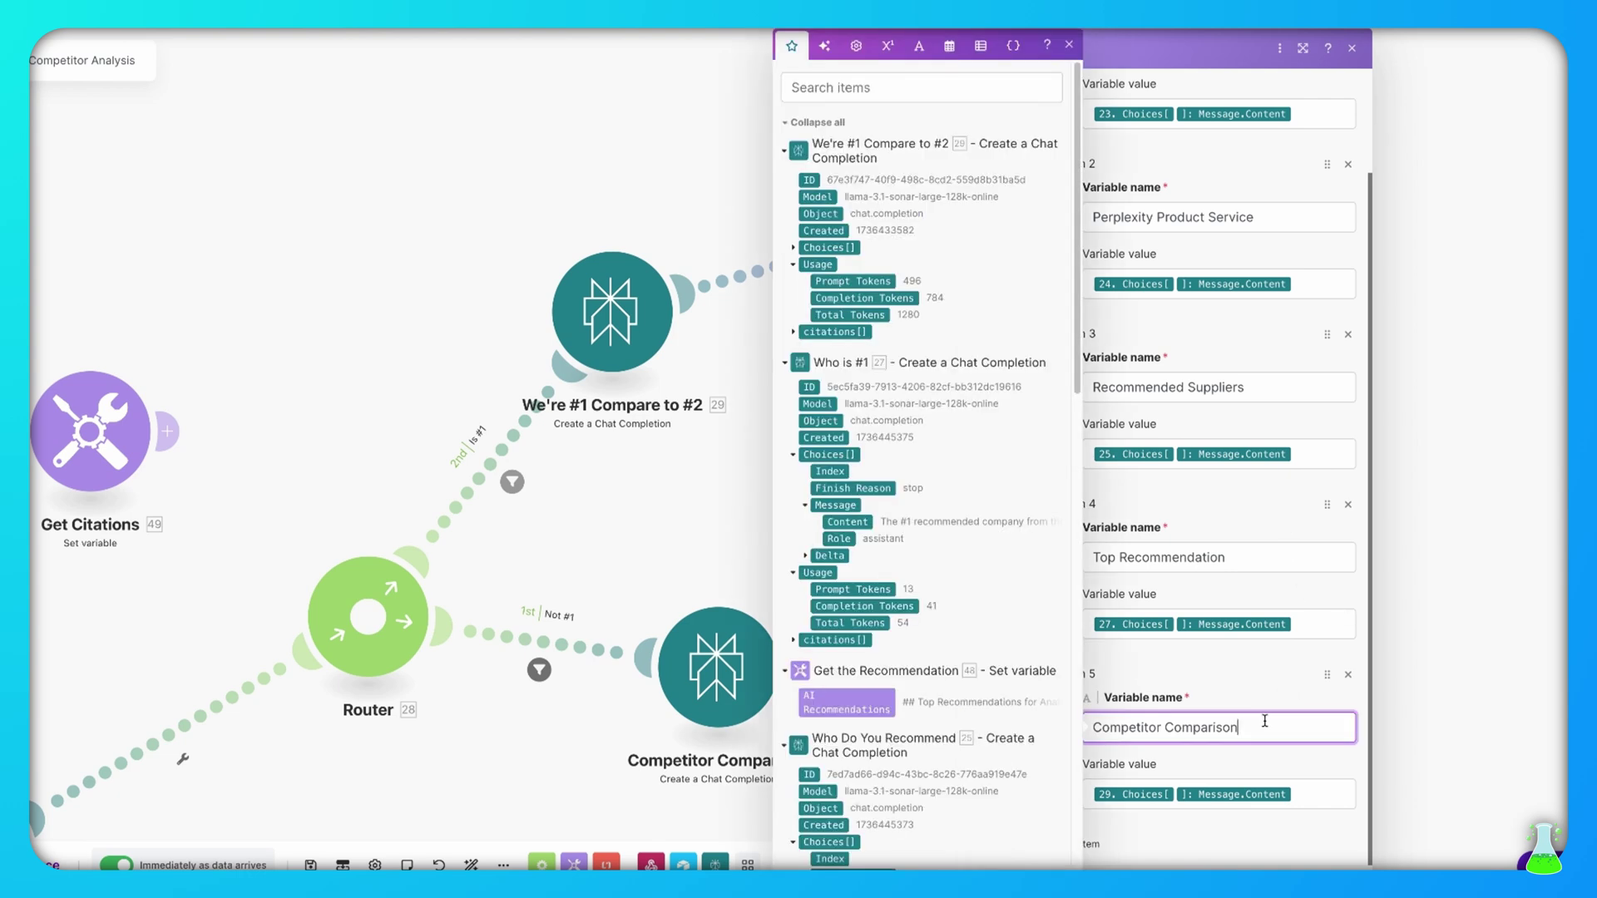
{"action": "scroll", "coordinate": [955, 585], "scroll_direction": "down", "scroll_amount": 5}
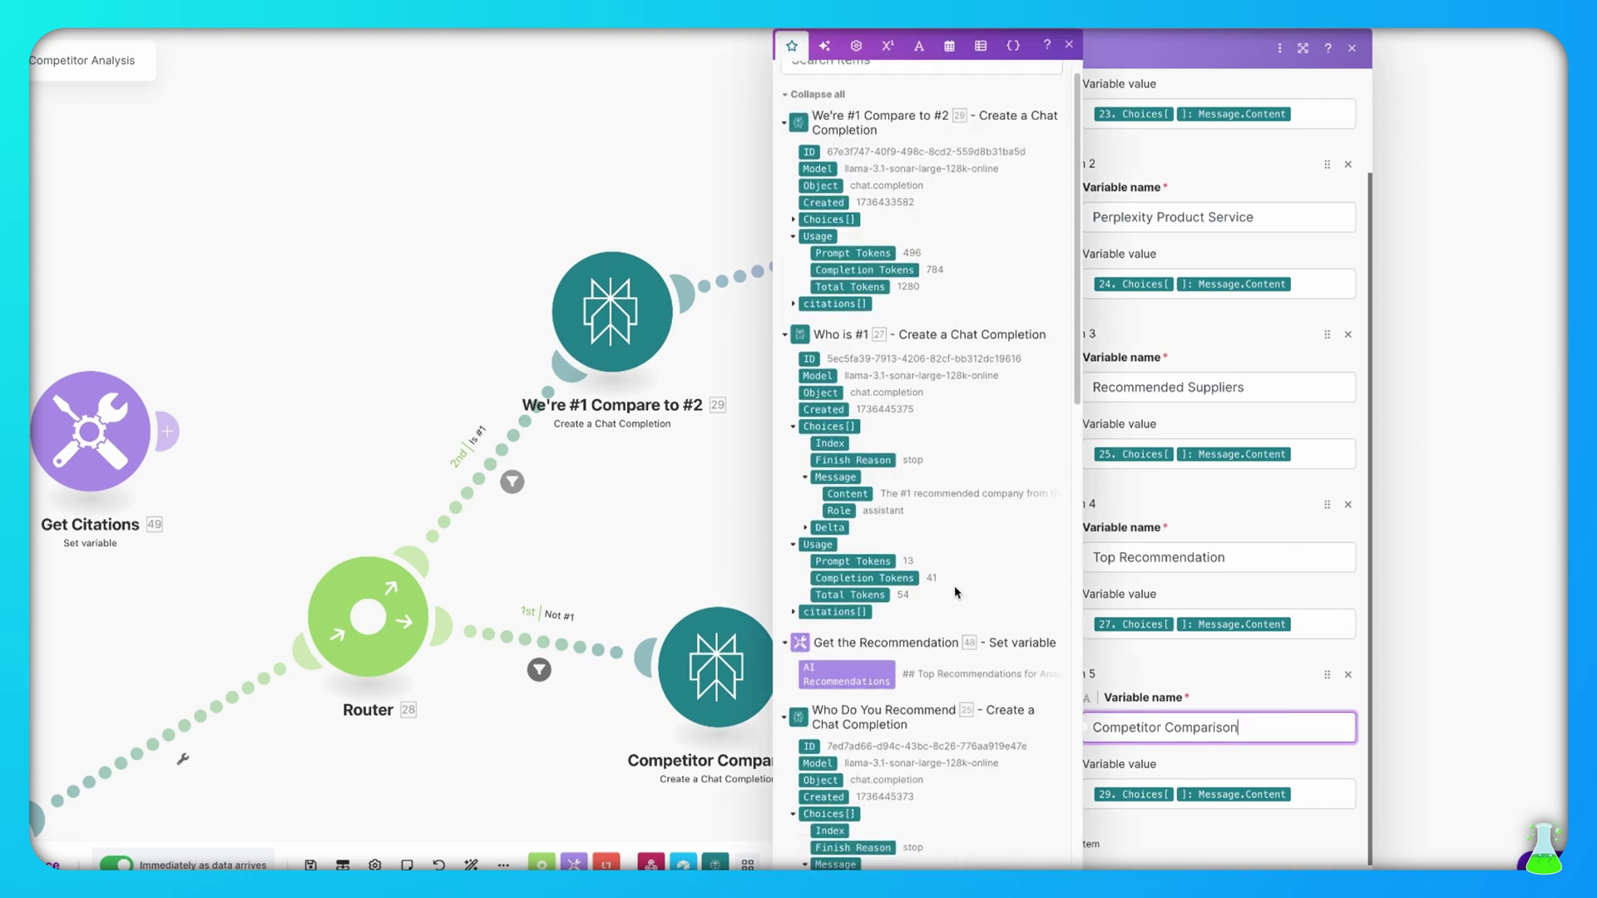
{"action": "scroll", "coordinate": [955, 585], "scroll_direction": "up", "scroll_amount": 5}
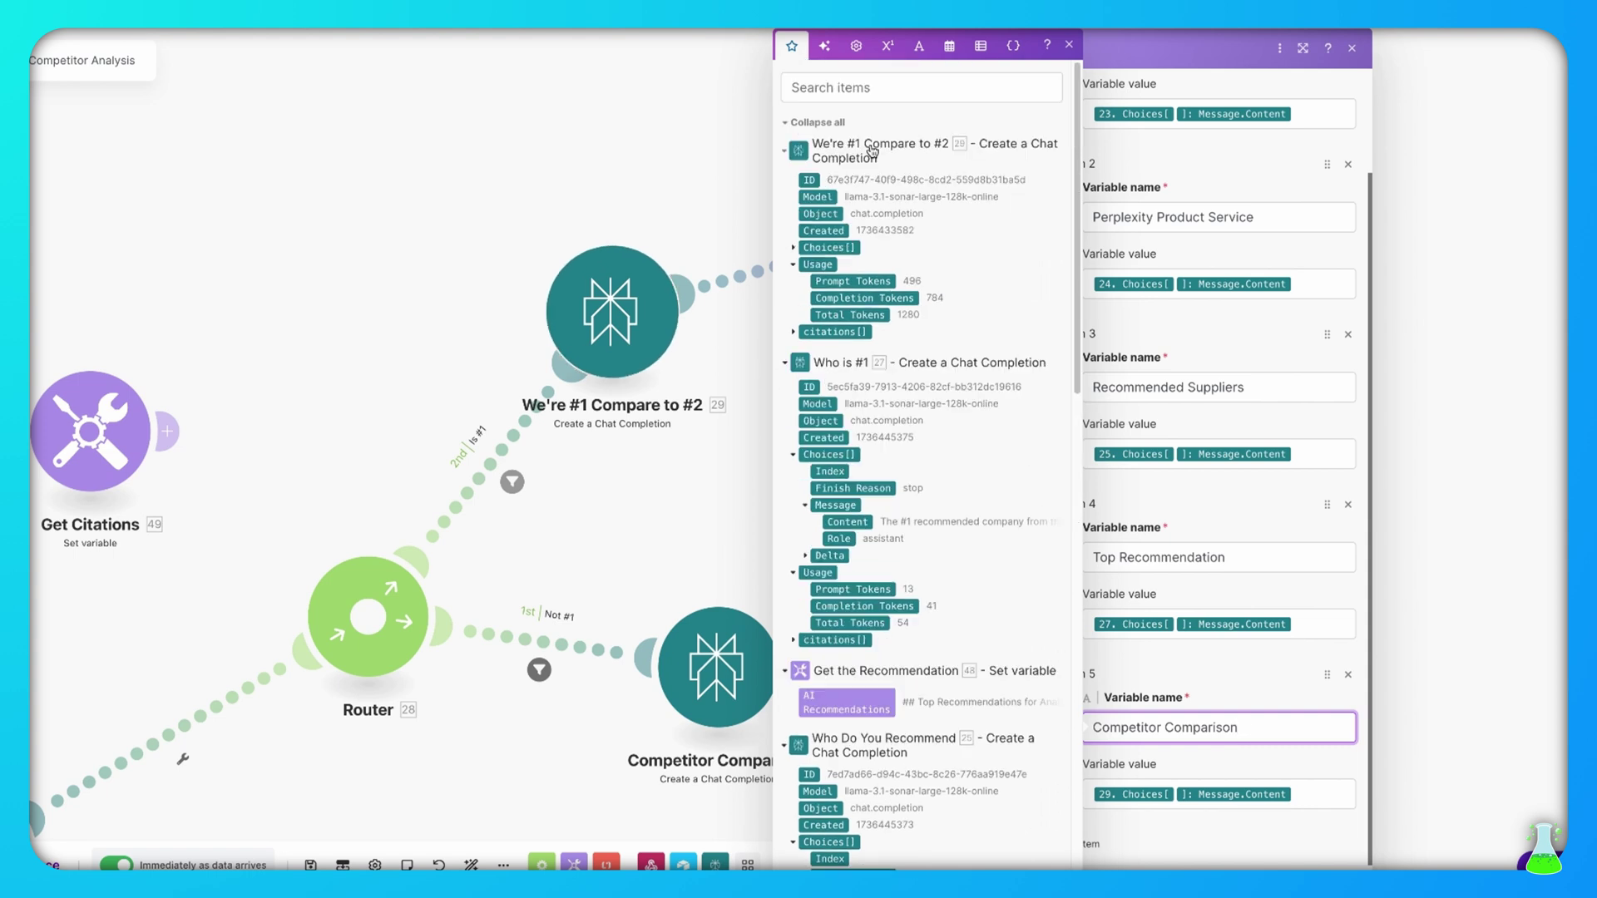
{"action": "left_click", "coordinate": [794, 247]}
{"action": "left_click", "coordinate": [806, 299]}
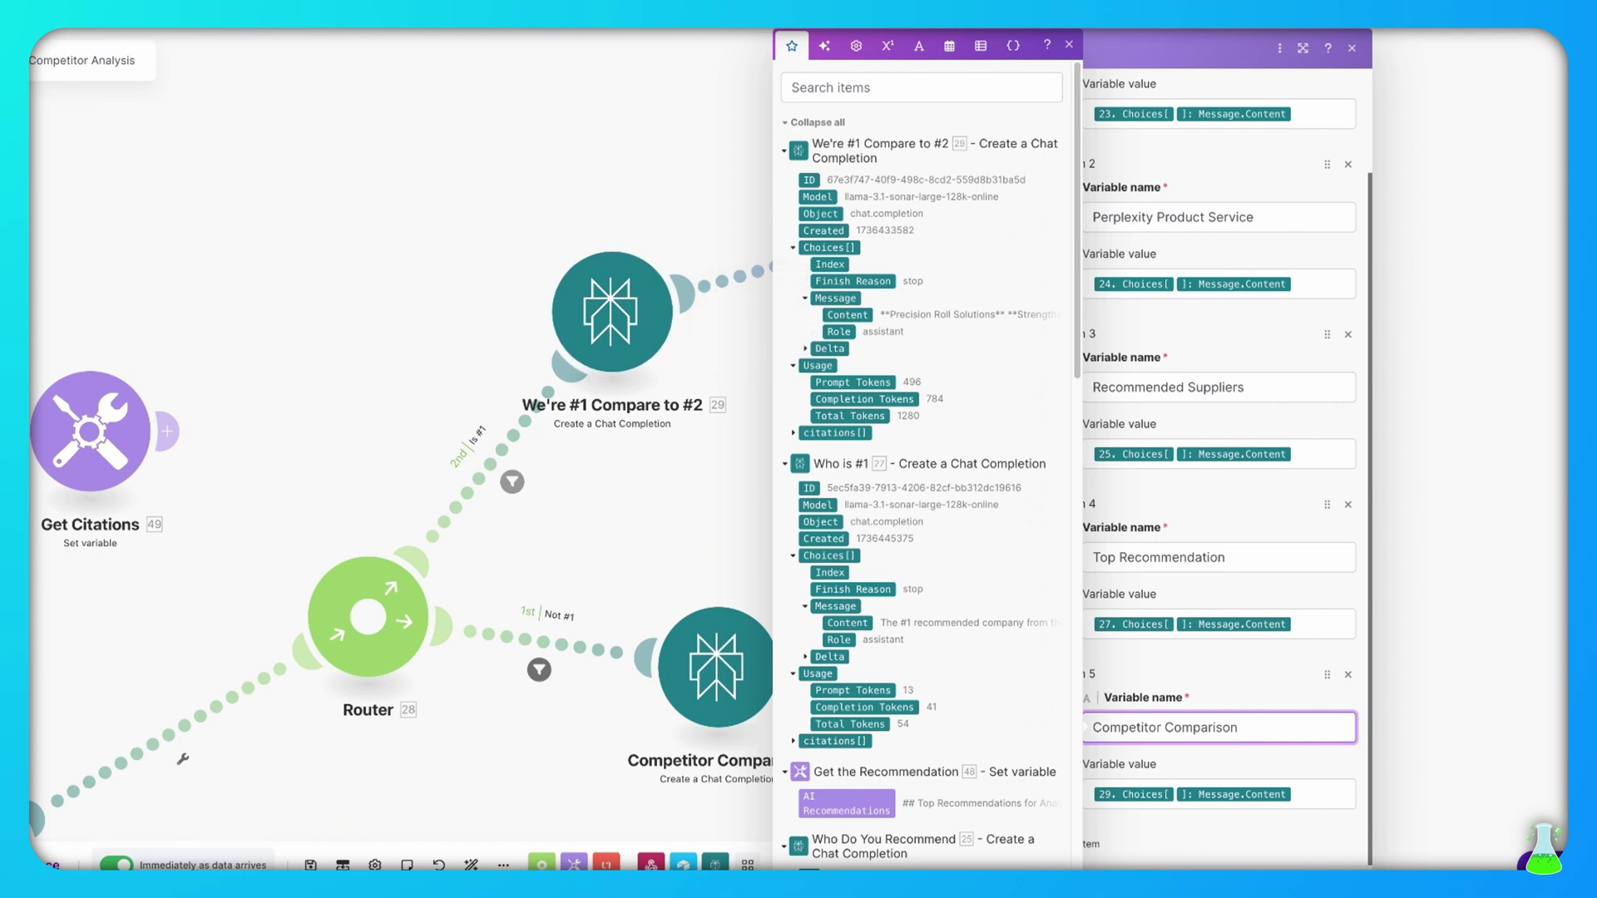
{"action": "left_click", "coordinate": [1311, 886]}
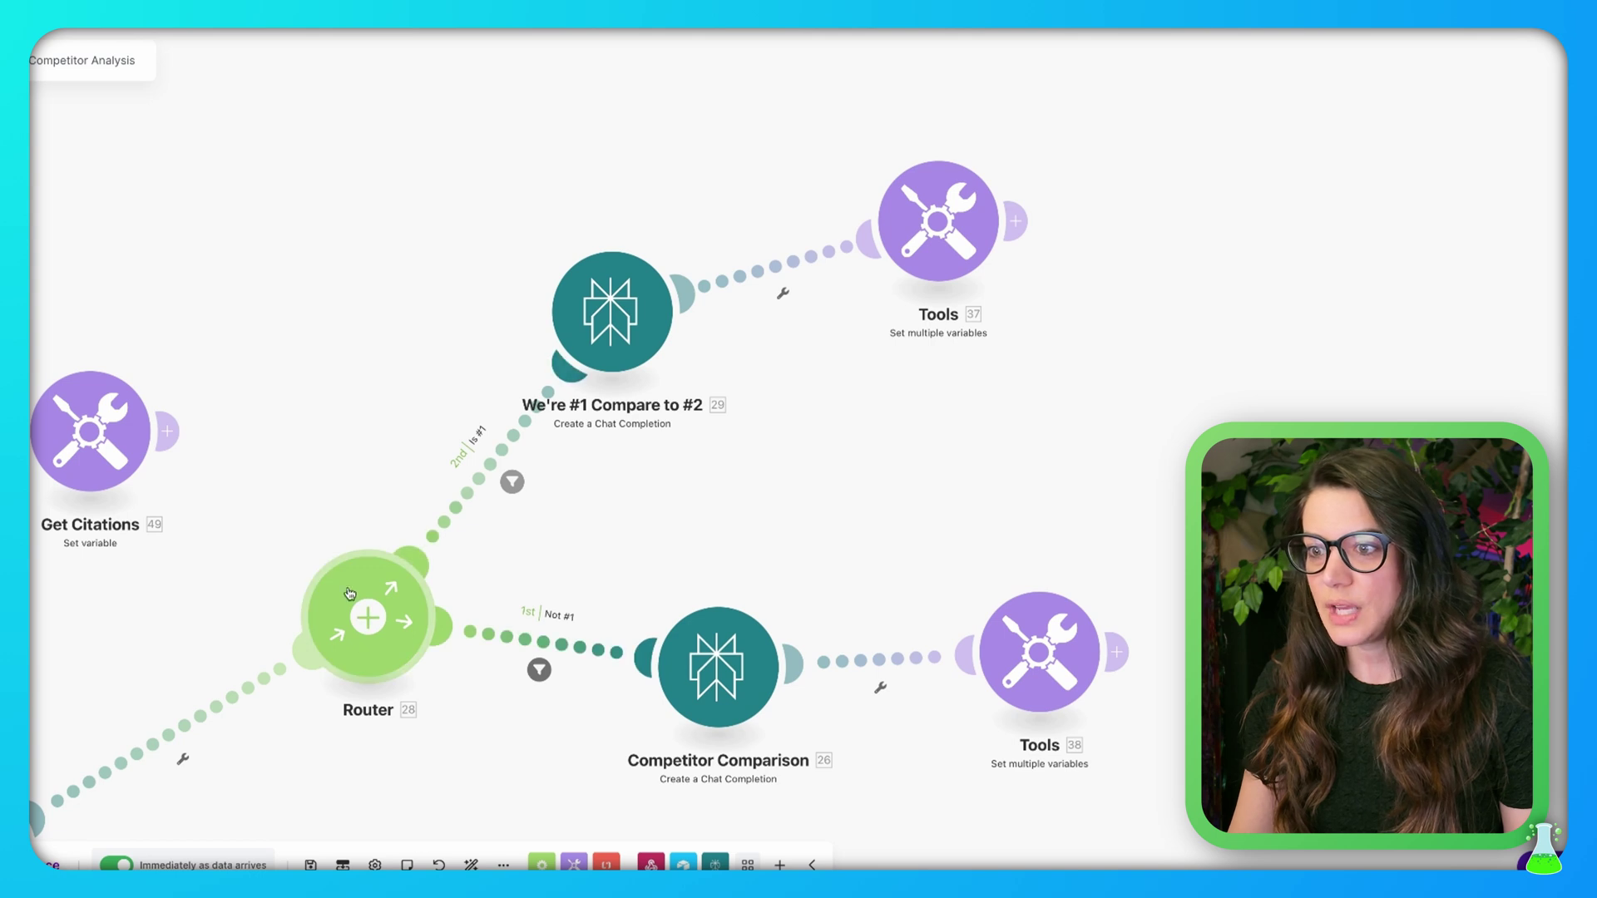
{"action": "left_click", "coordinate": [539, 672]}
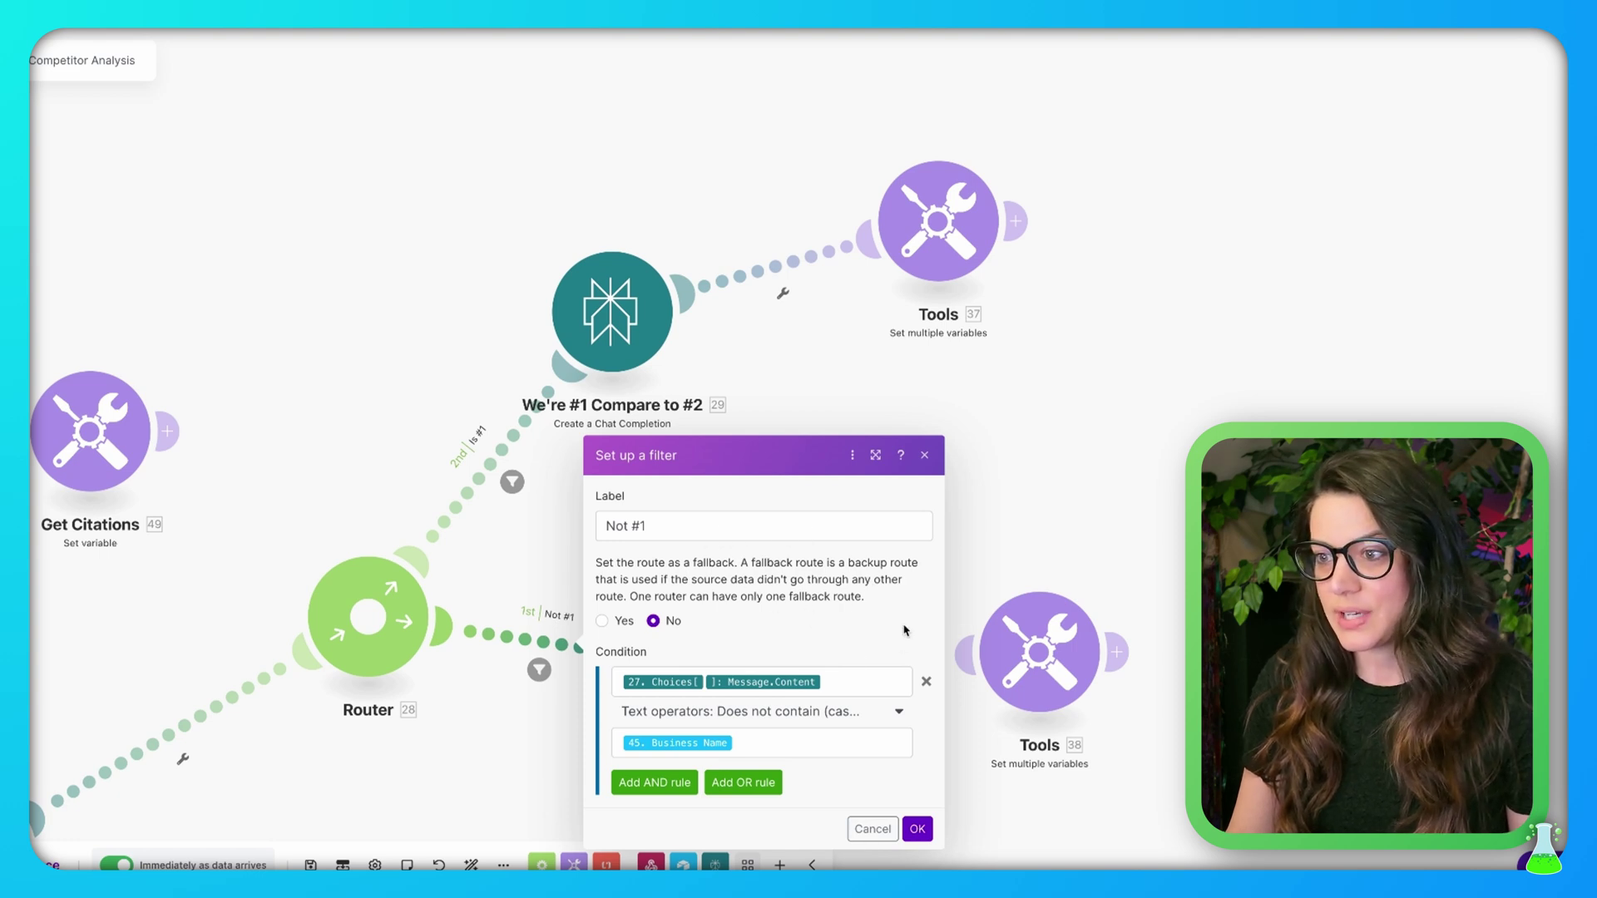
{"action": "left_click", "coordinate": [856, 680]}
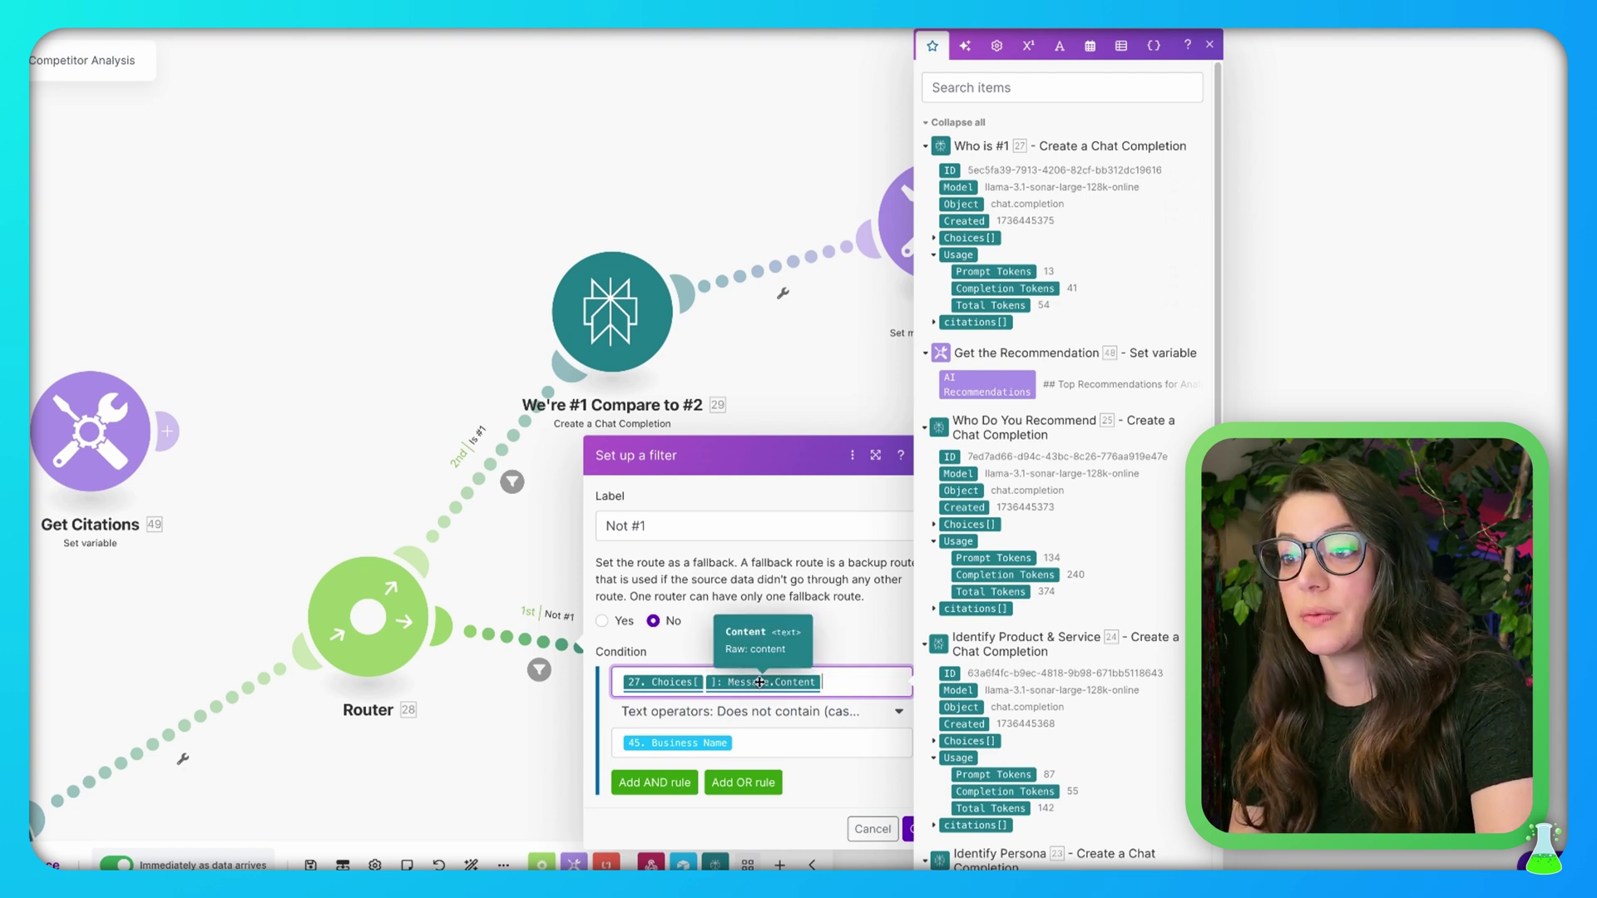
{"action": "left_click", "coordinate": [835, 746]}
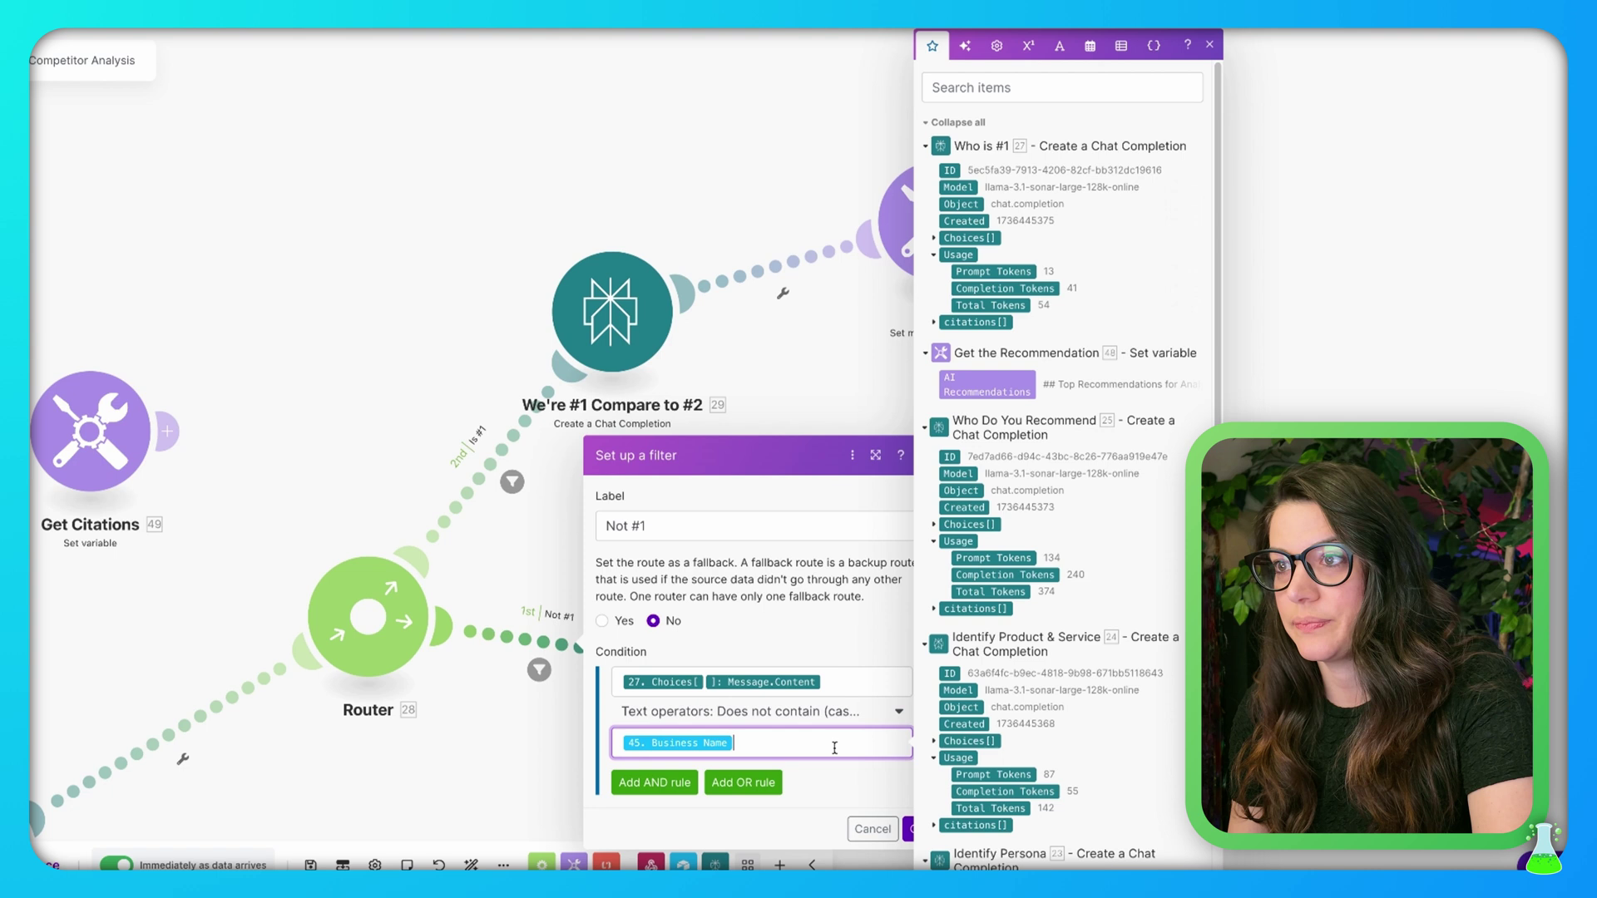
{"action": "left_click", "coordinate": [822, 803]}
{"action": "left_click", "coordinate": [873, 828]}
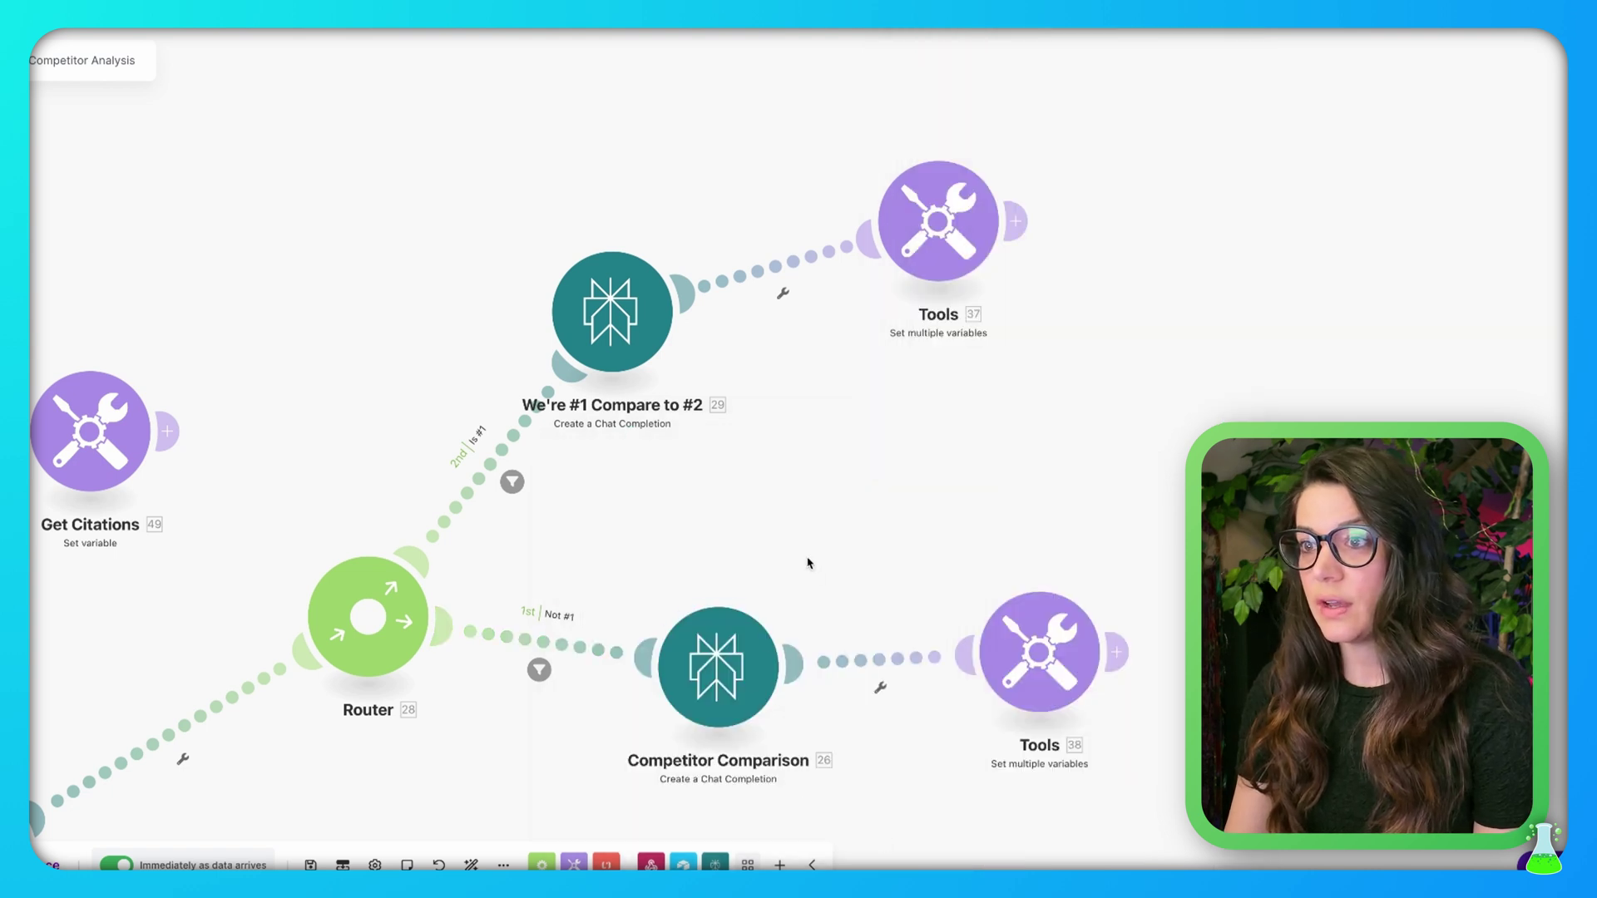
{"action": "left_click", "coordinate": [707, 674]}
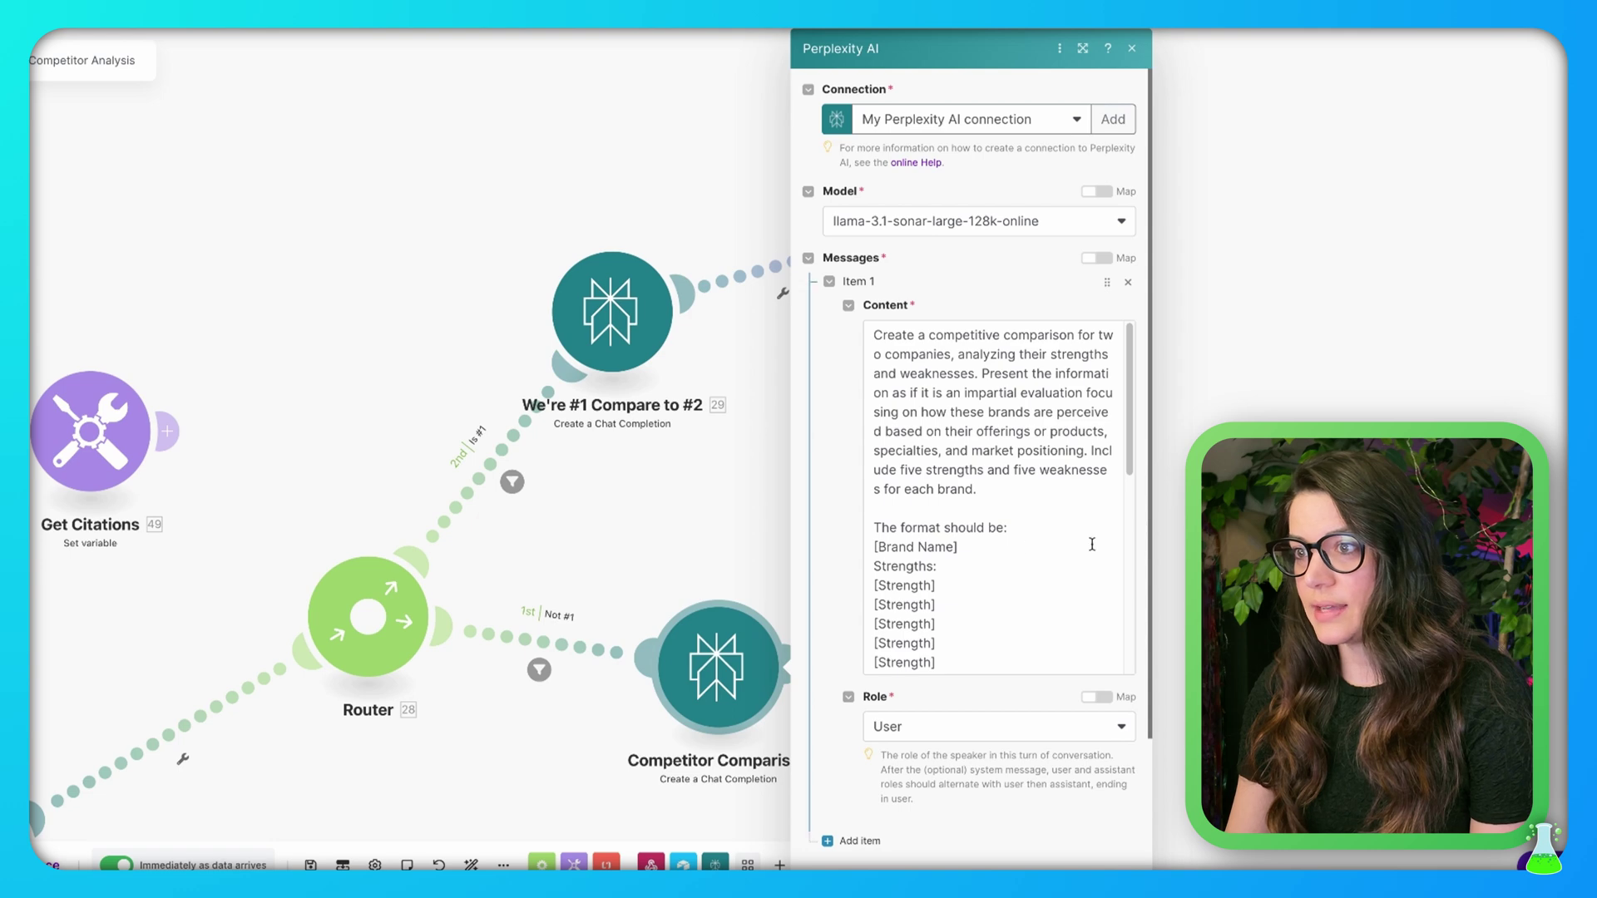
{"action": "left_click", "coordinate": [1082, 50]}
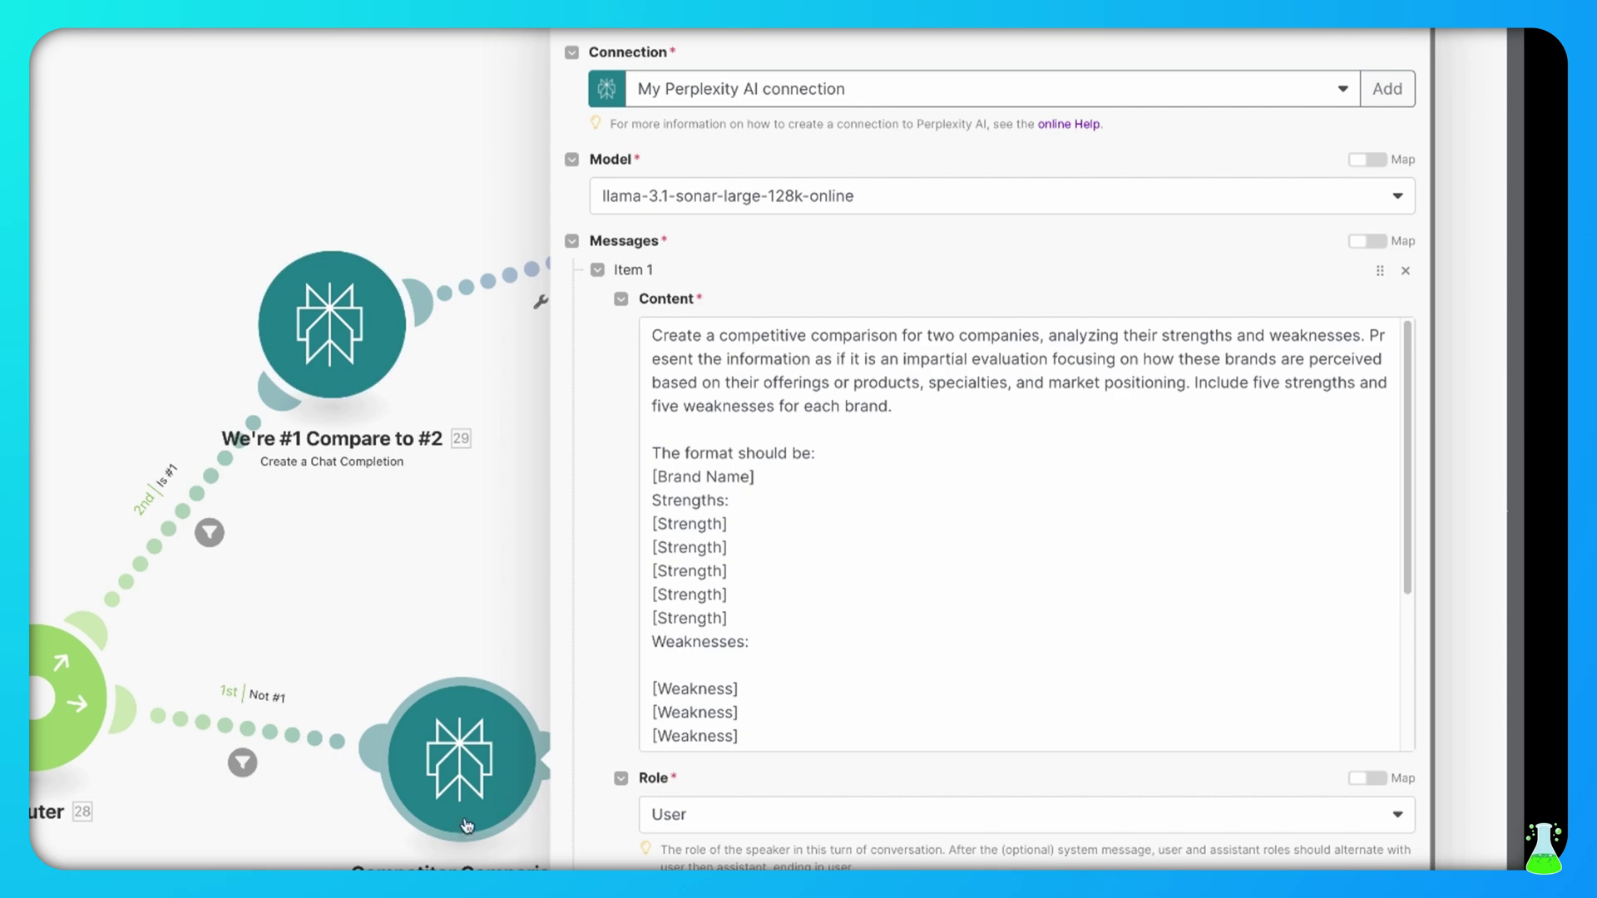
{"action": "left_click", "coordinate": [923, 560]}
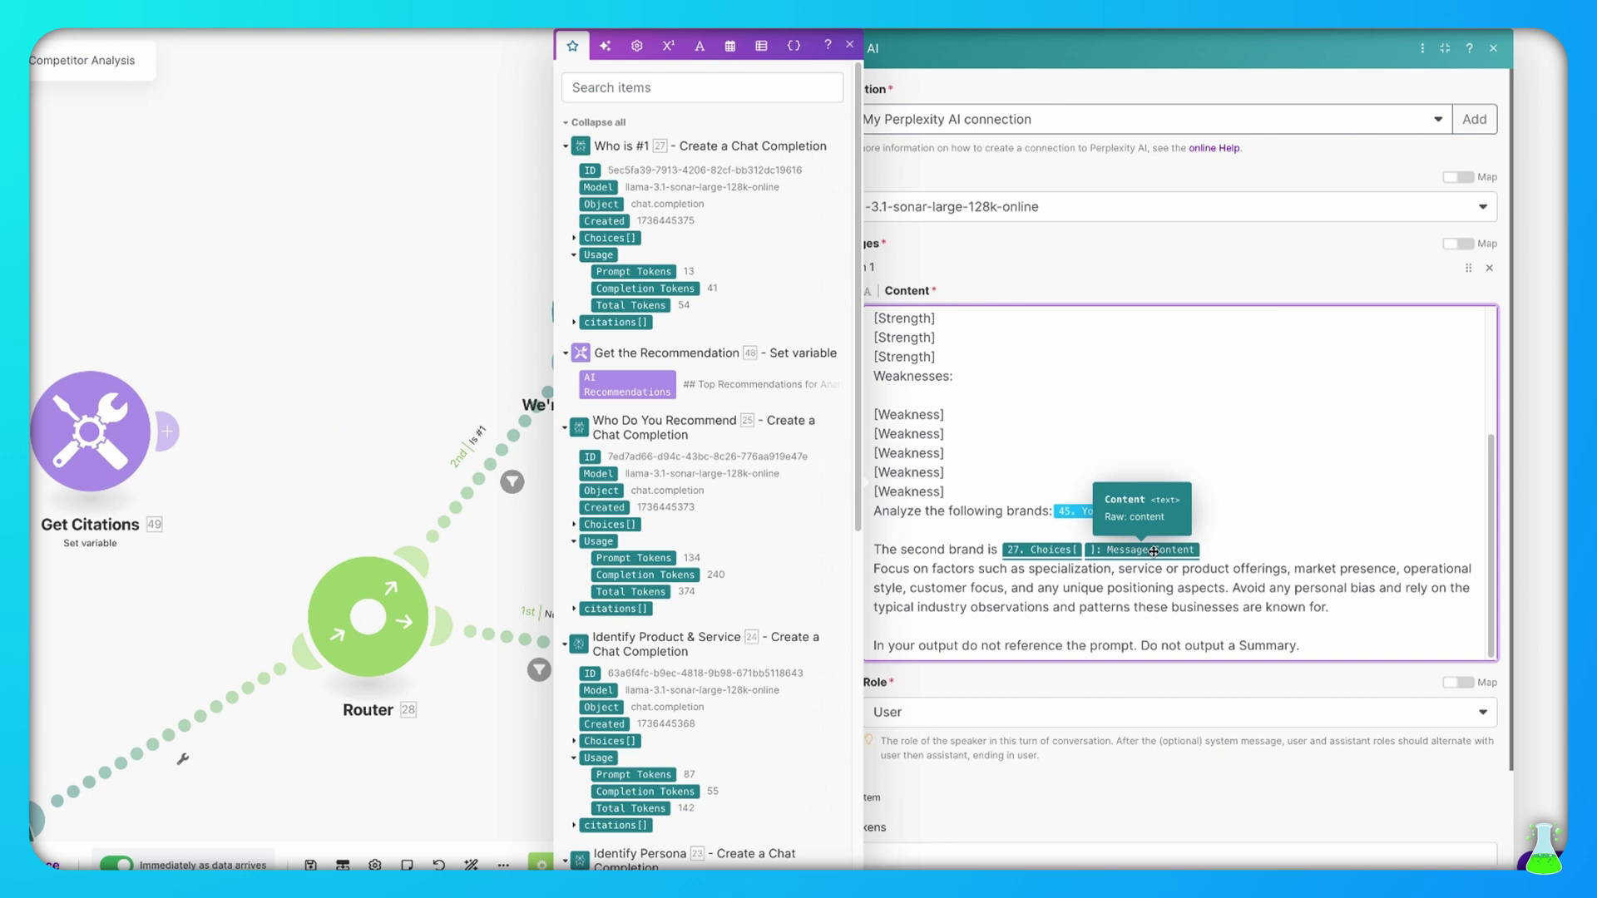
{"action": "left_click", "coordinate": [1484, 880]}
{"action": "left_click_drag", "start_coordinate": [1154, 341], "coordinate": [1141, 306]}
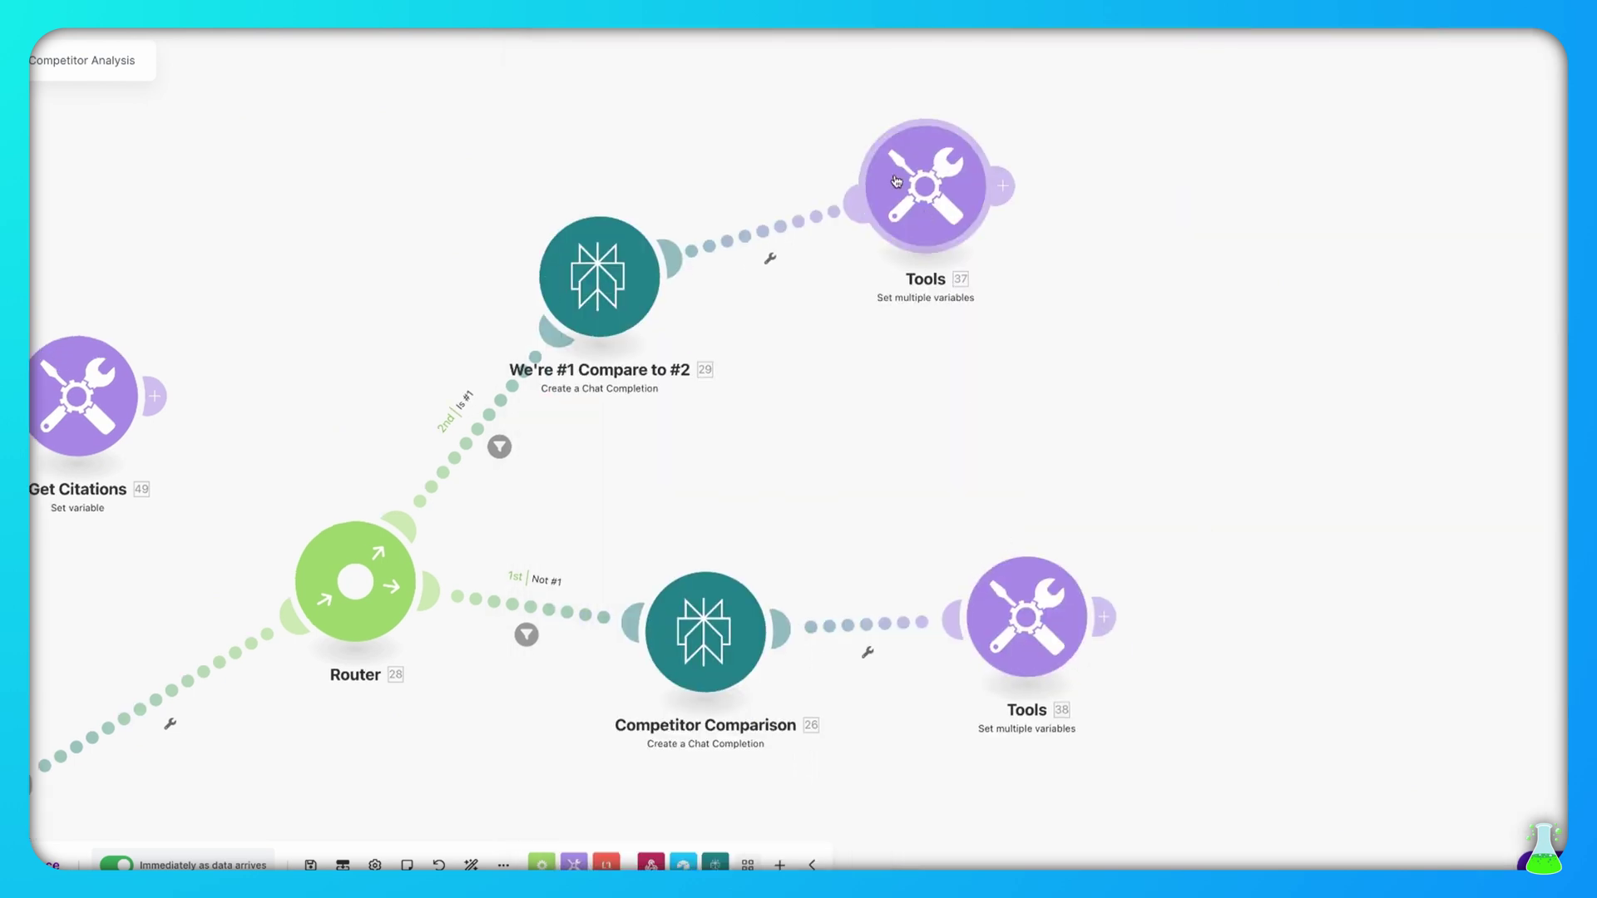
In Tools 38, verify Competitor Comparison maps to 26. Choices[]: Message.Content, then close it
{"action": "left_click", "coordinate": [1039, 623]}
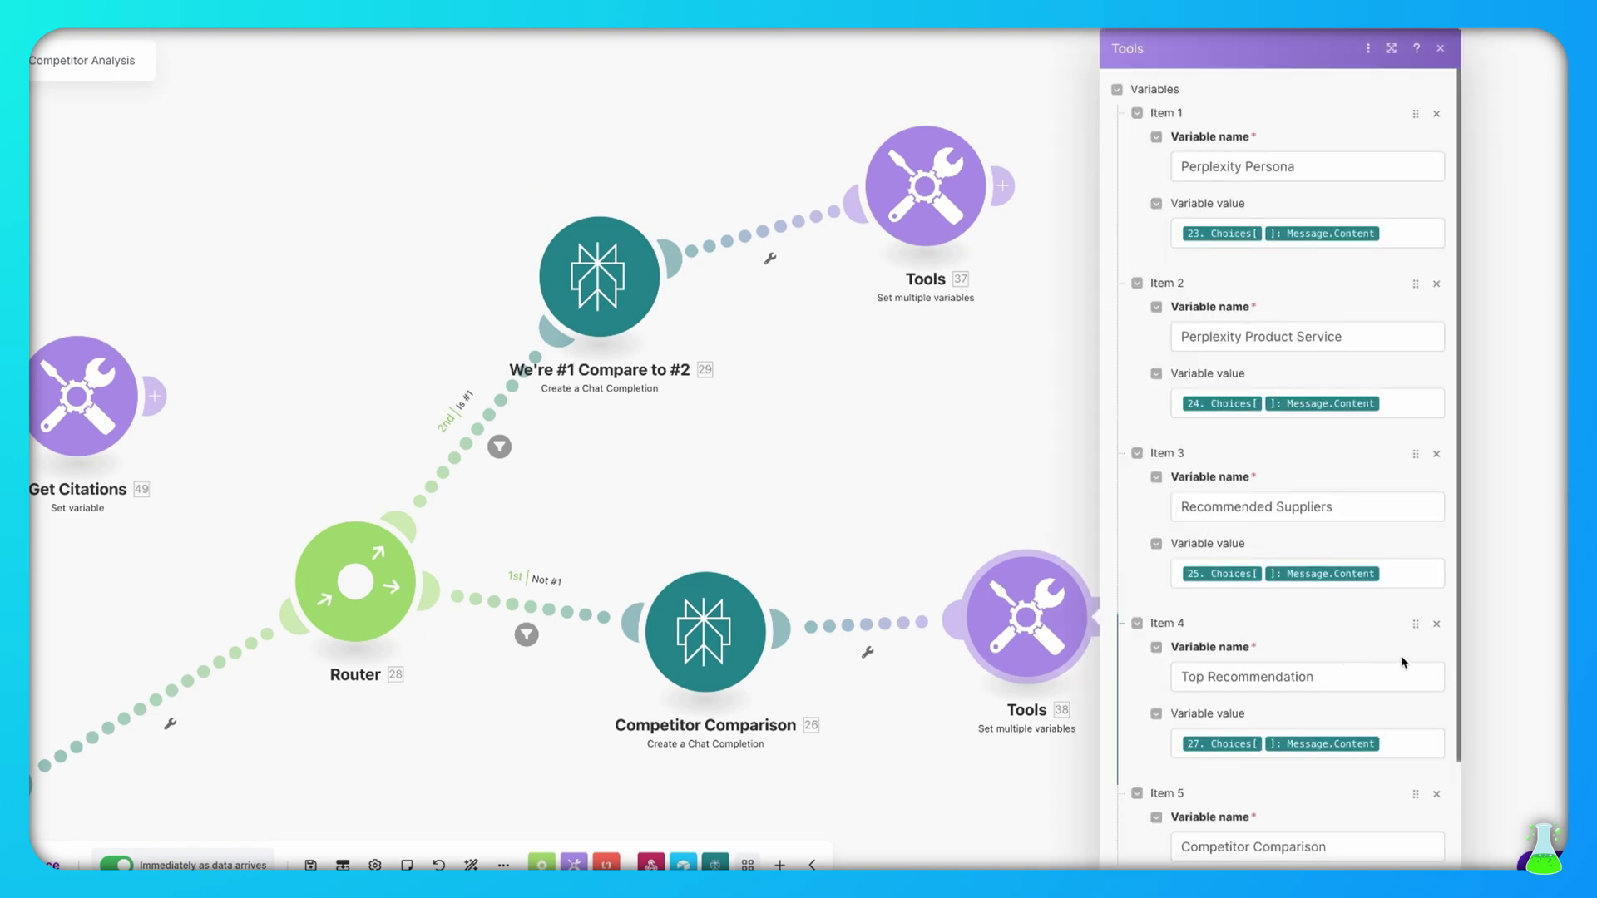
{"action": "scroll", "coordinate": [1403, 663], "scroll_direction": "down", "scroll_amount": 1}
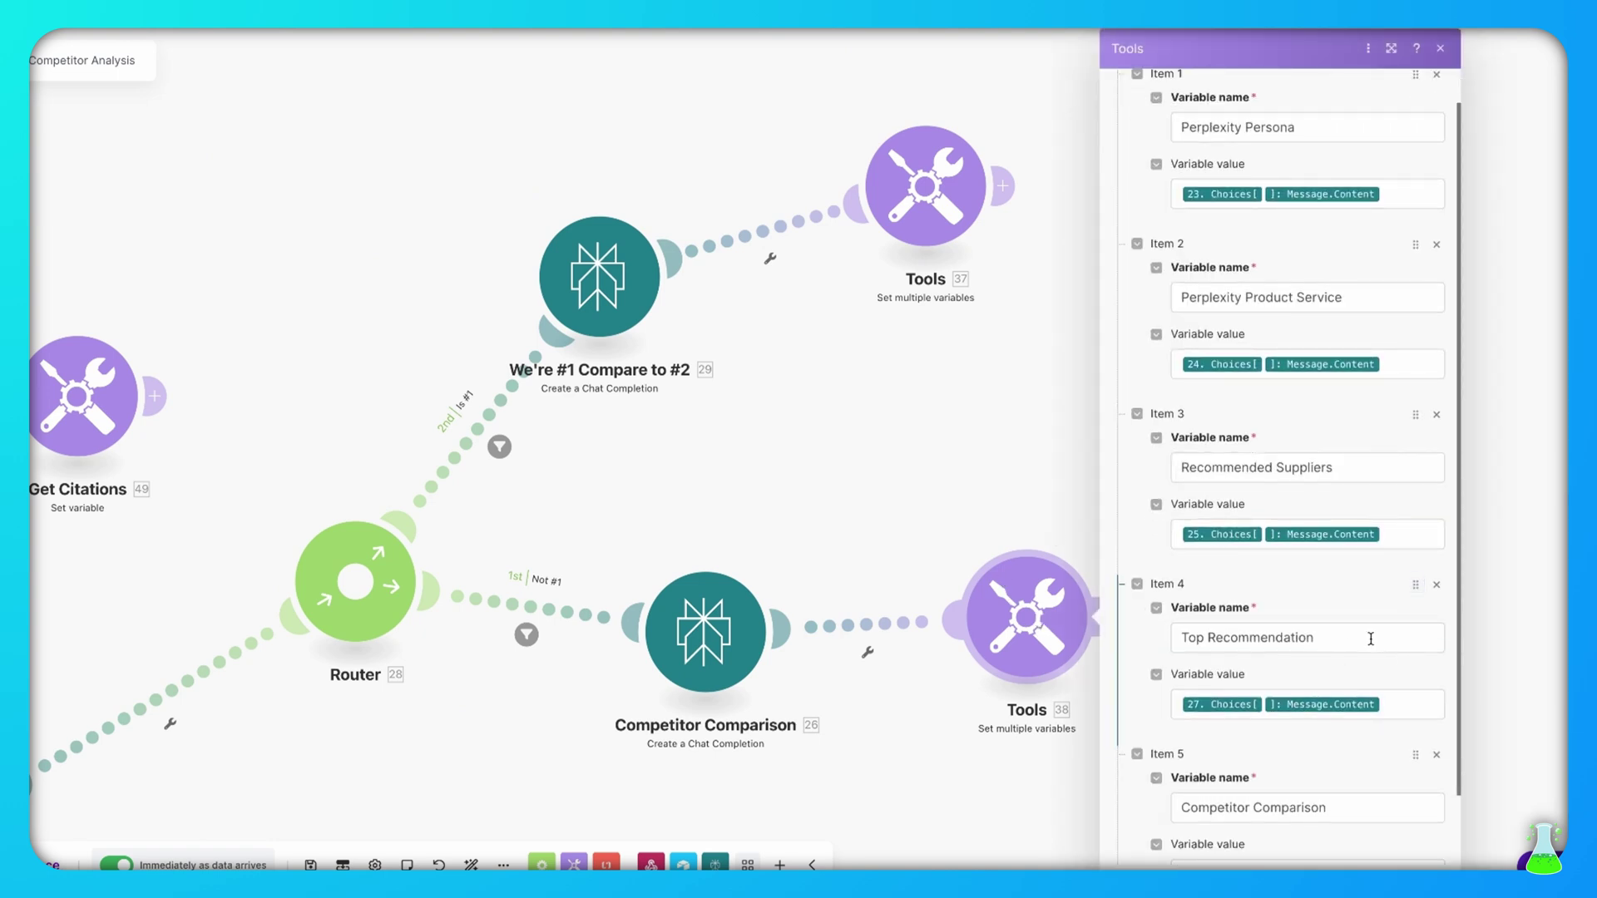
{"action": "scroll", "coordinate": [1364, 648], "scroll_direction": "down", "scroll_amount": 2}
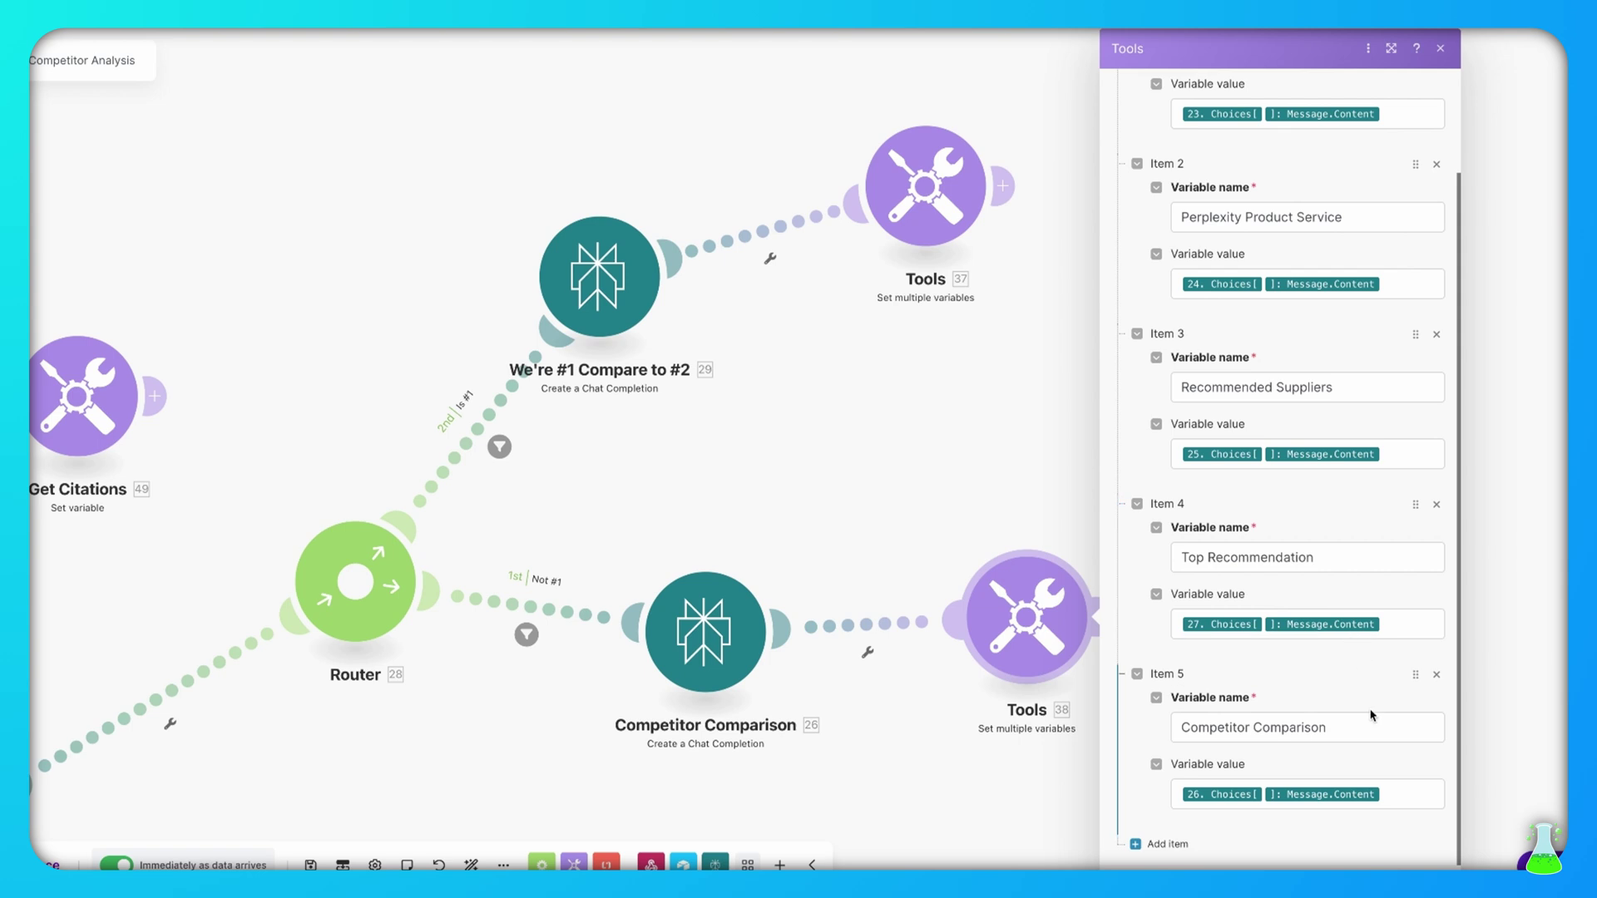
{"action": "left_click", "coordinate": [1414, 794]}
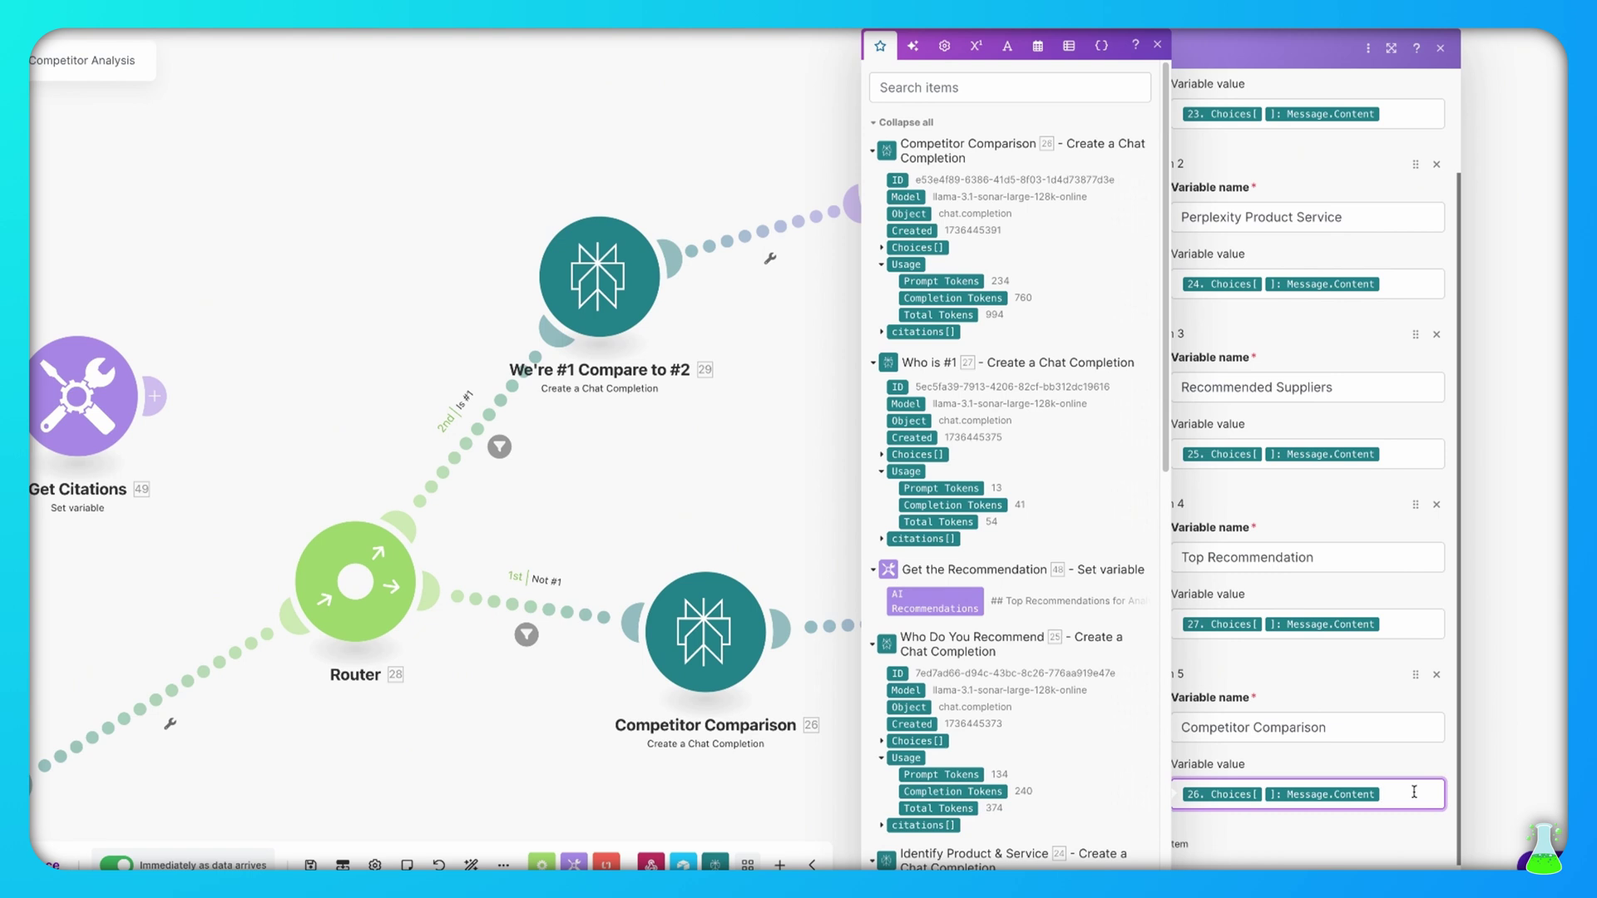
{"action": "left_click", "coordinate": [1349, 692]}
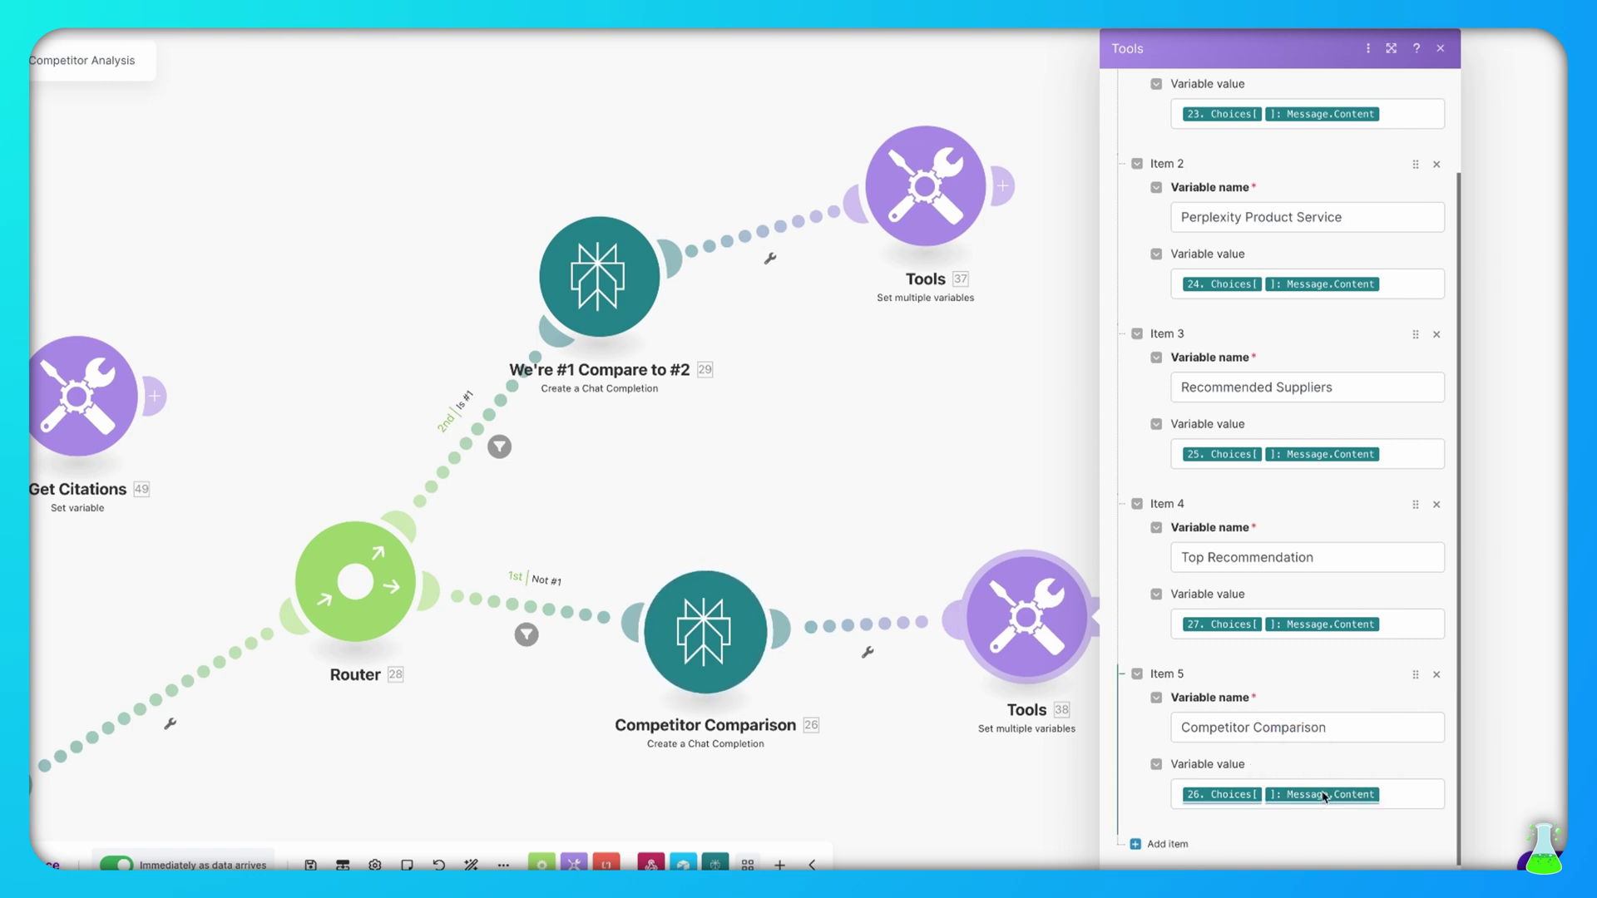
{"action": "left_click", "coordinate": [1395, 800]}
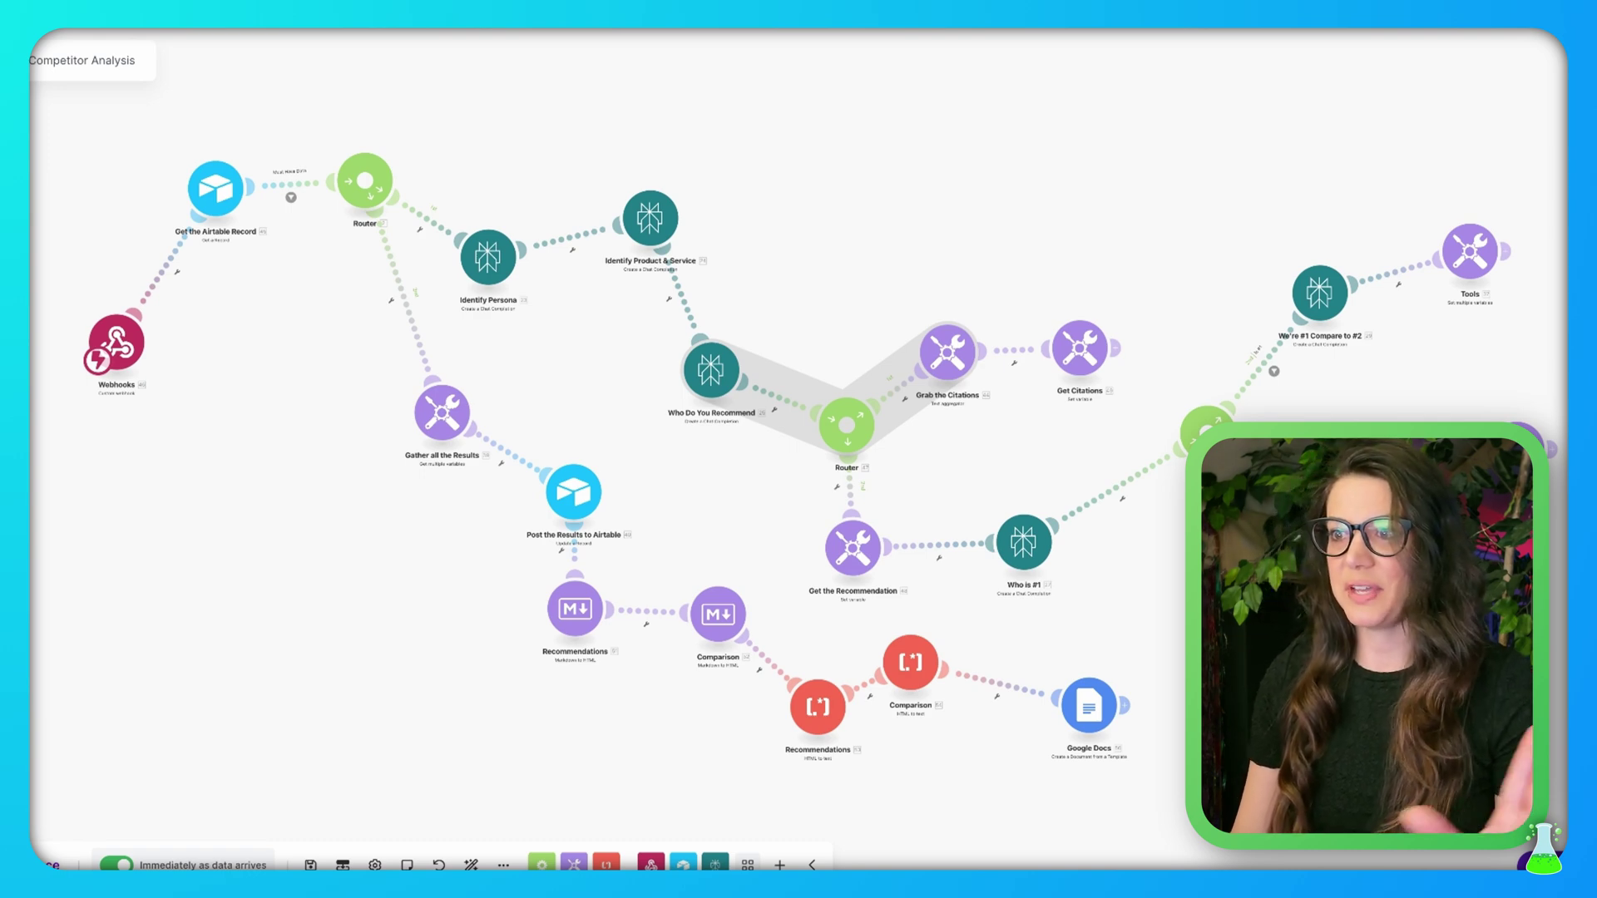
Bring the Webhooks and Airtable modules into view and open the Gather all the Results variables
{"action": "scroll", "coordinate": [564, 407], "scroll_direction": "up", "scroll_amount": 5}
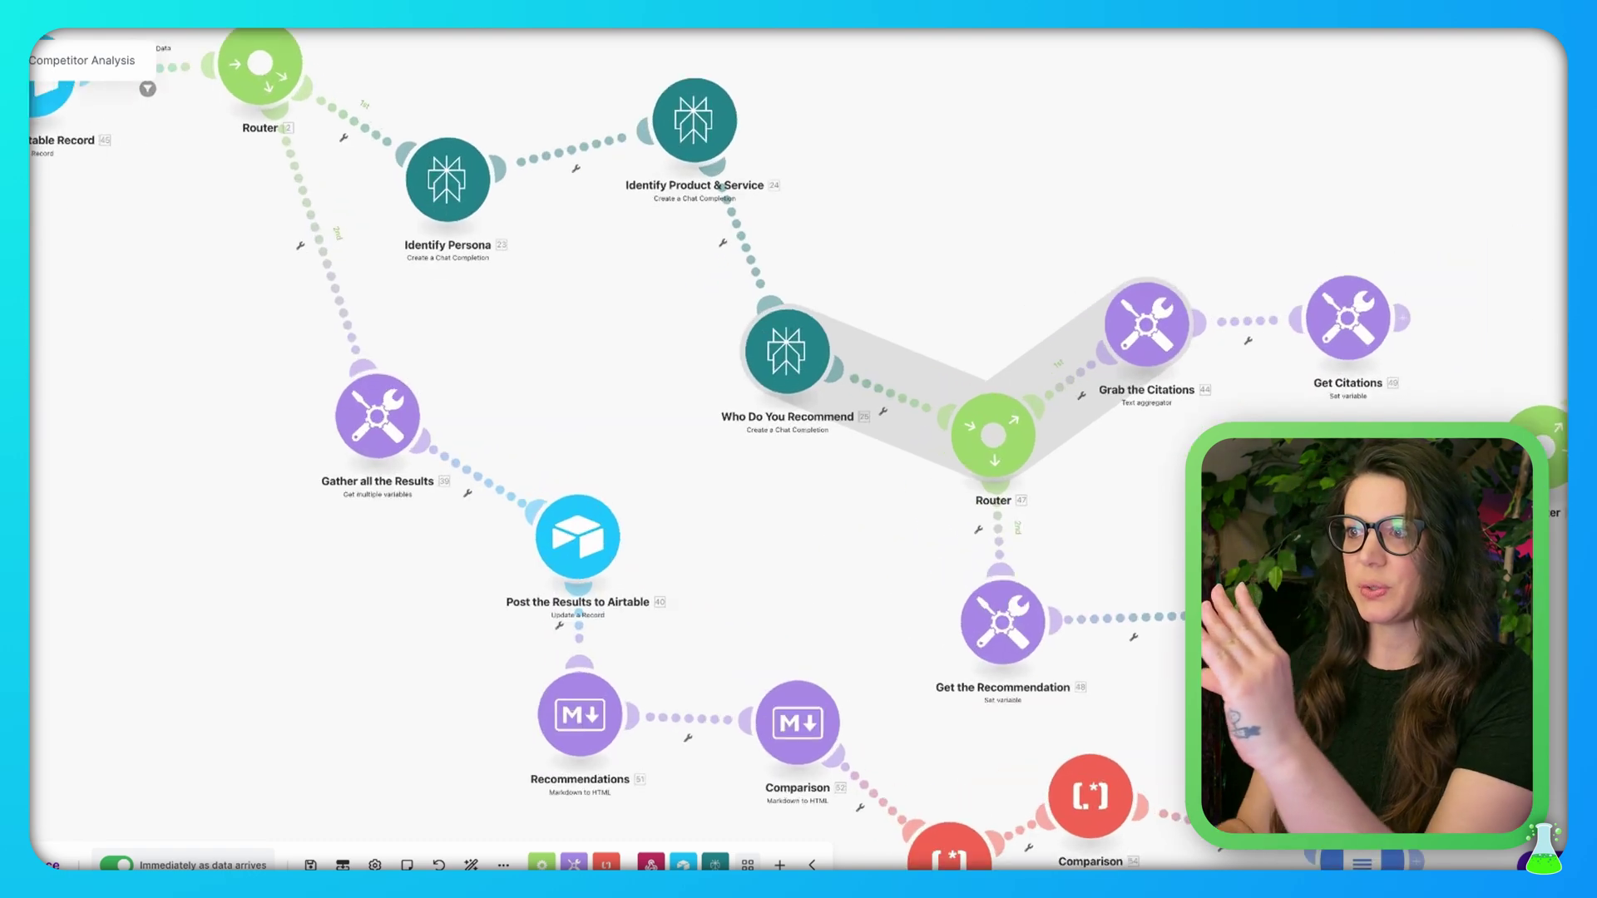
{"action": "left_click_drag", "start_coordinate": [541, 361], "coordinate": [844, 409]}
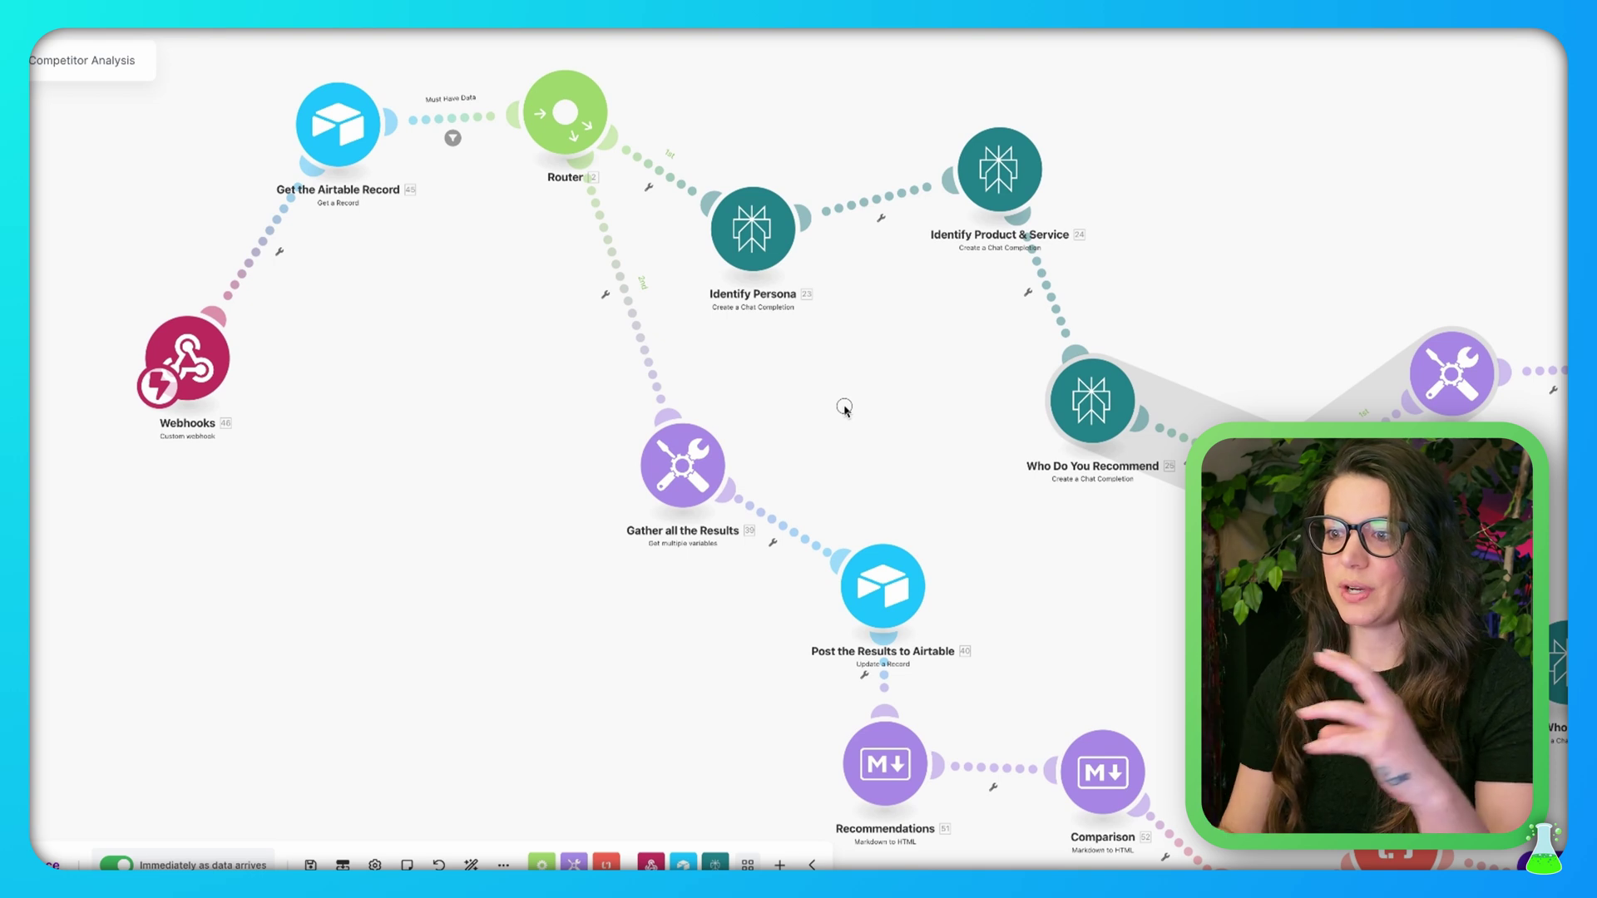
{"action": "left_click", "coordinate": [698, 470]}
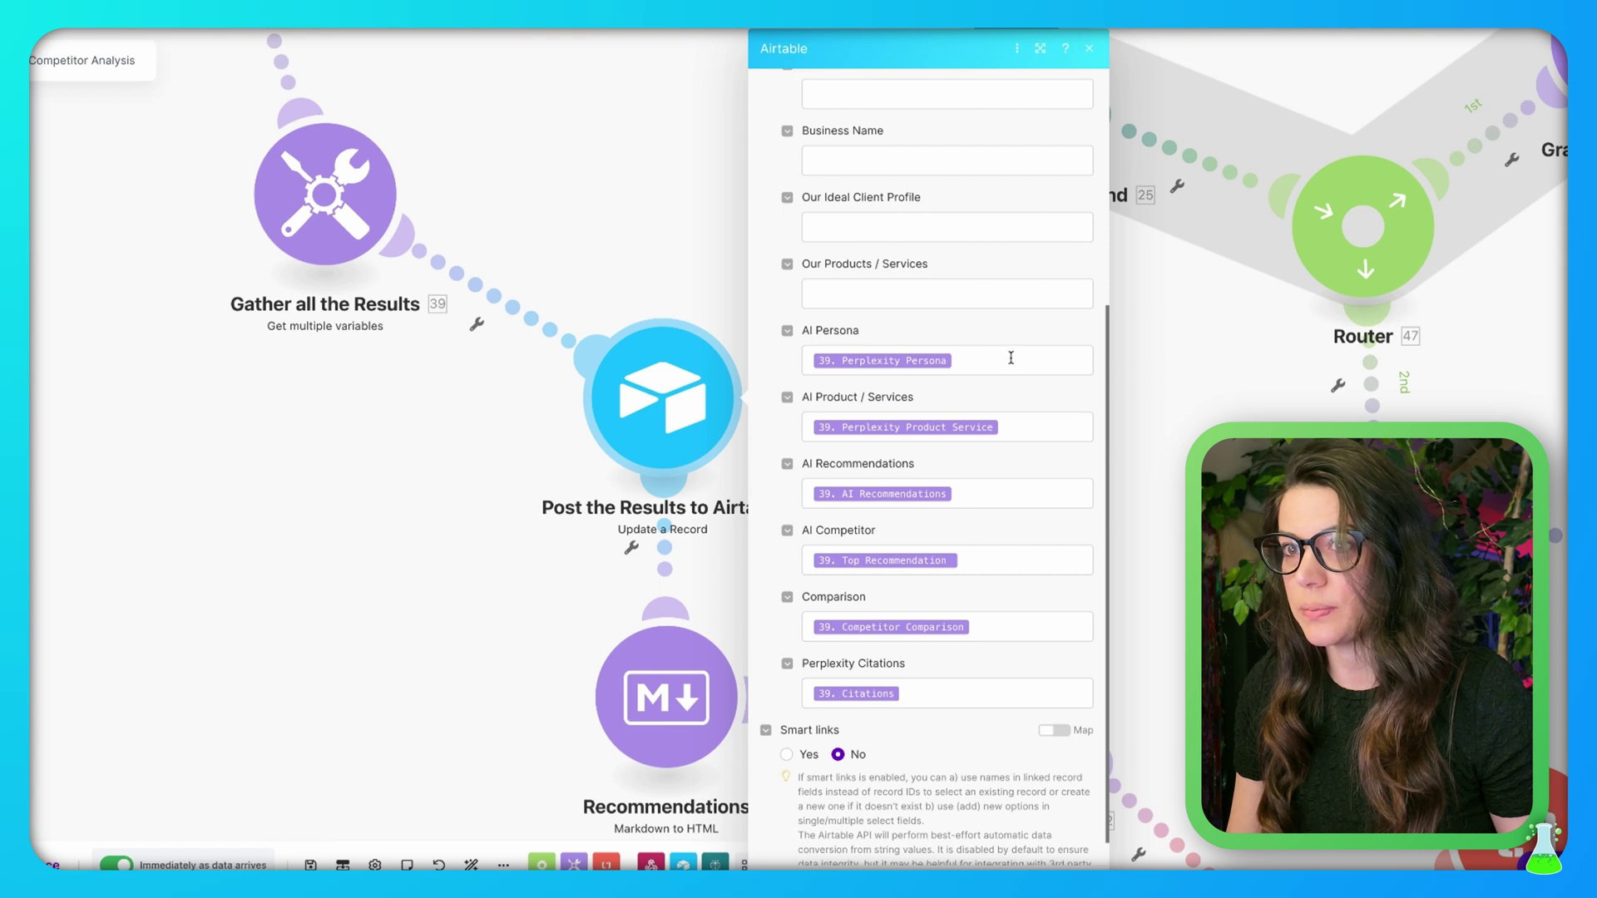
Check the Airtable module's Record ID field mapping
{"action": "scroll", "coordinate": [1011, 358], "scroll_direction": "up", "scroll_amount": 4}
{"action": "left_click", "coordinate": [906, 354]}
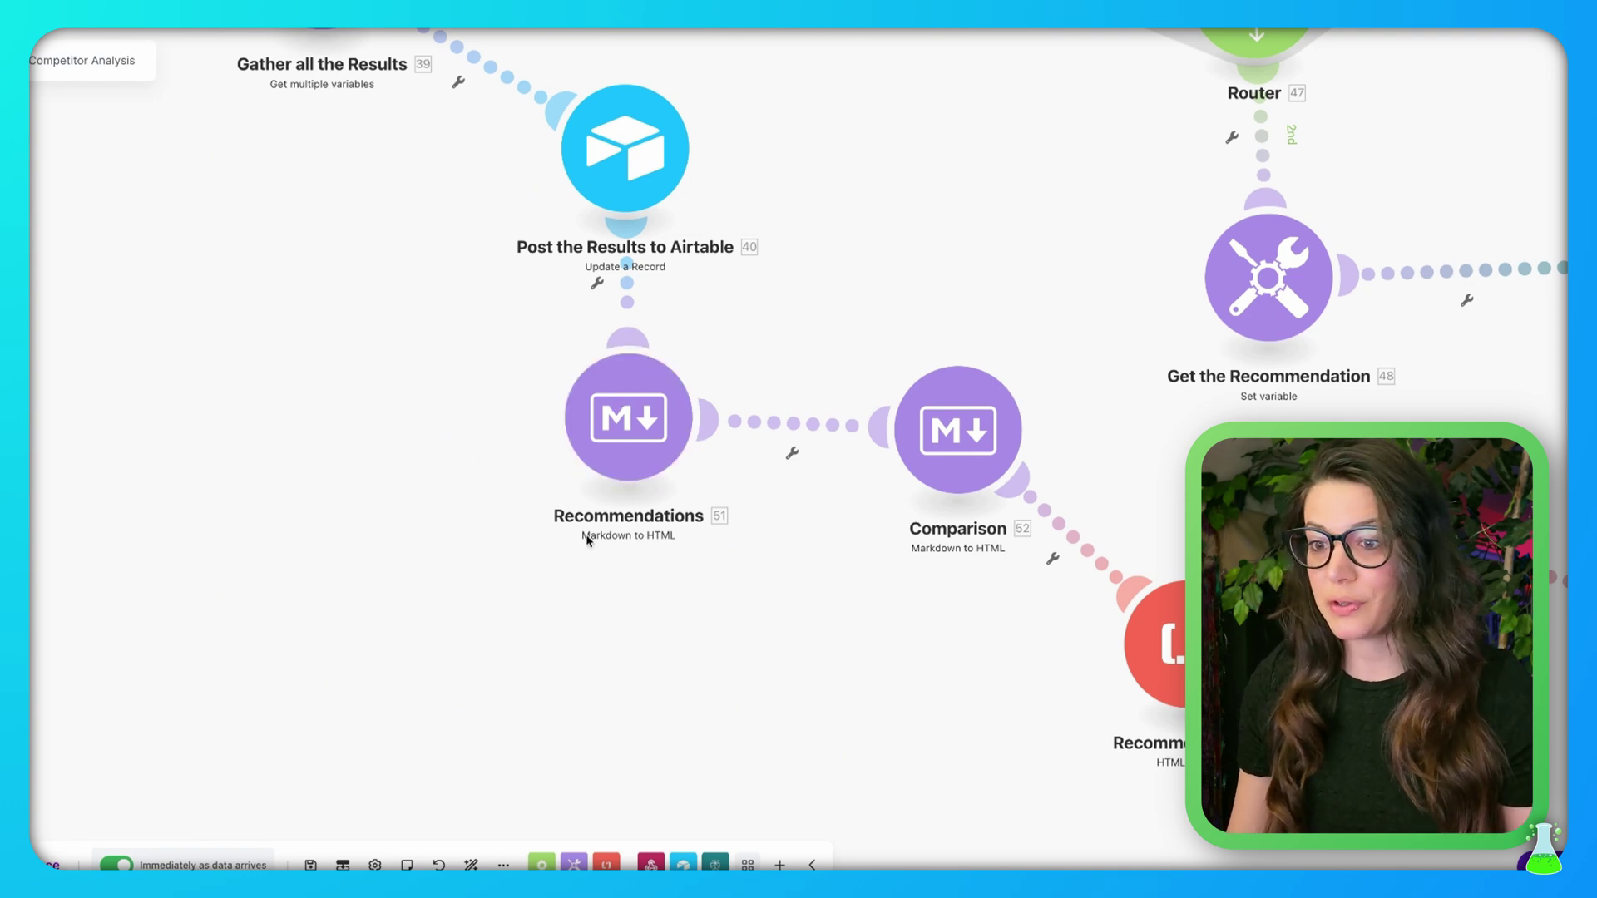
Review the Markdown input mapping of the Recommendations Markdown-to-HTML module
{"action": "scroll", "coordinate": [632, 497], "scroll_direction": "up", "scroll_amount": 2}
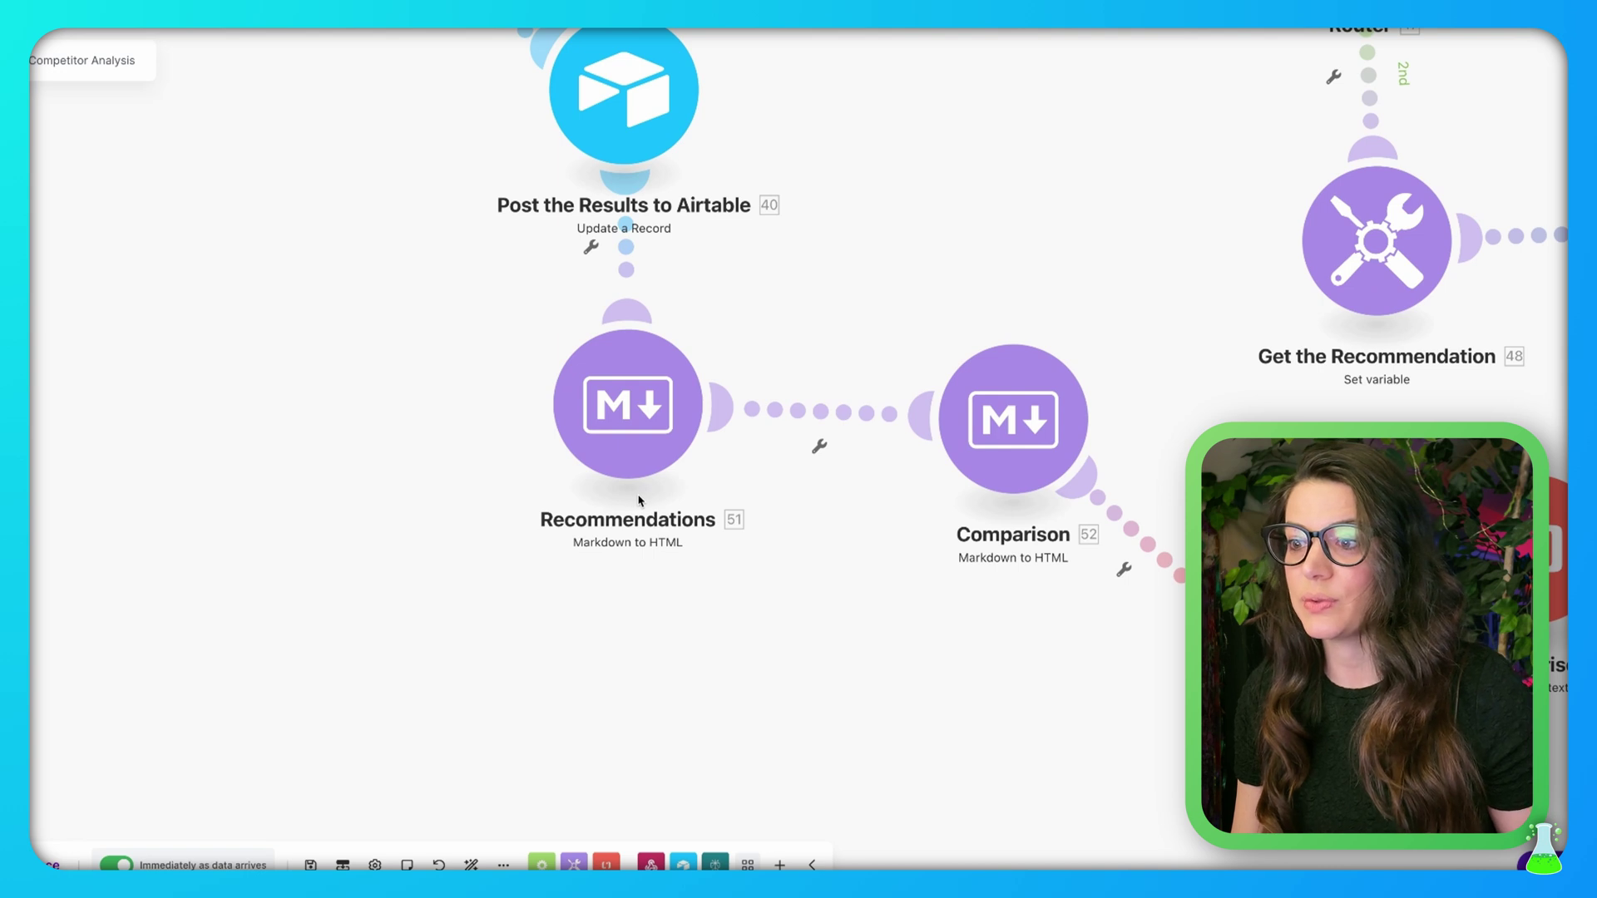
{"action": "scroll", "coordinate": [639, 499], "scroll_direction": "down", "scroll_amount": 1}
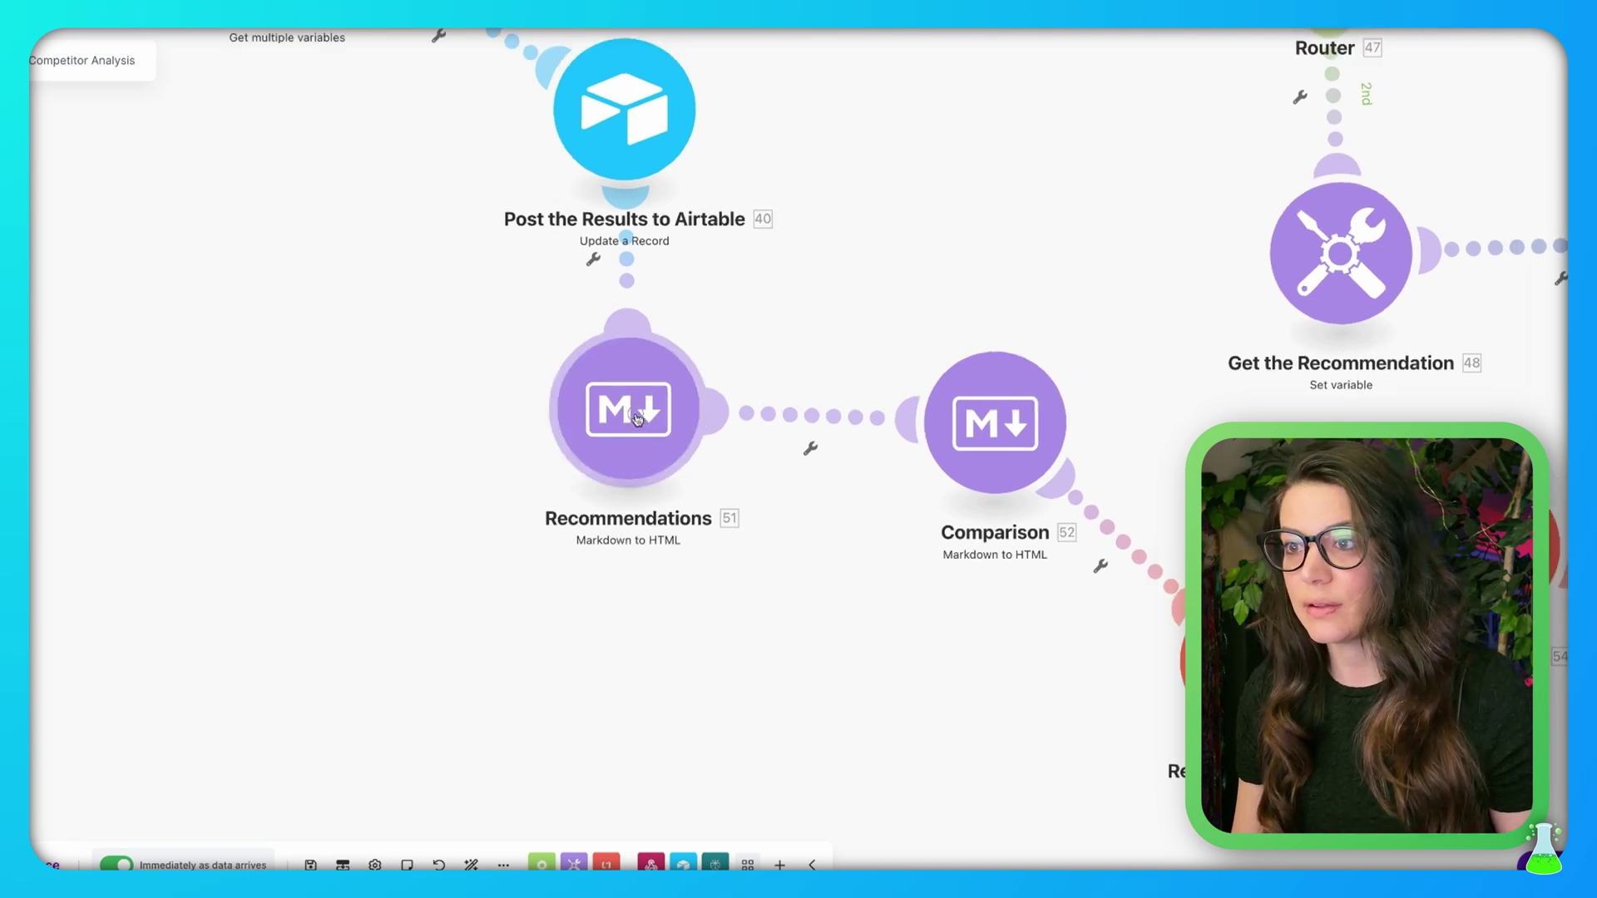
{"action": "left_click", "coordinate": [637, 419]}
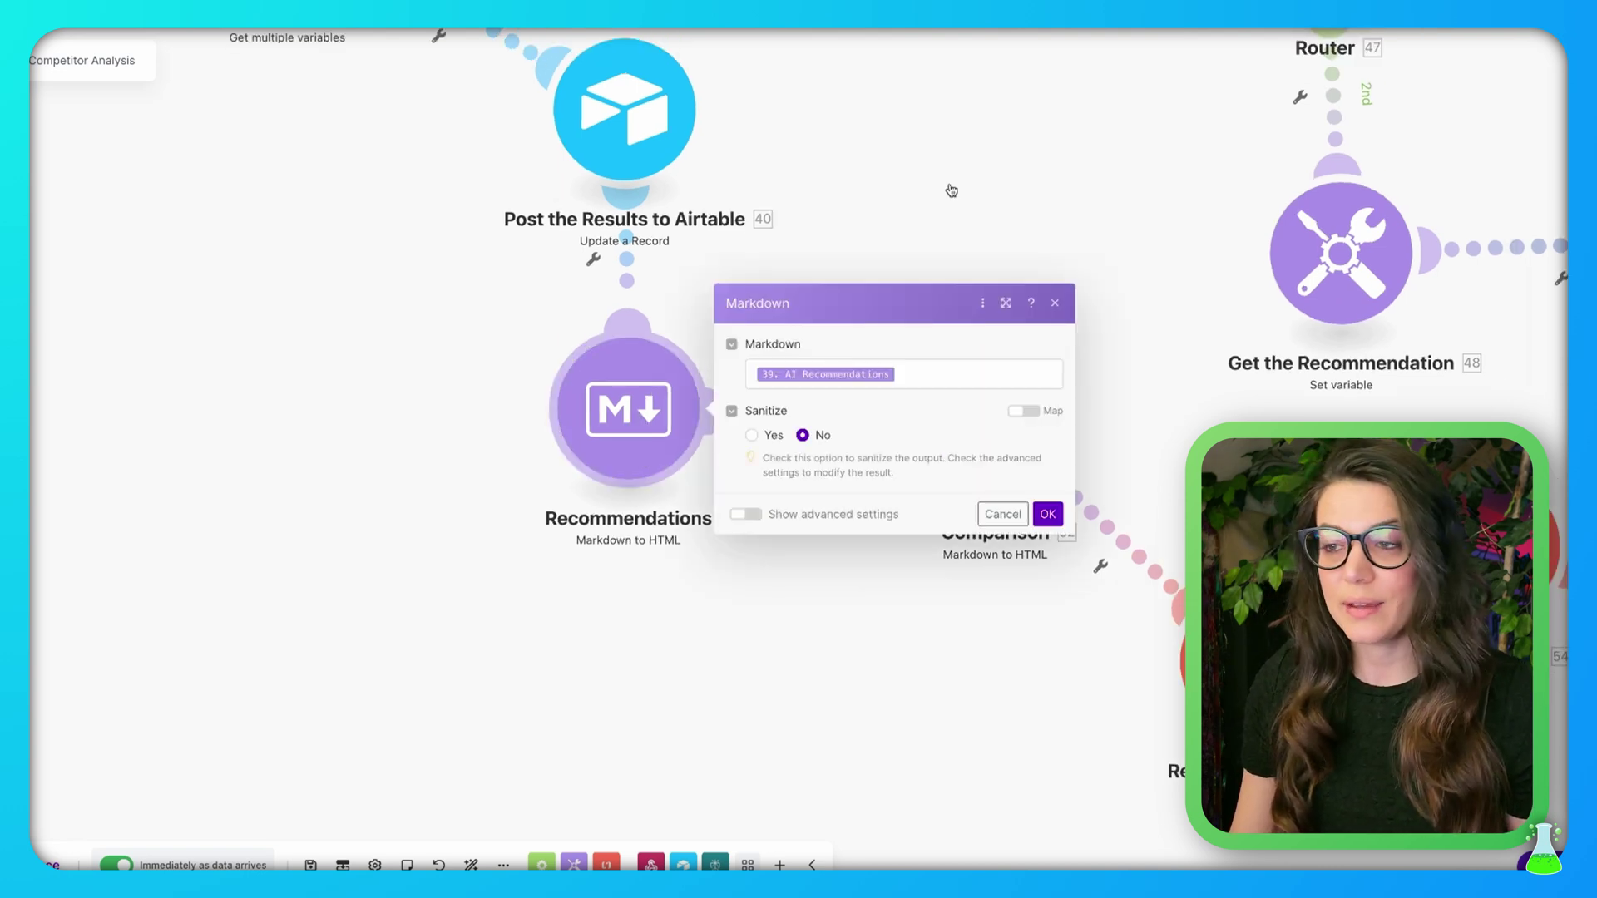
{"action": "left_click", "coordinate": [942, 376]}
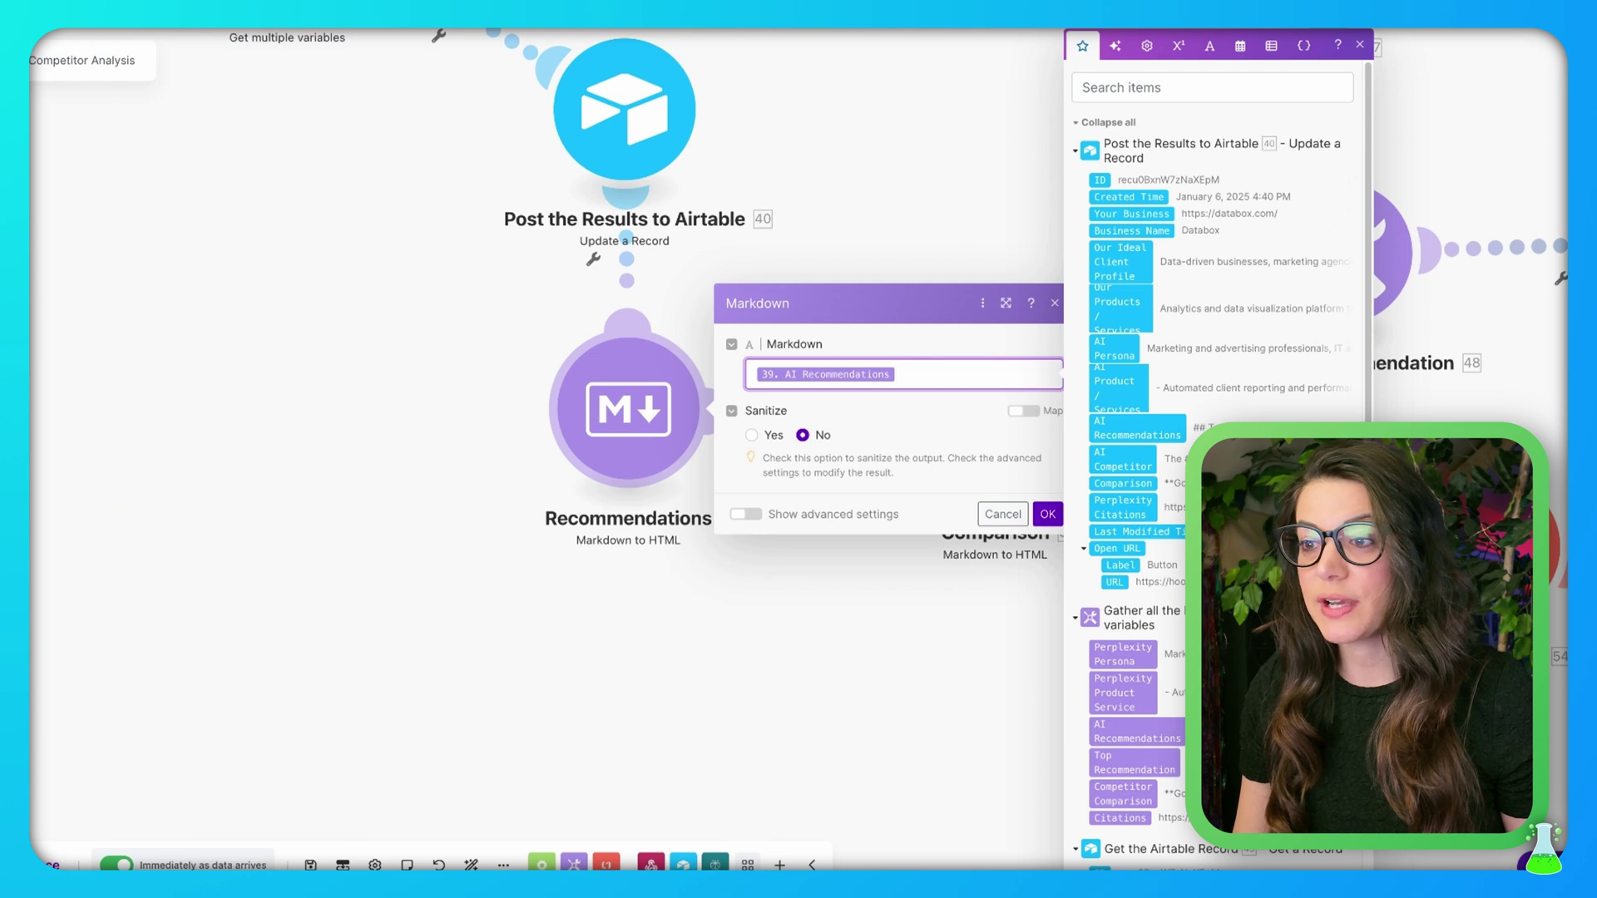
Map 39. Competitor Comparison into the Comparison Markdown-to-HTML module's Markdown input
{"action": "scroll", "coordinate": [1171, 437], "scroll_direction": "down", "scroll_amount": 3}
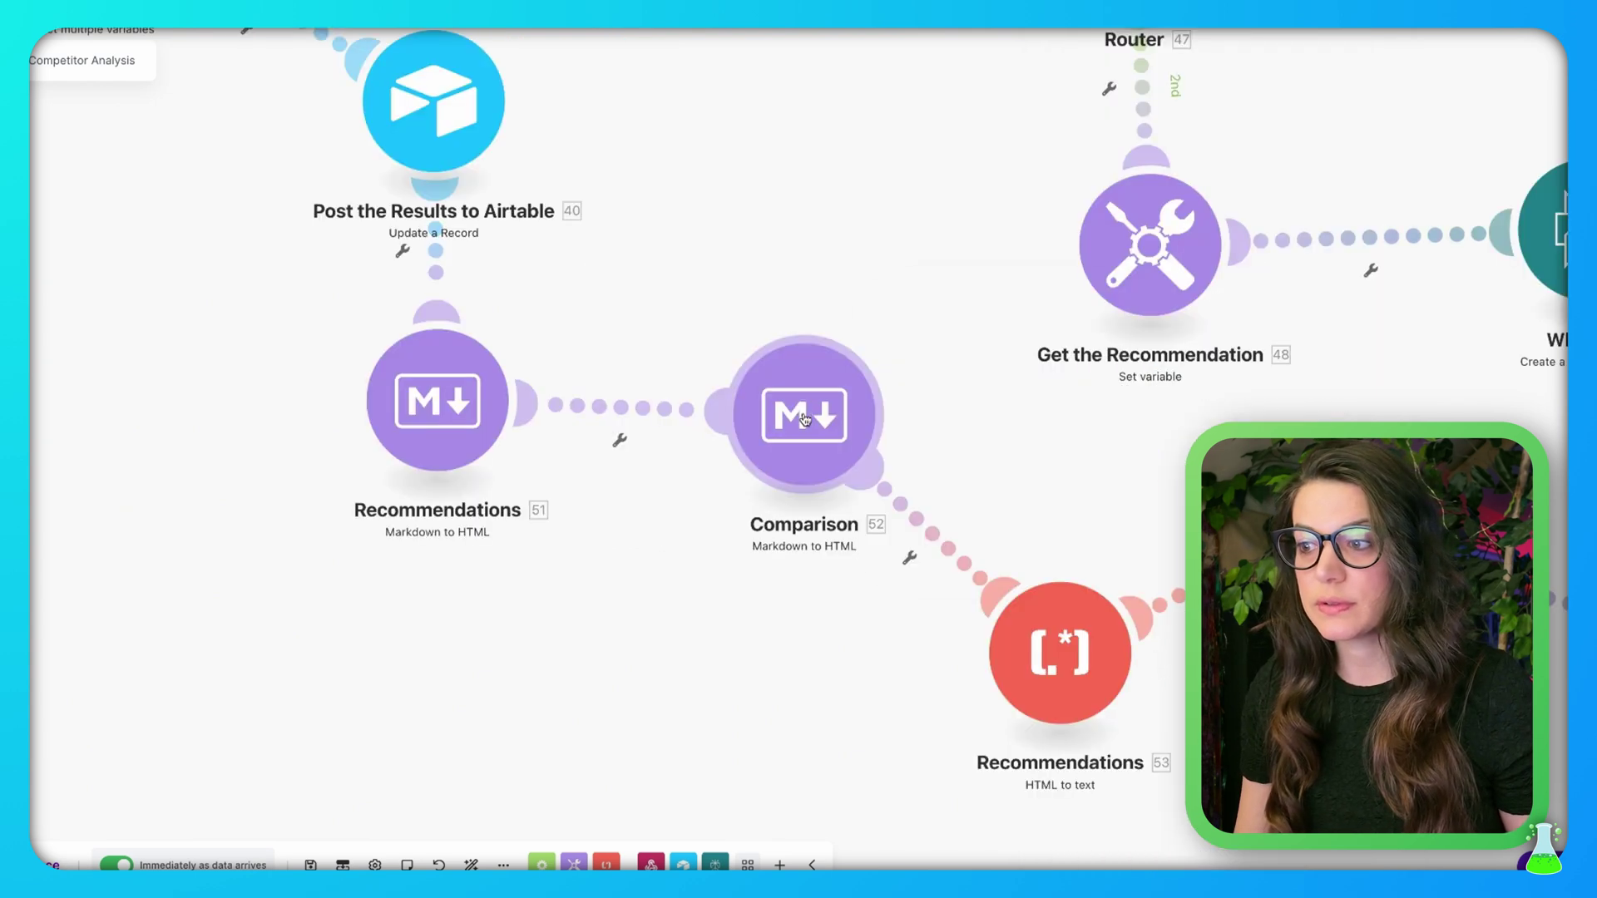
{"action": "left_click", "coordinate": [800, 419]}
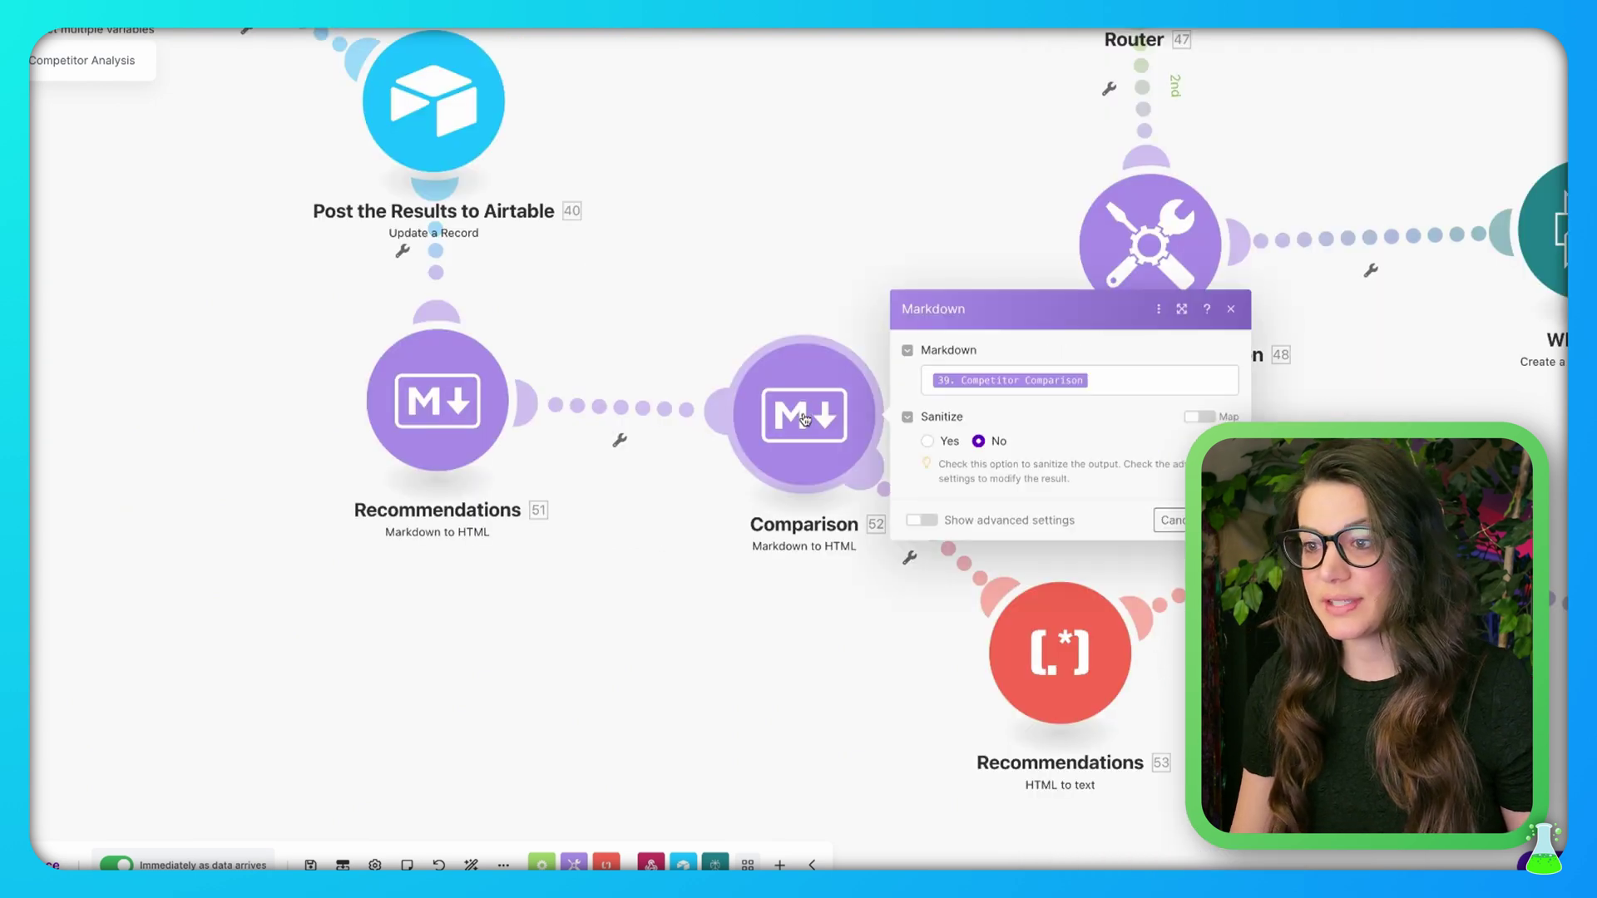
{"action": "left_click", "coordinate": [1136, 386]}
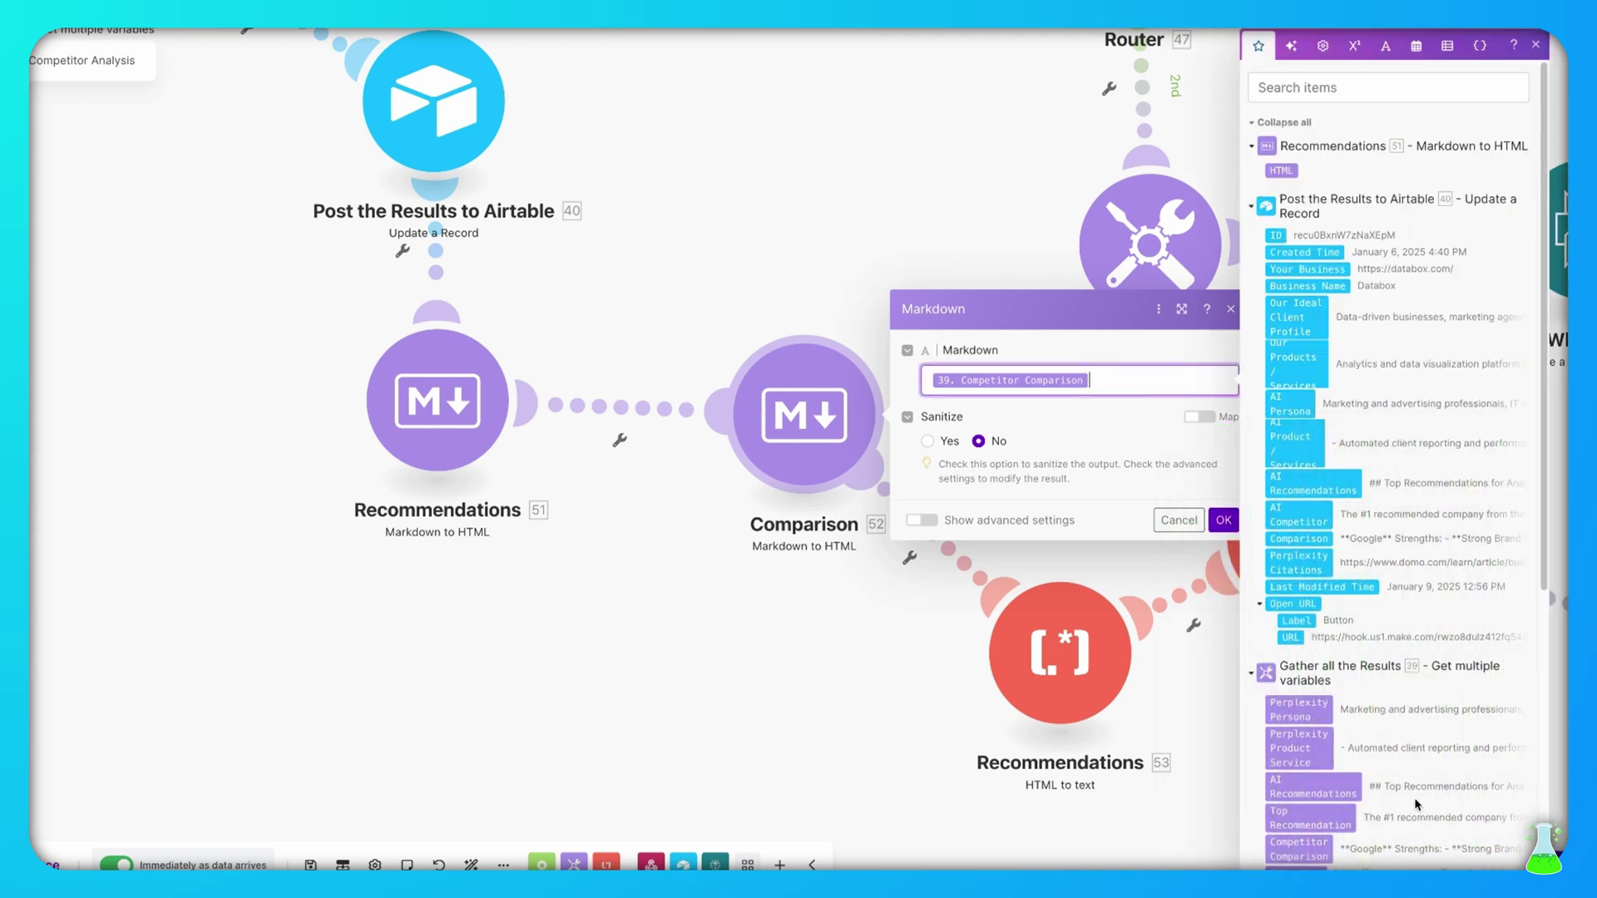
{"action": "scroll", "coordinate": [1417, 805], "scroll_direction": "down", "scroll_amount": 2}
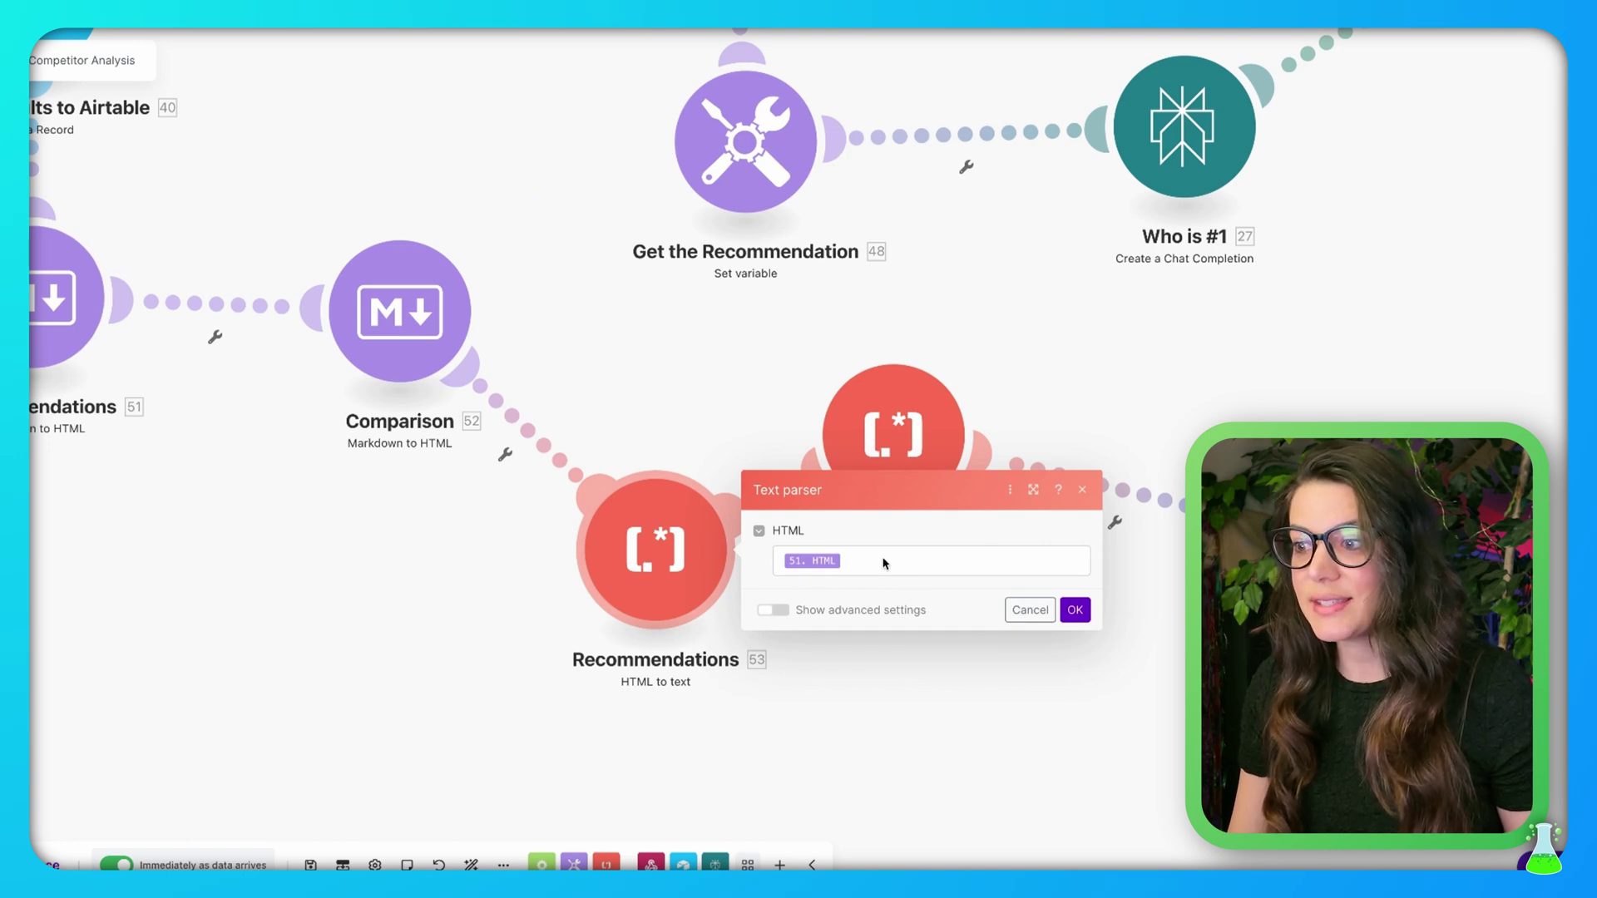
Map 51. HTML and 52. HTML into the two HTML-to-text parsers, then open the Google Docs module
{"action": "left_click", "coordinate": [932, 558]}
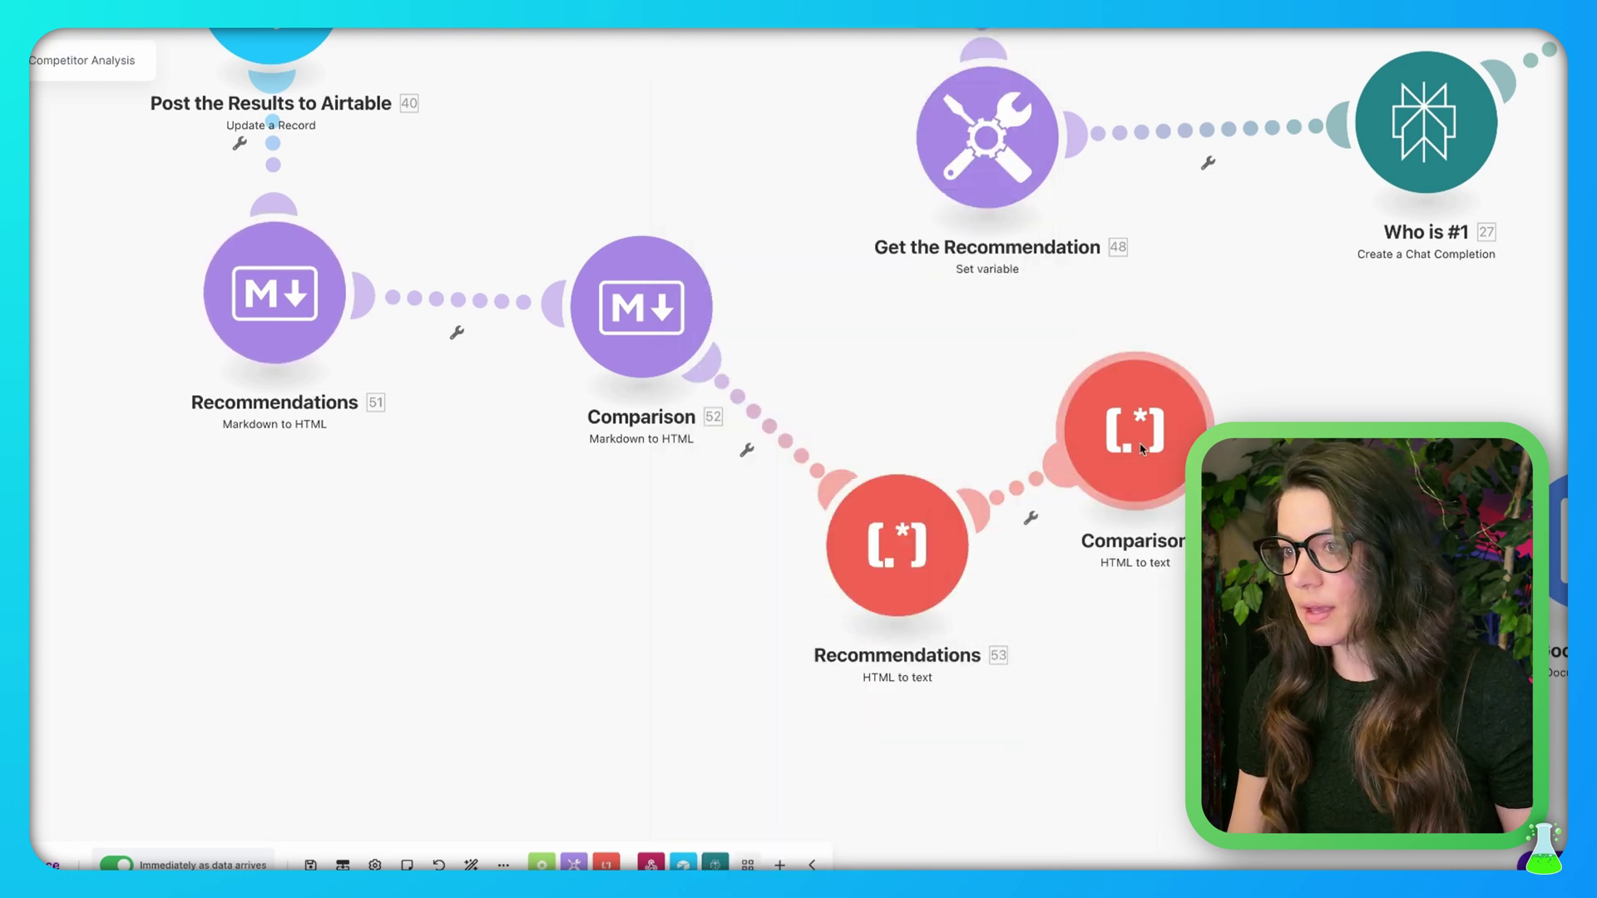
{"action": "left_click", "coordinate": [1114, 452]}
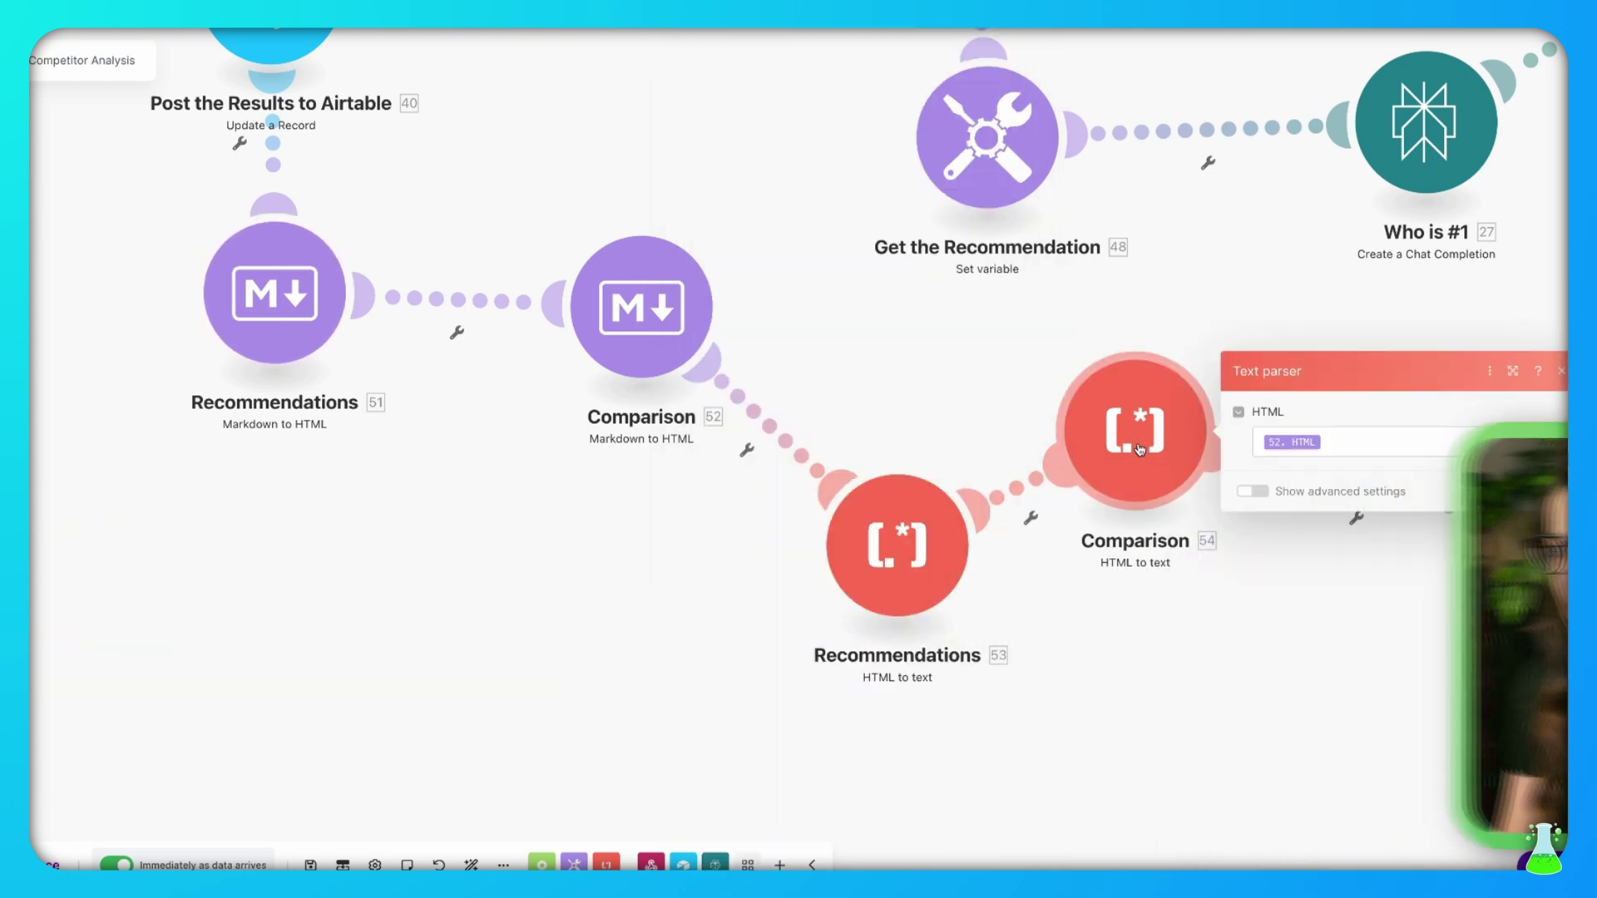
{"action": "left_click", "coordinate": [1415, 440]}
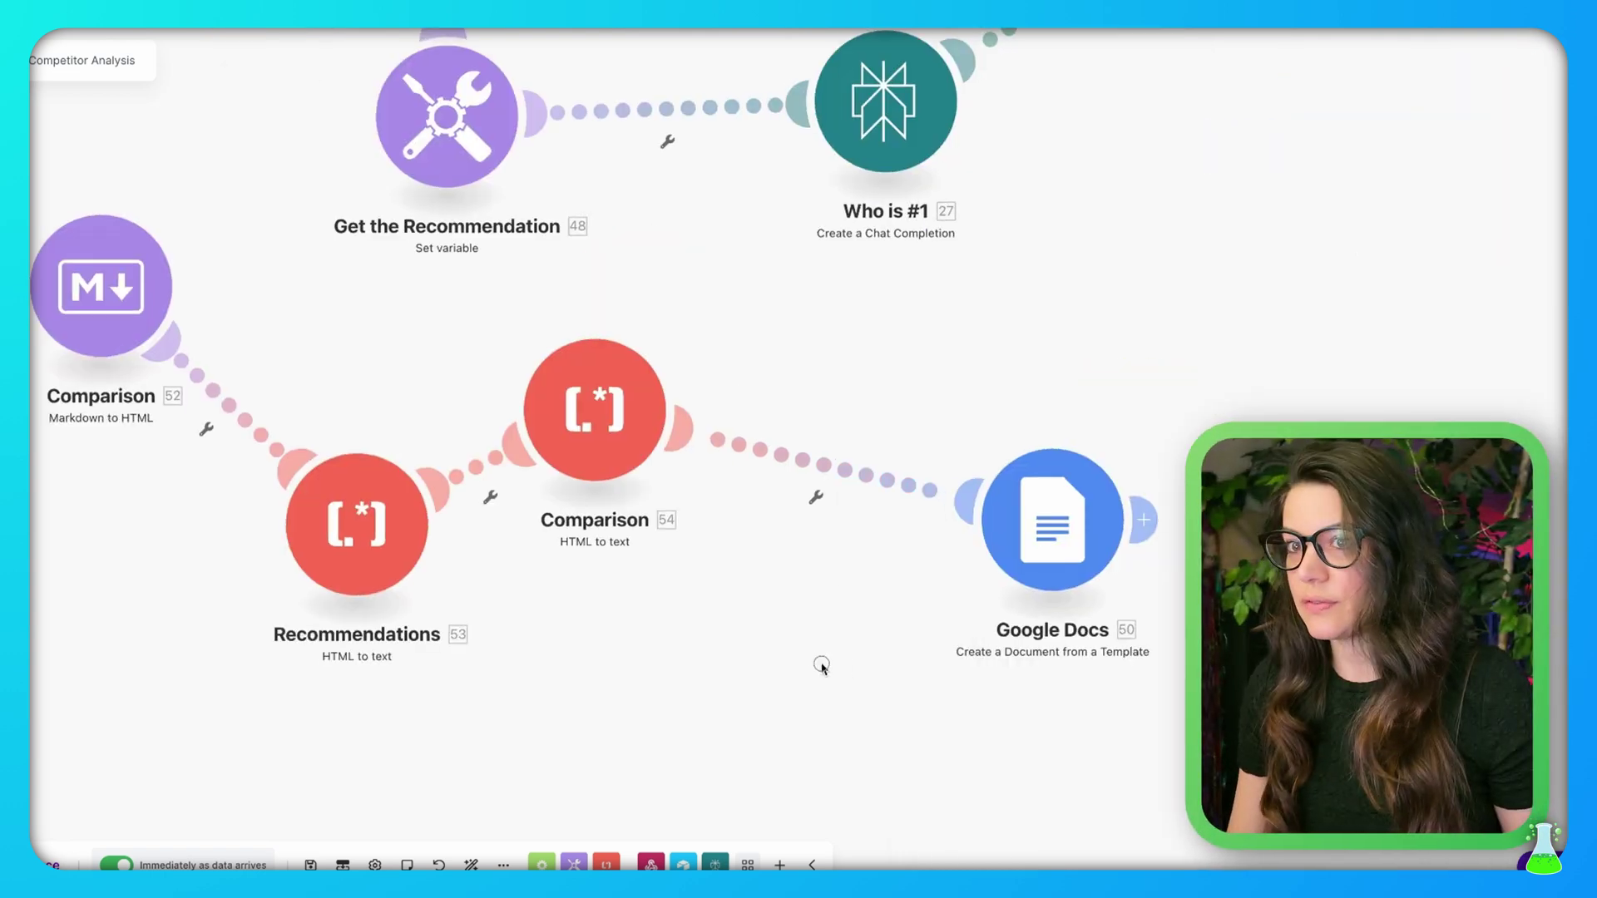
{"action": "left_click_drag", "start_coordinate": [821, 663], "coordinate": [722, 636]}
{"action": "left_click", "coordinate": [934, 520]}
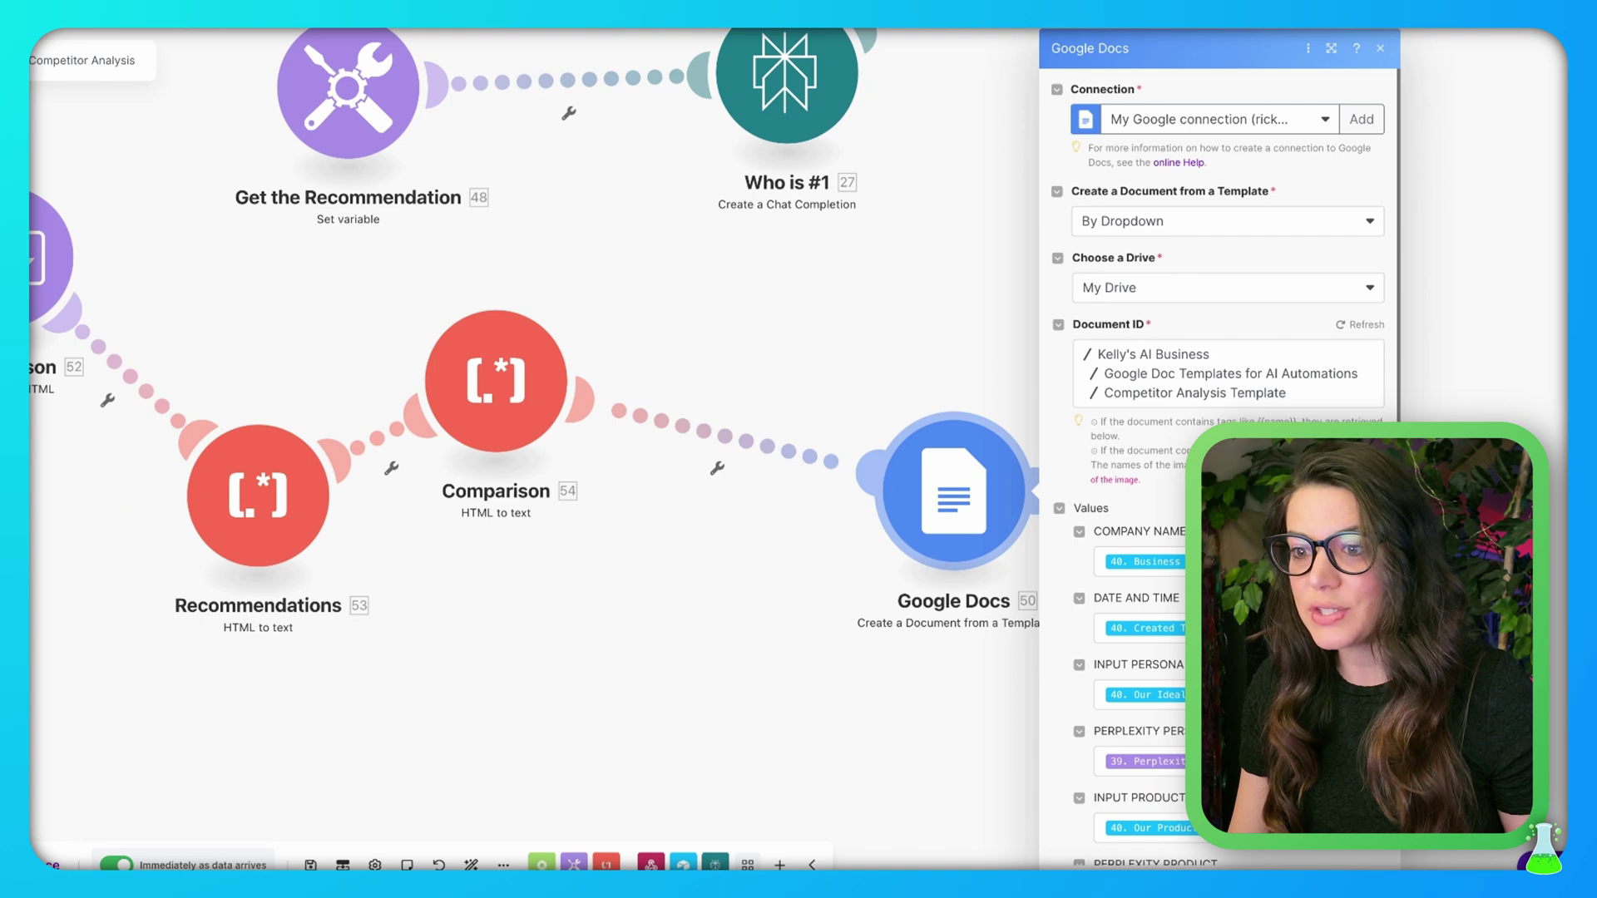
Close the Google Docs module settings and go to the Competitor Analysis Template document
{"action": "key", "text": "Escape"}
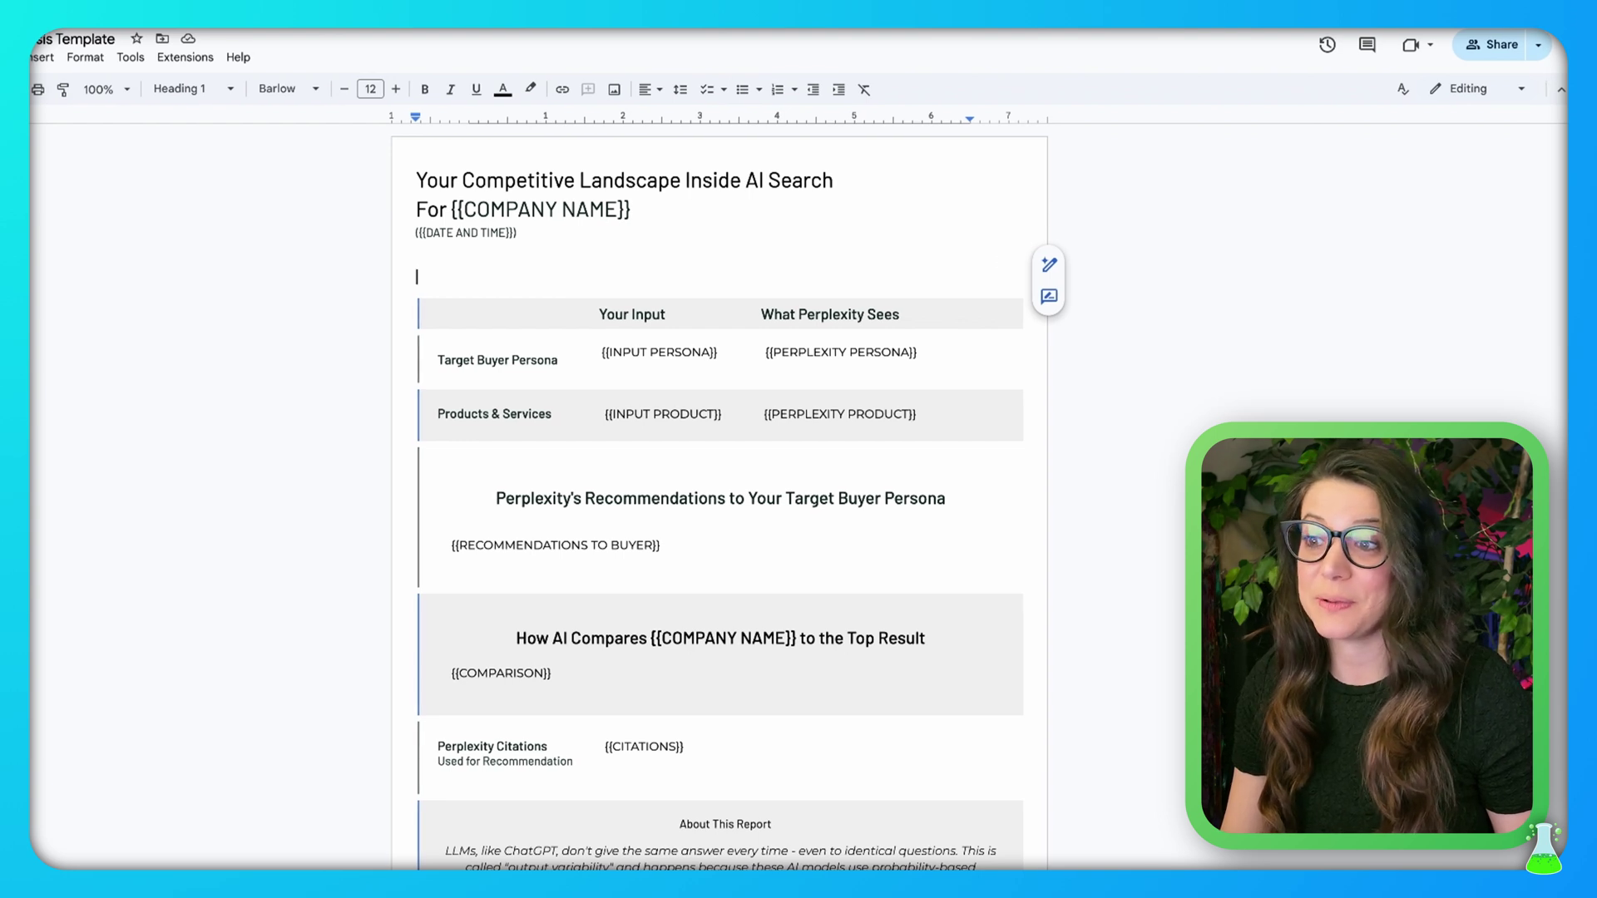
Inspect the PERPLEXITY PERSONA and RECOMMENDATIONS TO BUYER placeholders, then return to the Make canvas
{"action": "left_click", "coordinate": [1177, 363]}
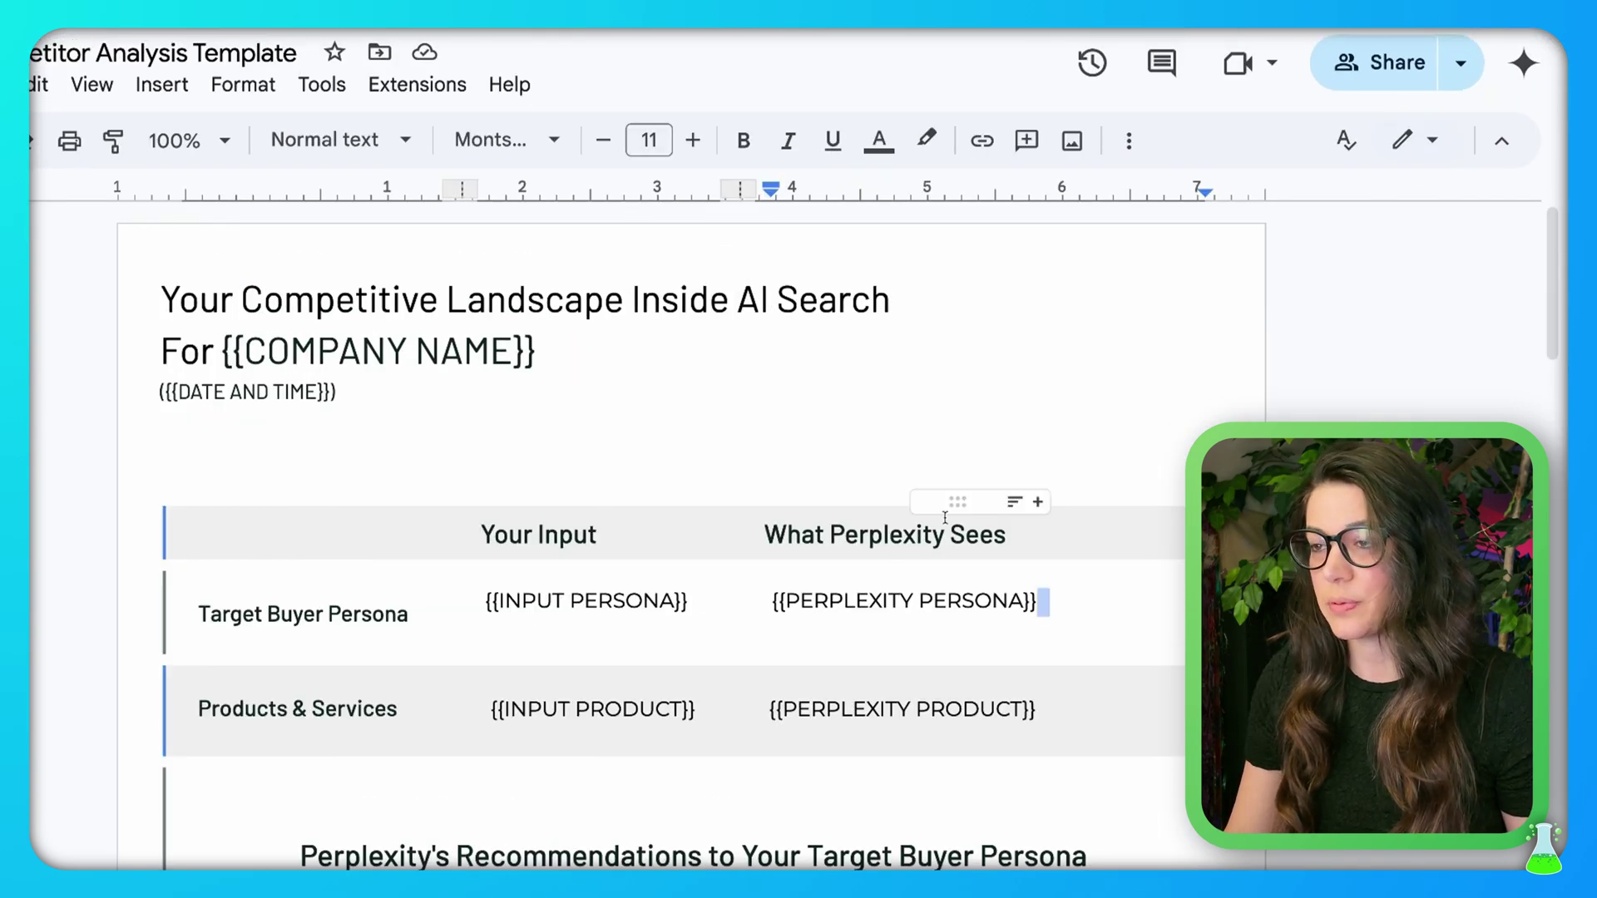
{"action": "scroll", "coordinate": [1172, 765], "scroll_direction": "down", "scroll_amount": 5}
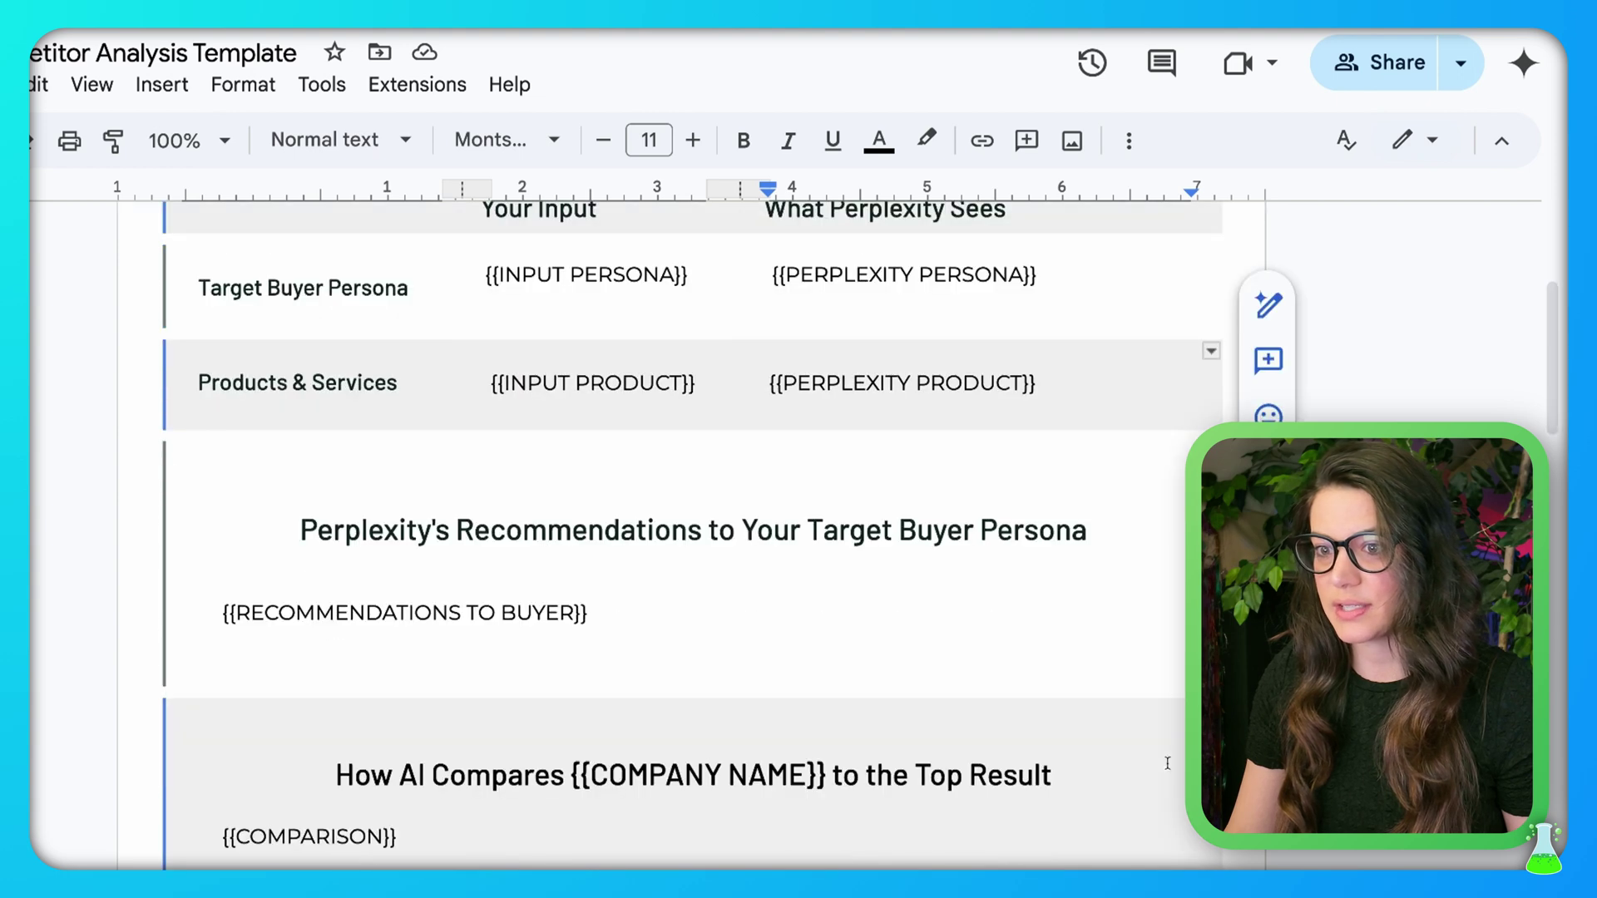
{"action": "left_click", "coordinate": [411, 599]}
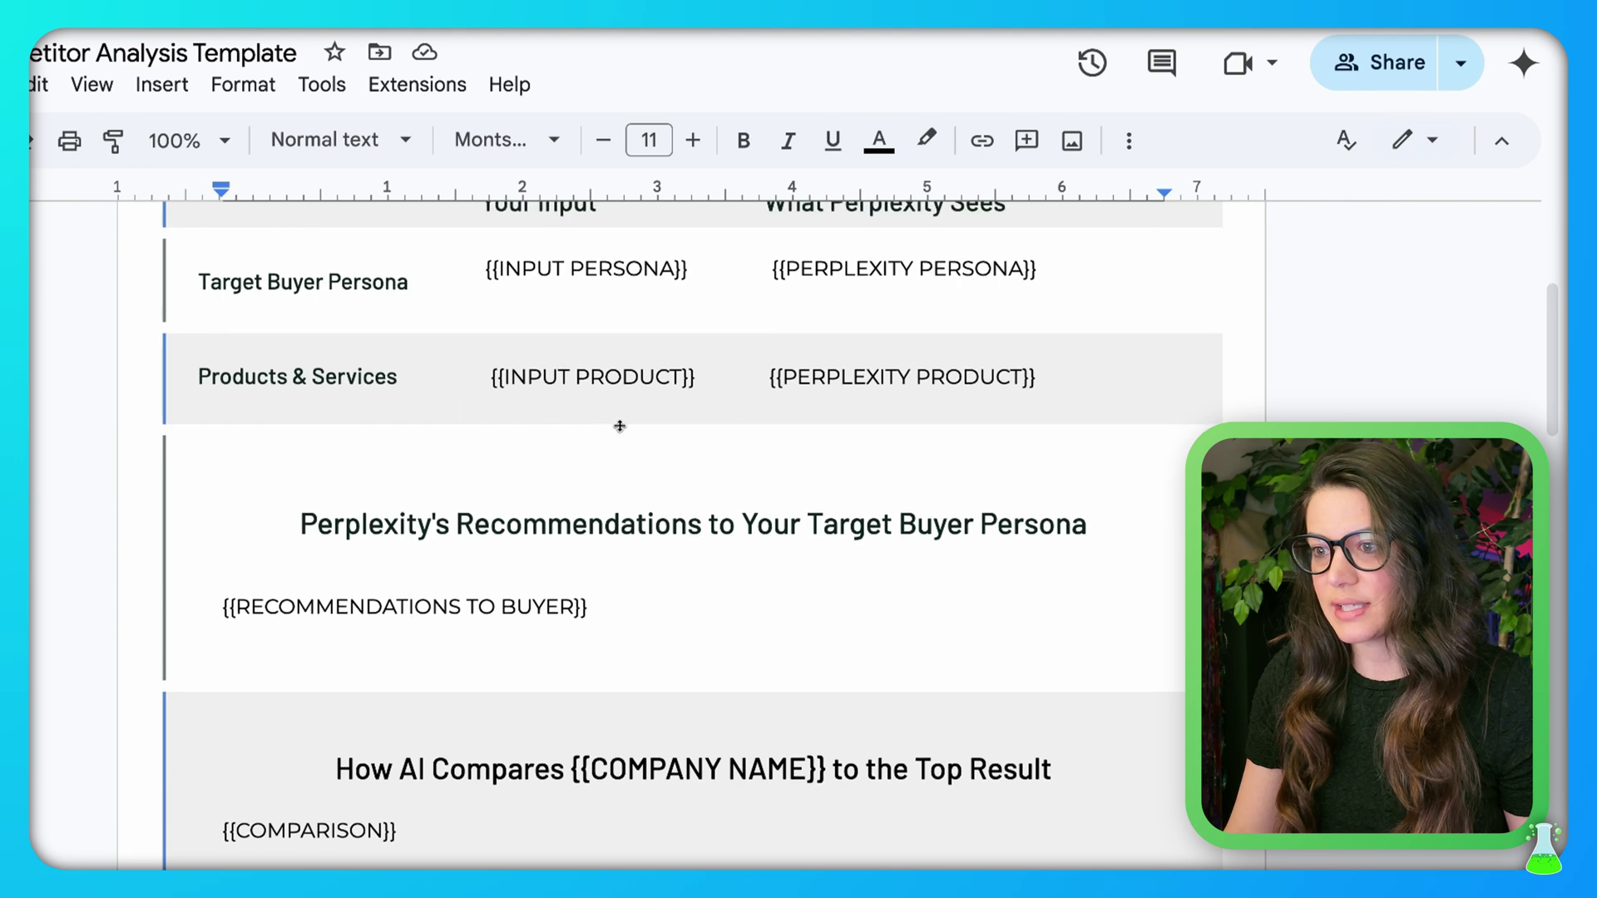
{"action": "scroll", "coordinate": [618, 425], "scroll_direction": "up", "scroll_amount": 4}
{"action": "scroll", "coordinate": [649, 463], "scroll_direction": "down", "scroll_amount": 2}
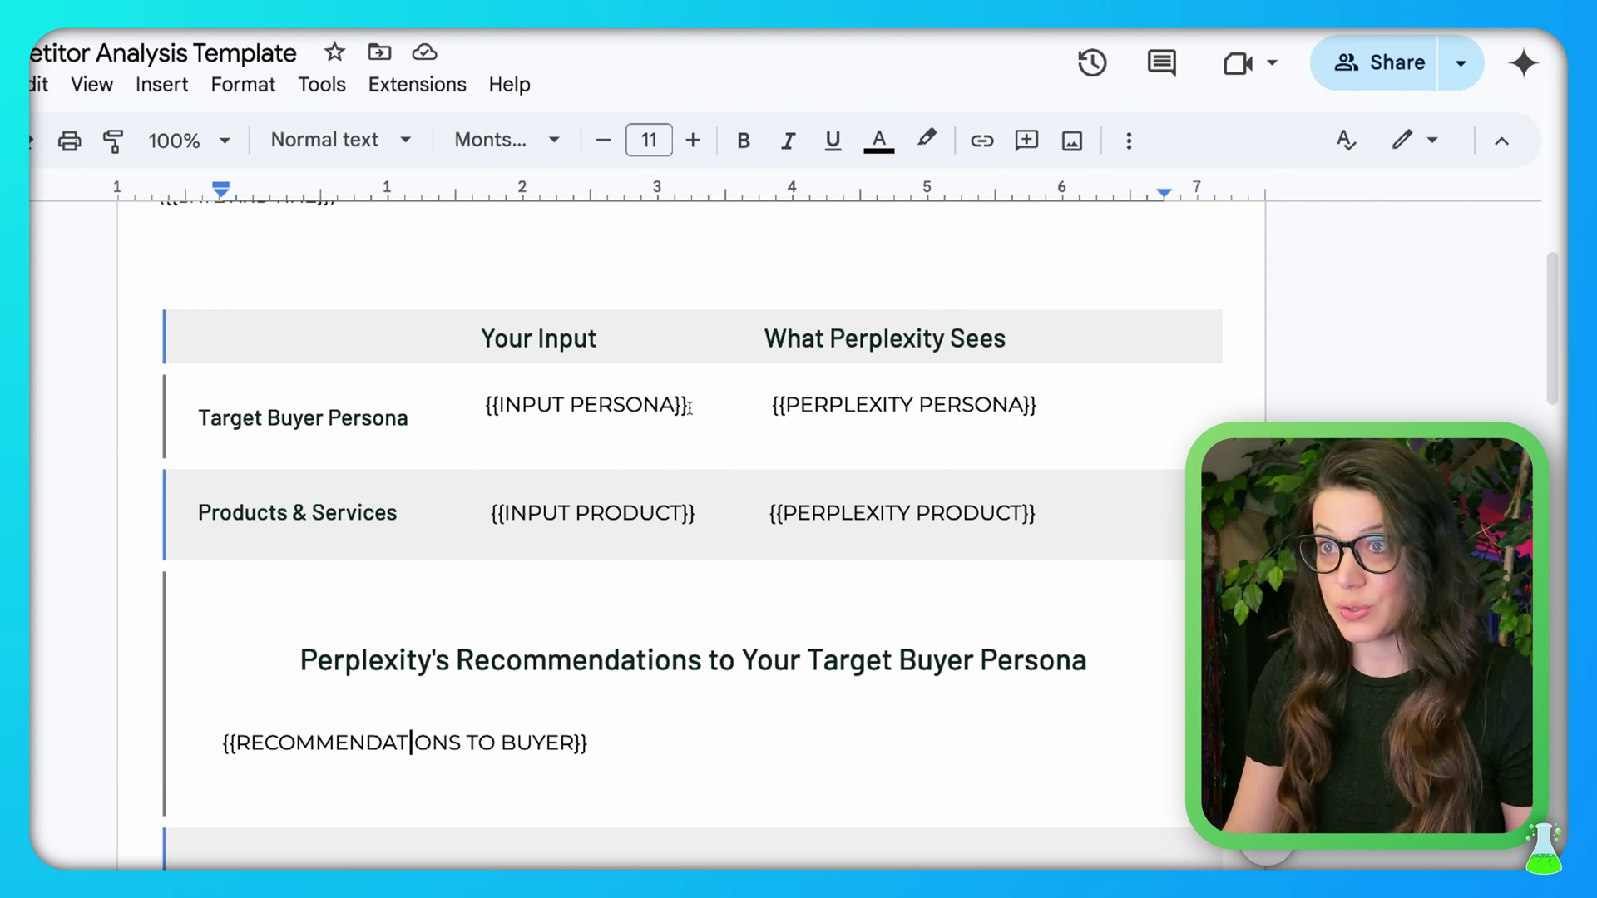
{"action": "left_click", "coordinate": [594, 744]}
{"action": "scroll", "coordinate": [788, 695], "scroll_direction": "down", "scroll_amount": 3}
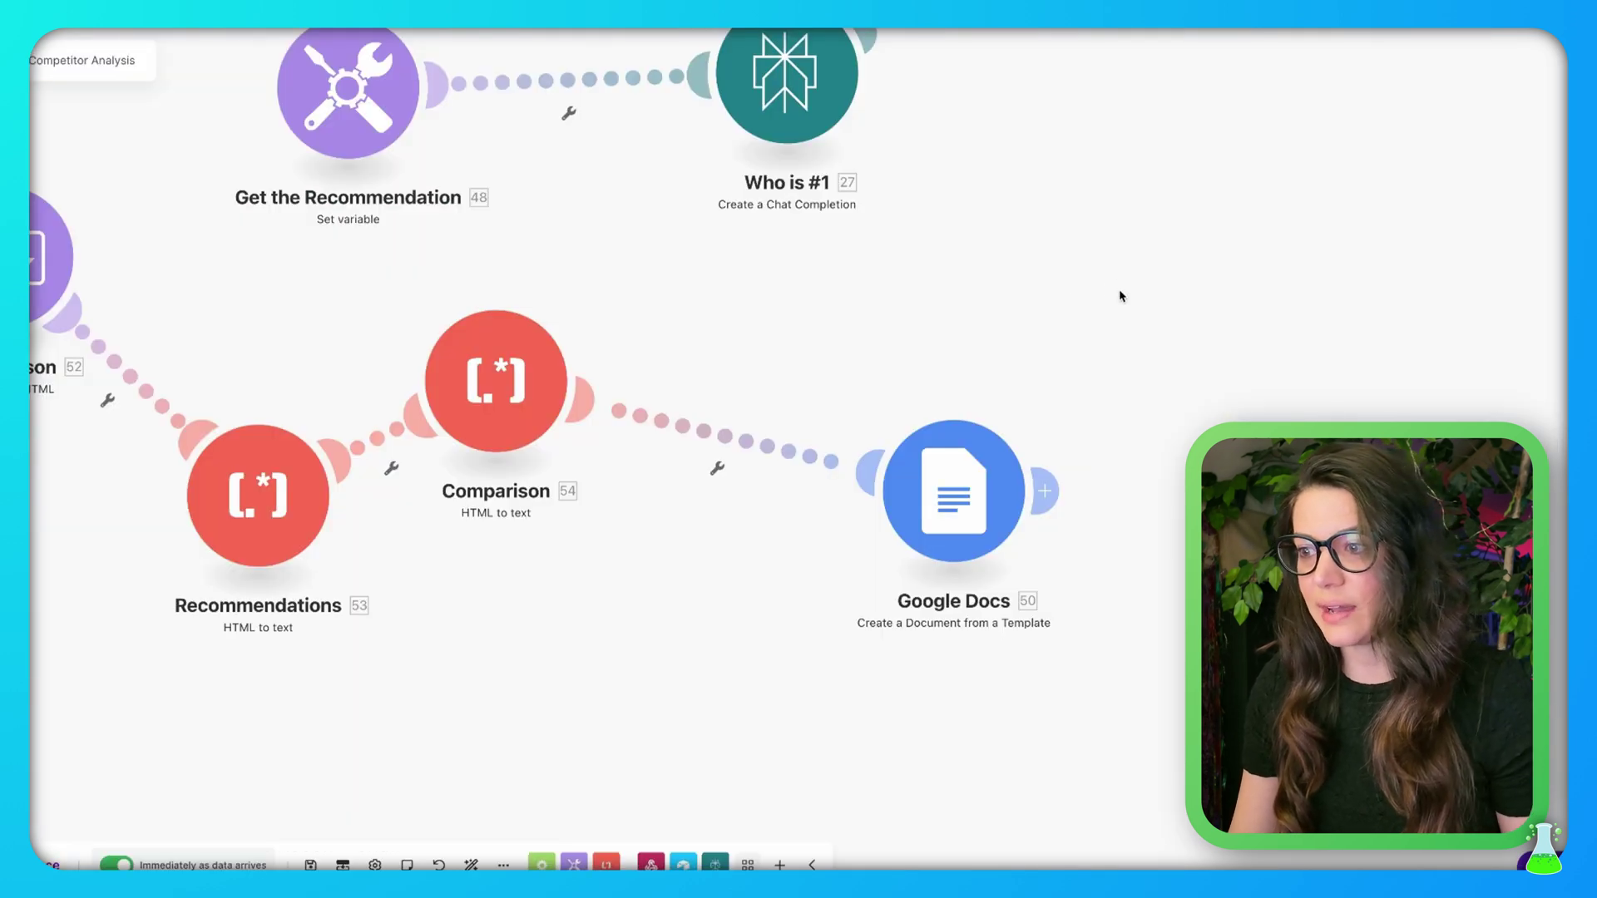
{"action": "left_click_drag", "start_coordinate": [1121, 296], "coordinate": [1059, 289]}
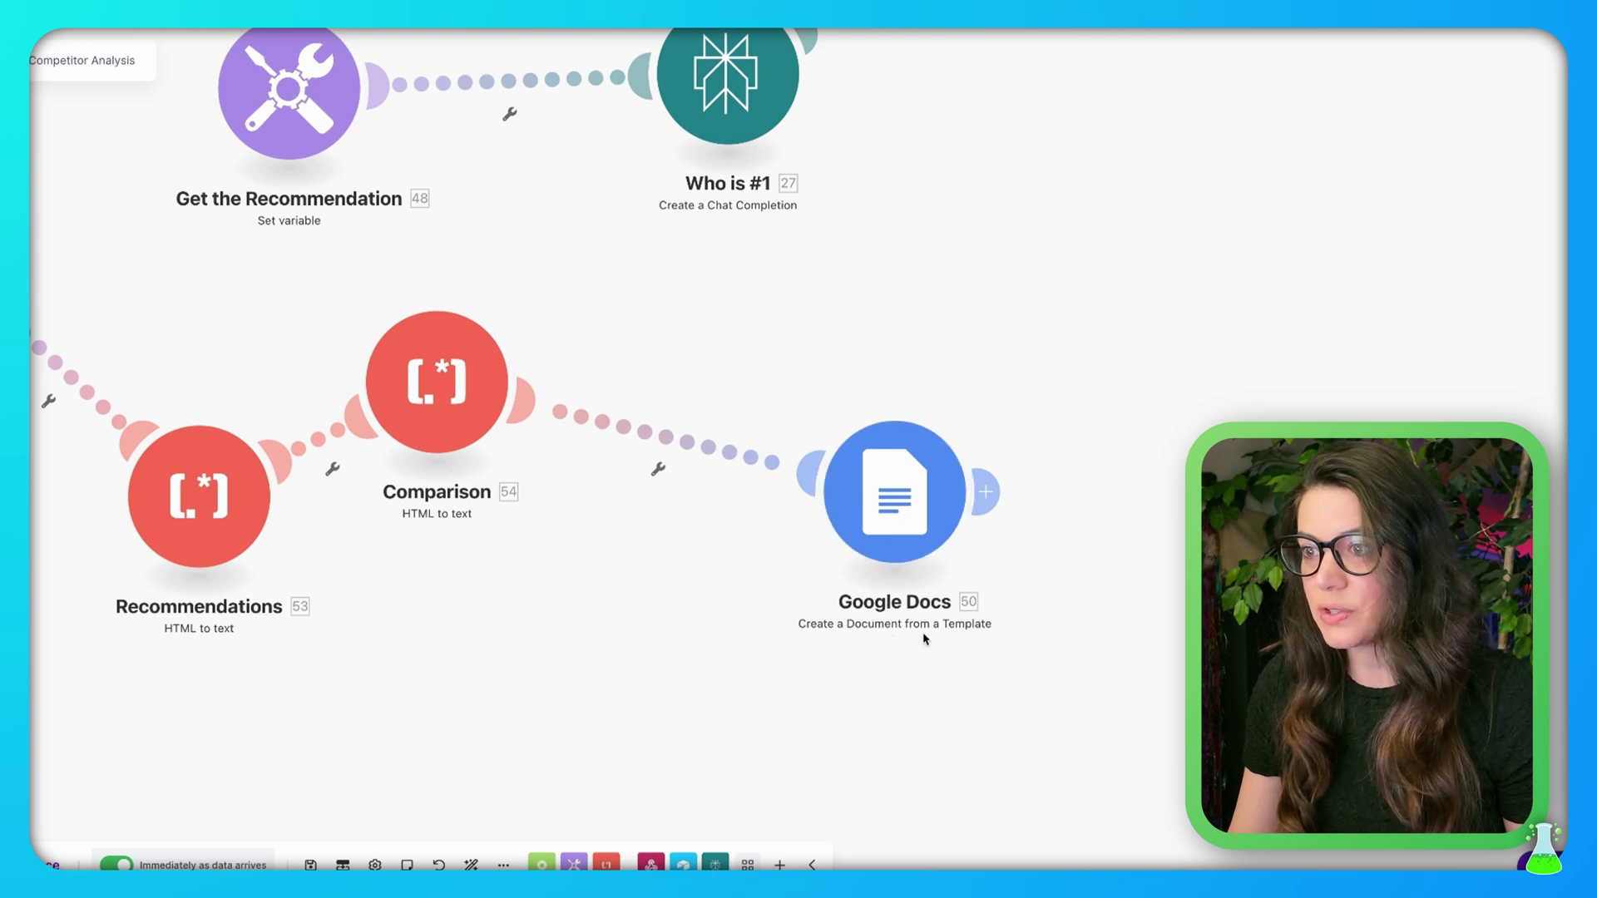
{"action": "left_click", "coordinate": [892, 514]}
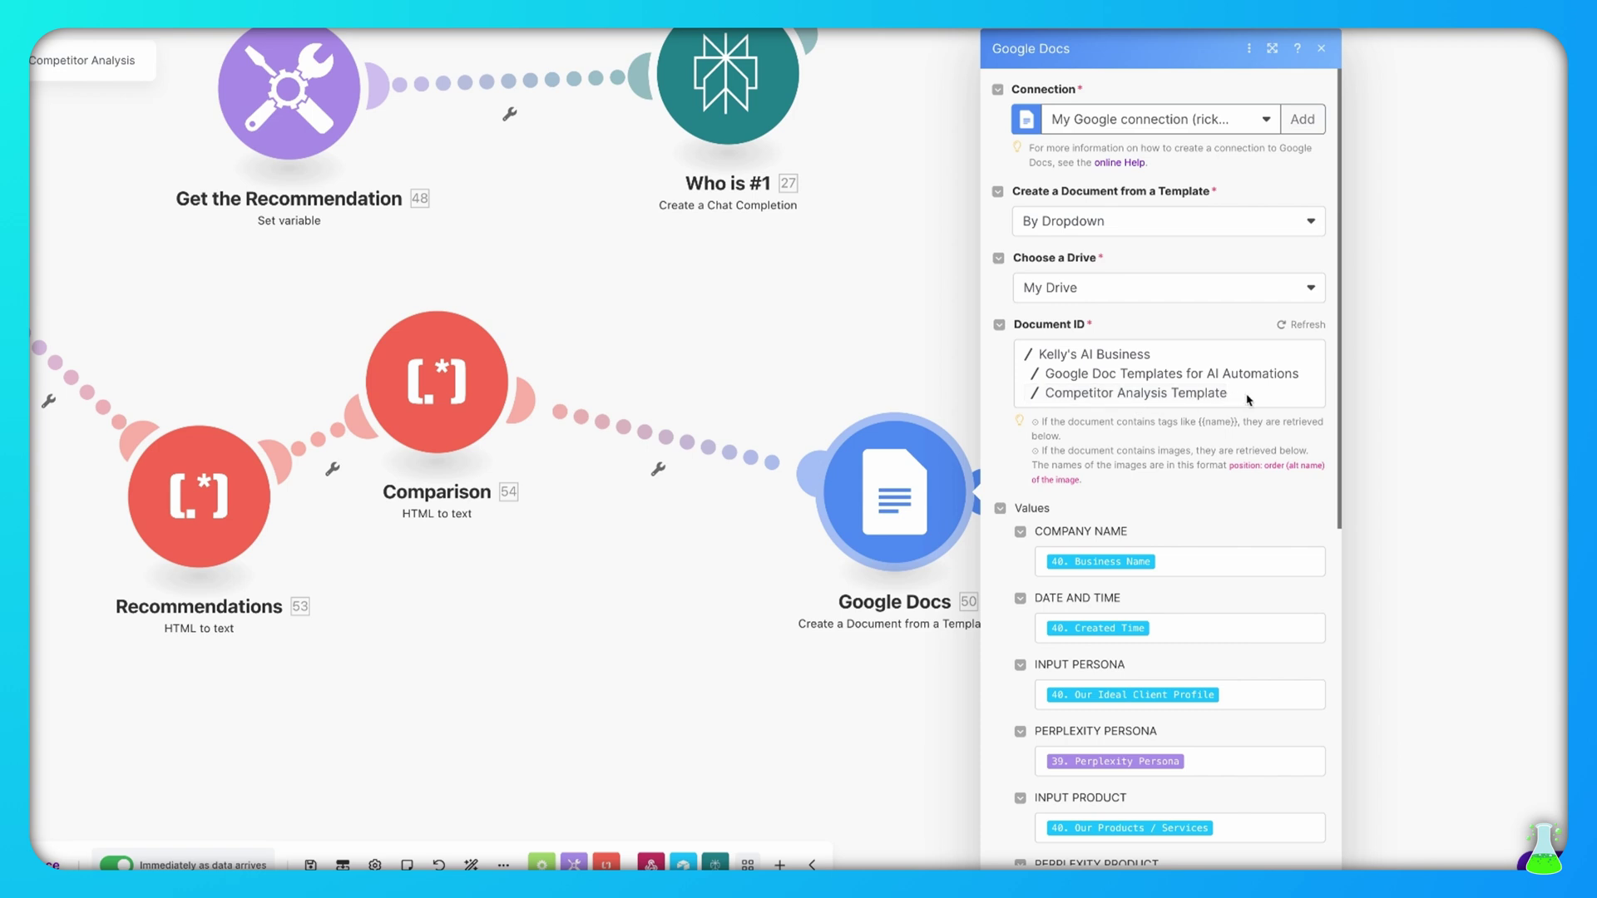
{"action": "scroll", "coordinate": [1279, 535], "scroll_direction": "down", "scroll_amount": 5}
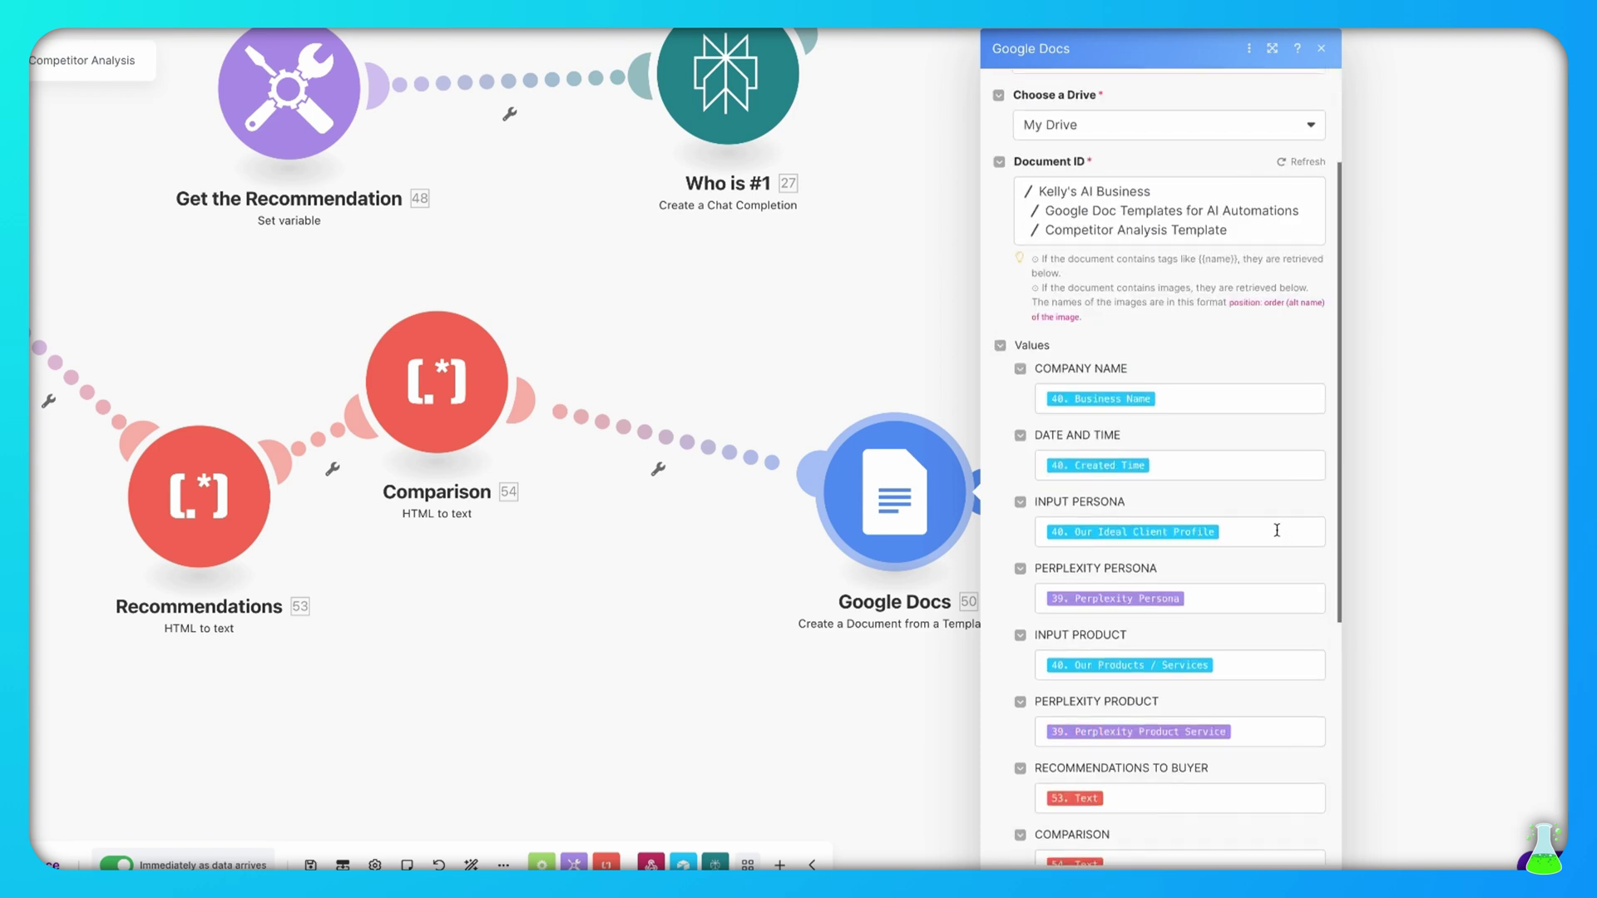
{"action": "scroll", "coordinate": [1265, 517], "scroll_direction": "down", "scroll_amount": 1}
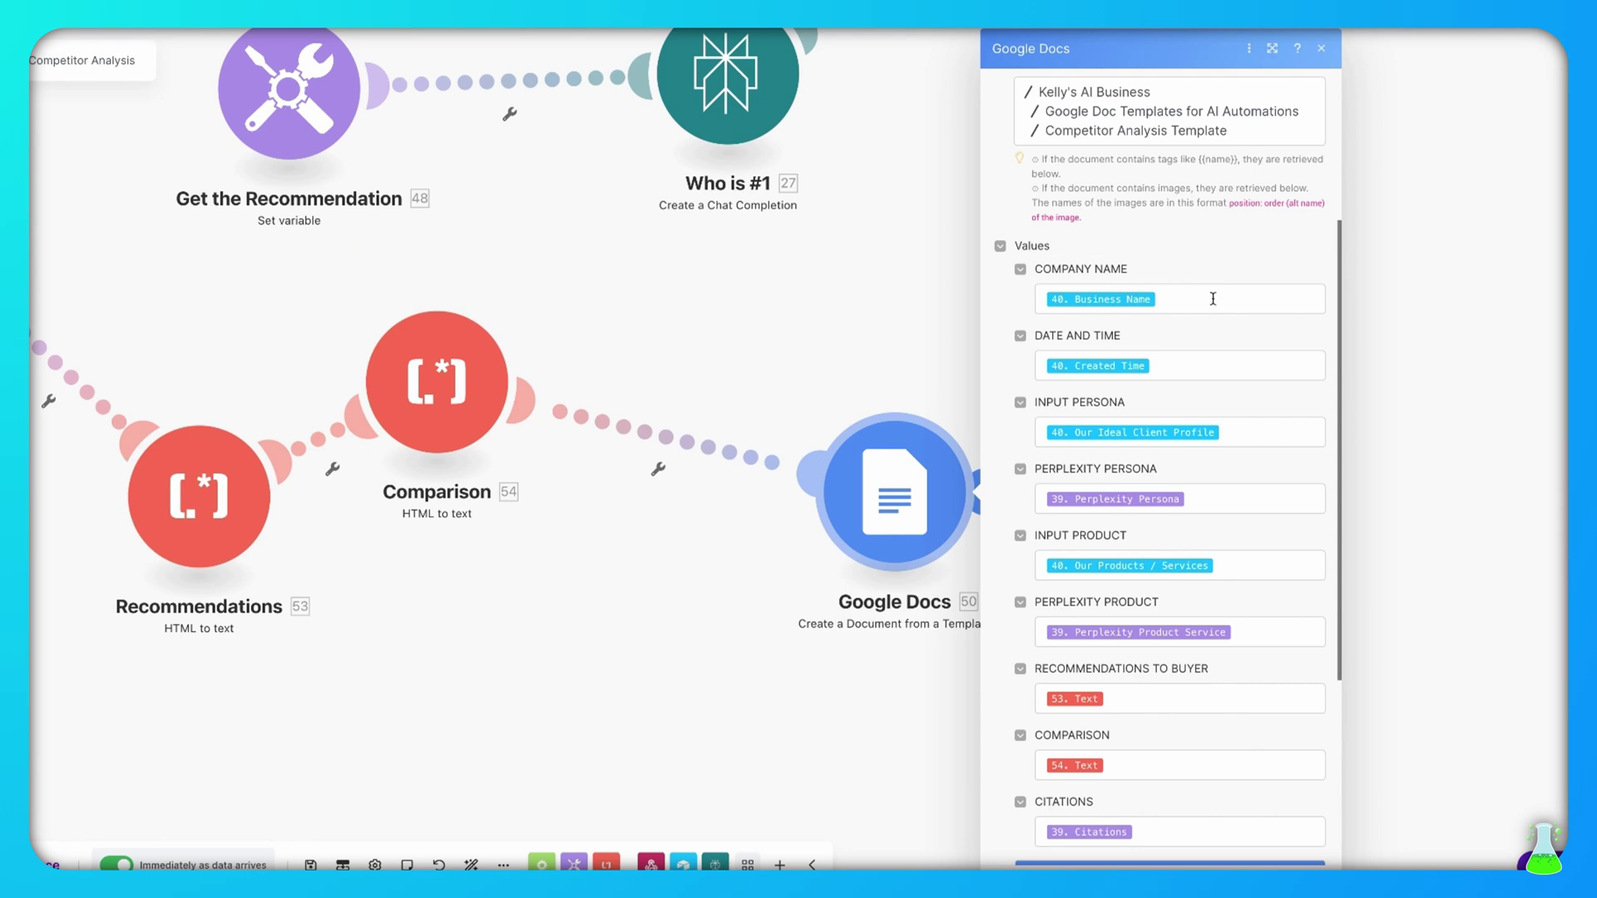
{"action": "left_click", "coordinate": [1208, 297]}
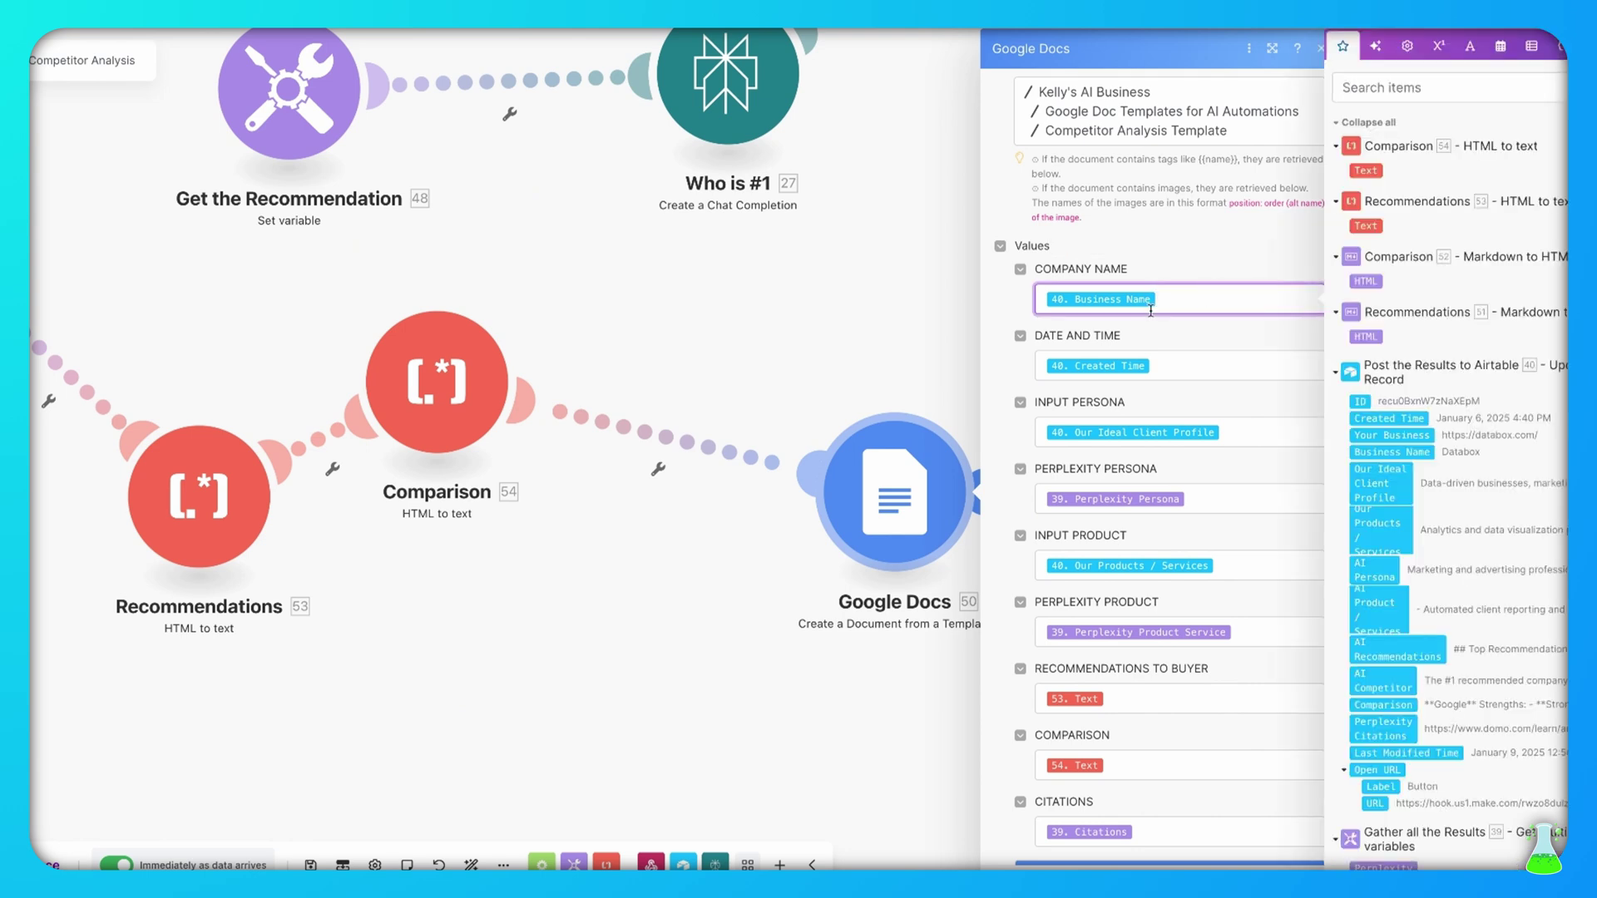
{"action": "scroll", "coordinate": [1151, 310], "scroll_direction": "down", "scroll_amount": 1}
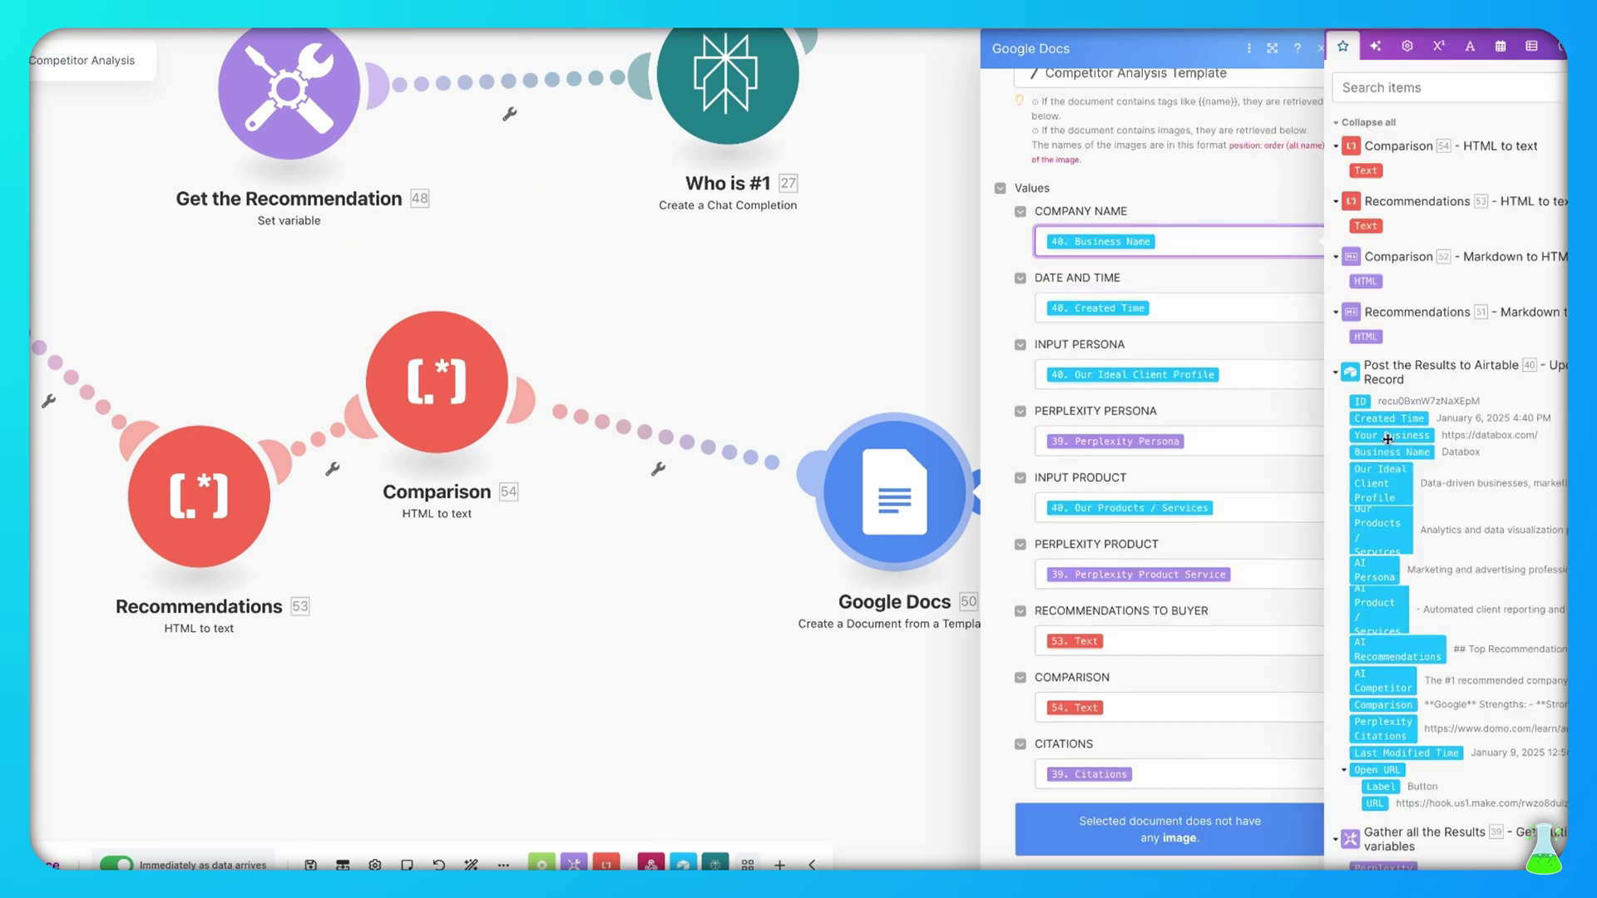
{"action": "left_click", "coordinate": [1237, 310]}
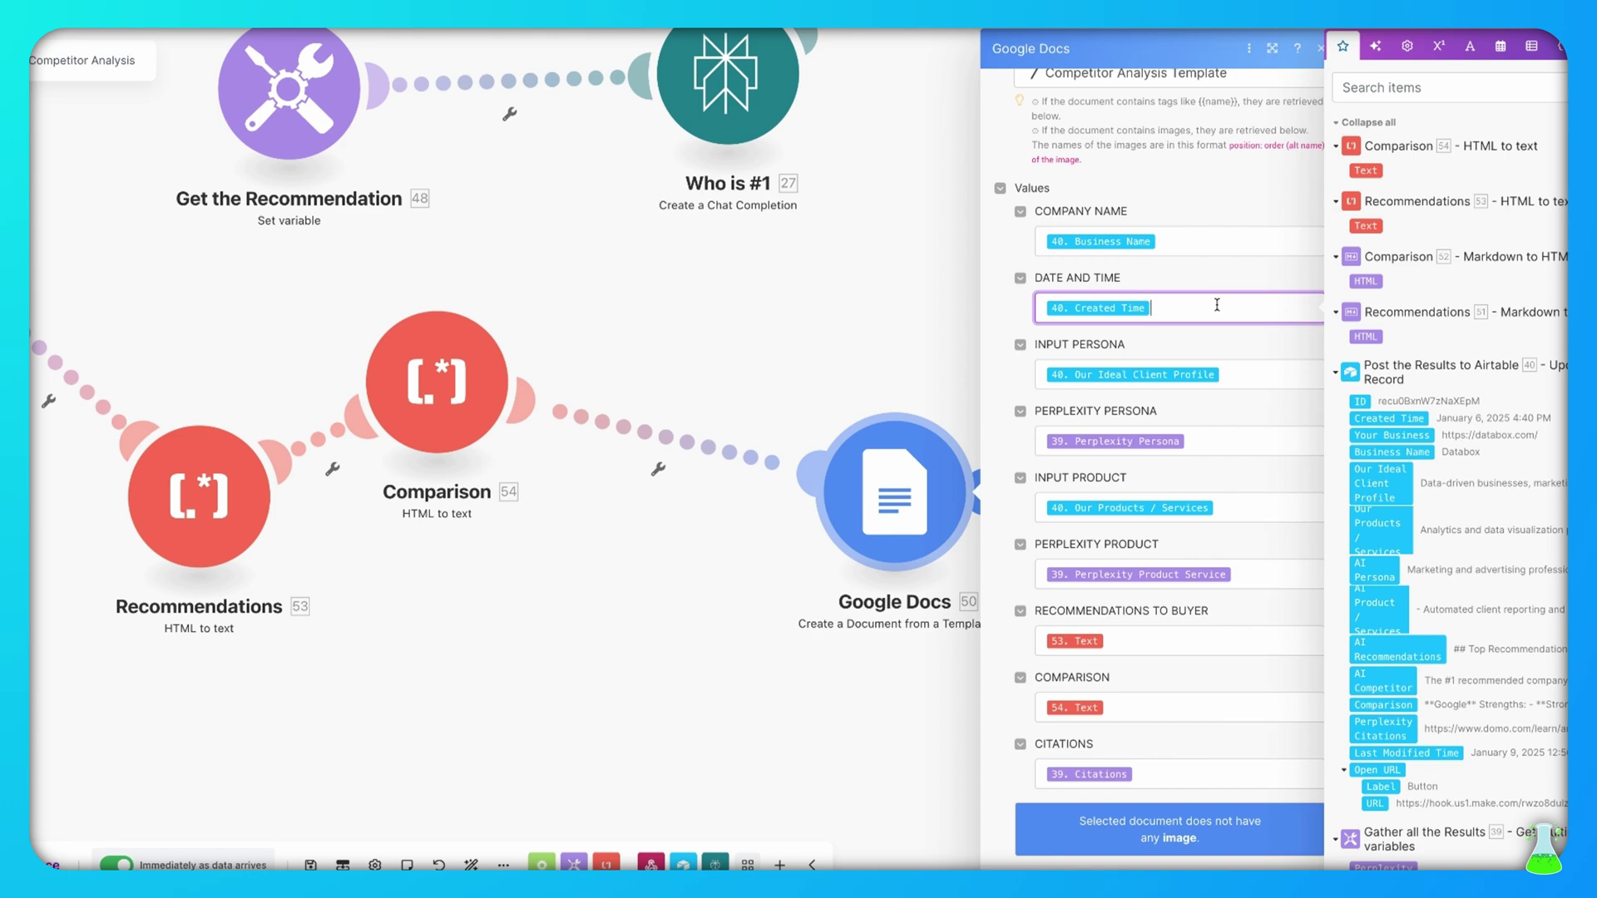
{"action": "left_click", "coordinate": [1248, 441]}
{"action": "scroll", "coordinate": [1414, 665], "scroll_direction": "down", "scroll_amount": 8}
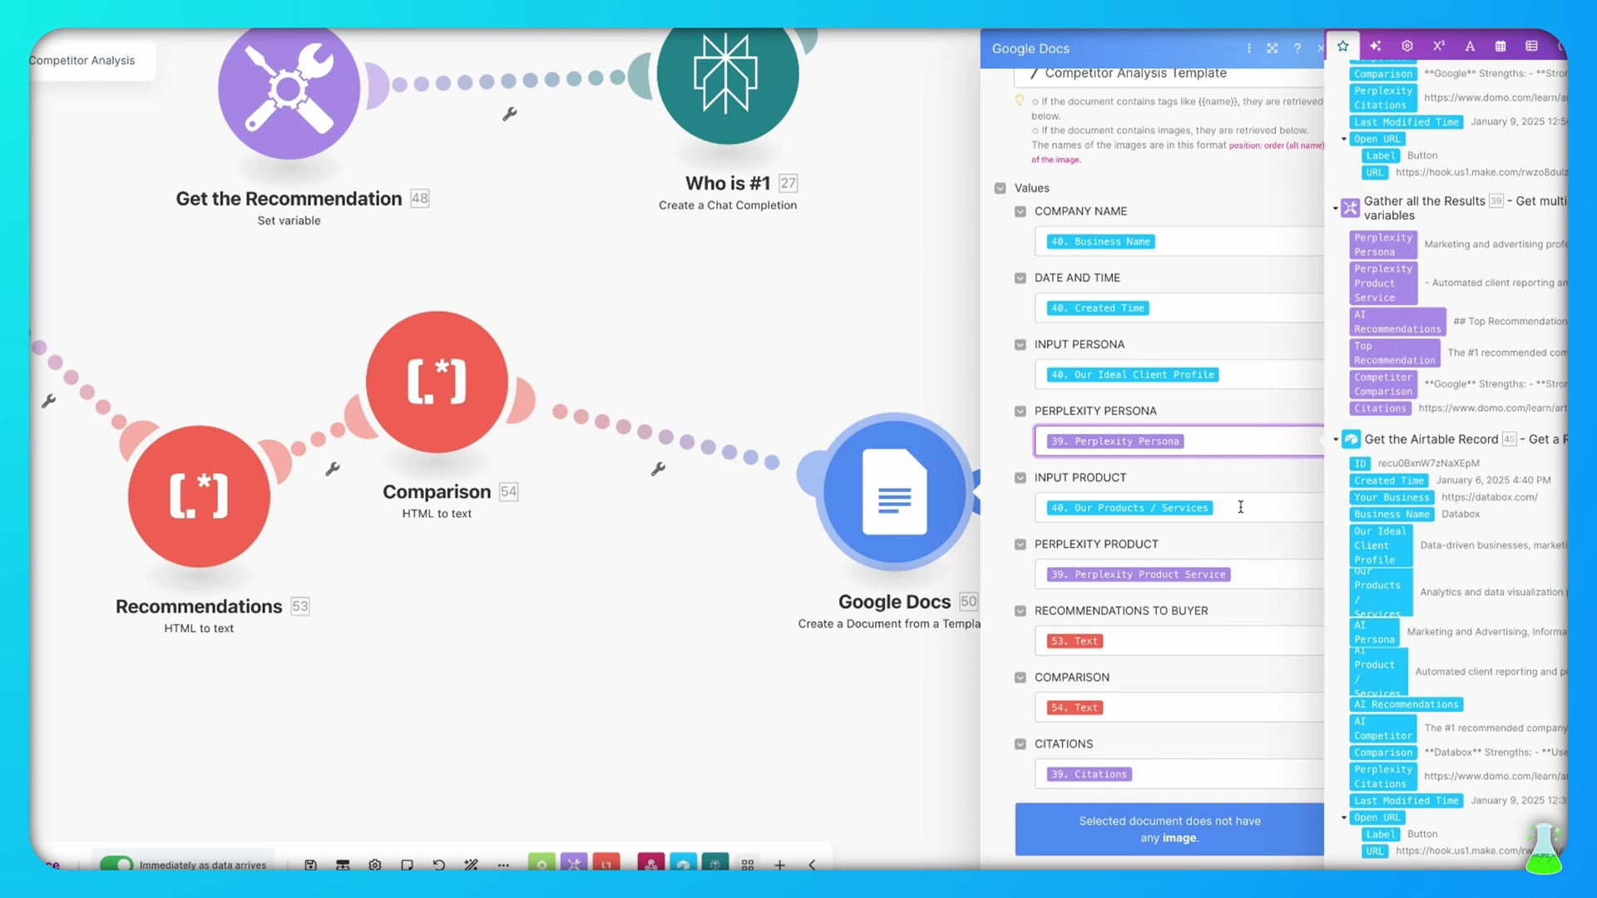
{"action": "left_click", "coordinate": [1240, 507]}
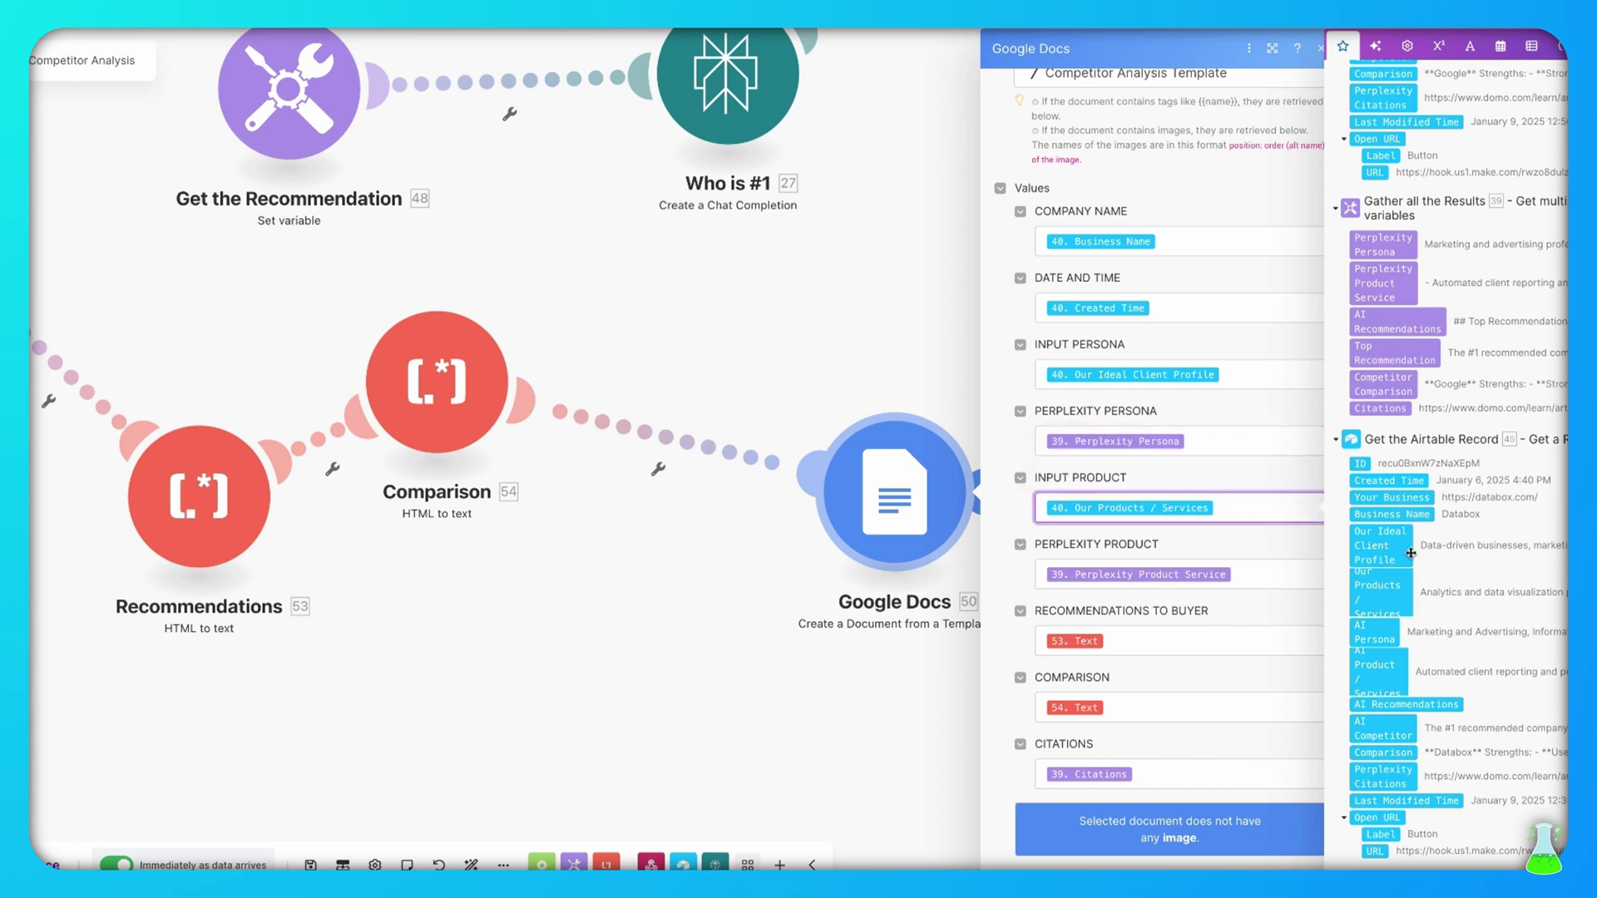
{"action": "left_click", "coordinate": [1267, 576]}
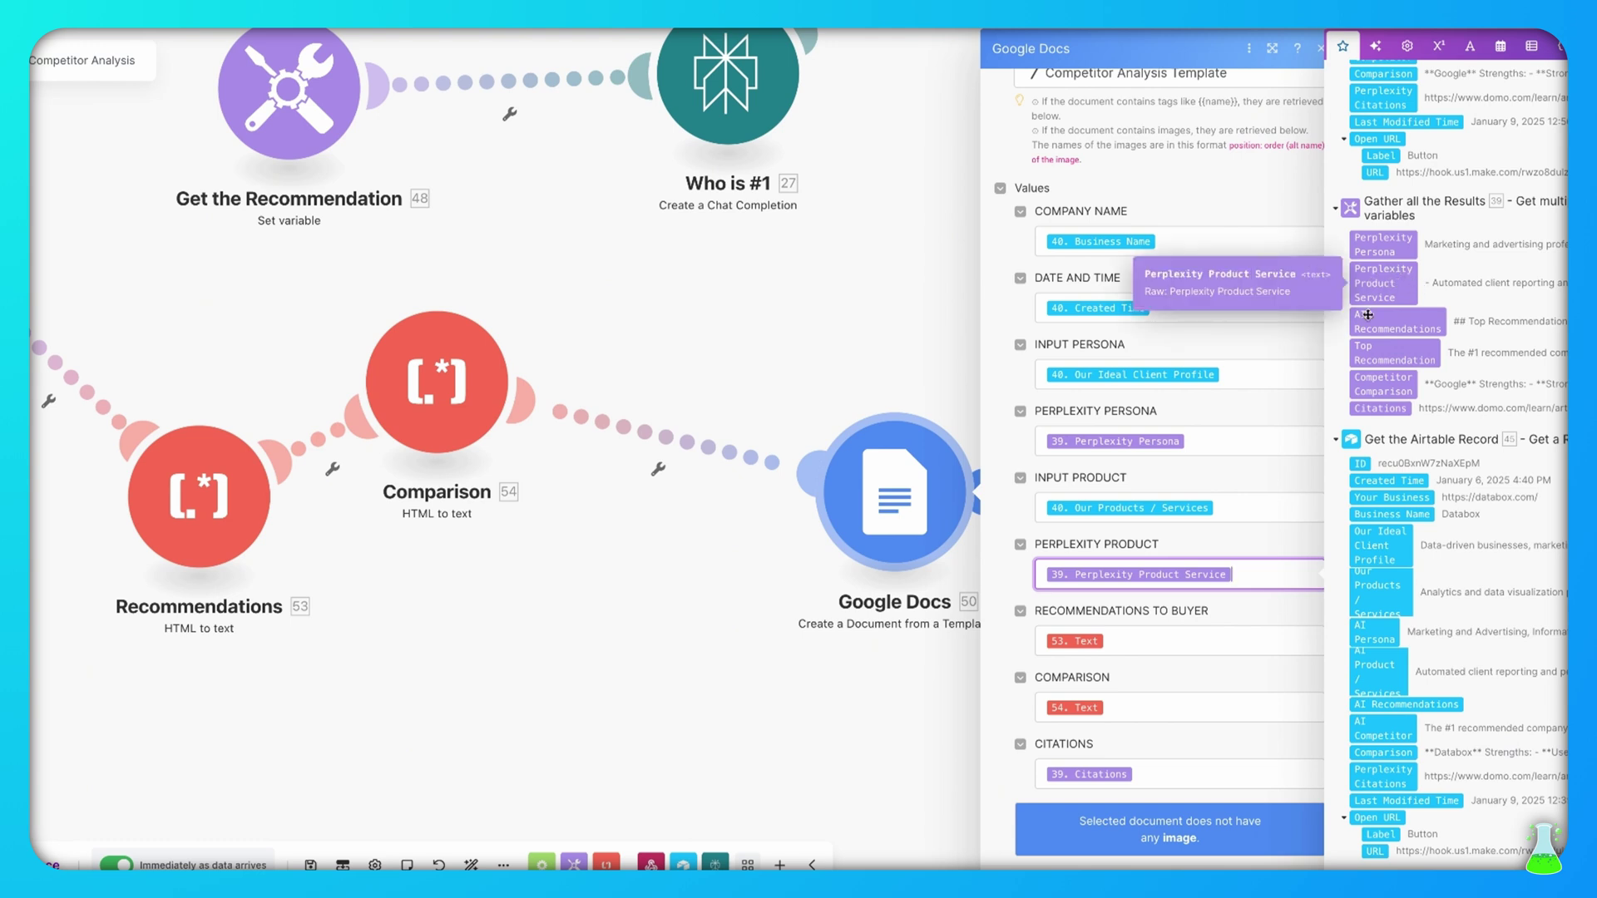
{"action": "scroll", "coordinate": [1234, 598], "scroll_direction": "down", "scroll_amount": 5}
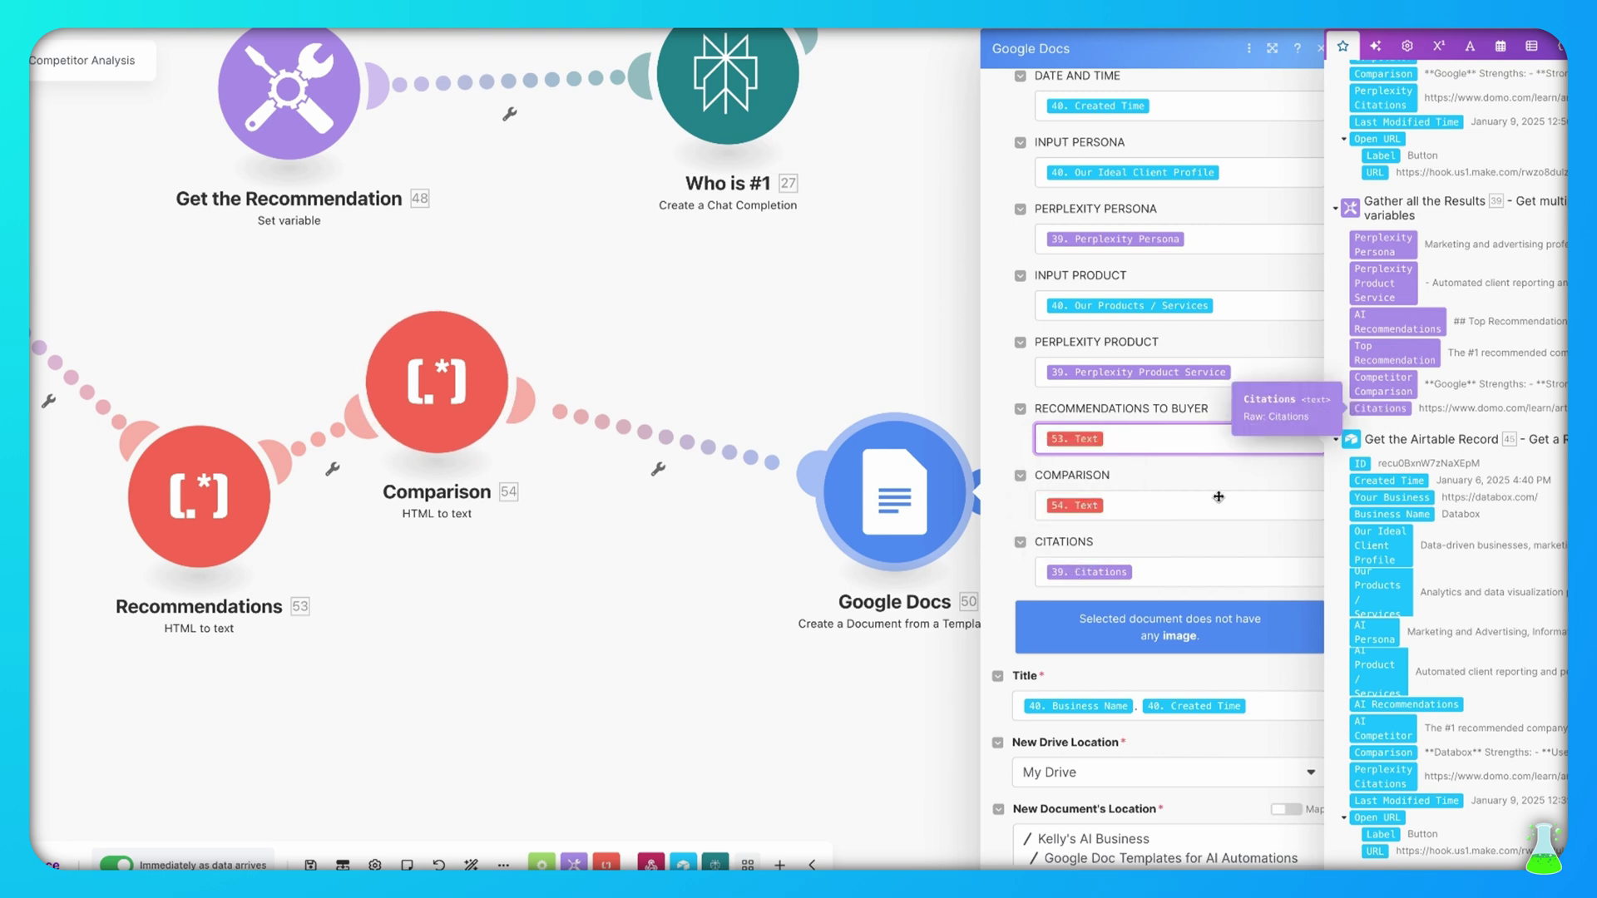
{"action": "scroll", "coordinate": [1224, 531], "scroll_direction": "down", "scroll_amount": 1}
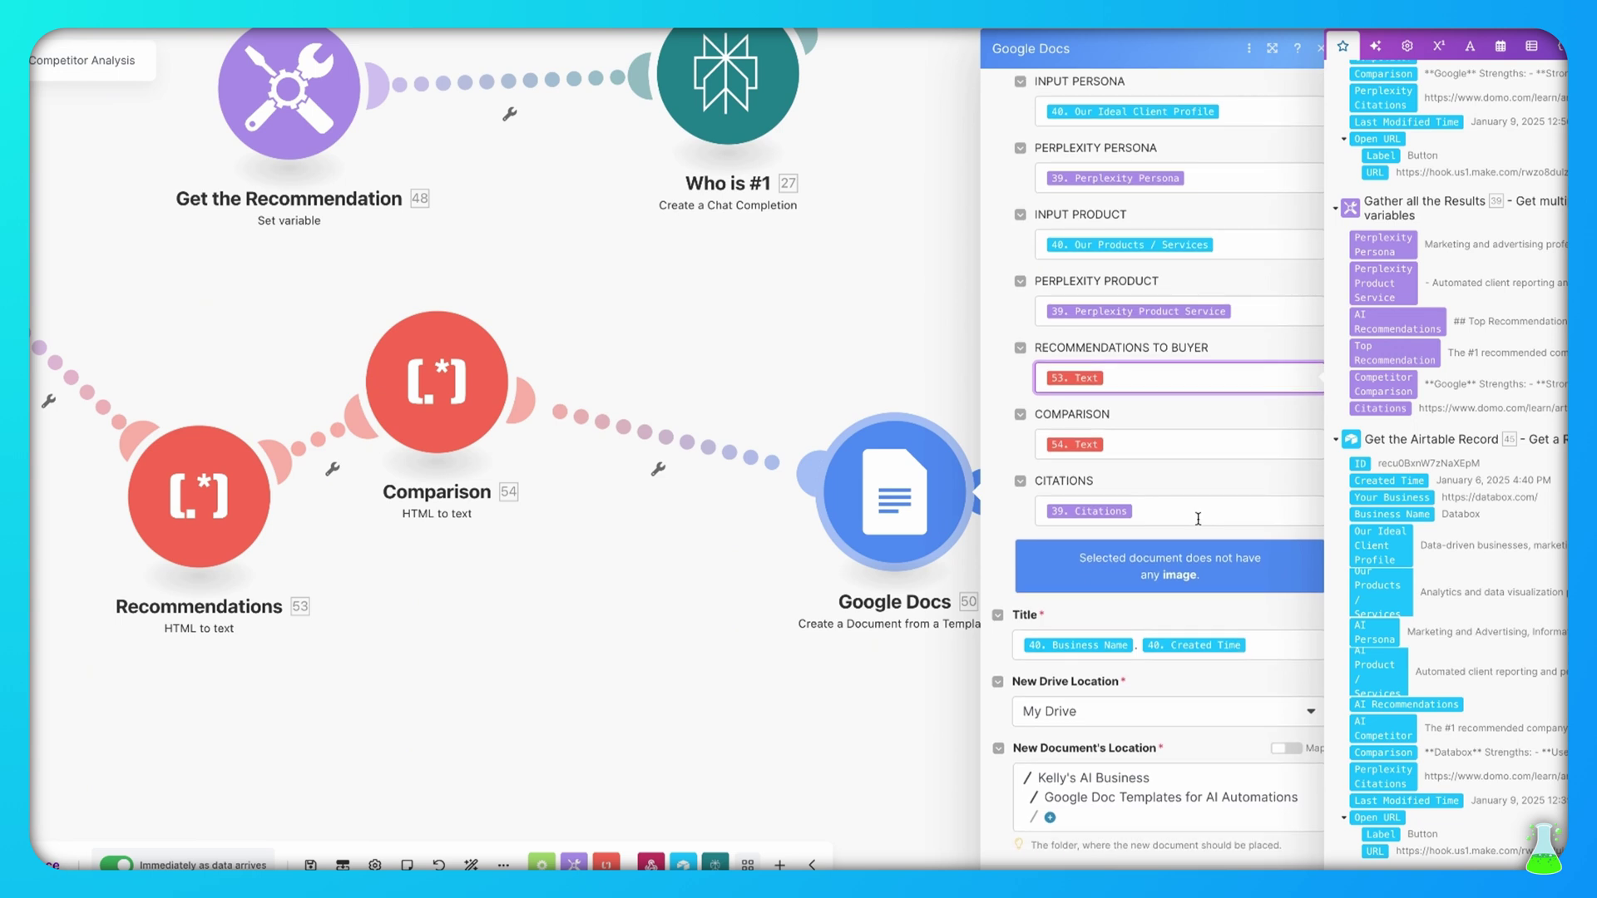
{"action": "left_click", "coordinate": [1272, 647]}
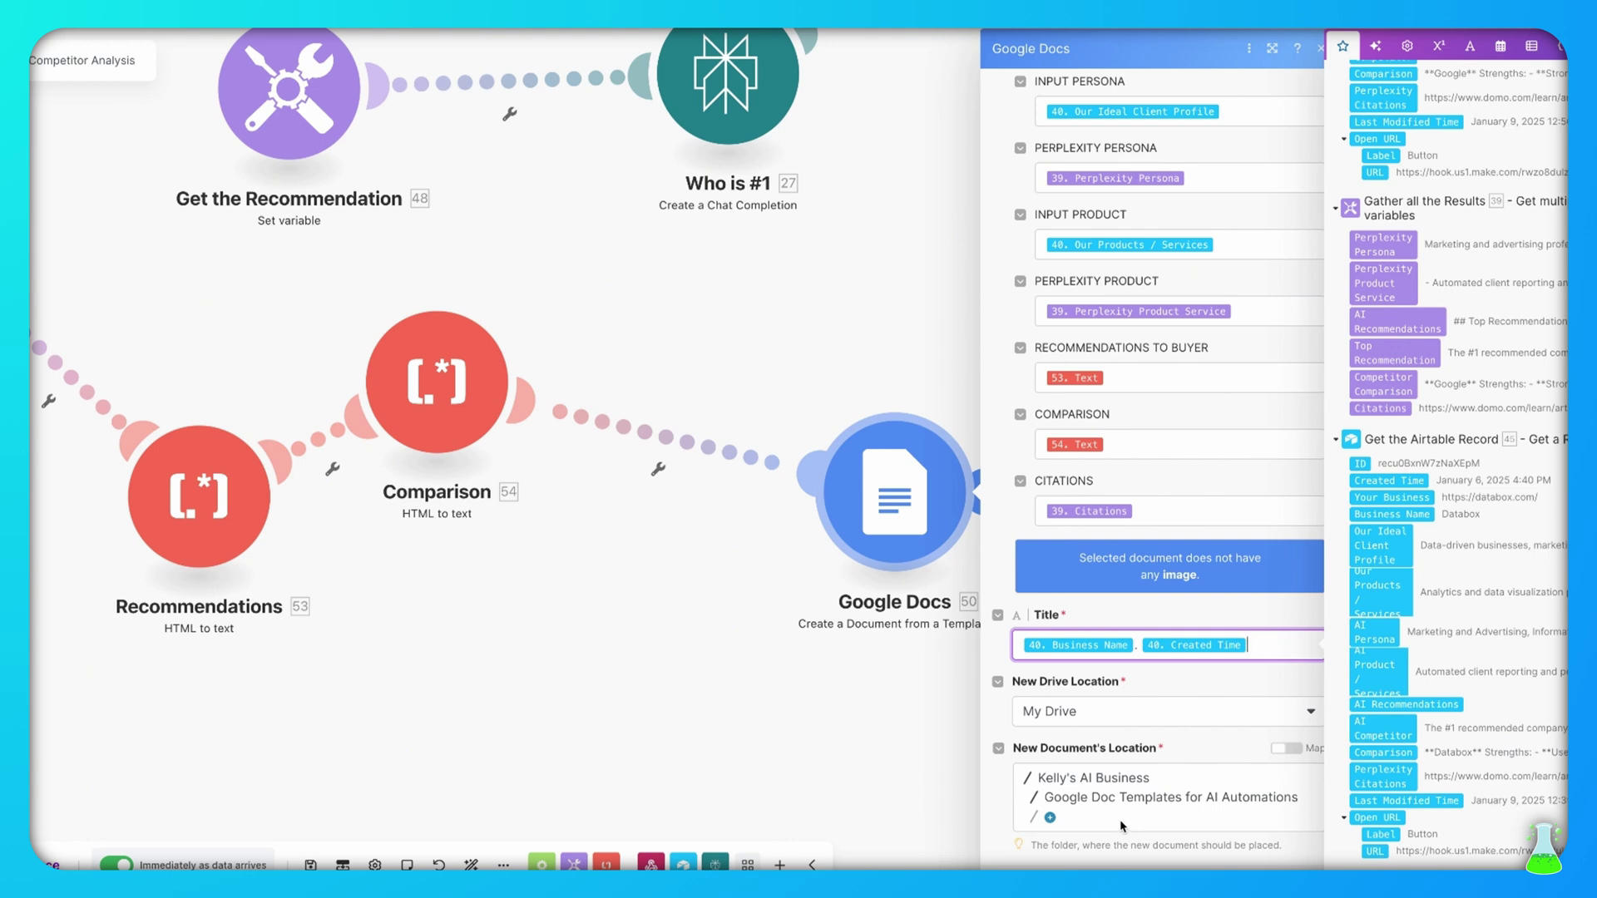
{"action": "left_click", "coordinate": [1256, 870]}
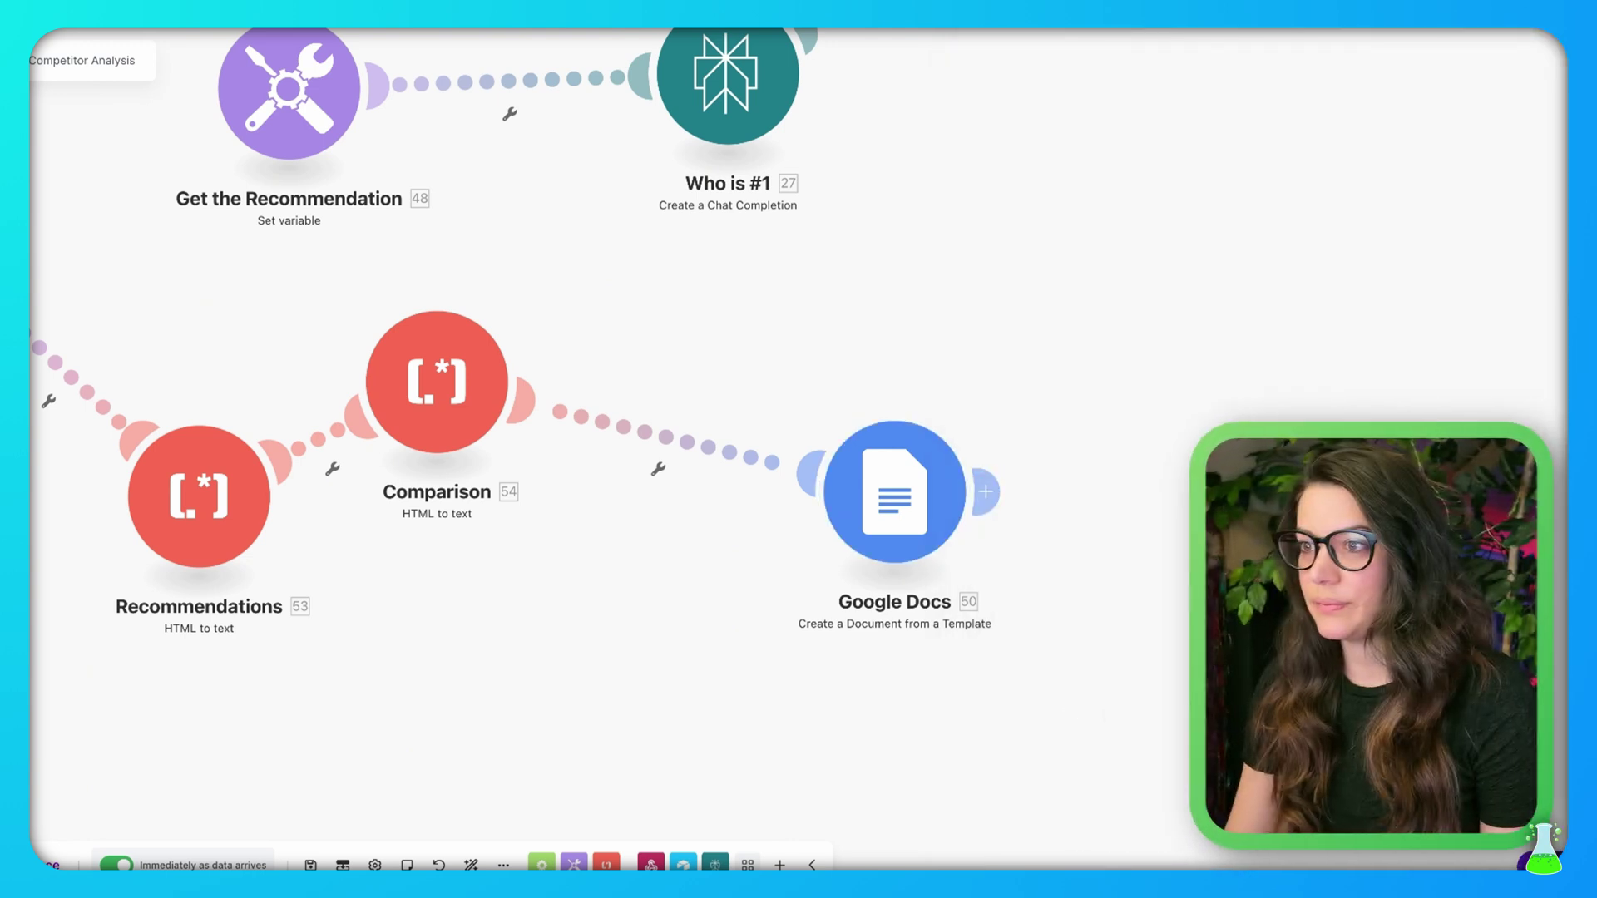